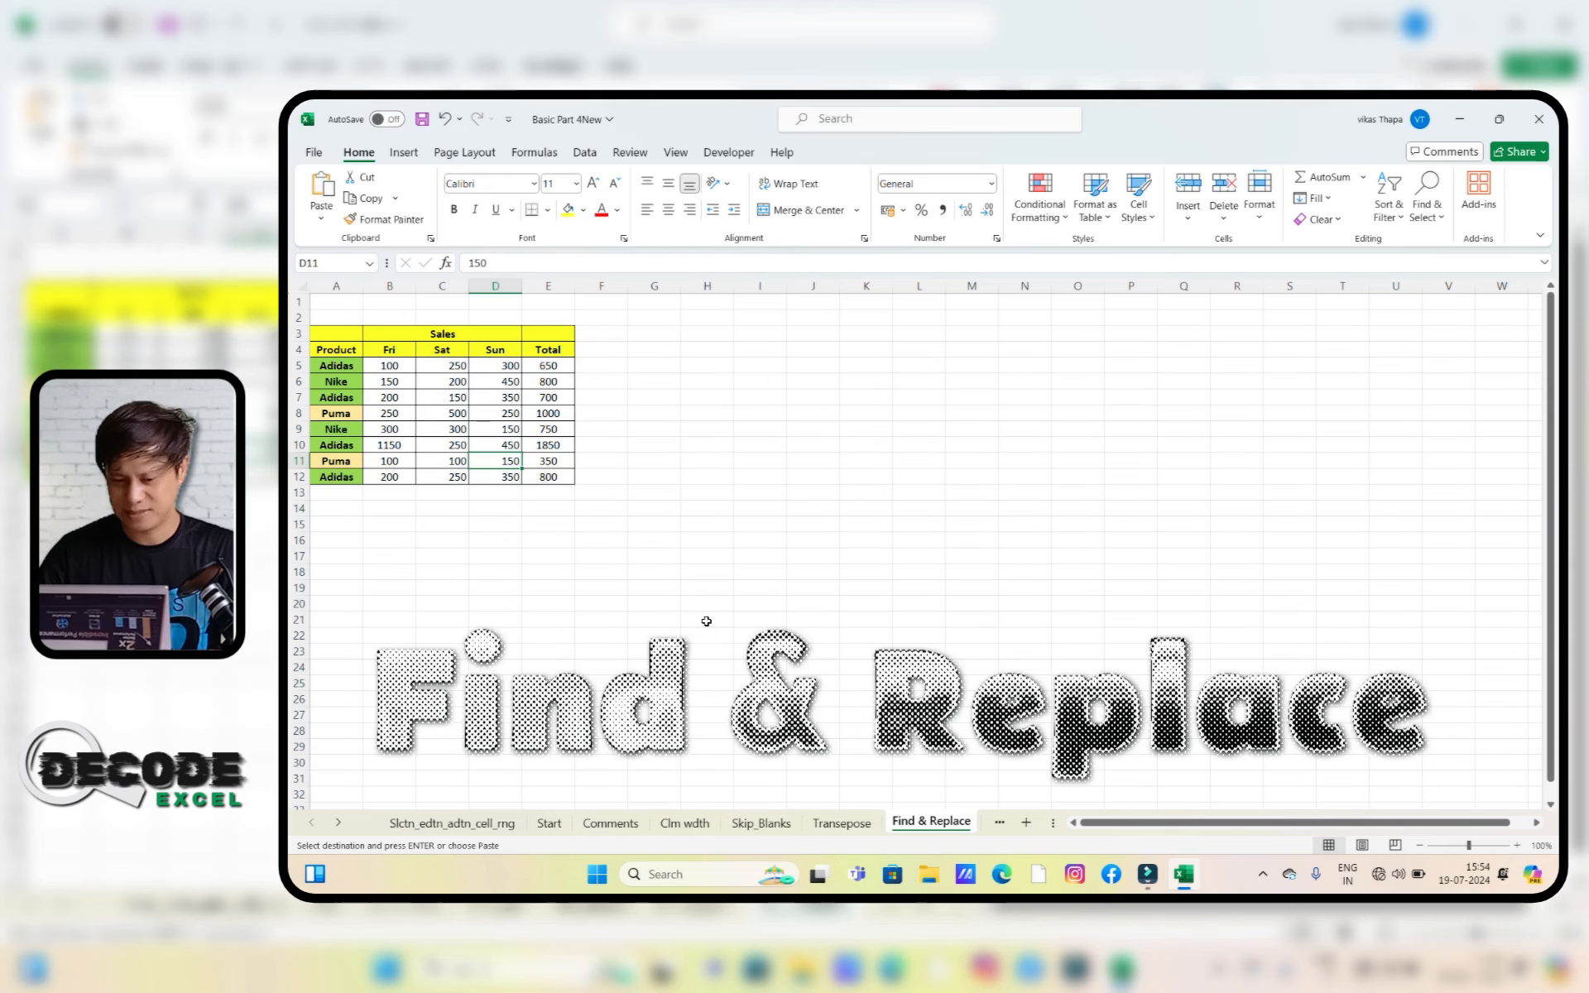
Set up a search for "Nike" in Find and Replace, within the Sheet and looking in Formulas
scroll(706, 620, "up", 1)
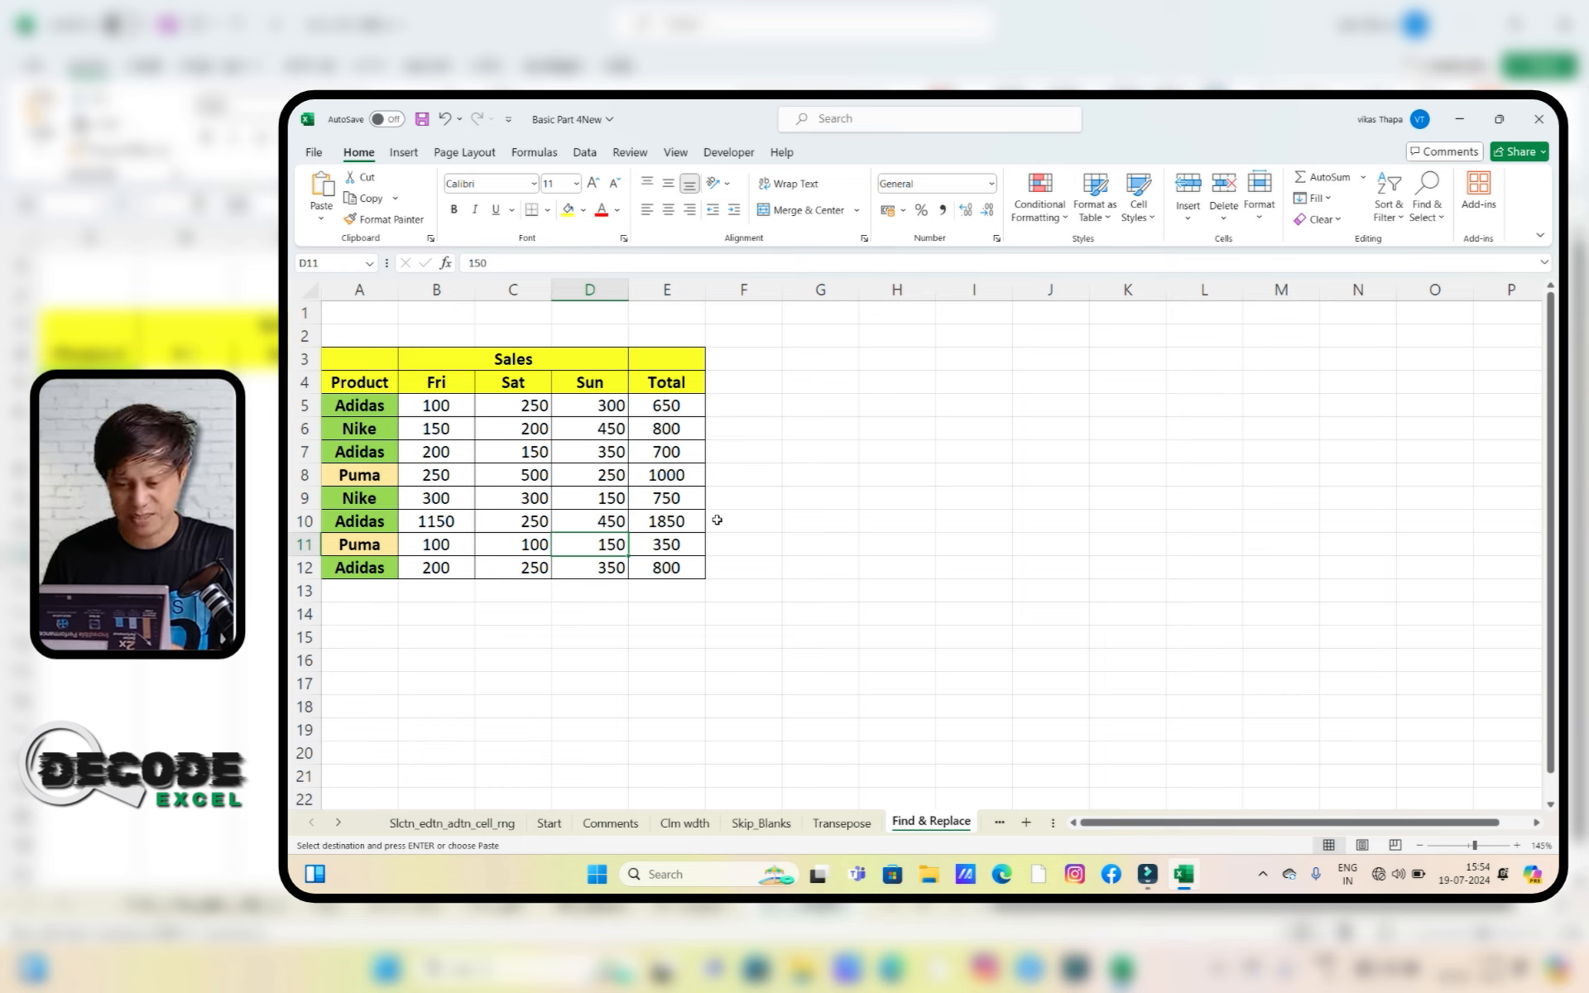
left_click(509, 506)
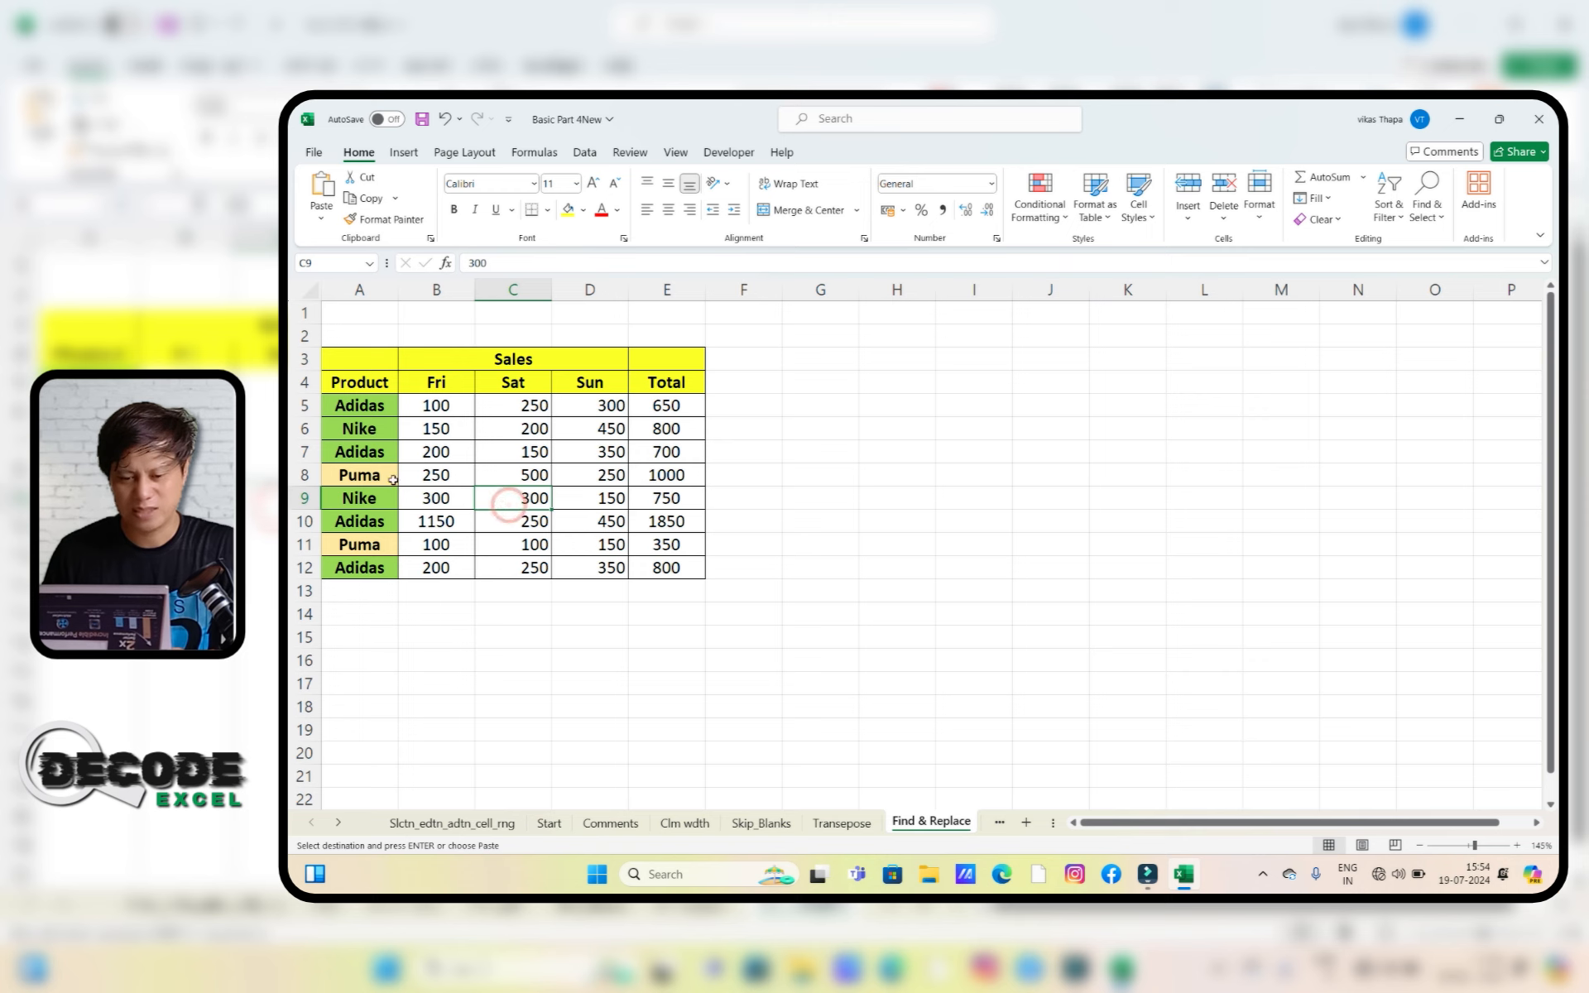
left_click(362, 501)
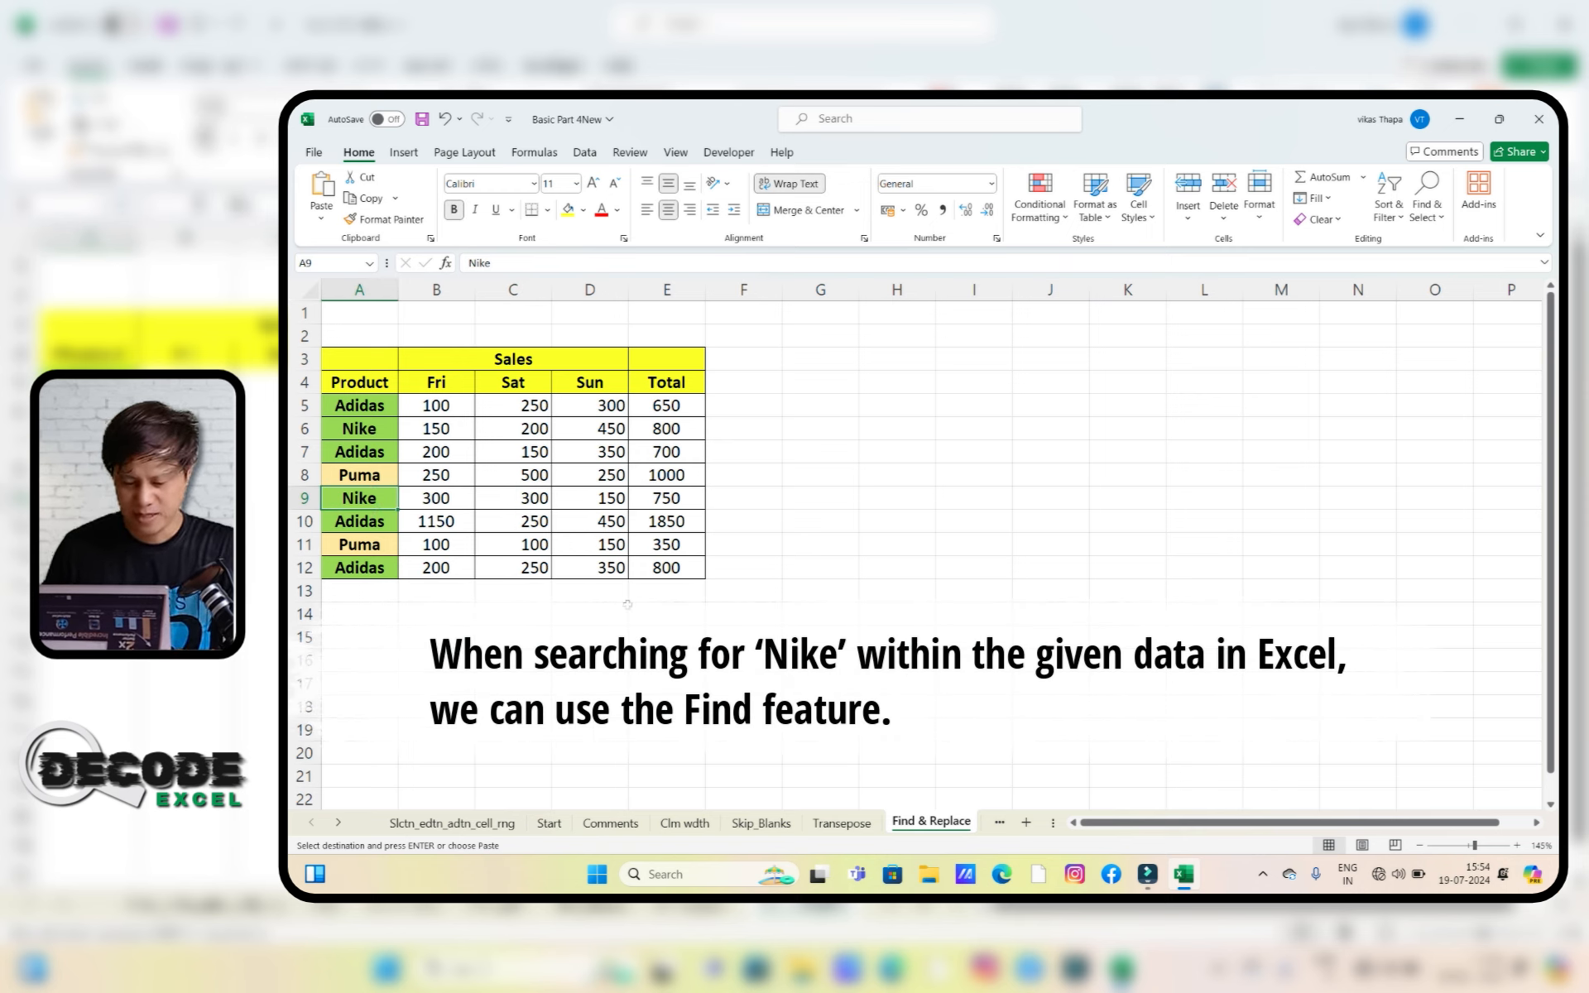
key("ctrl+f")
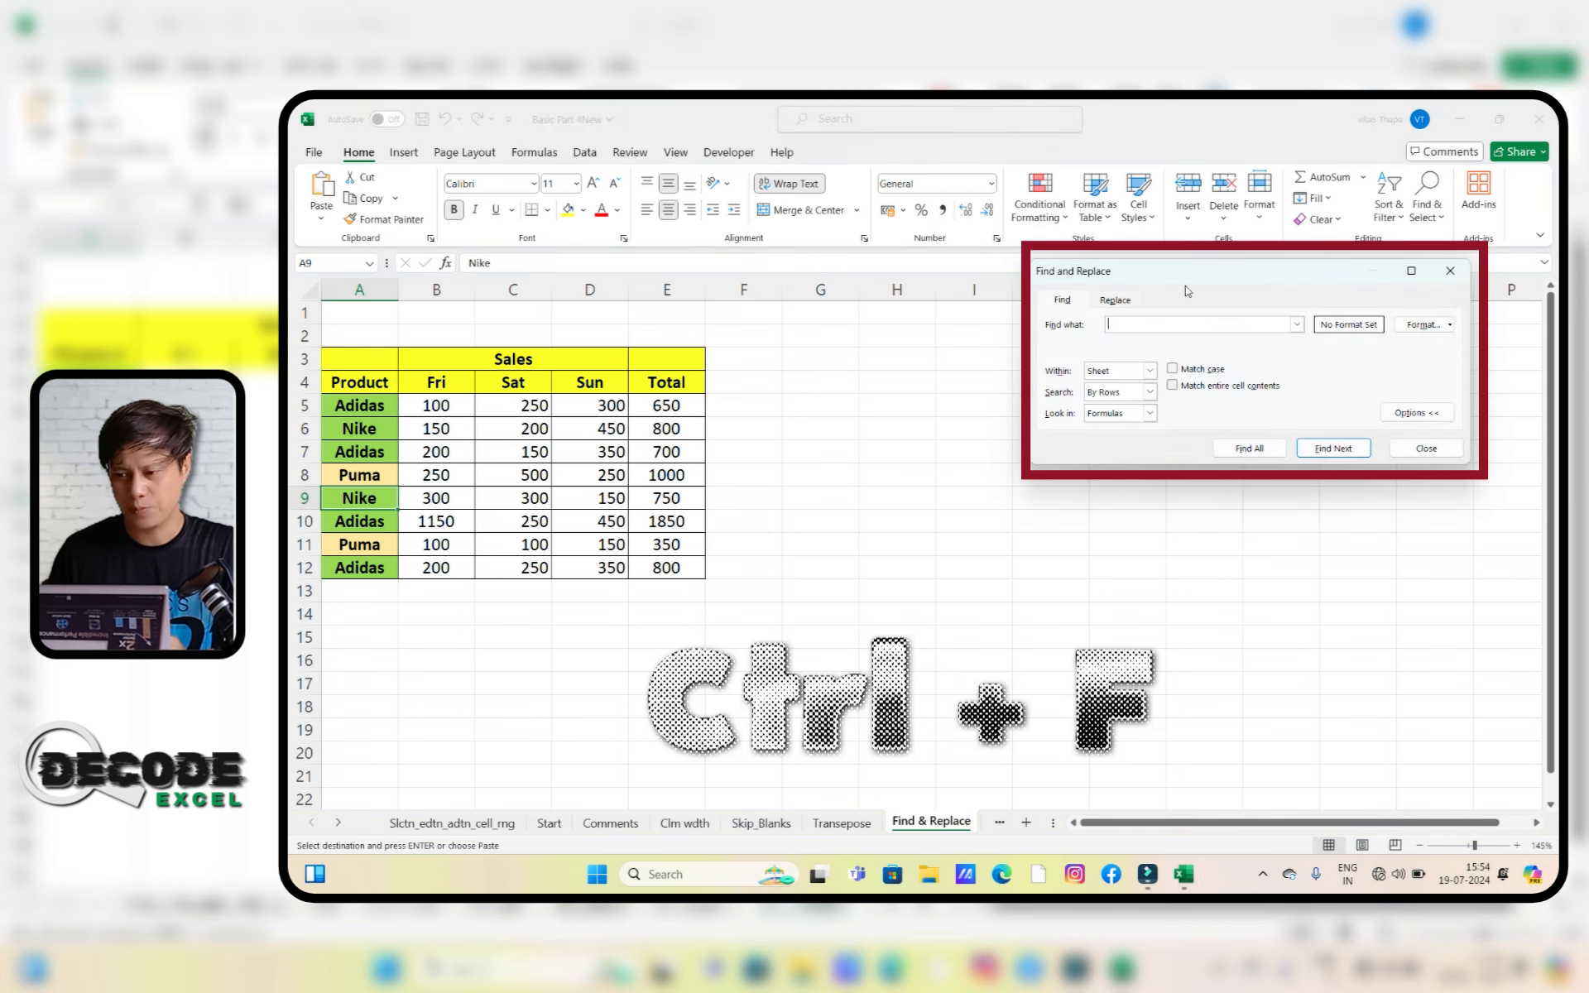
left_click_drag(1200, 274, 939, 357)
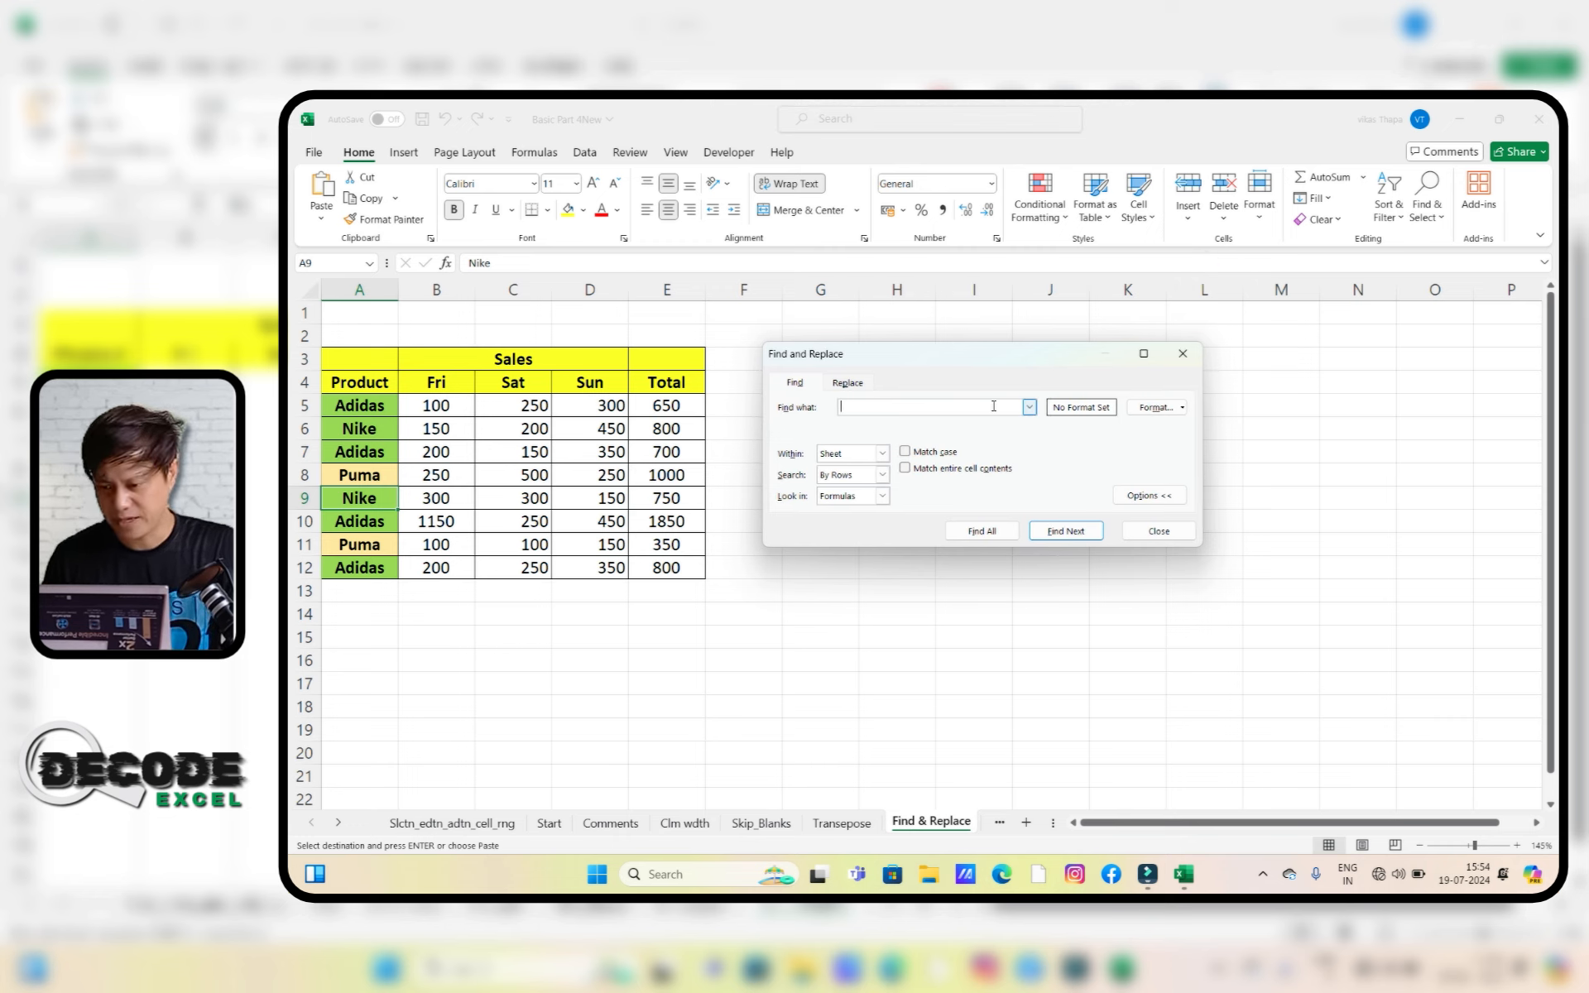
type("Nike")
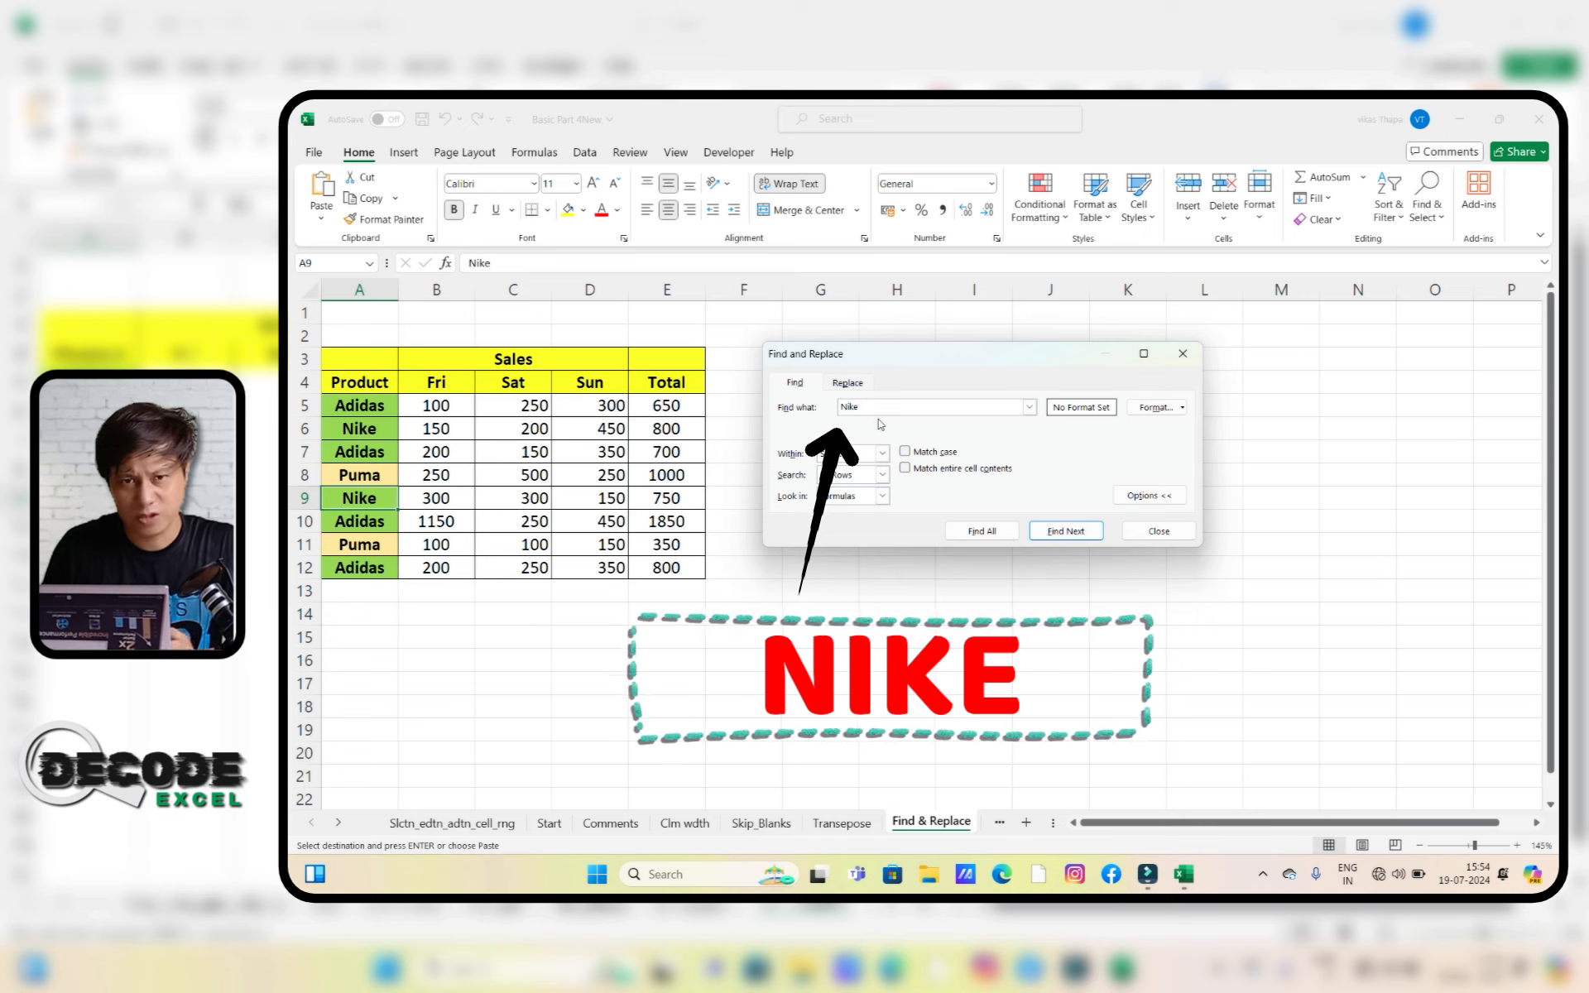
left_click(884, 454)
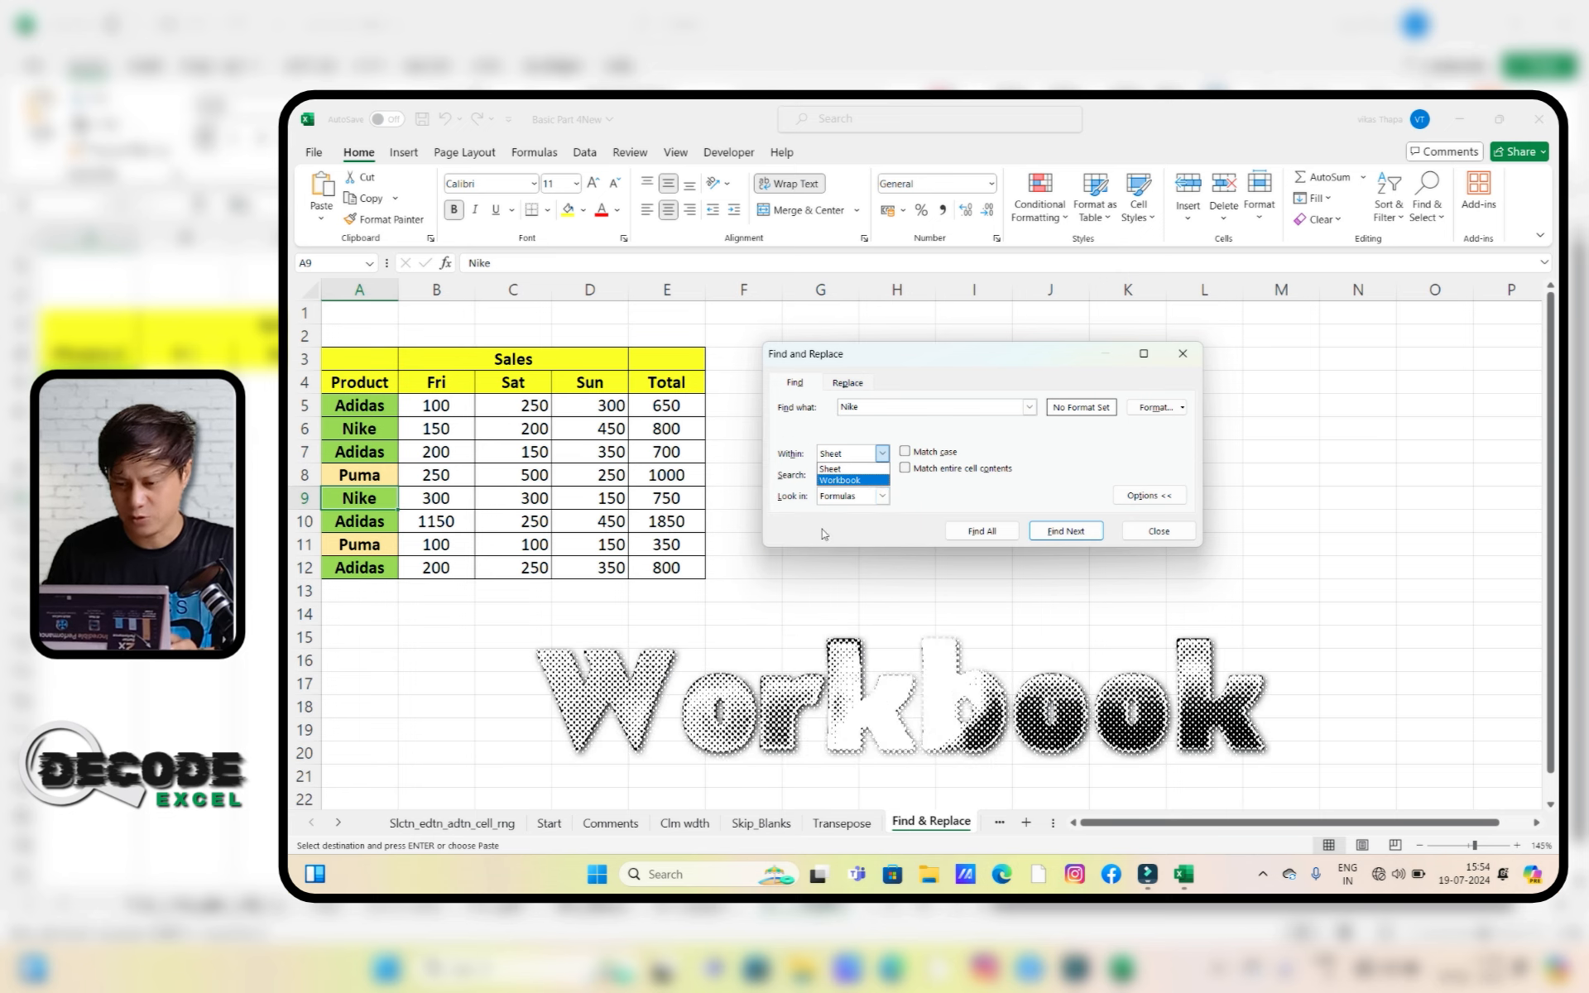
left_click(834, 468)
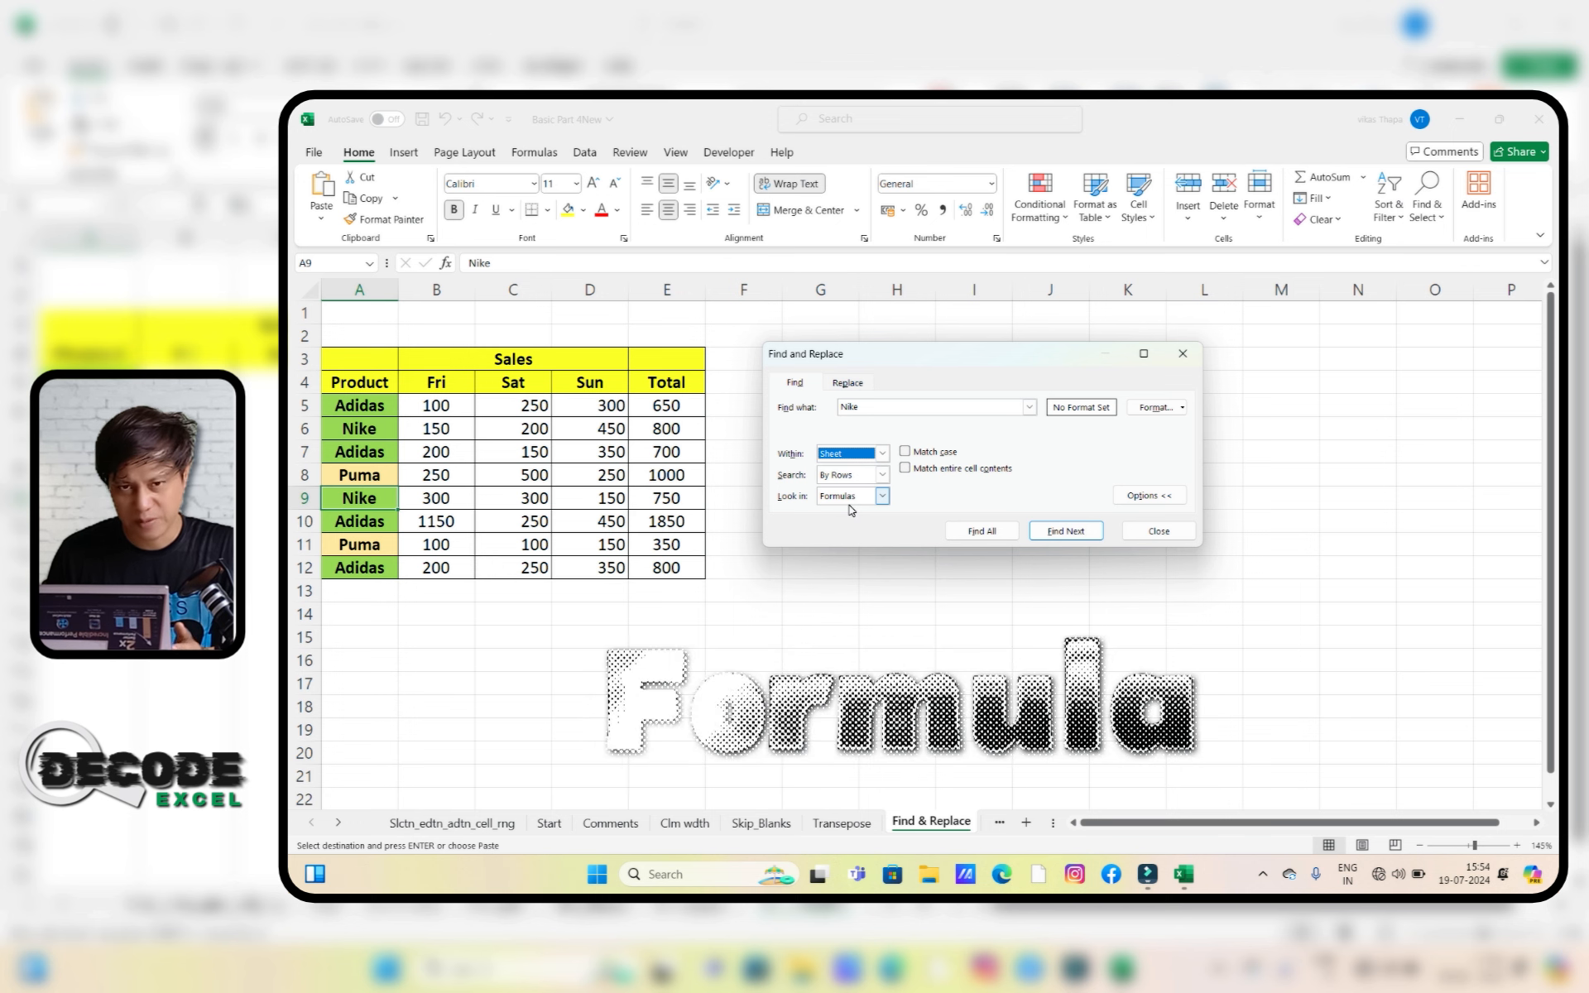
left_click(883, 497)
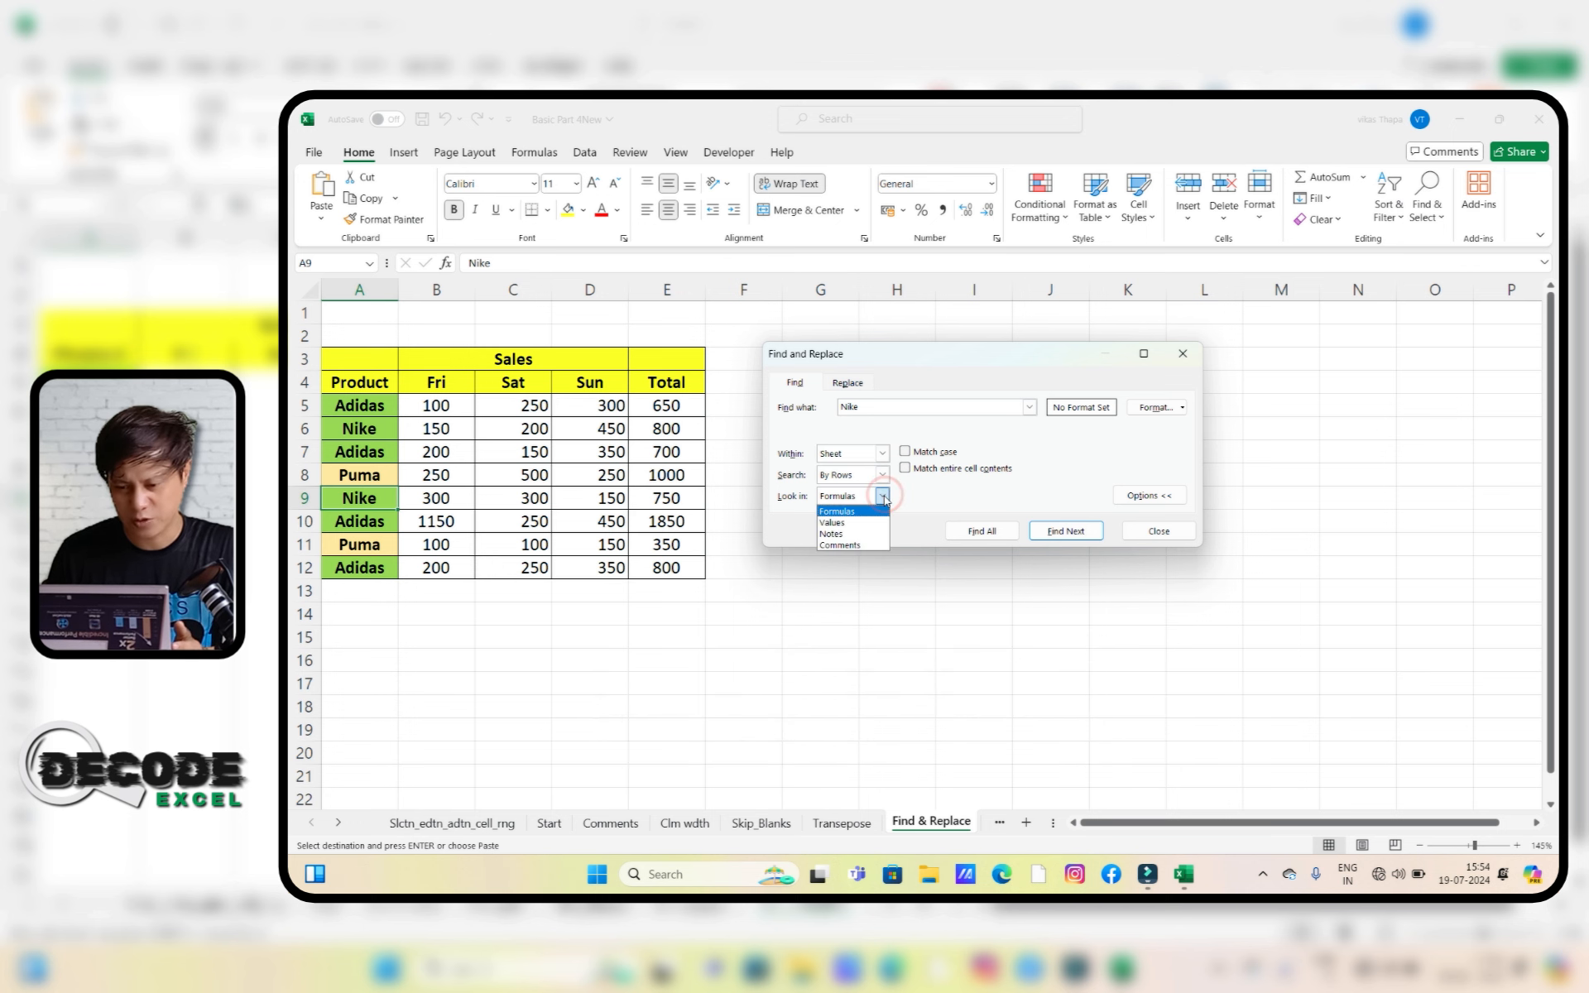
left_click(915, 511)
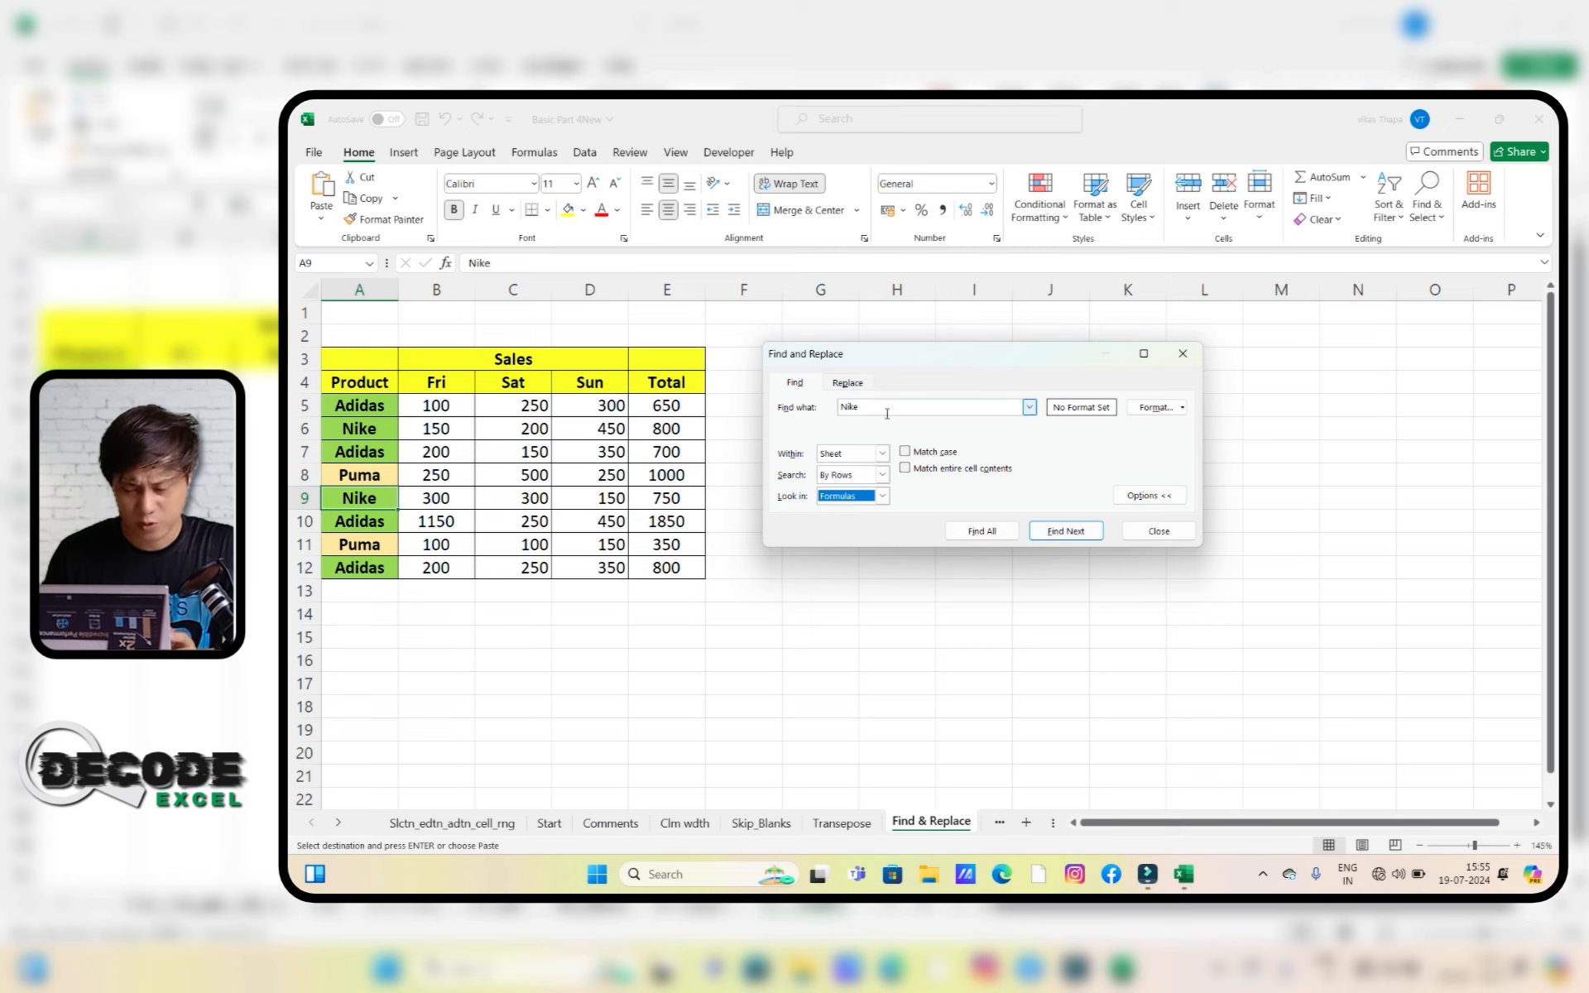
Find all cells matching Nike and go to the matches in A9 and A6
left_click(960, 531)
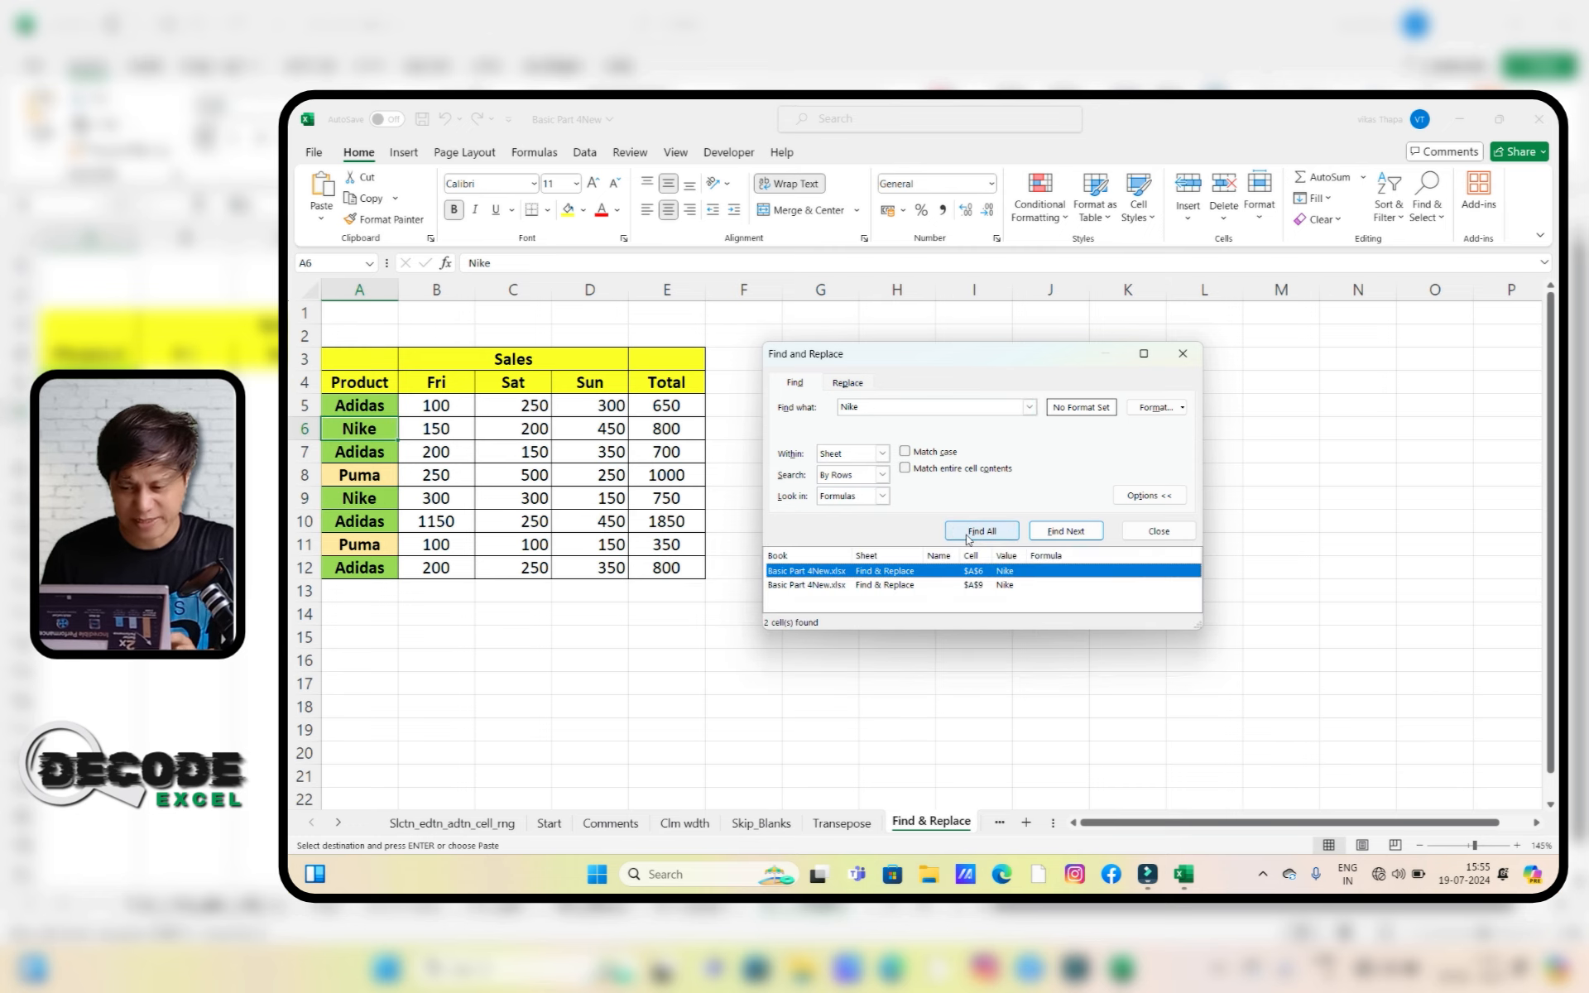
left_click(1005, 586)
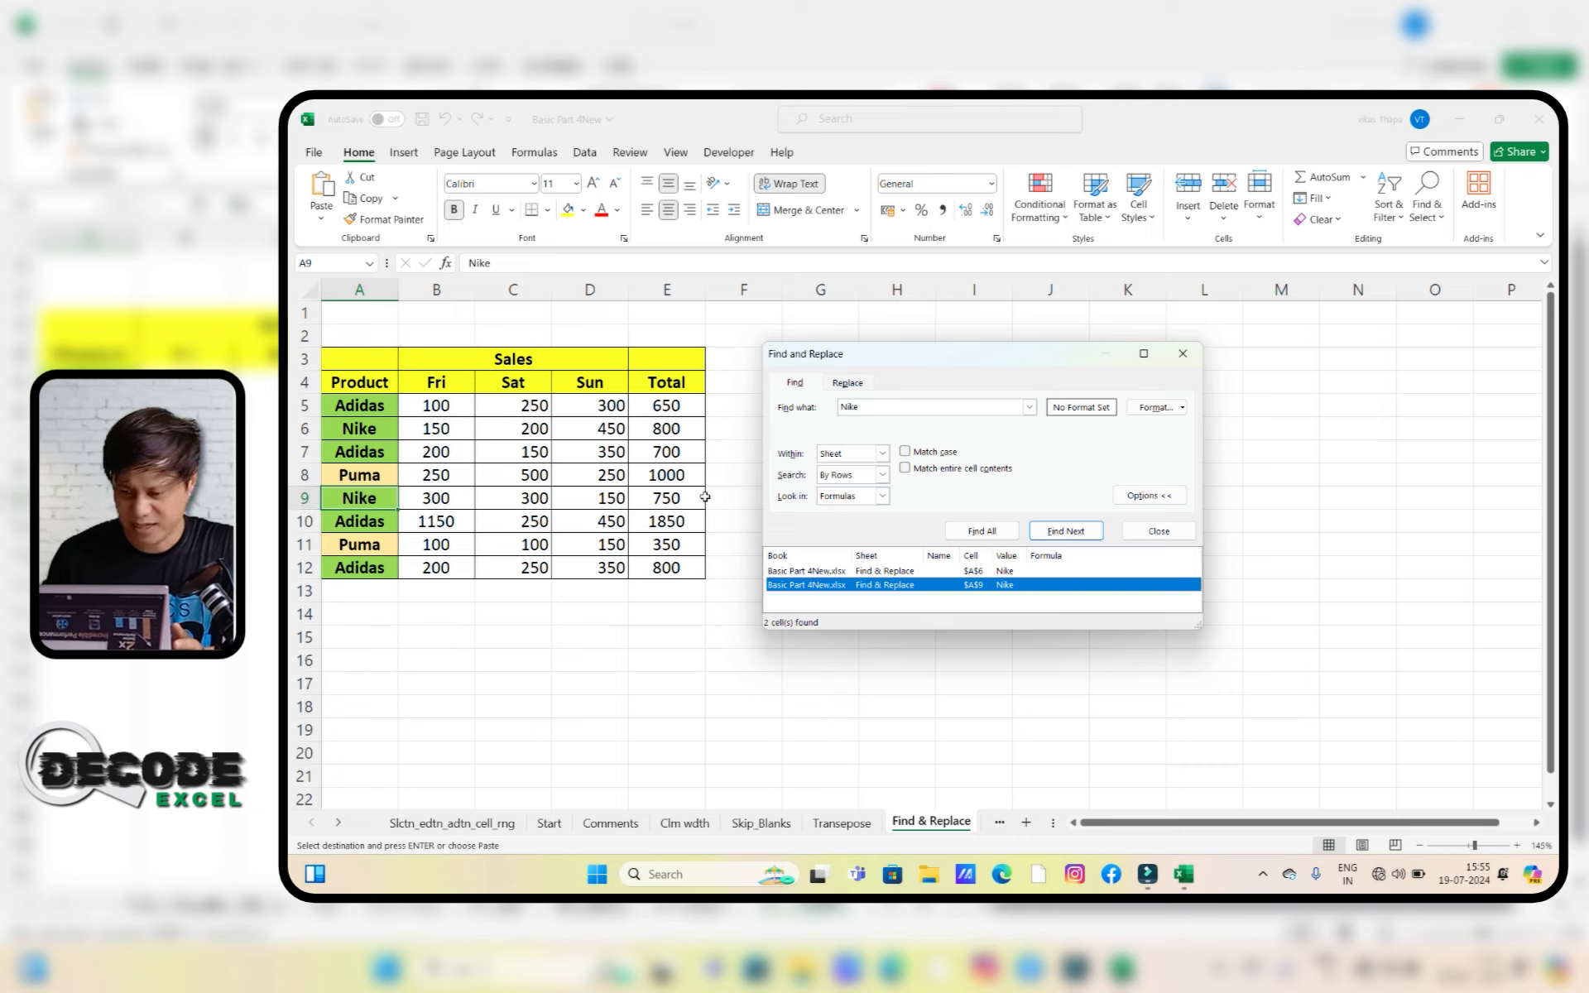
left_click(970, 571)
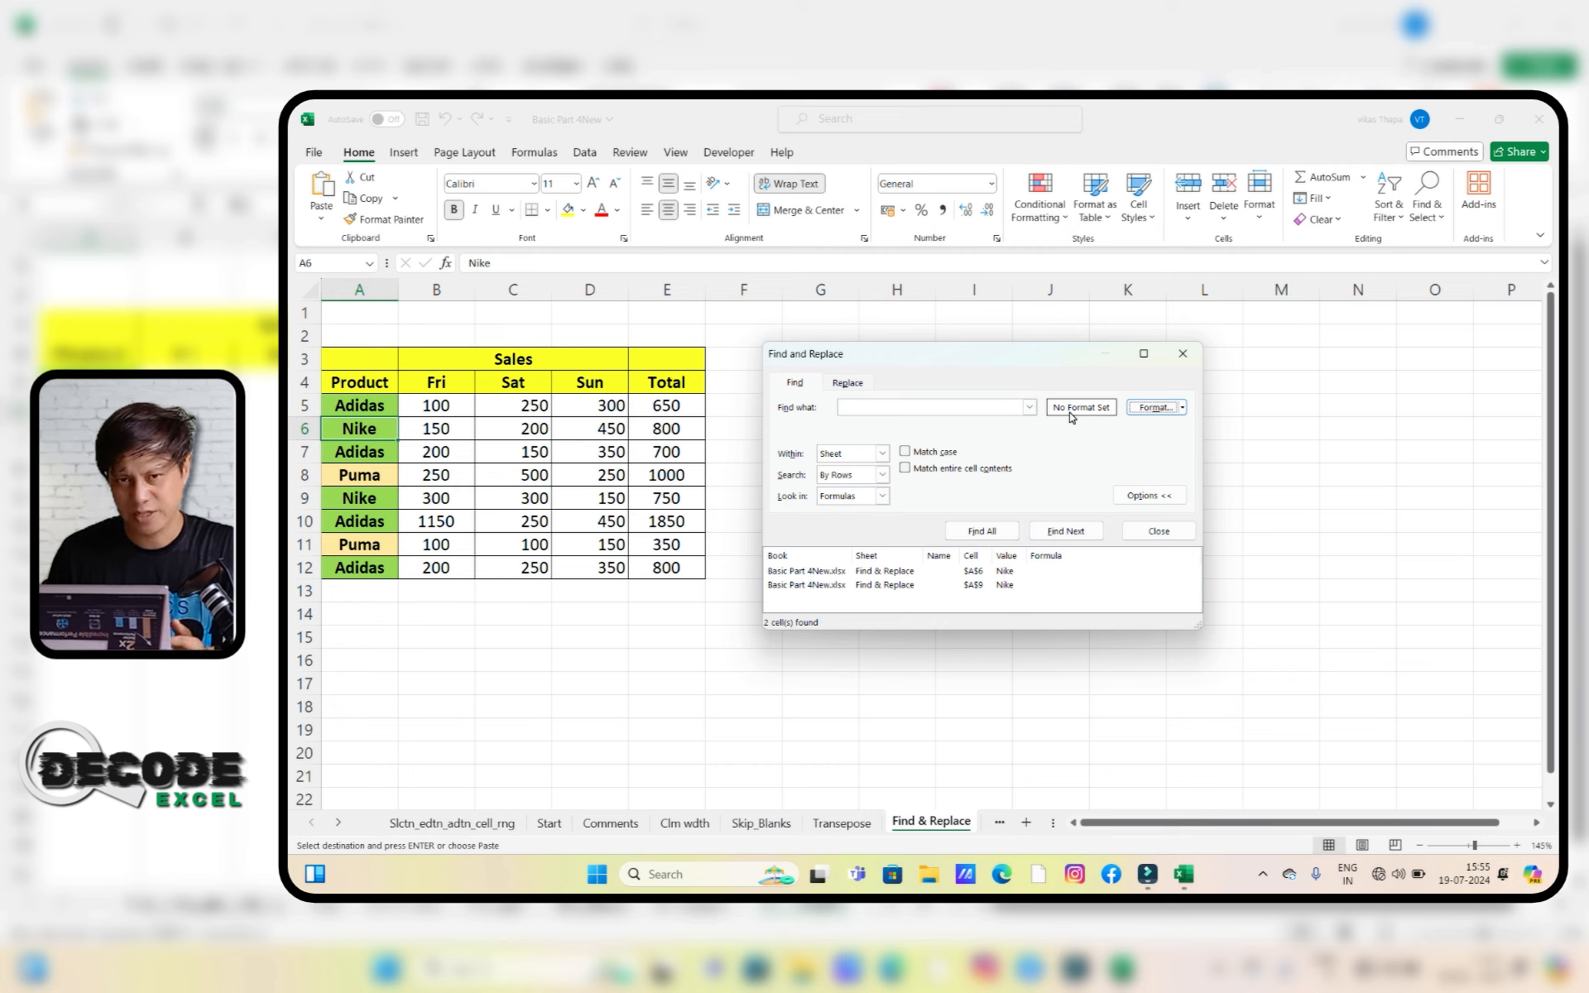
Find all cells with the same format as cell A8, without search text, and close the search
left_click(1161, 408)
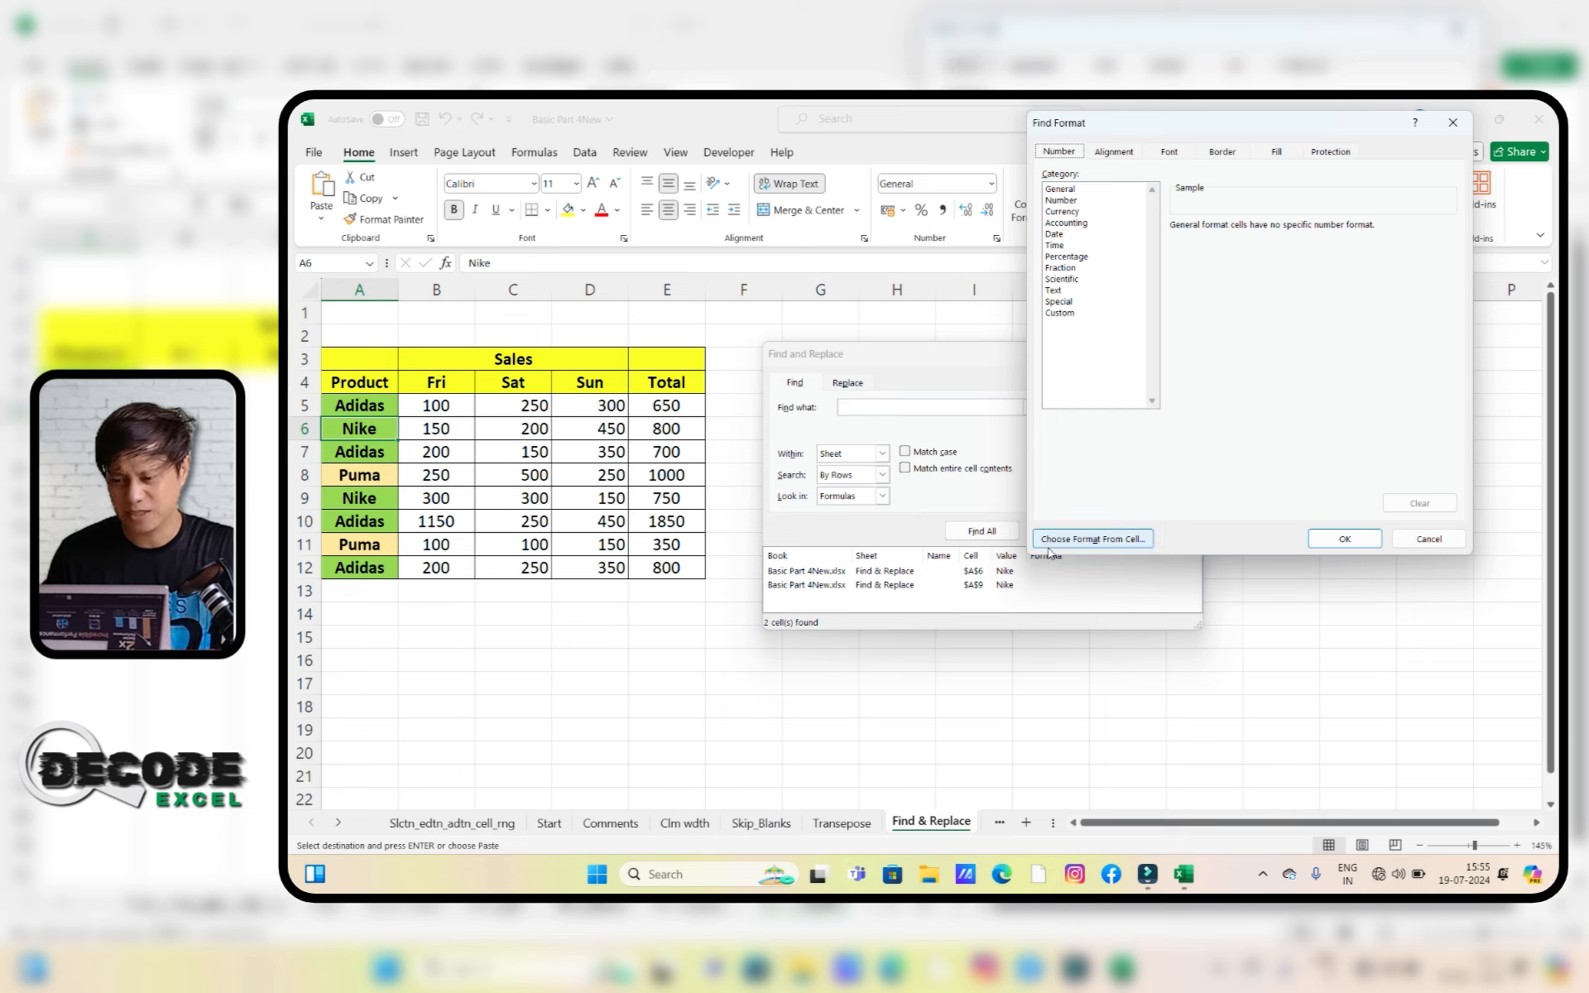
left_click(1123, 543)
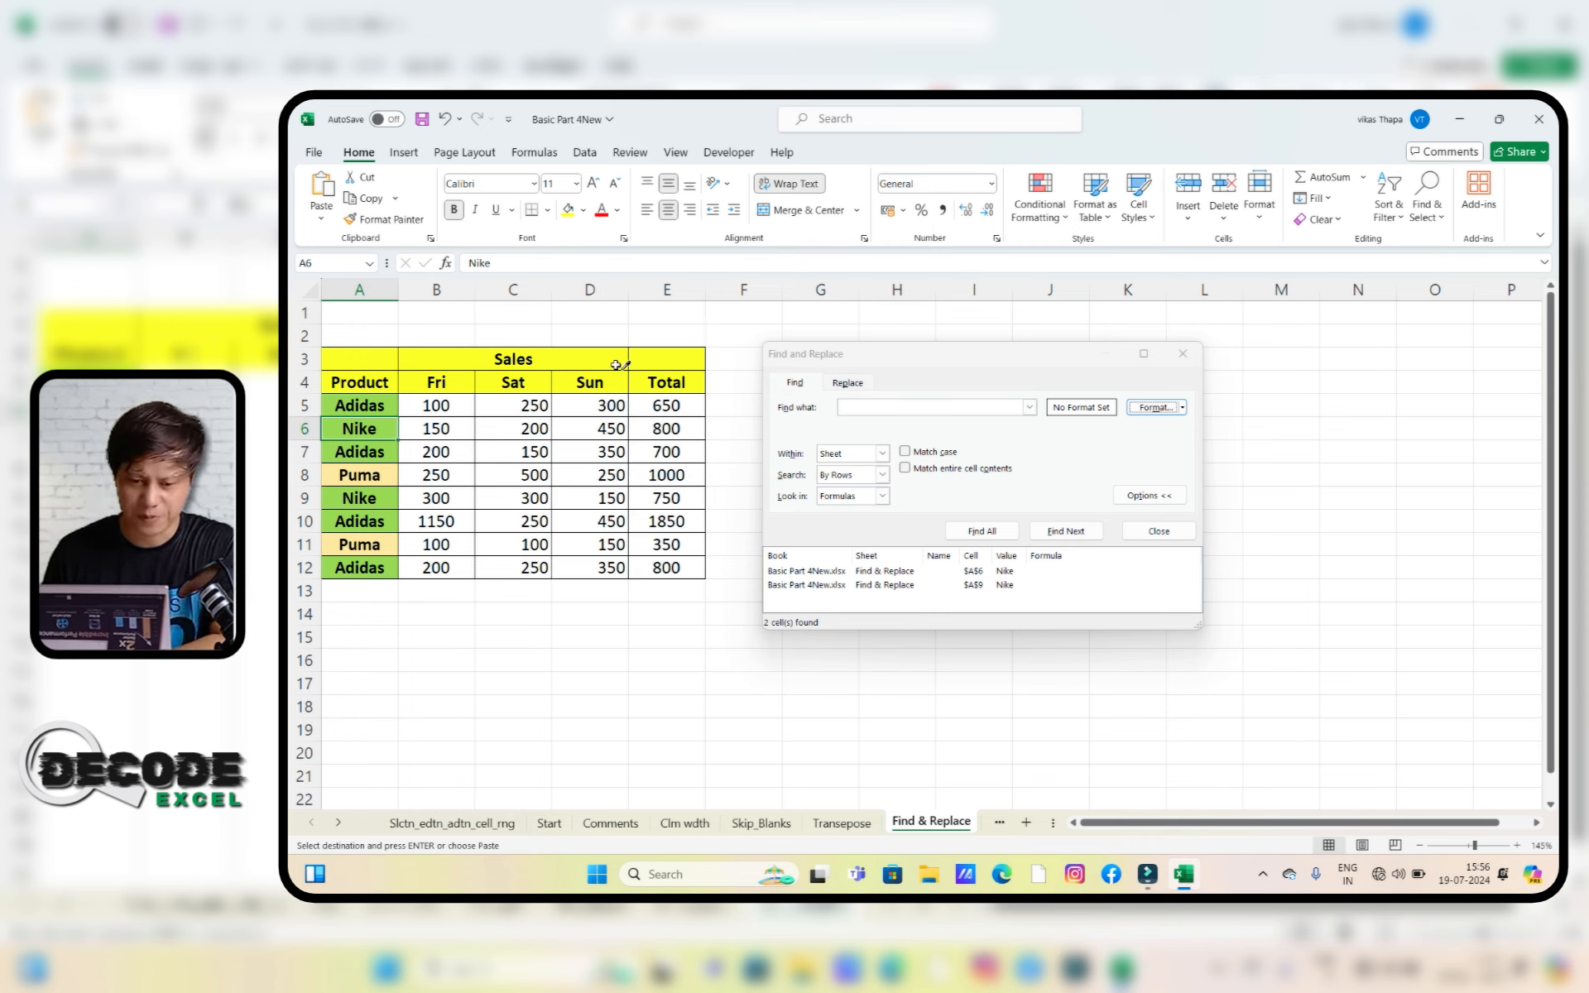
left_click(353, 472)
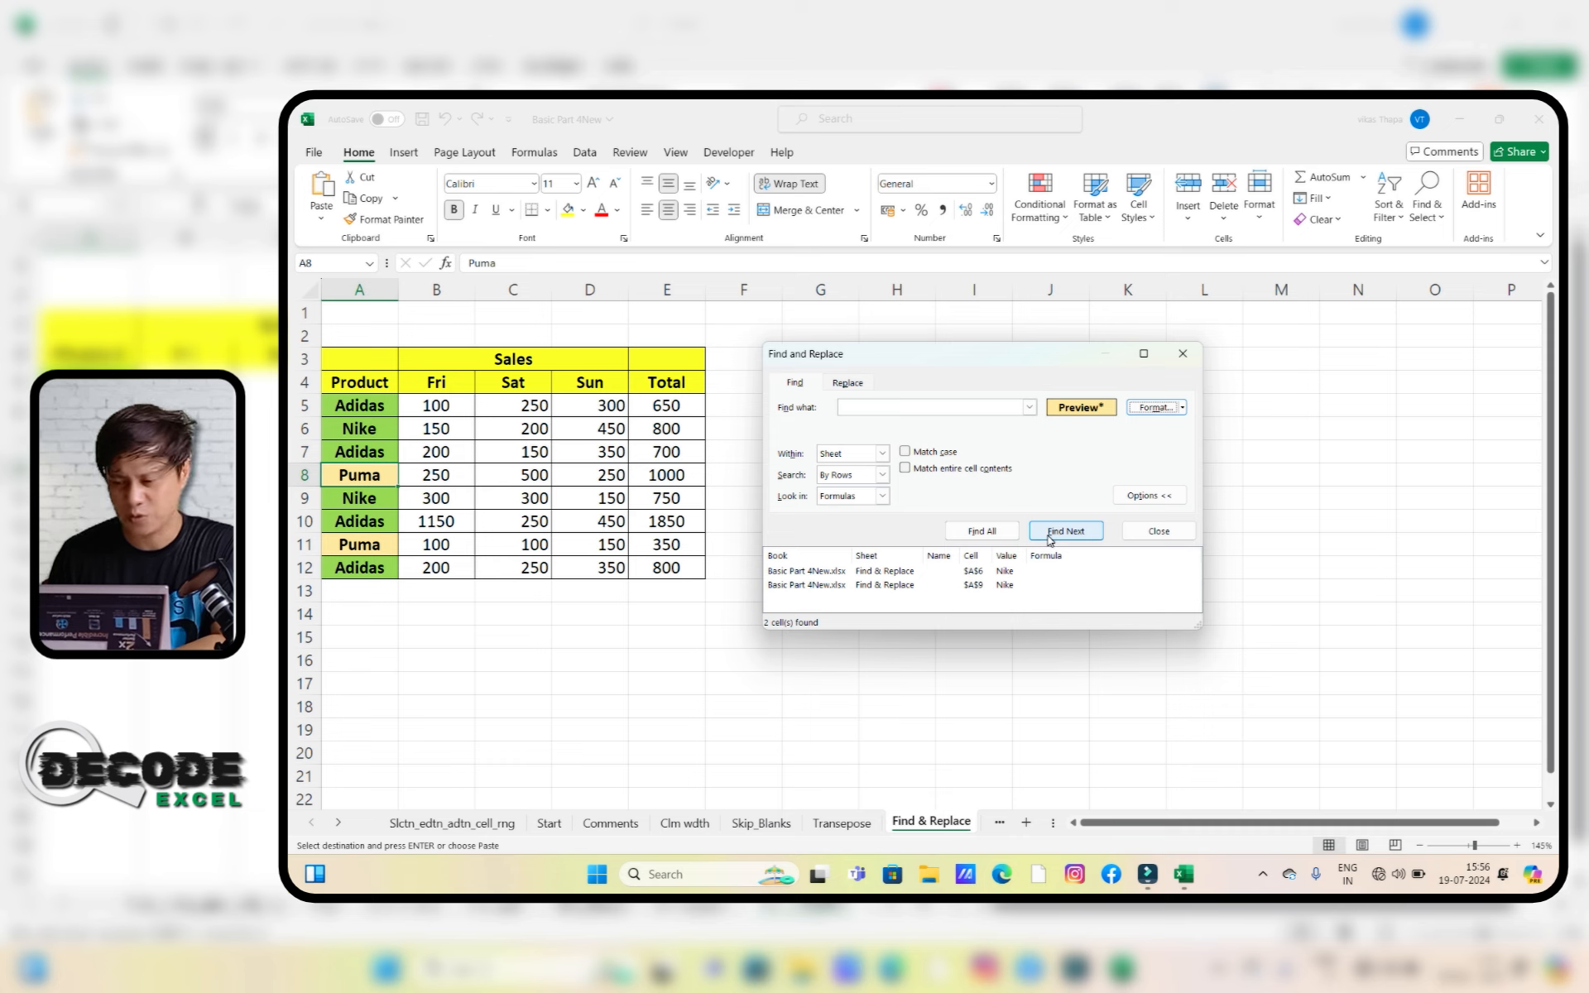
left_click(981, 534)
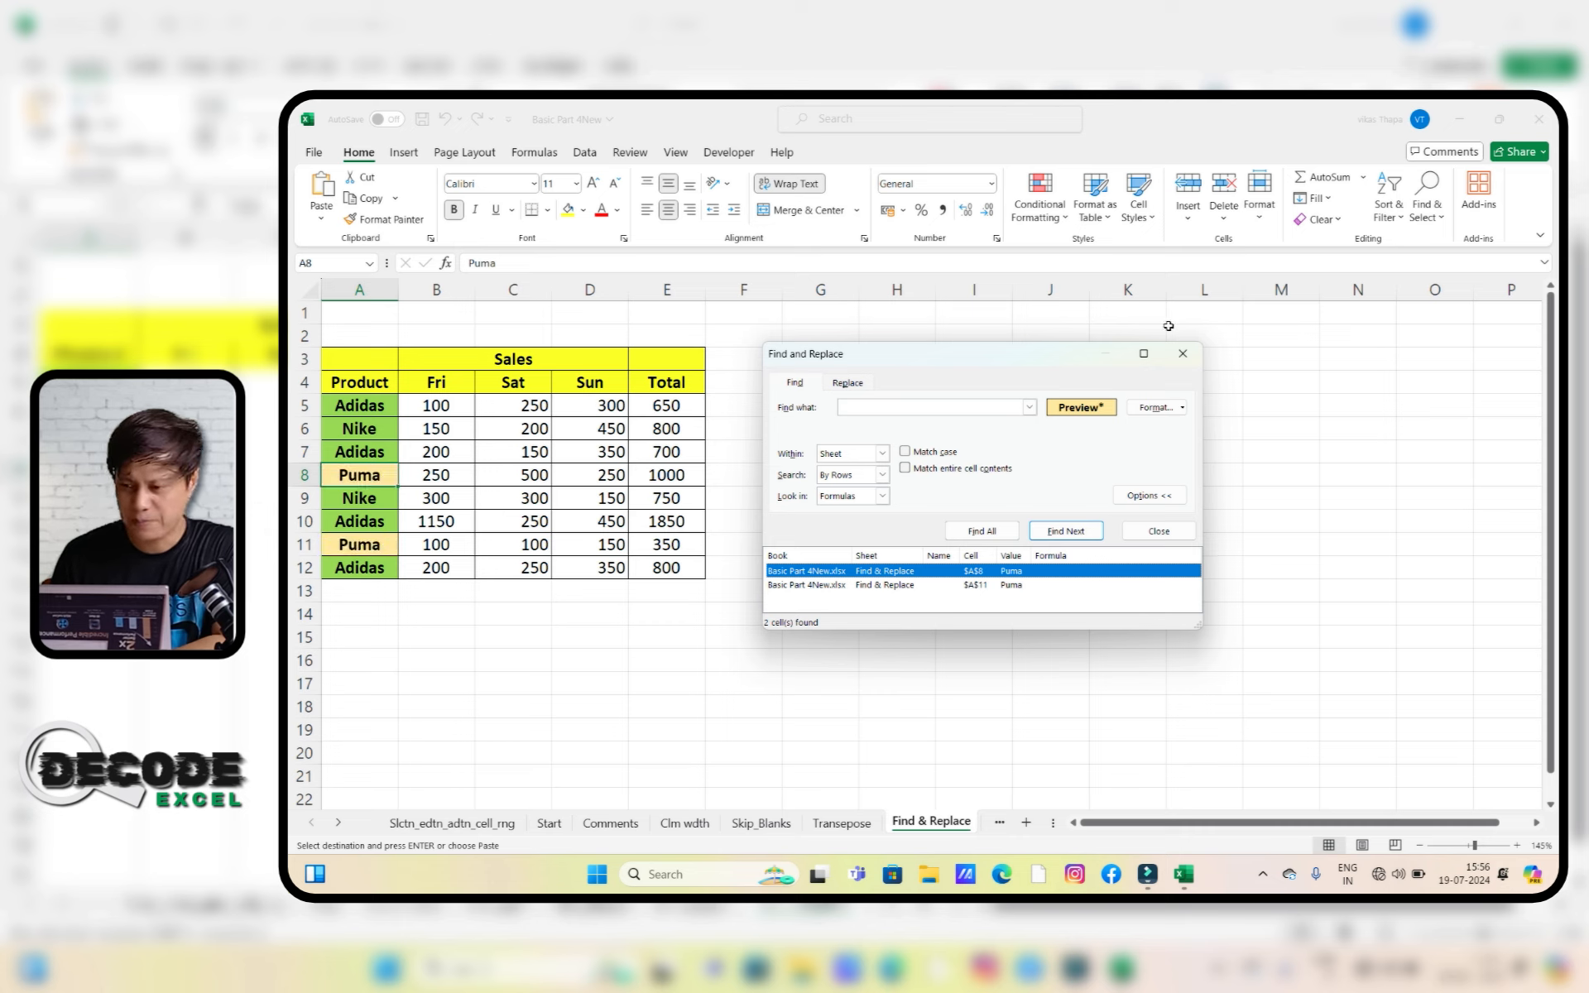
left_click(1190, 354)
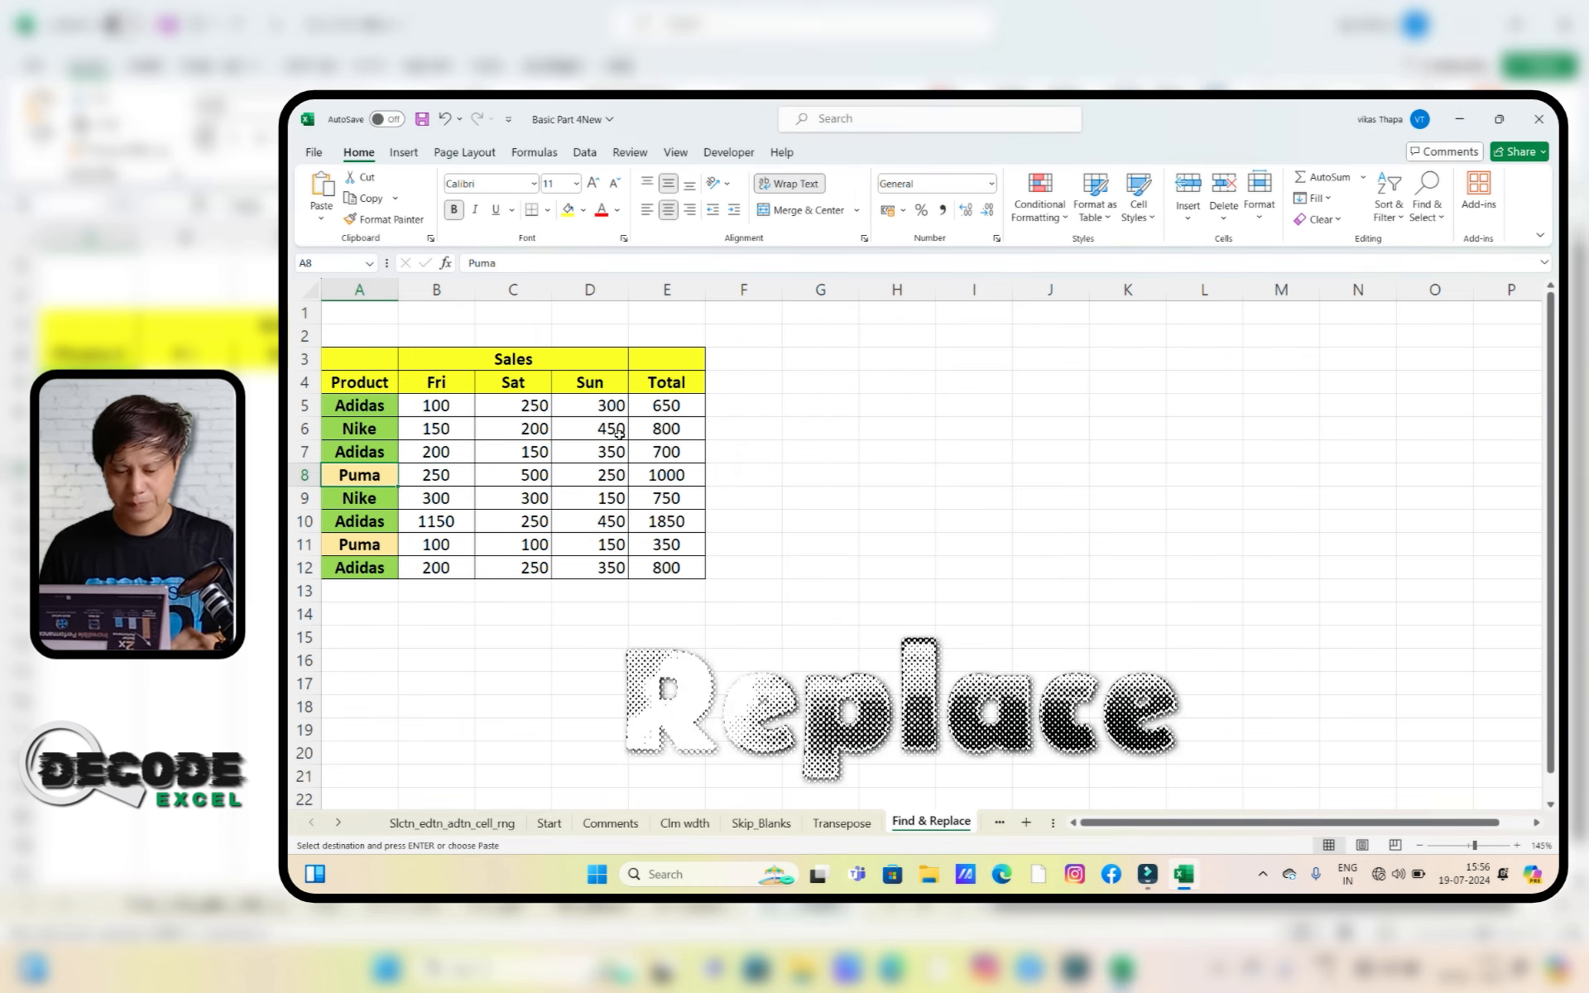
key("ctrl+f")
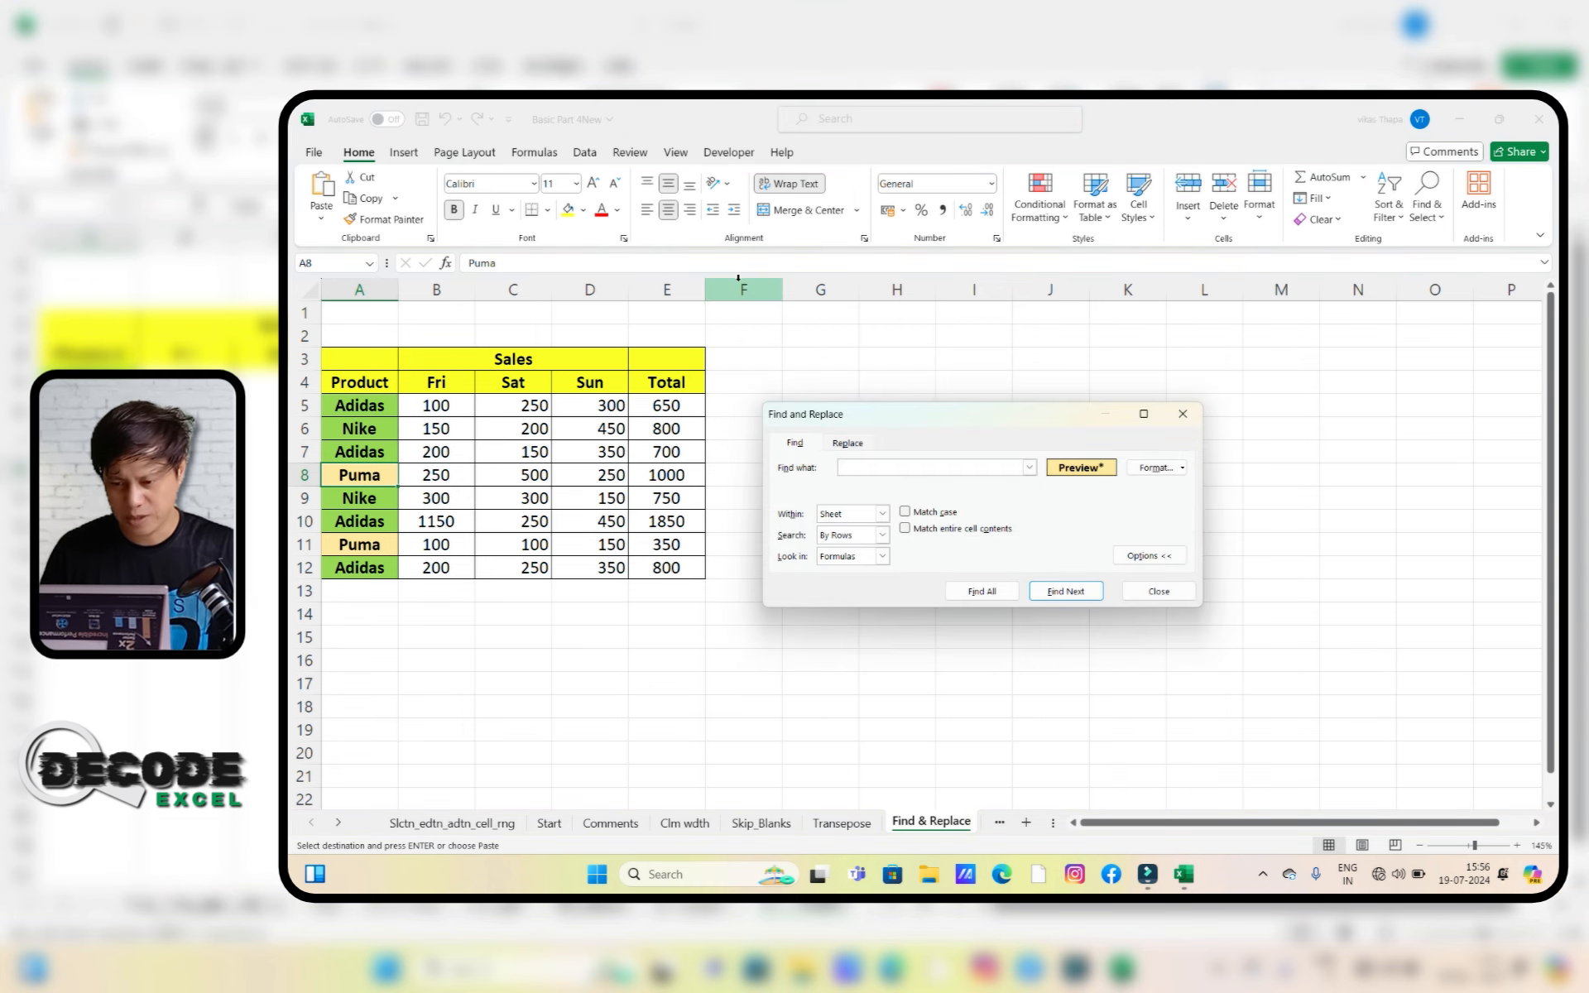
left_click(859, 443)
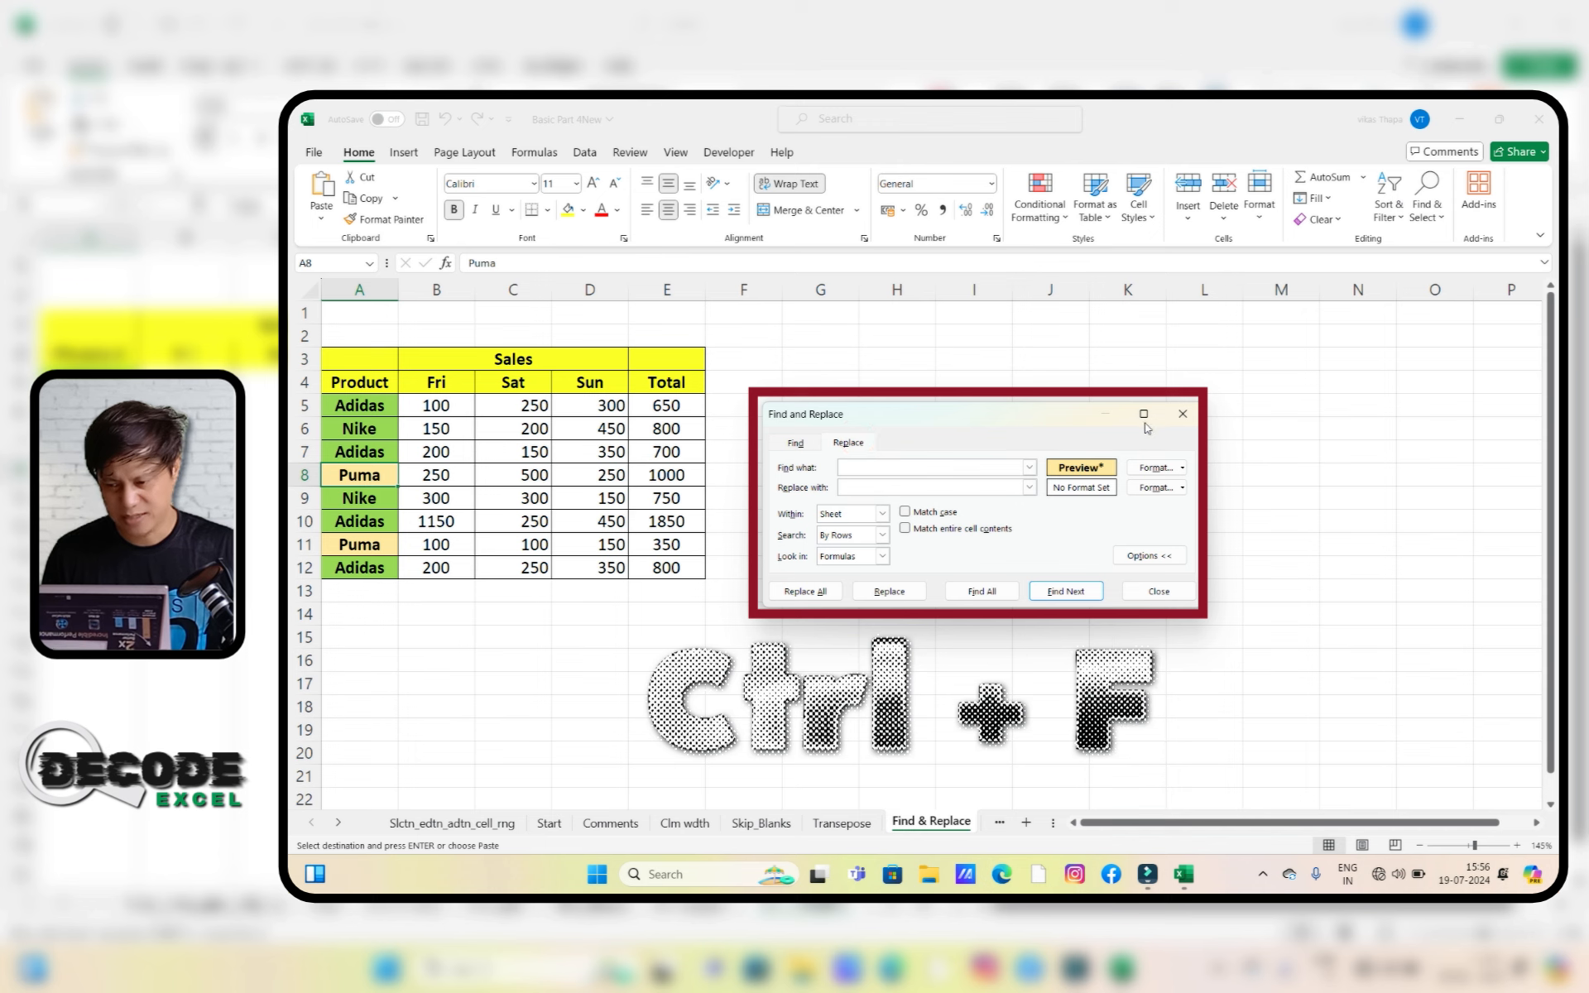
left_click(1195, 408)
Replace the contents of all cells formatted like cell A8 with "Nike" and close Find and Replace
key("ctrl+h")
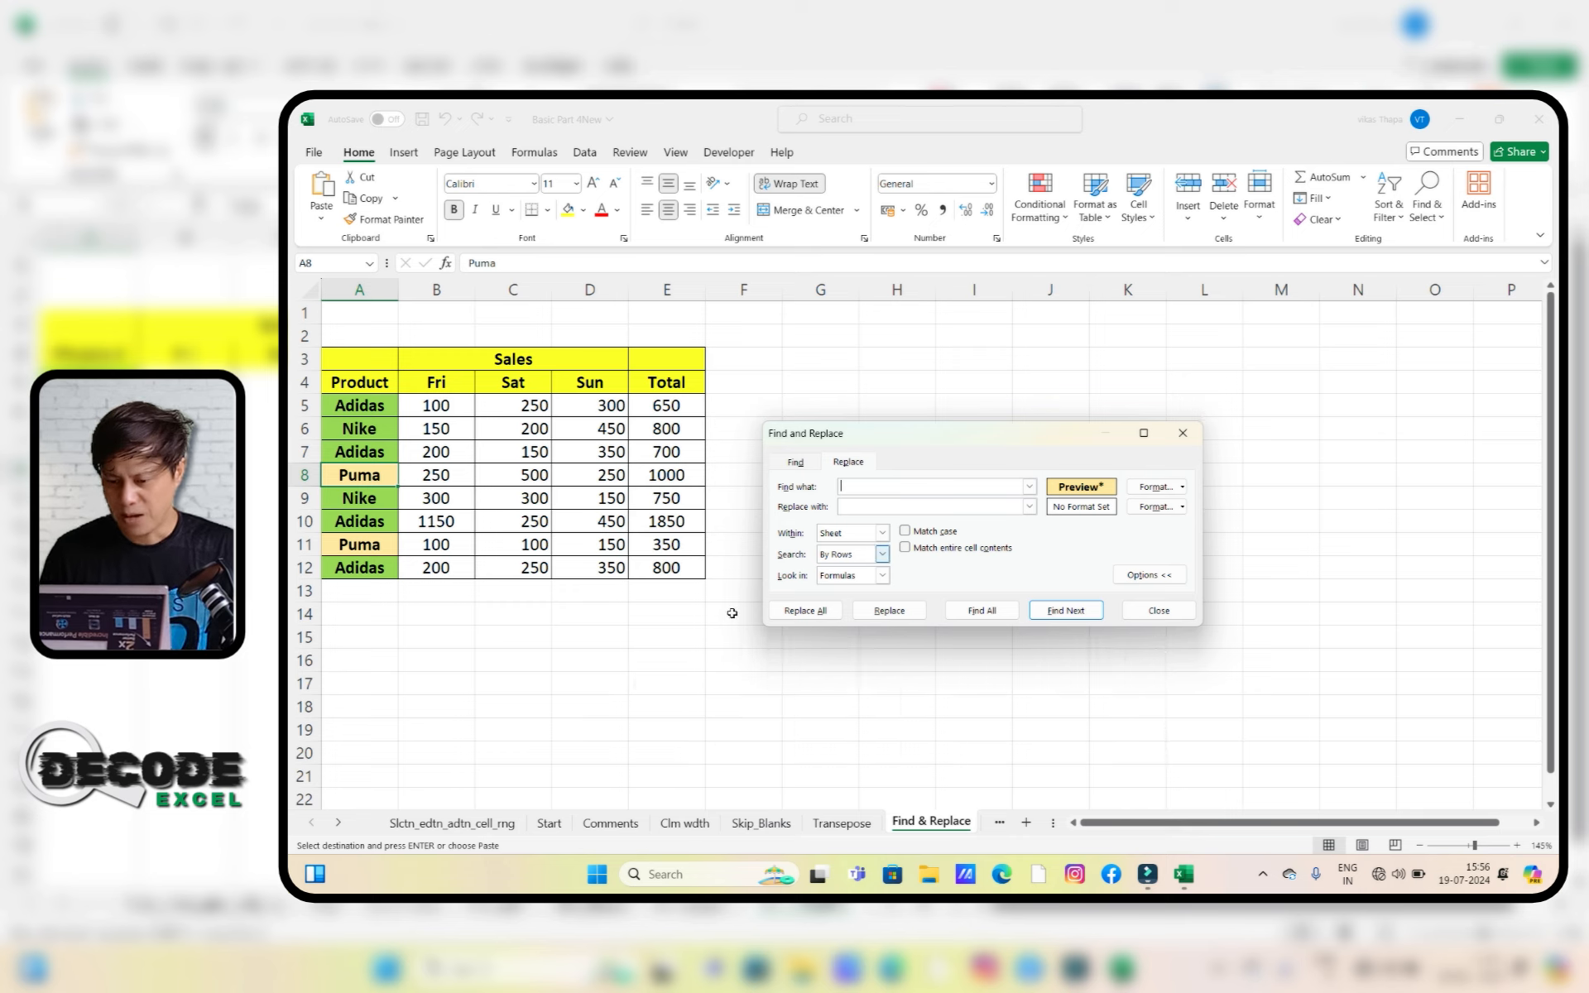
left_click(860, 489)
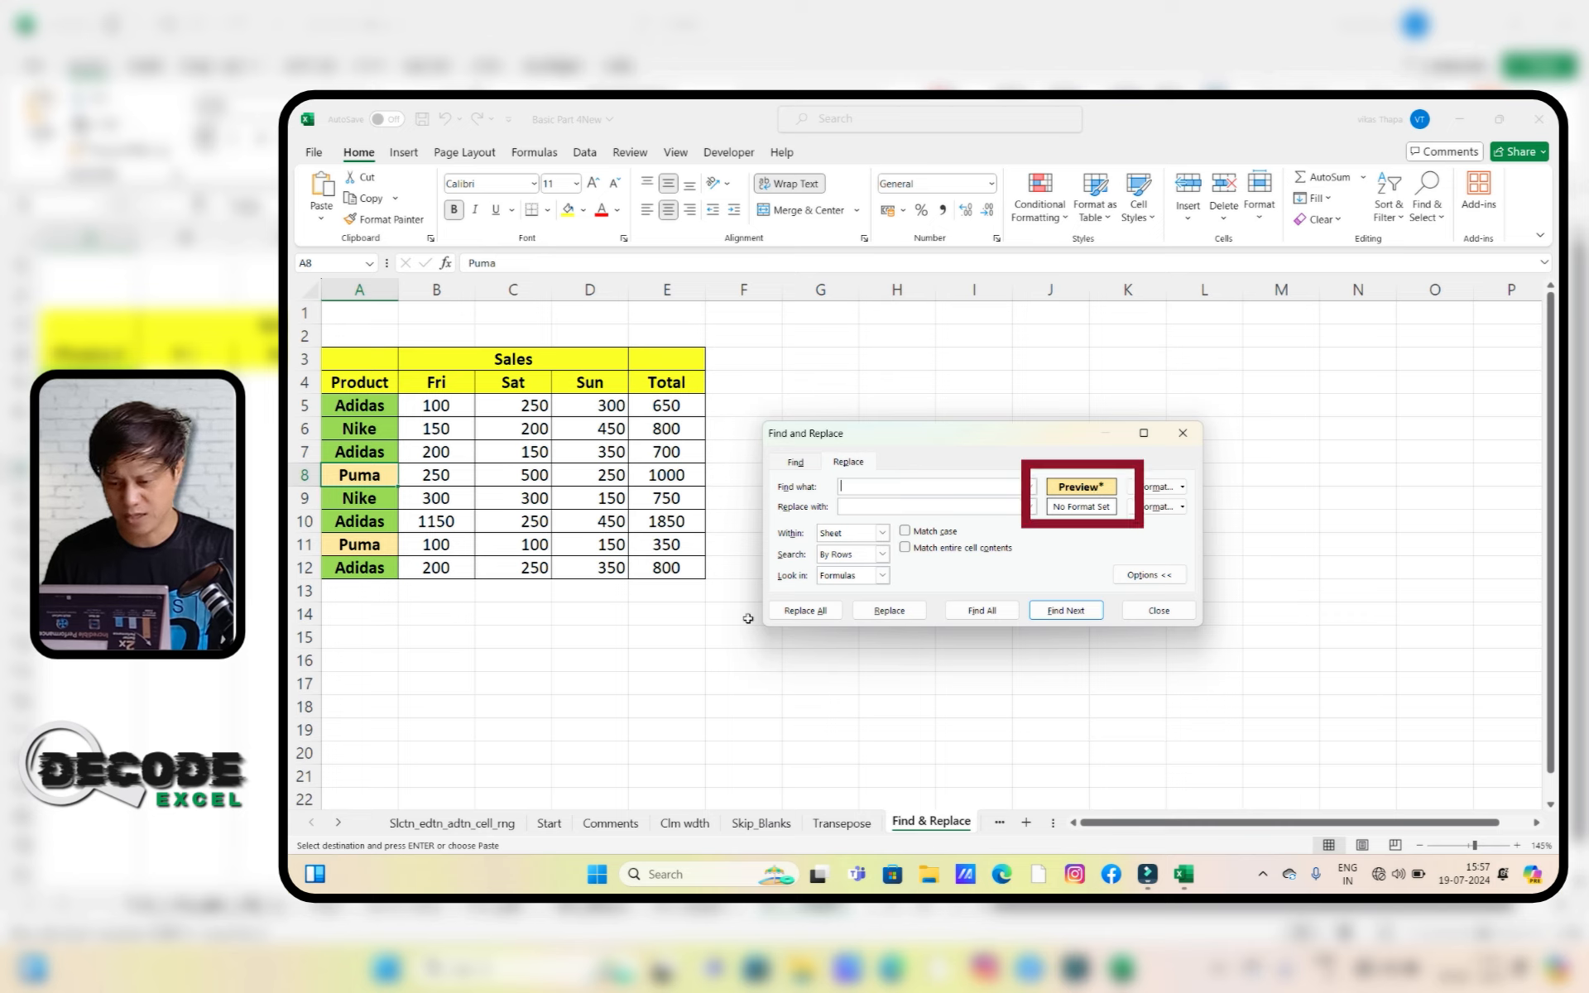
left_click(934, 507)
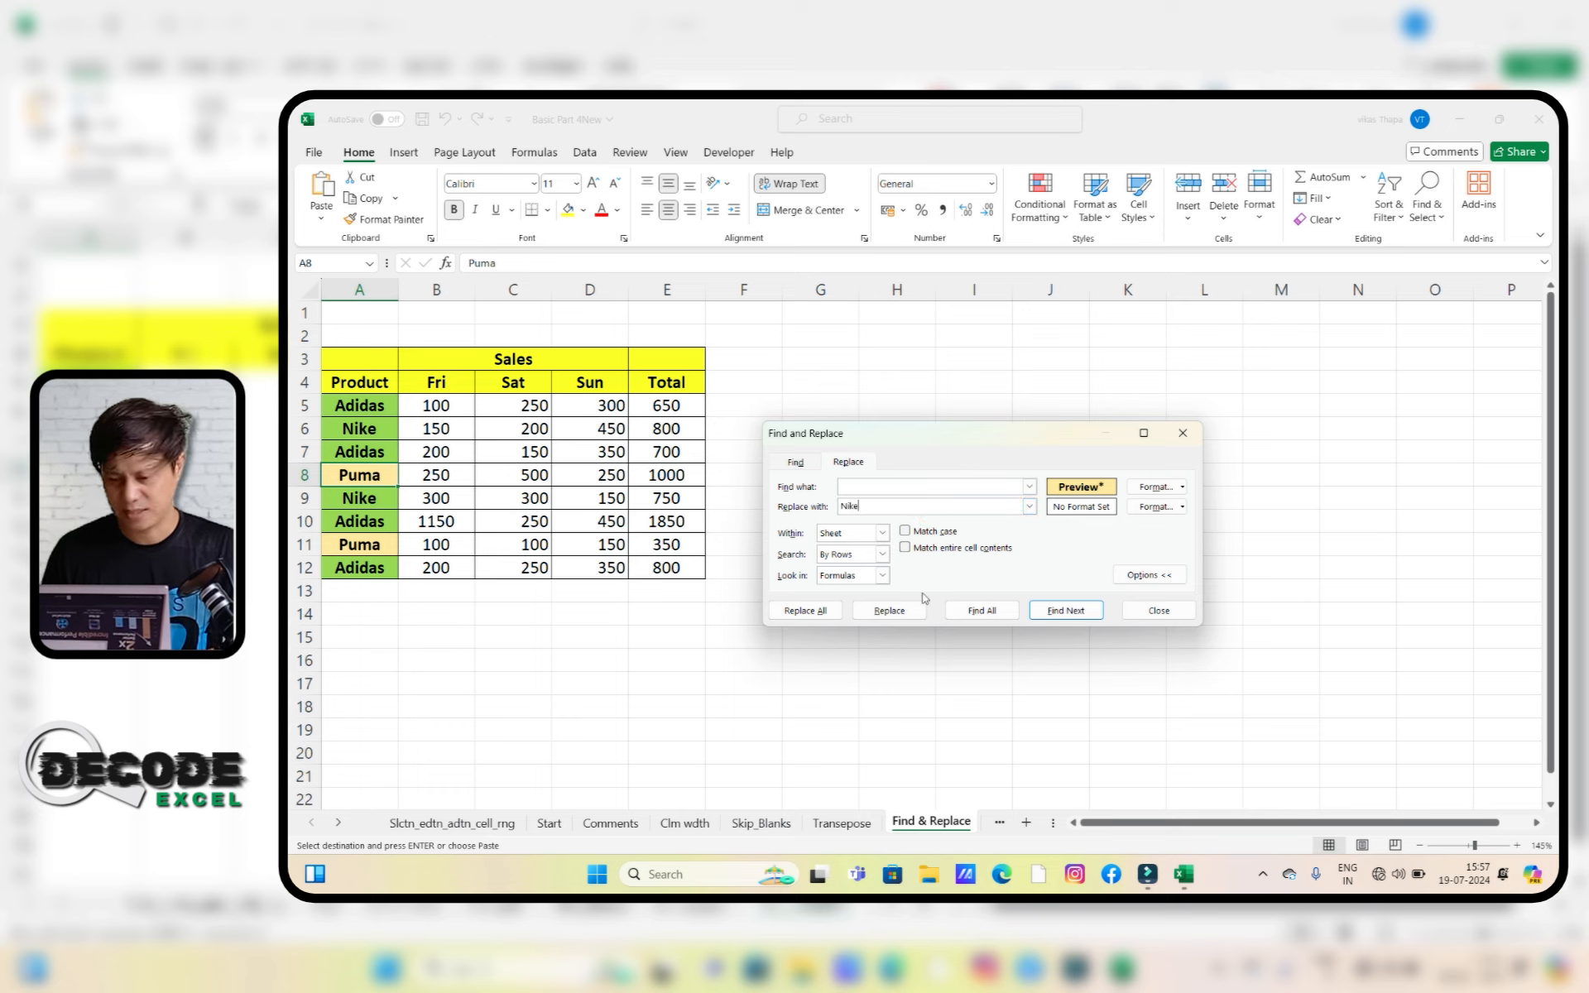
left_click(803, 611)
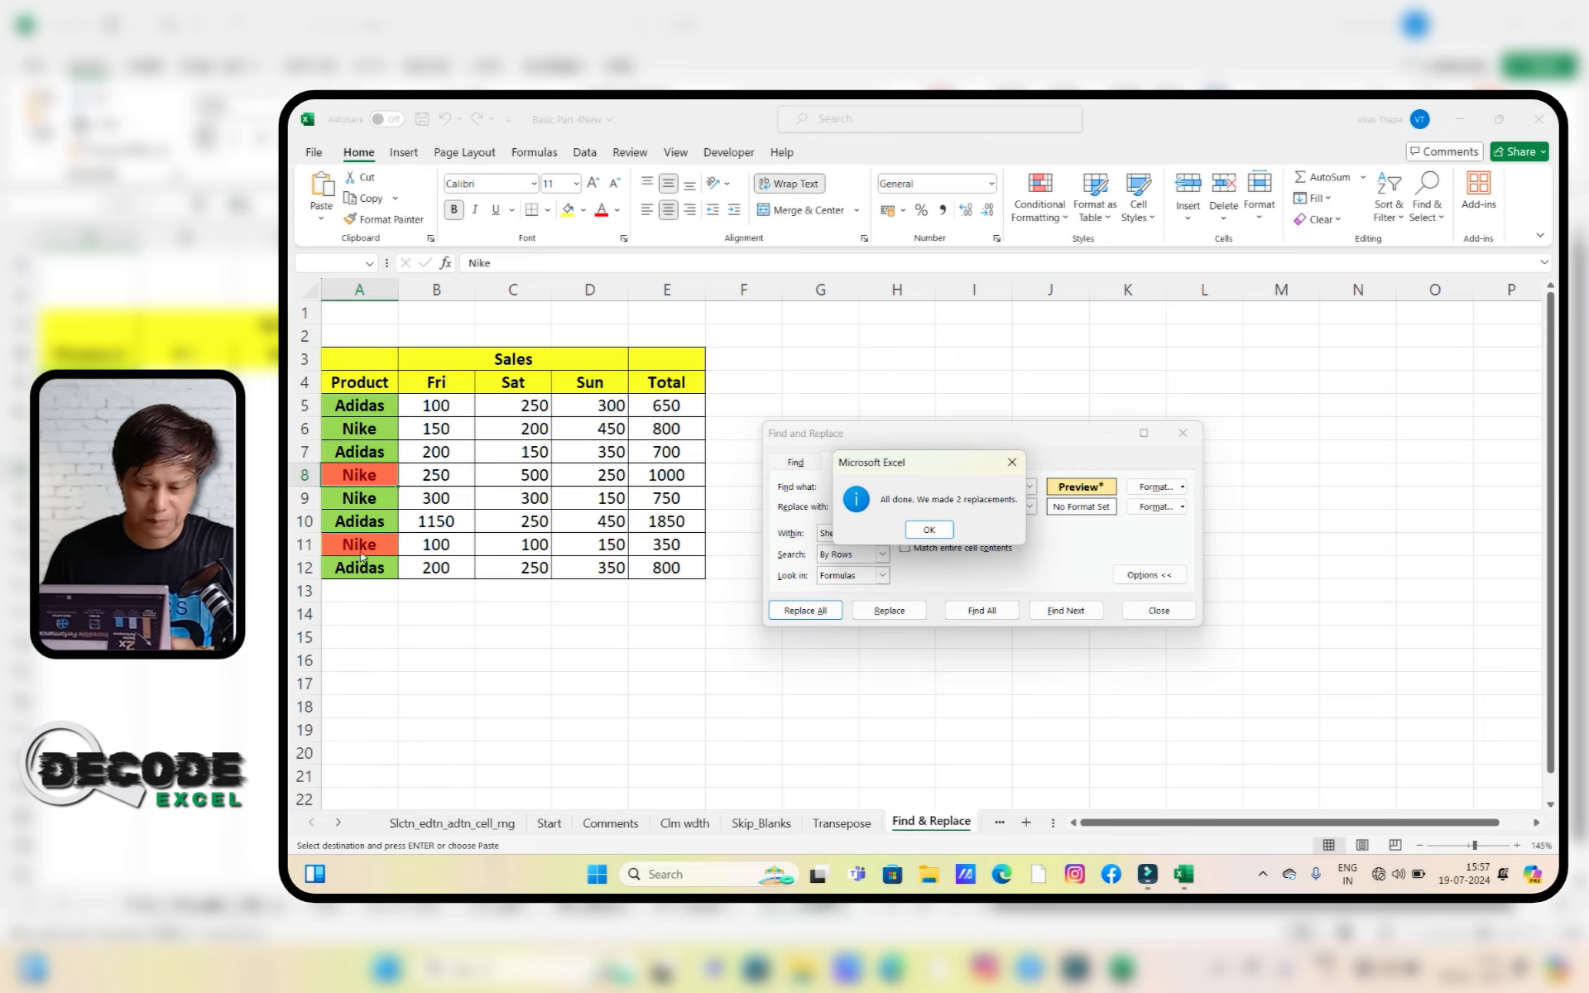
left_click(931, 530)
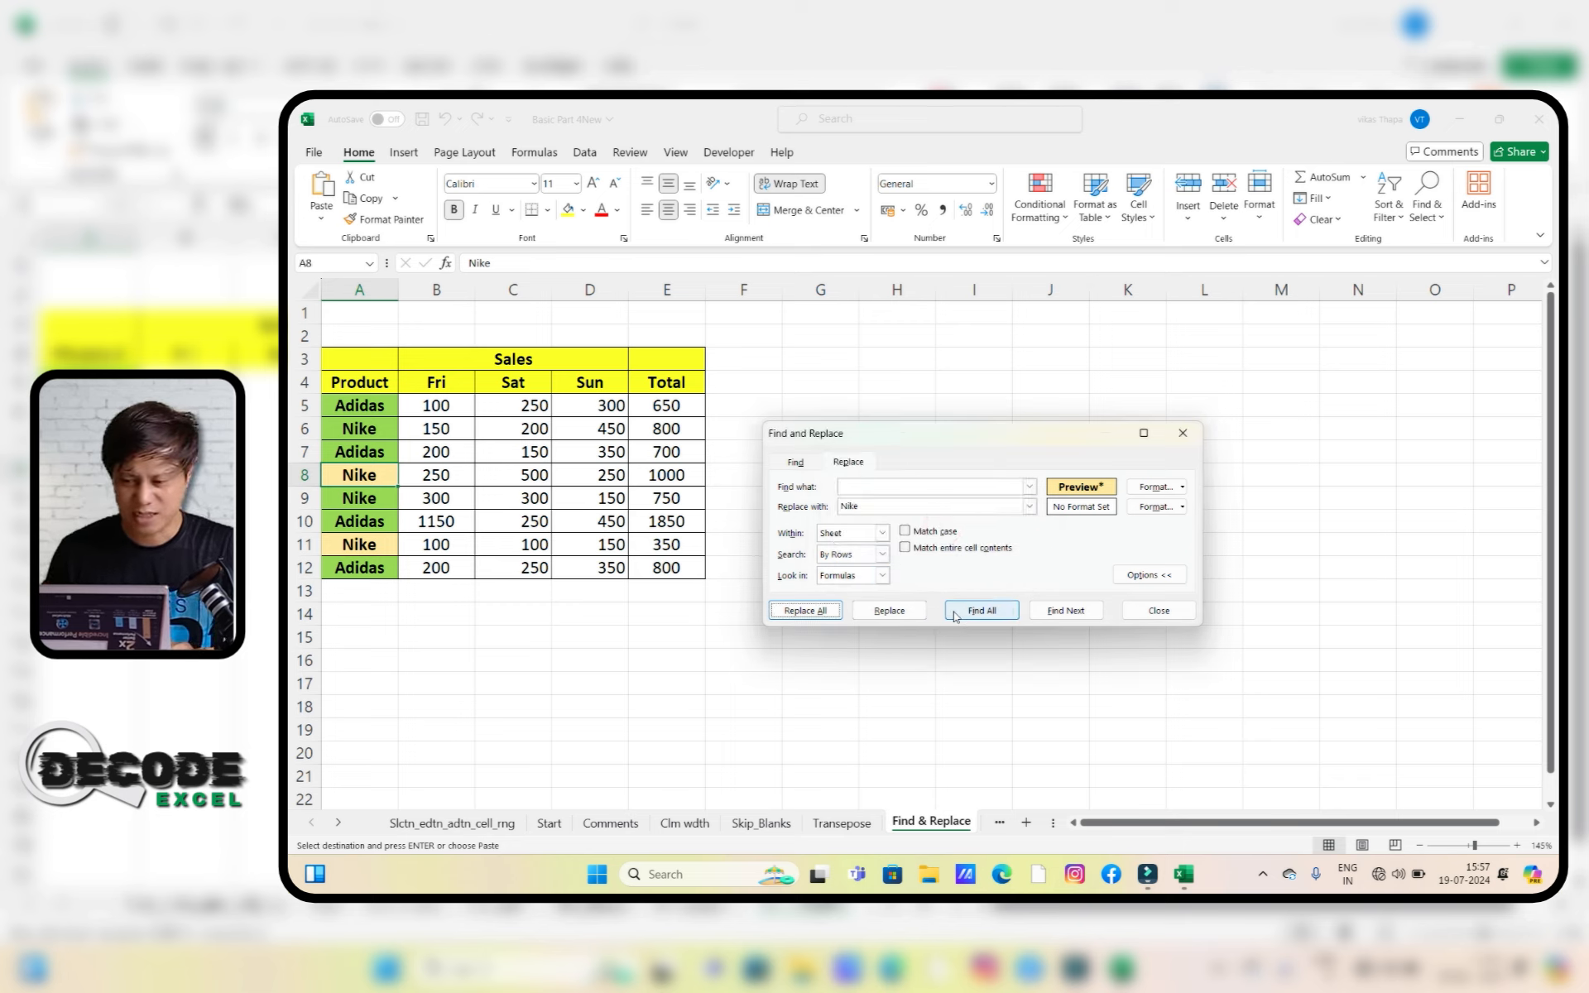
left_click(883, 532)
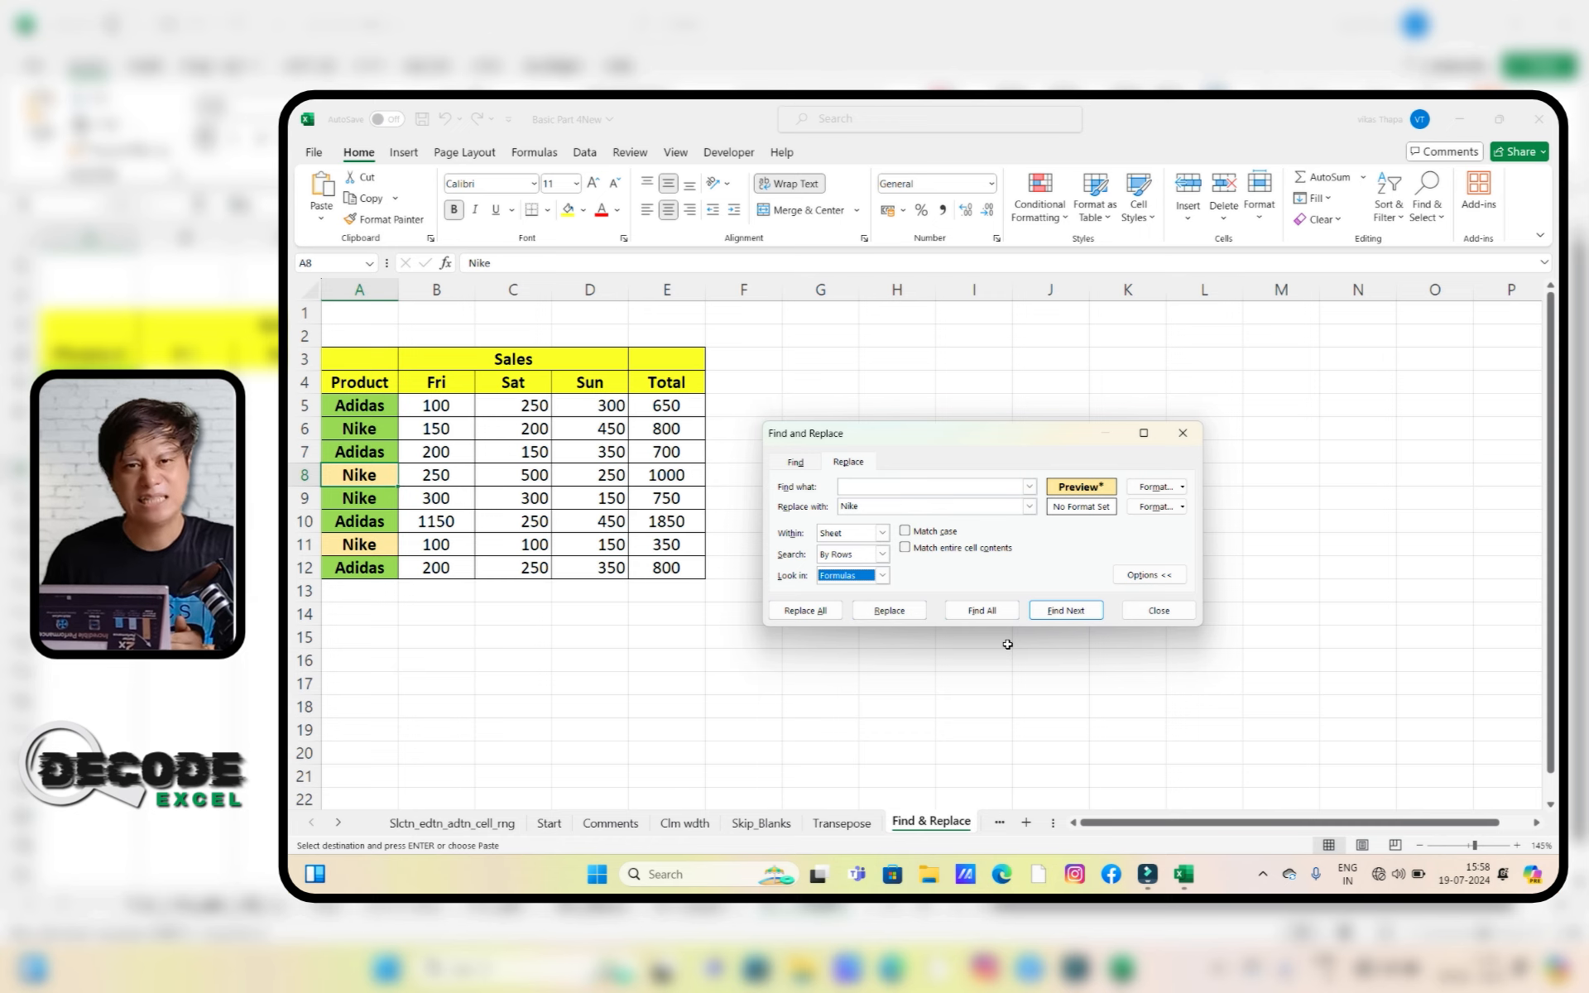
left_click(1144, 616)
Switch to the Go To Special sheet and examine the product names and the formulas in the upper rows of the Total column
key("ctrl+Page_Down")
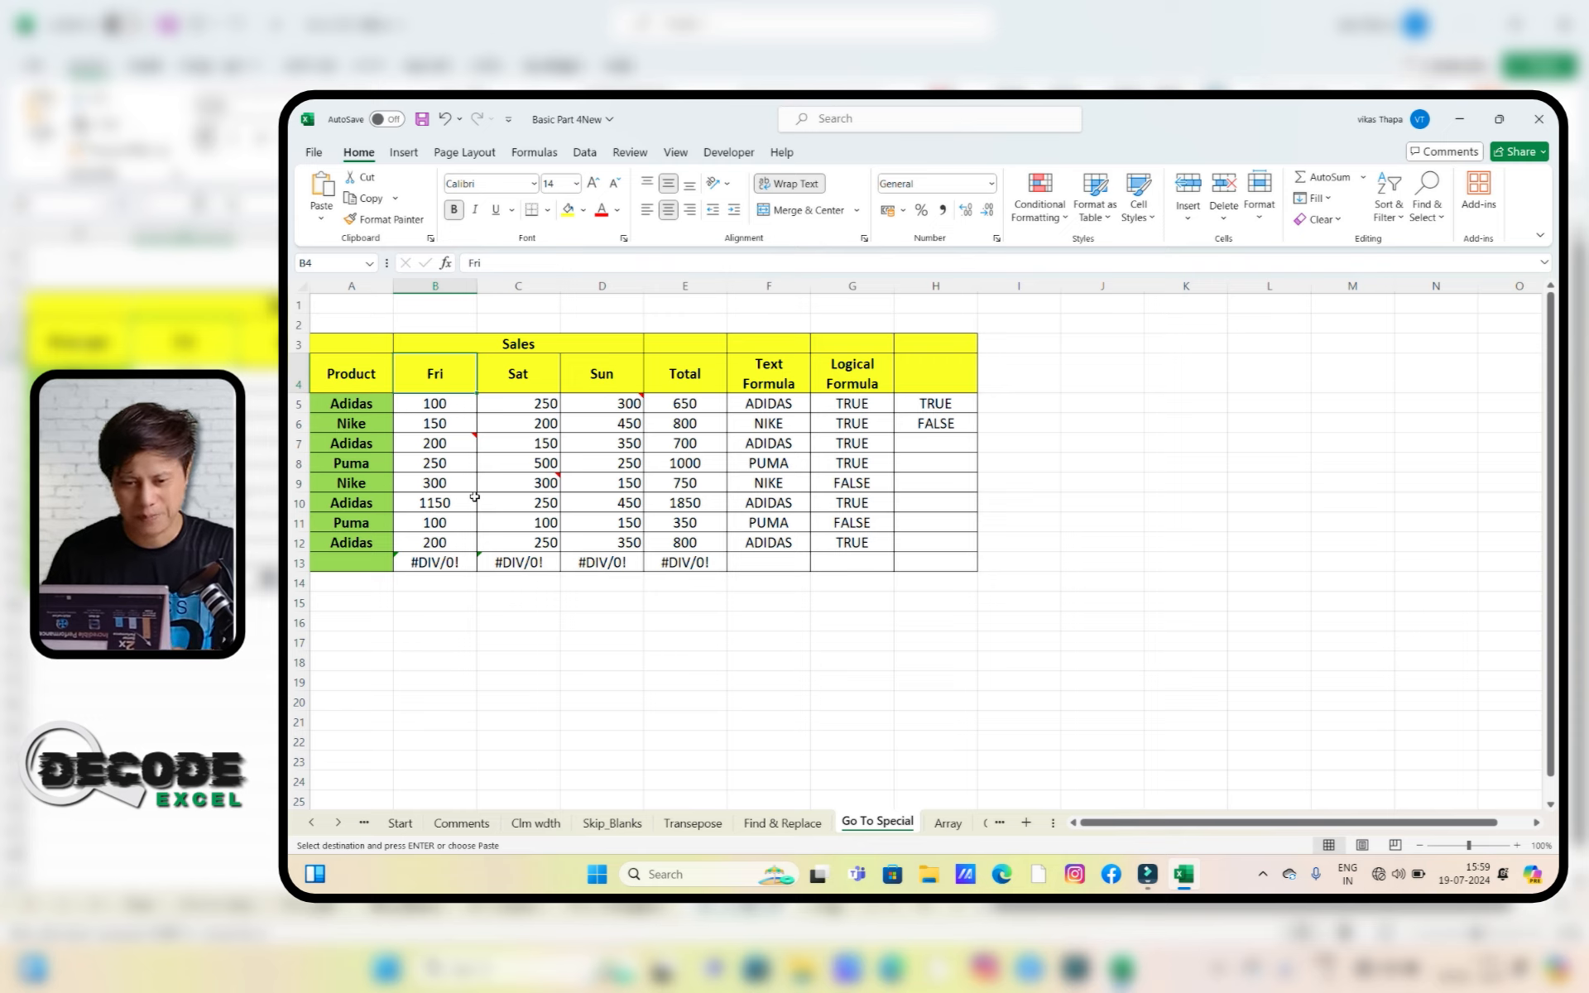
key("Left")
key("Down")
key("Down")
key("Down")
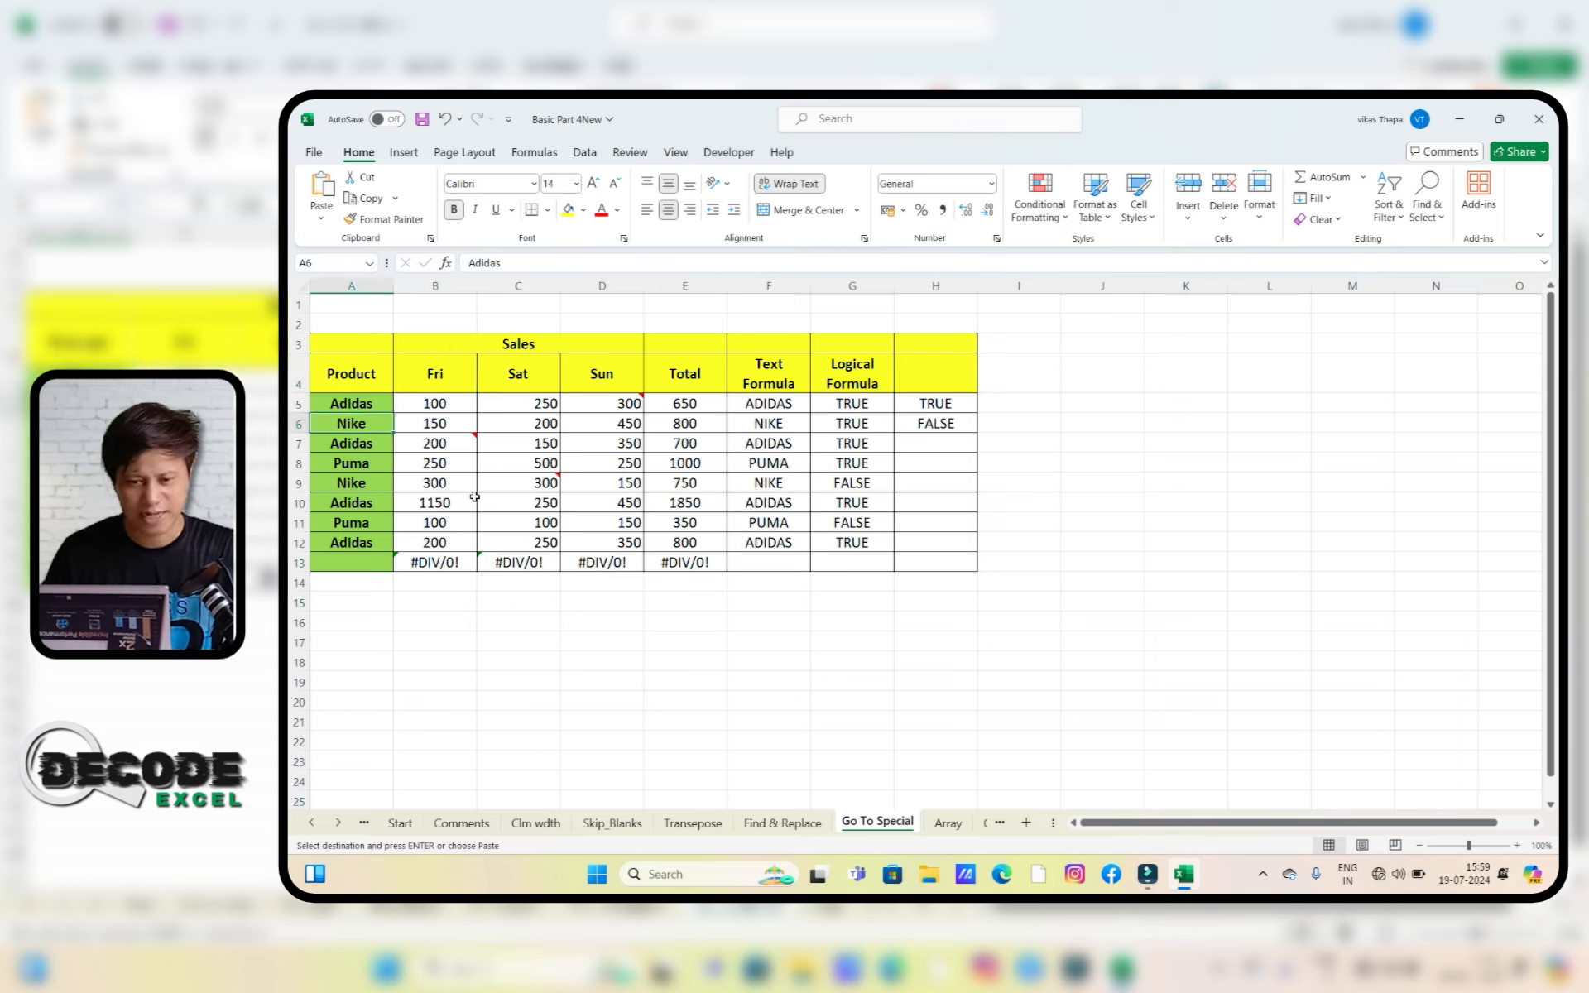
key("Right")
key("Up")
key("Right")
key("Right")
key("Right")
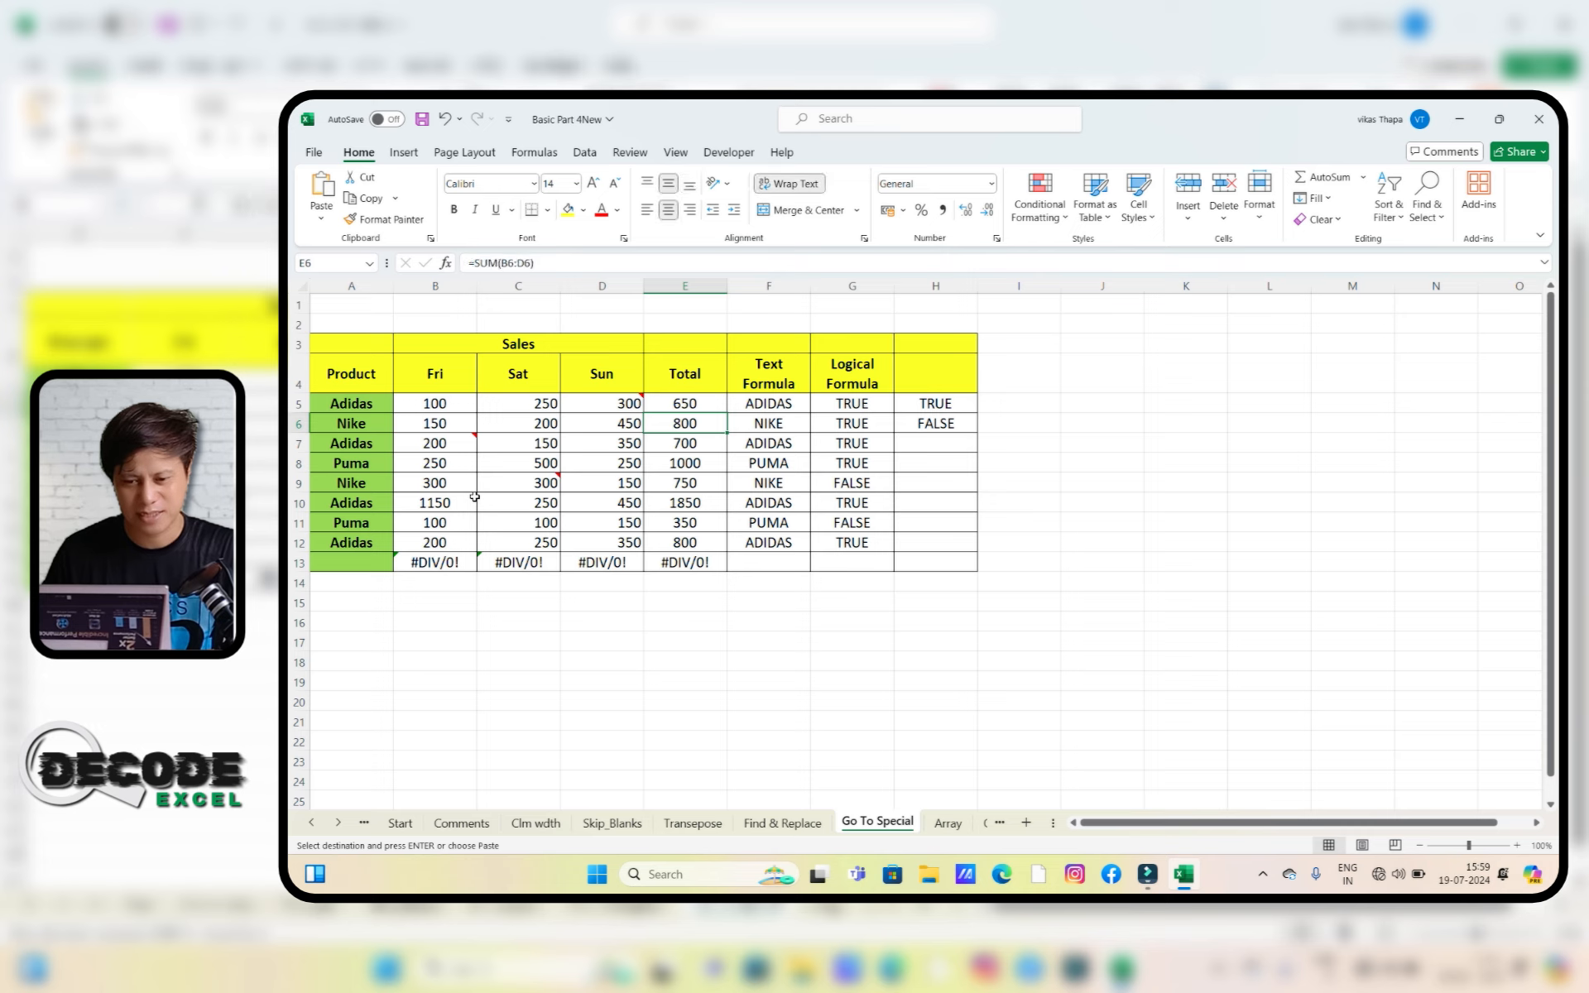
key("Up")
key("Down")
key("Down")
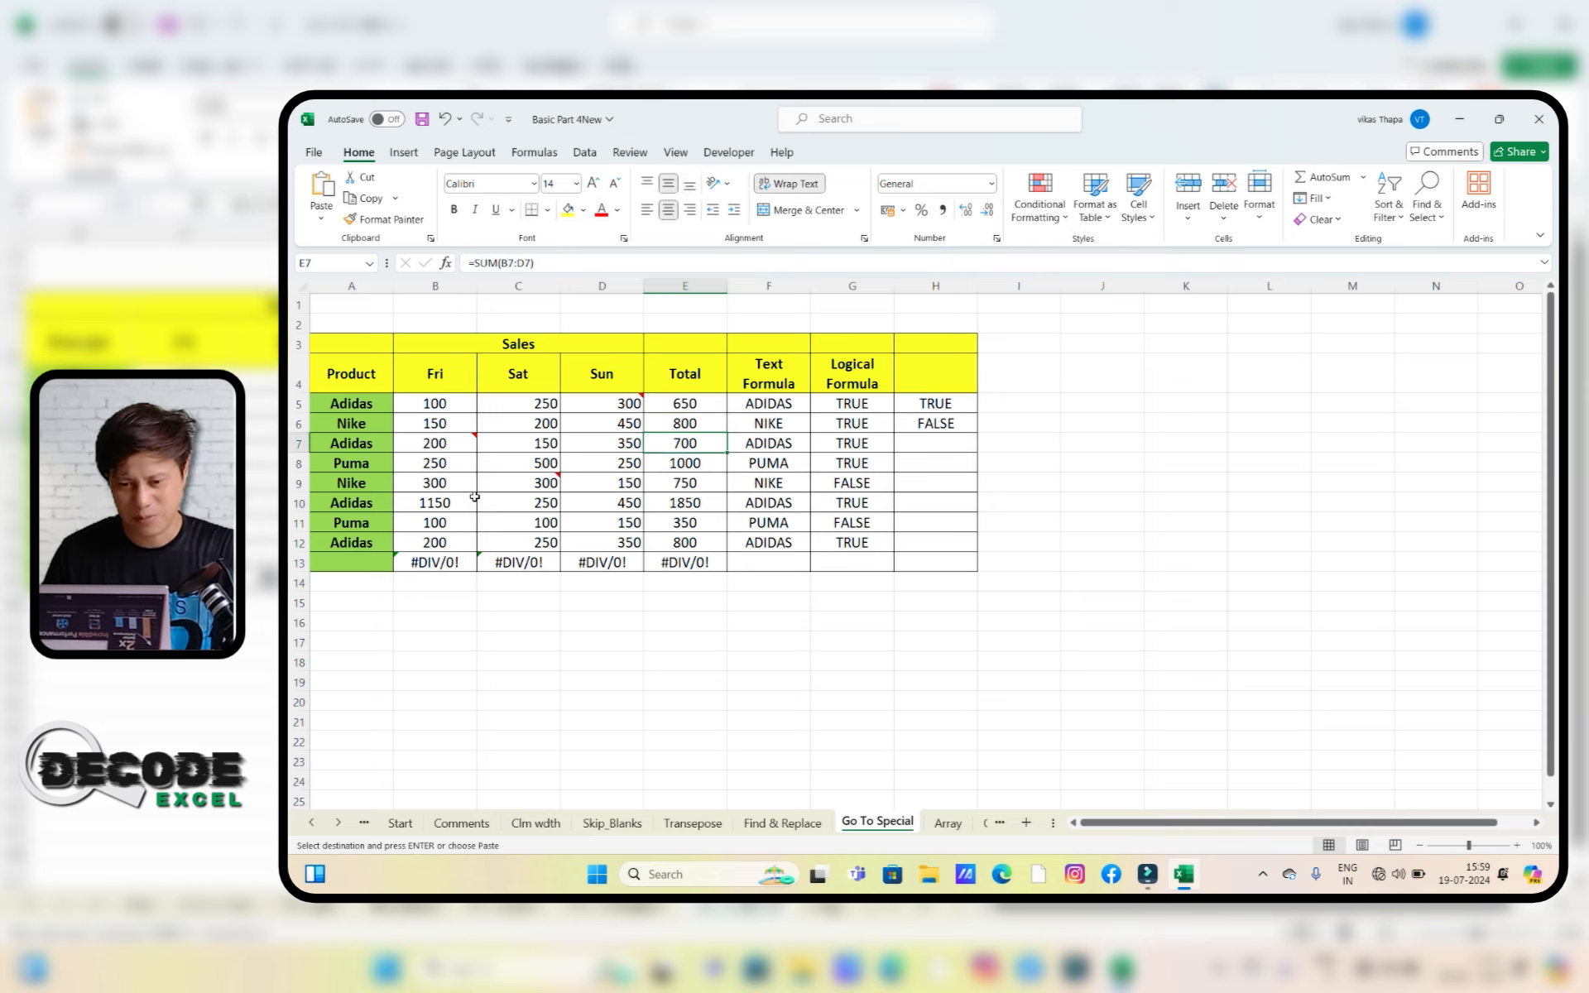
Examine the rest of the Total column down to row 13 and the error cells in E13, D13 and C13
key("Down")
key("Down")
key("Down")
key("Down")
key("Down")
key("Down")
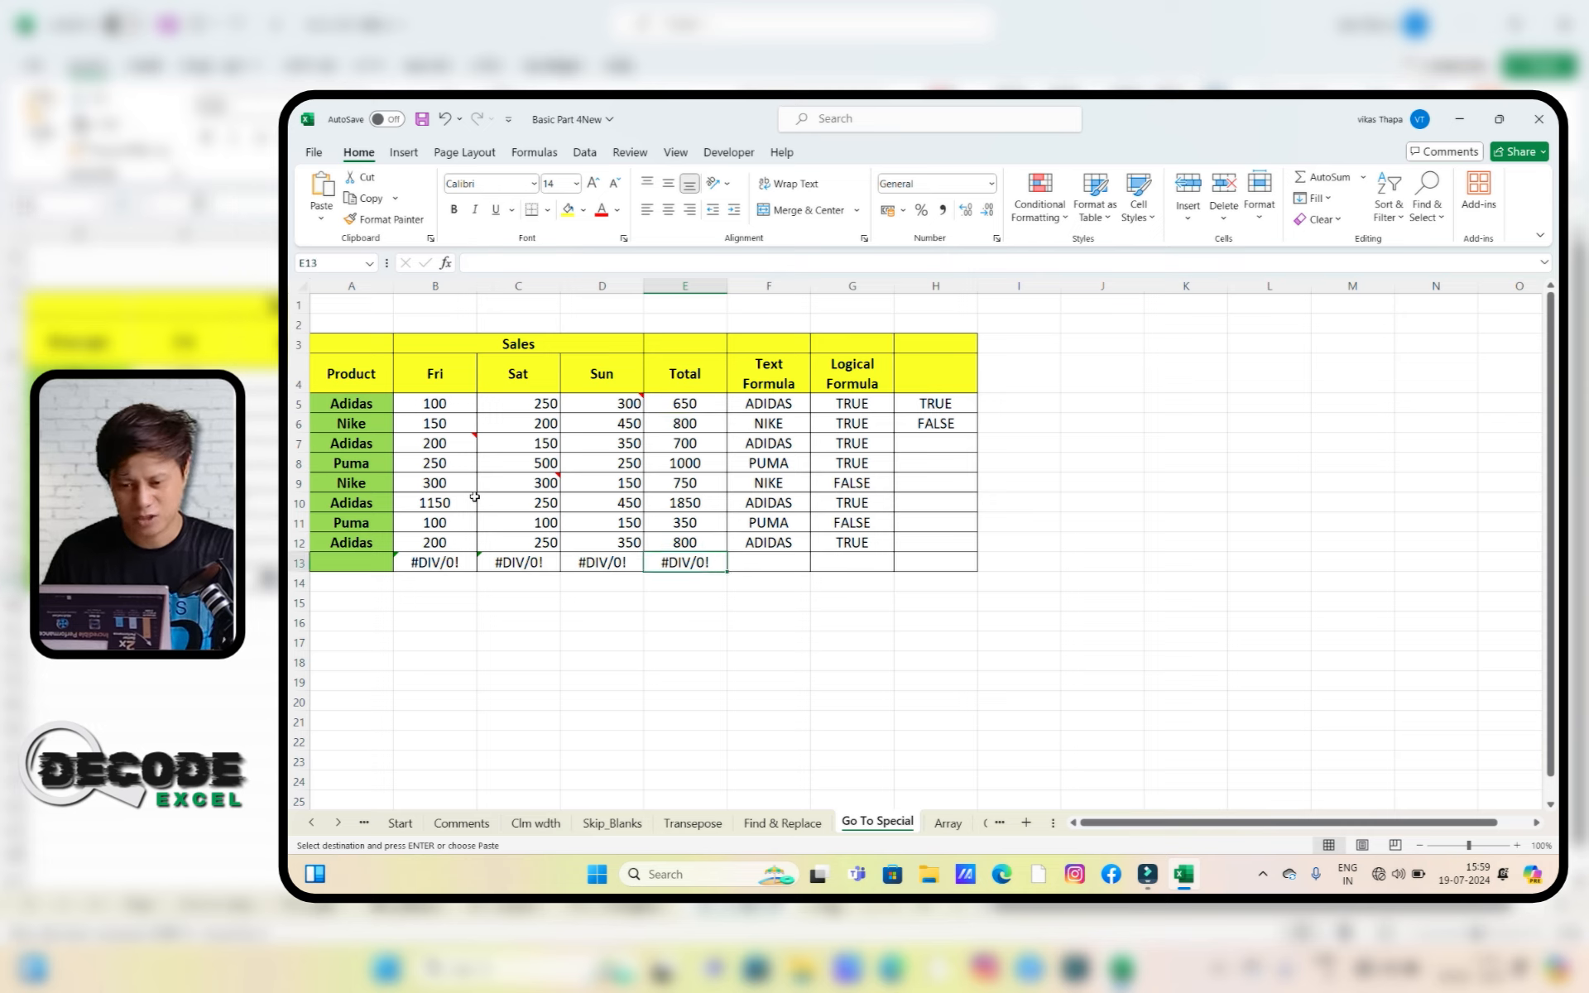
key("Left")
key("Right")
key("Left")
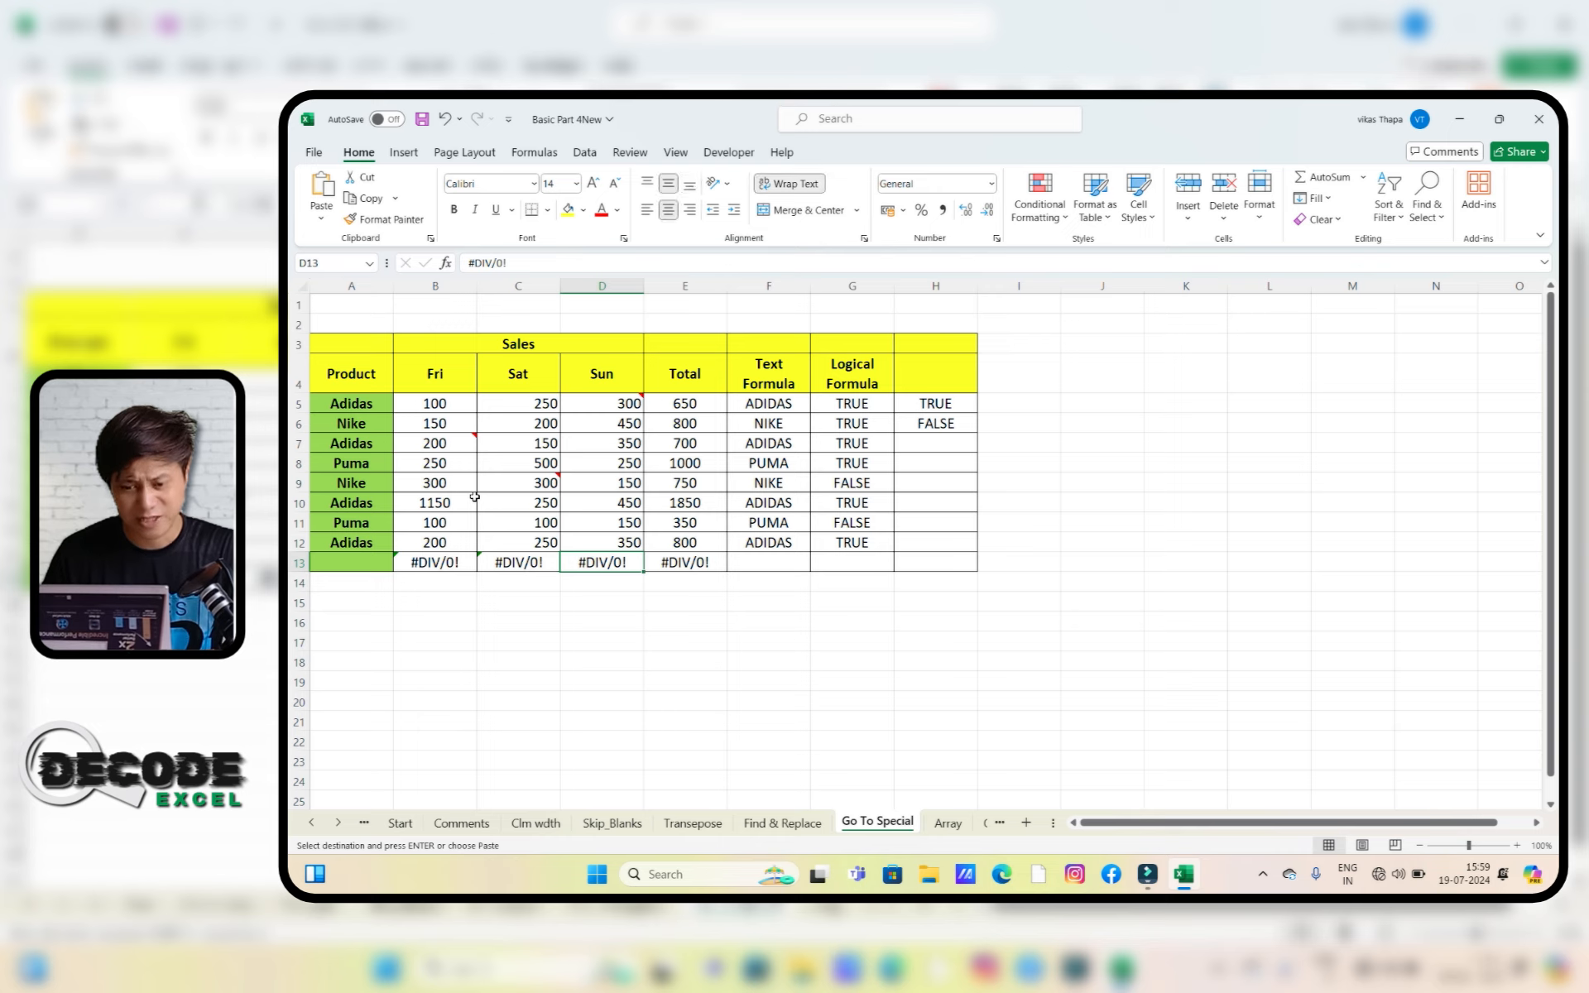
key("Left")
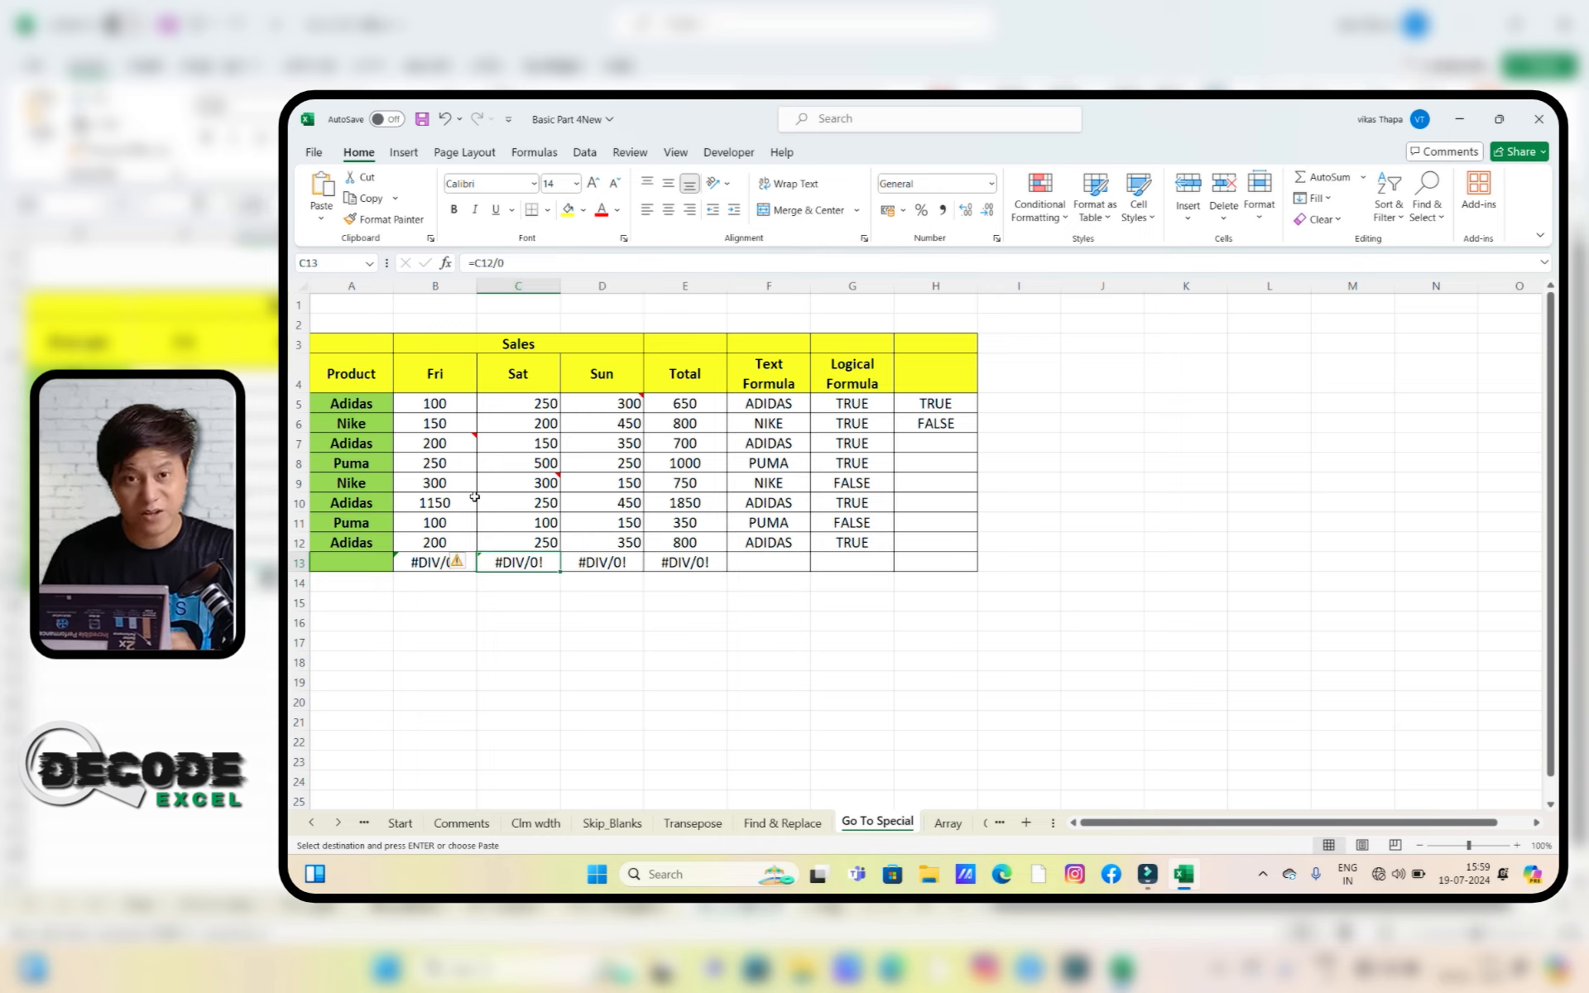
Examine the formulas in the Text Formula column, from row 13 up to the header
key("Right")
key("Right")
key("Right")
key("Up")
key("Up")
key("Up")
key("Up")
key("Up")
key("Up")
key("Up")
key("Up")
key("Up")
key("Up")
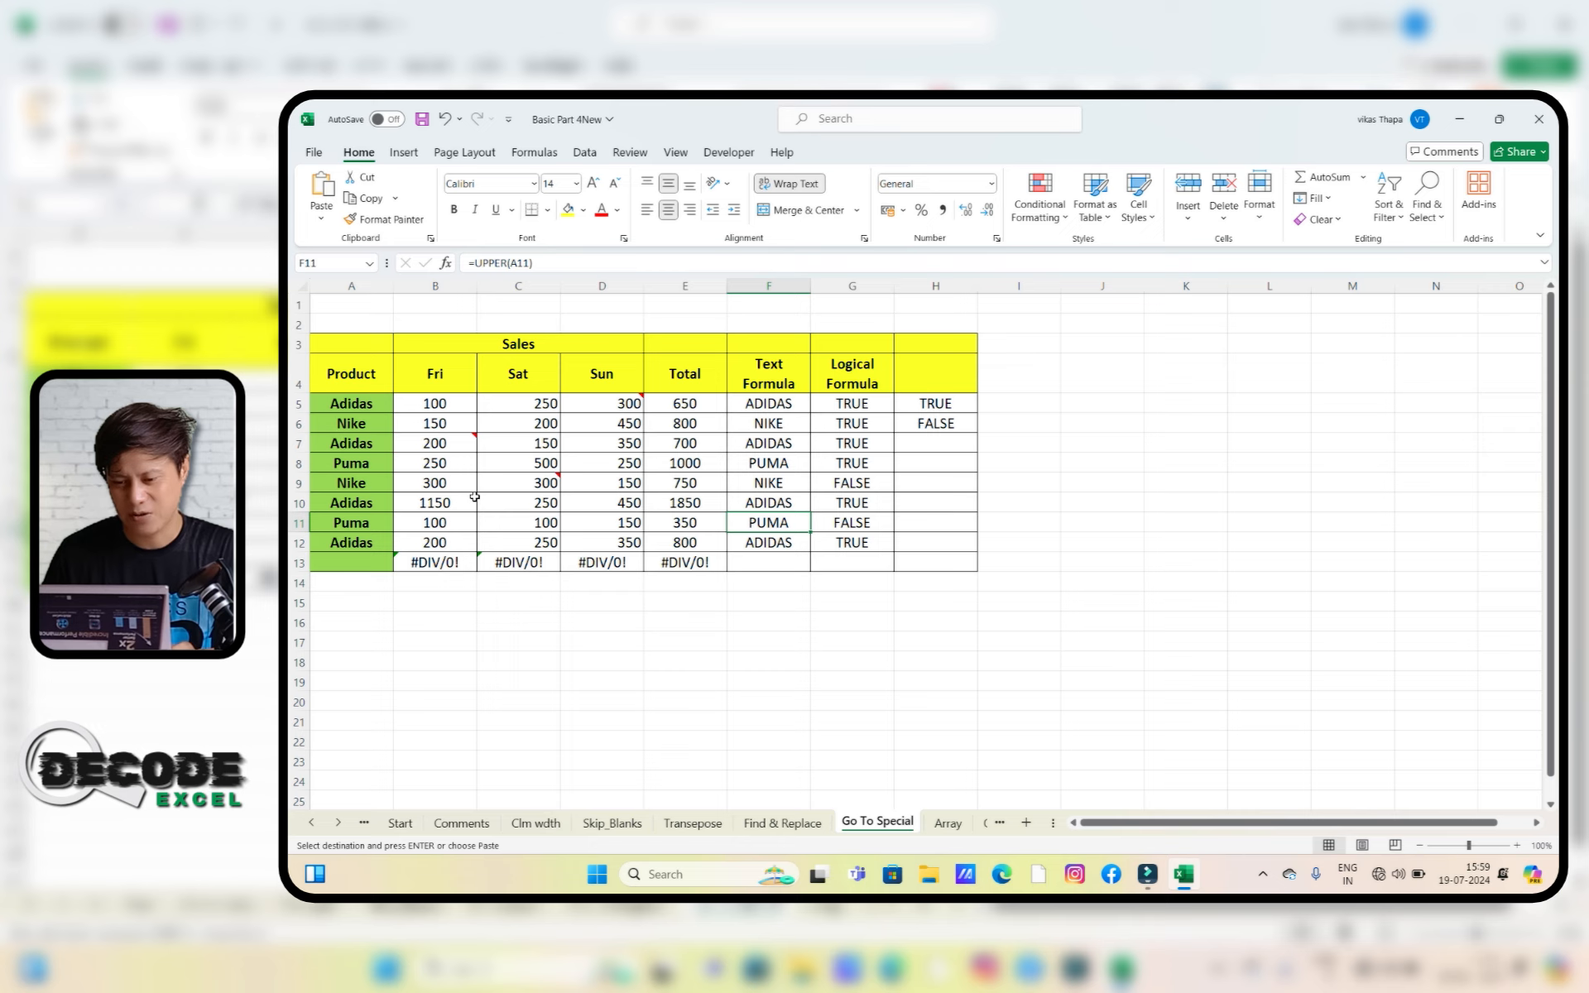
key("Down")
key("Down")
key("Down")
key("Down")
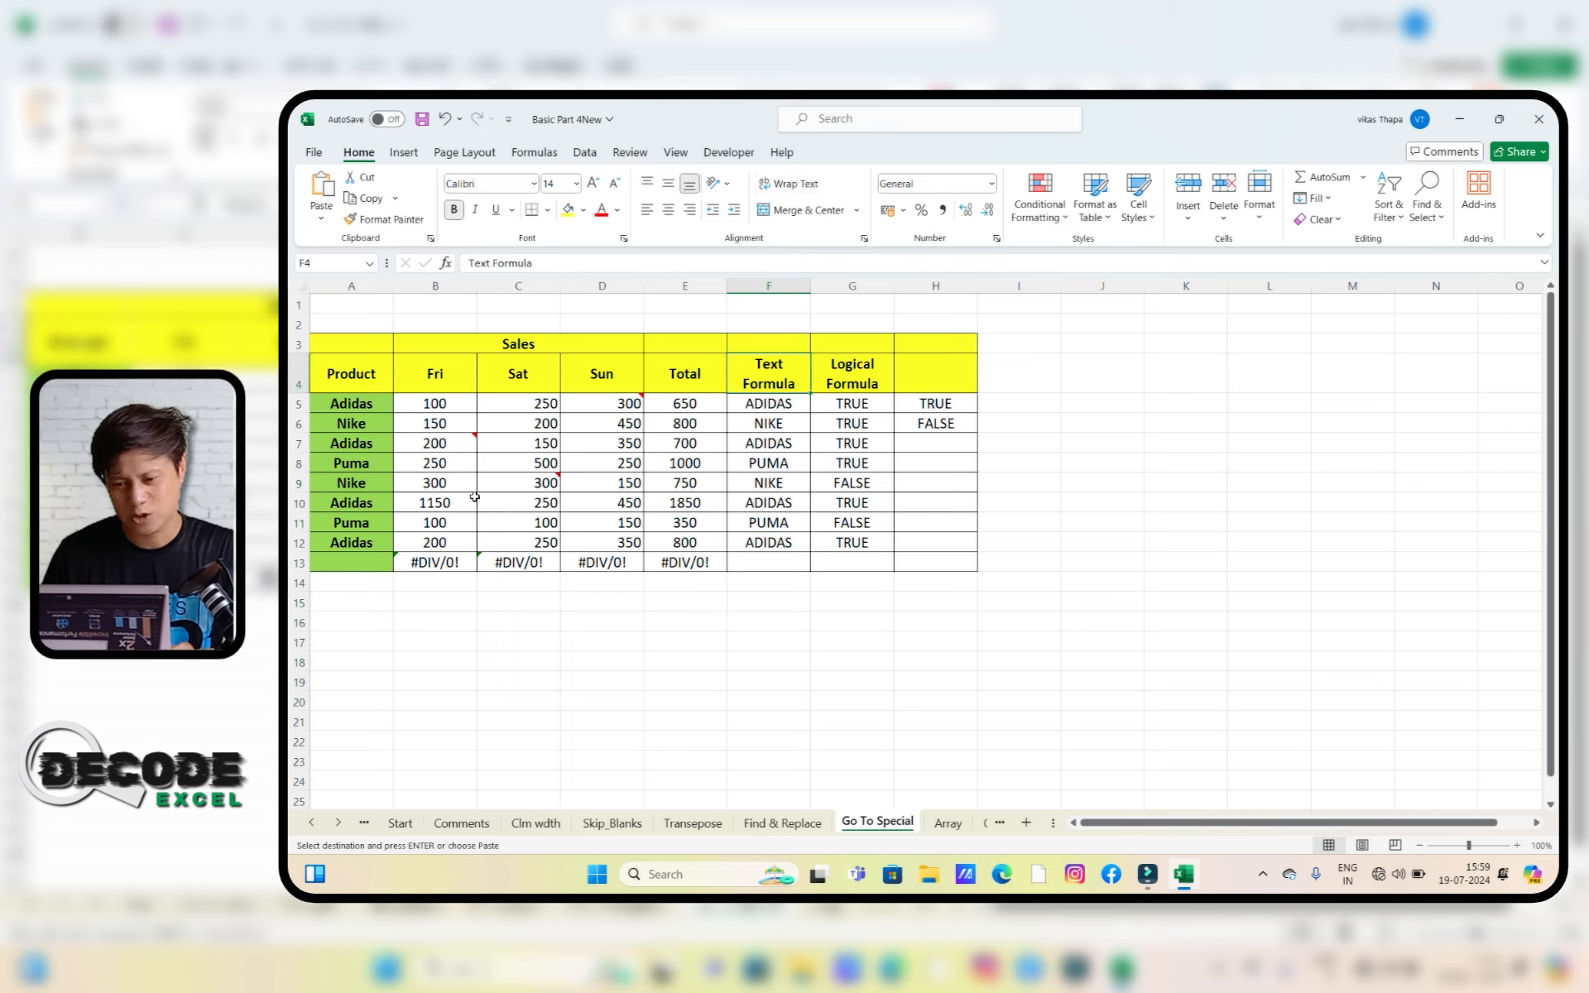
Examine the formulas in the upper rows of the Text Formula and Logical Formula columns
key("Right")
key("Left")
key("Left")
key("Left")
key("Up")
key("Right")
key("Right")
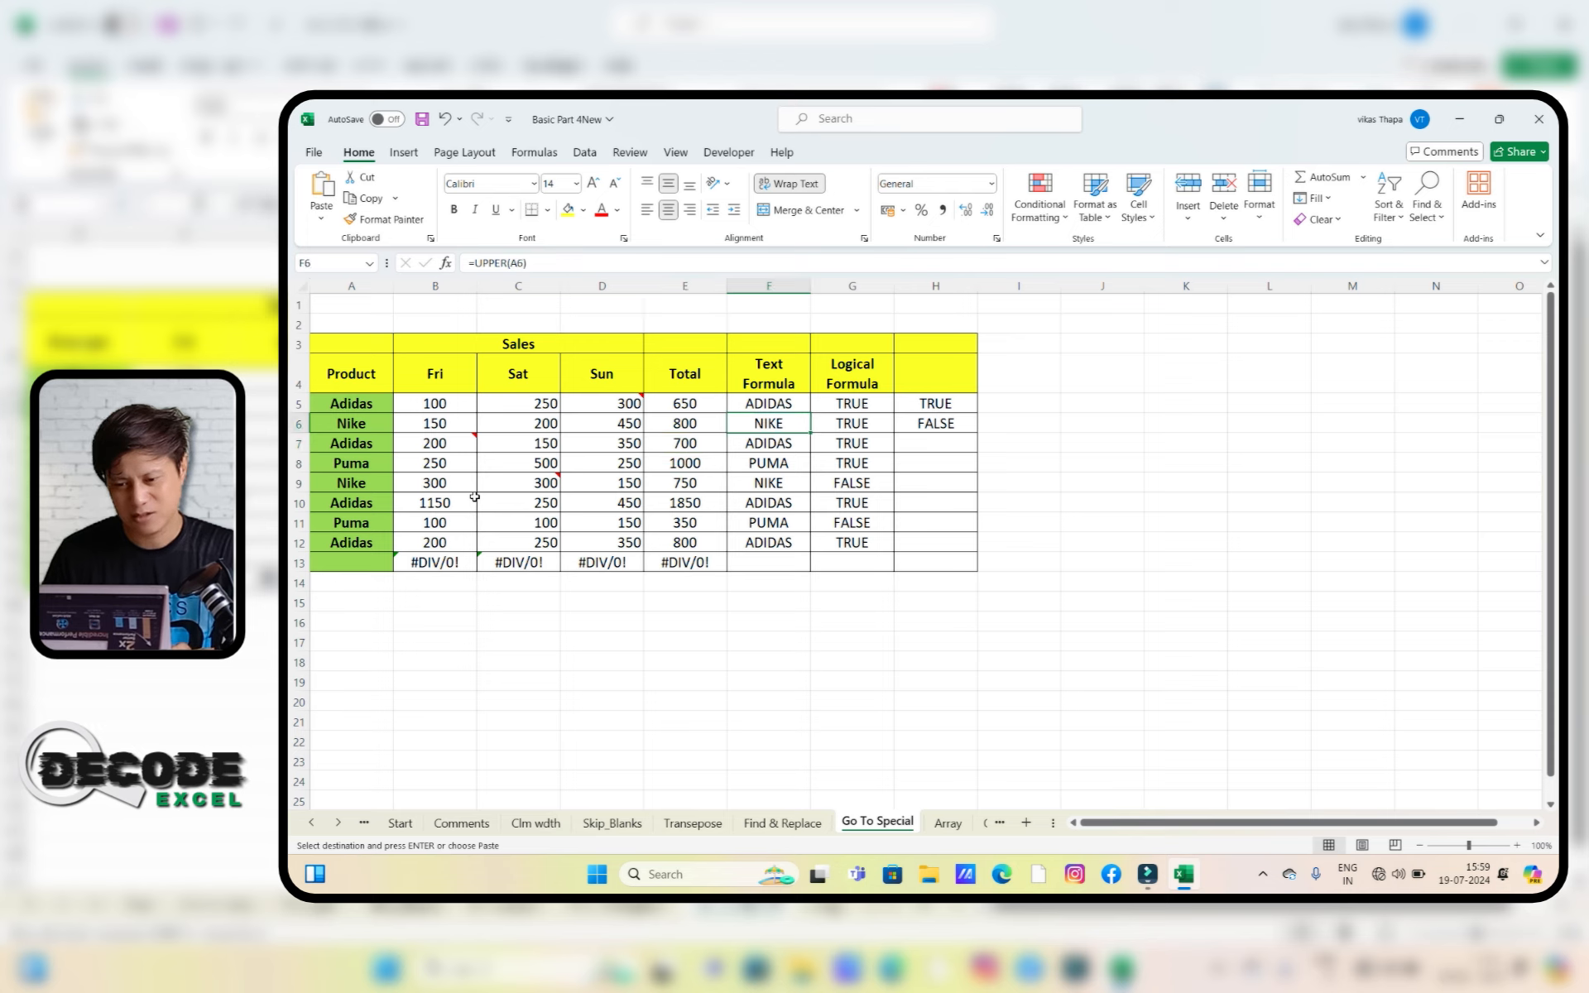
key("Right")
key("Up")
key("Up")
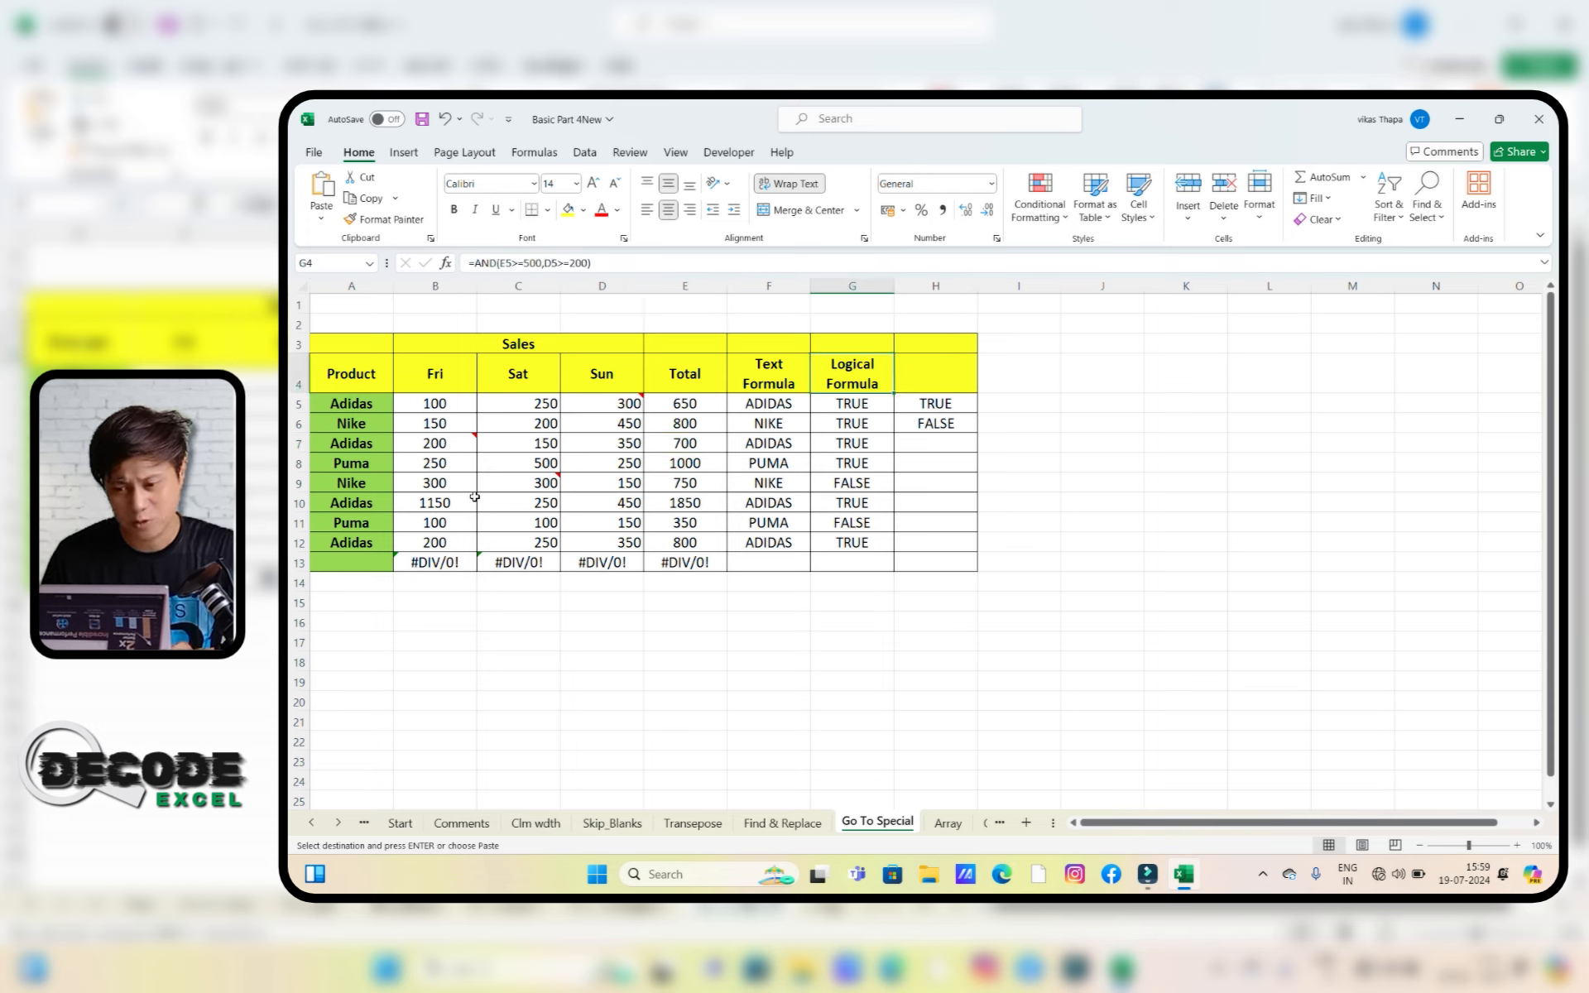
key("Down")
key("Down")
key("Down")
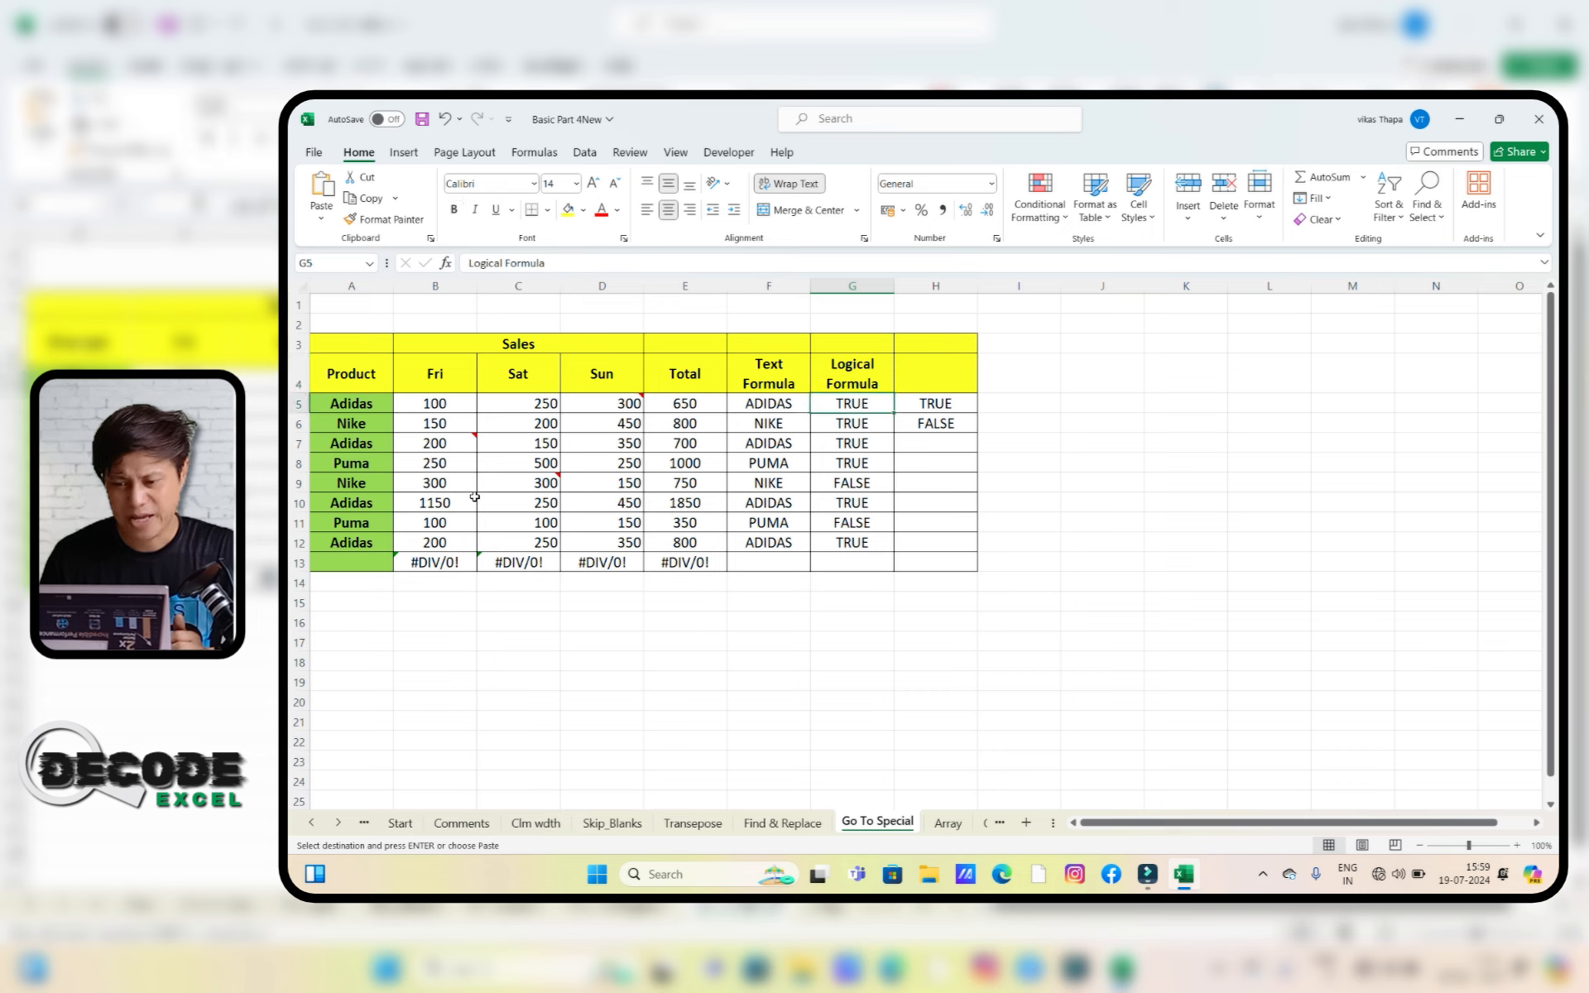
Examine the logical values in H5 and H6 and the empty cells below them in column H
key("Right")
key("Up")
key("Up")
key("Down")
key("Up")
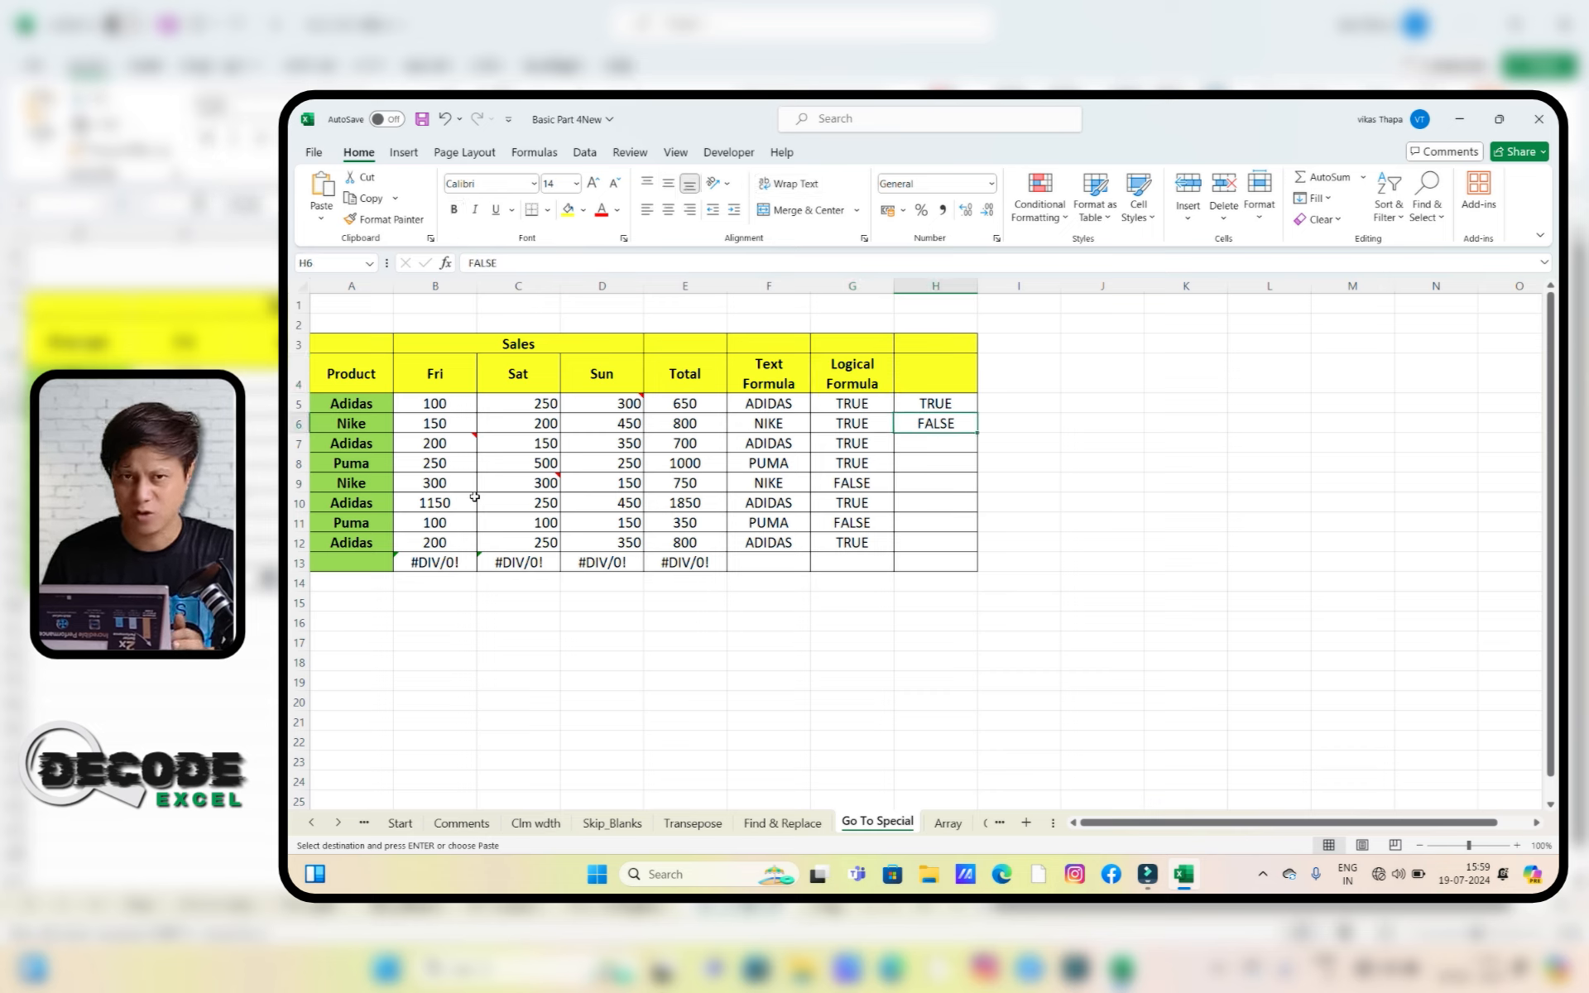
key("Down")
key("Down")
key("Down")
key("Down")
key("Down")
key("Down")
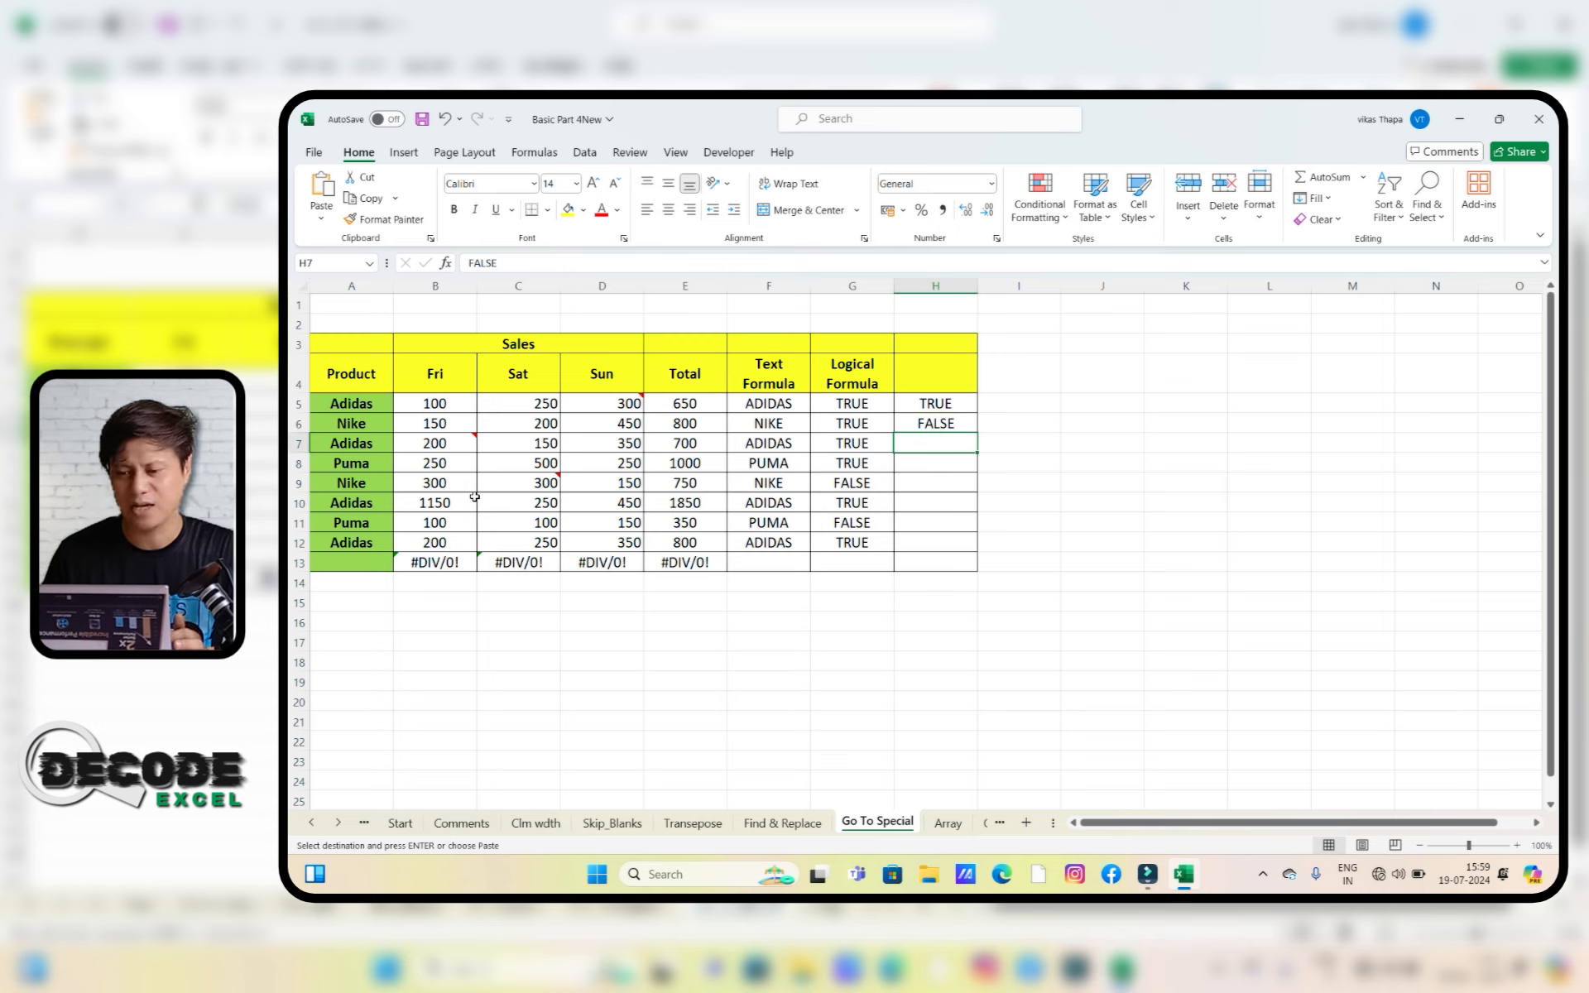
Examine row 11 back to the Product column and view the note attached to cell B7
key("Left")
key("Left")
key("Left")
key("Left")
key("Left")
key("Left")
key("Left")
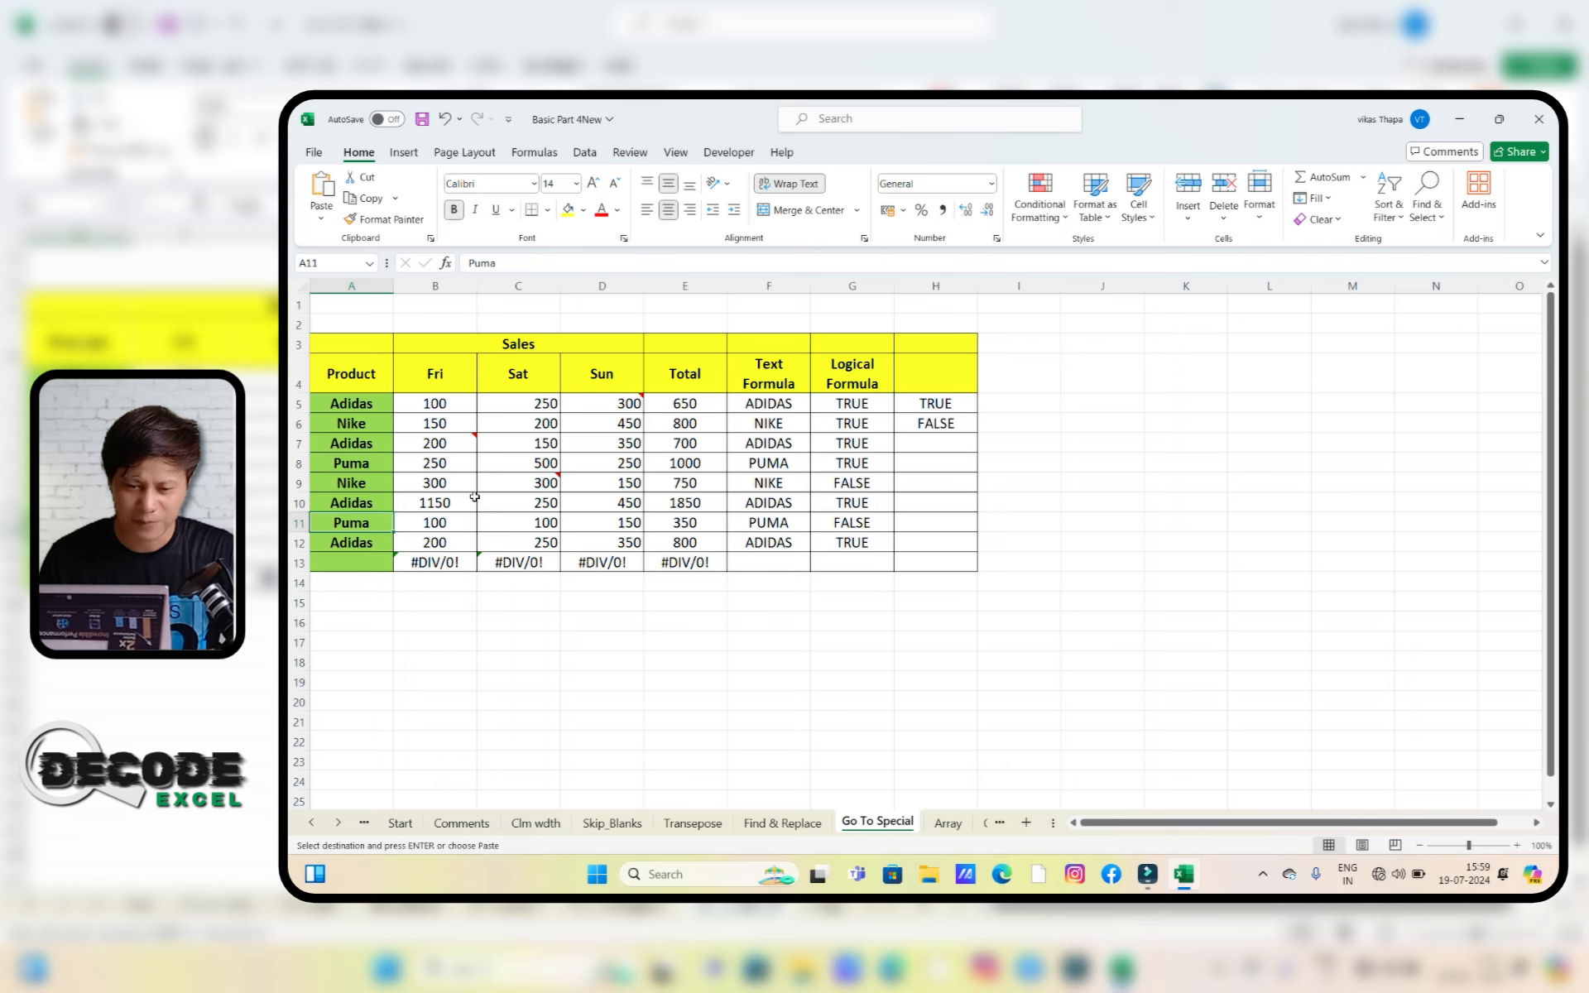
mouse_move(467, 442)
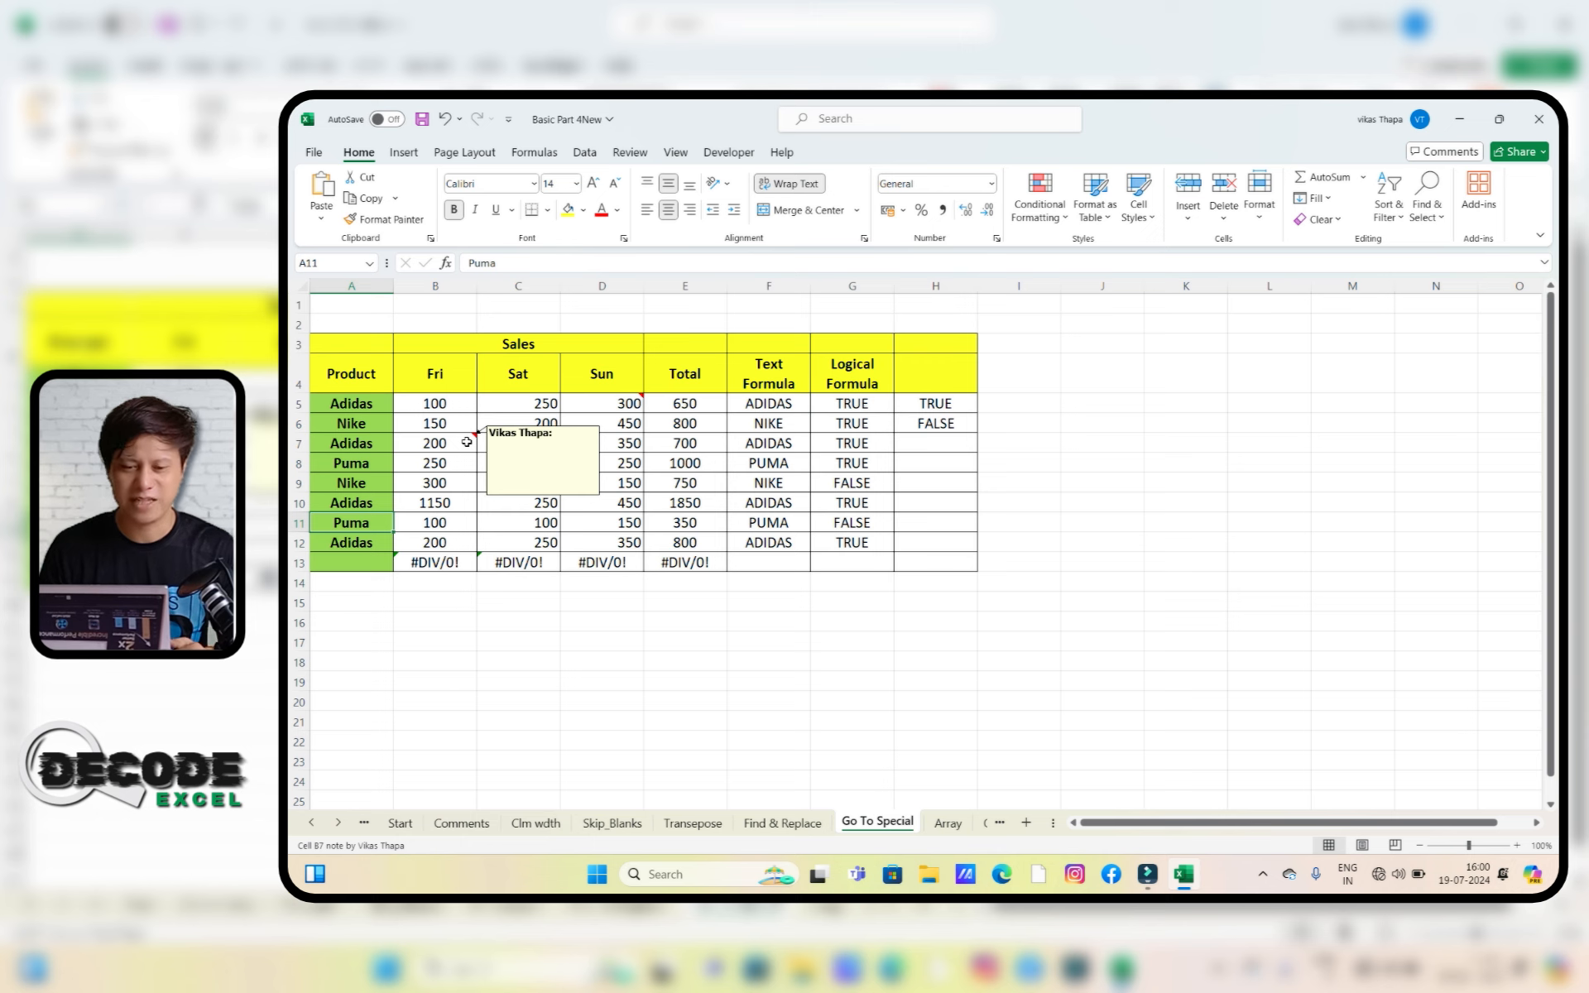
Jump to cell G100 with Go To, then return to the sales table
left_click(1088, 499)
key("ctrl+g")
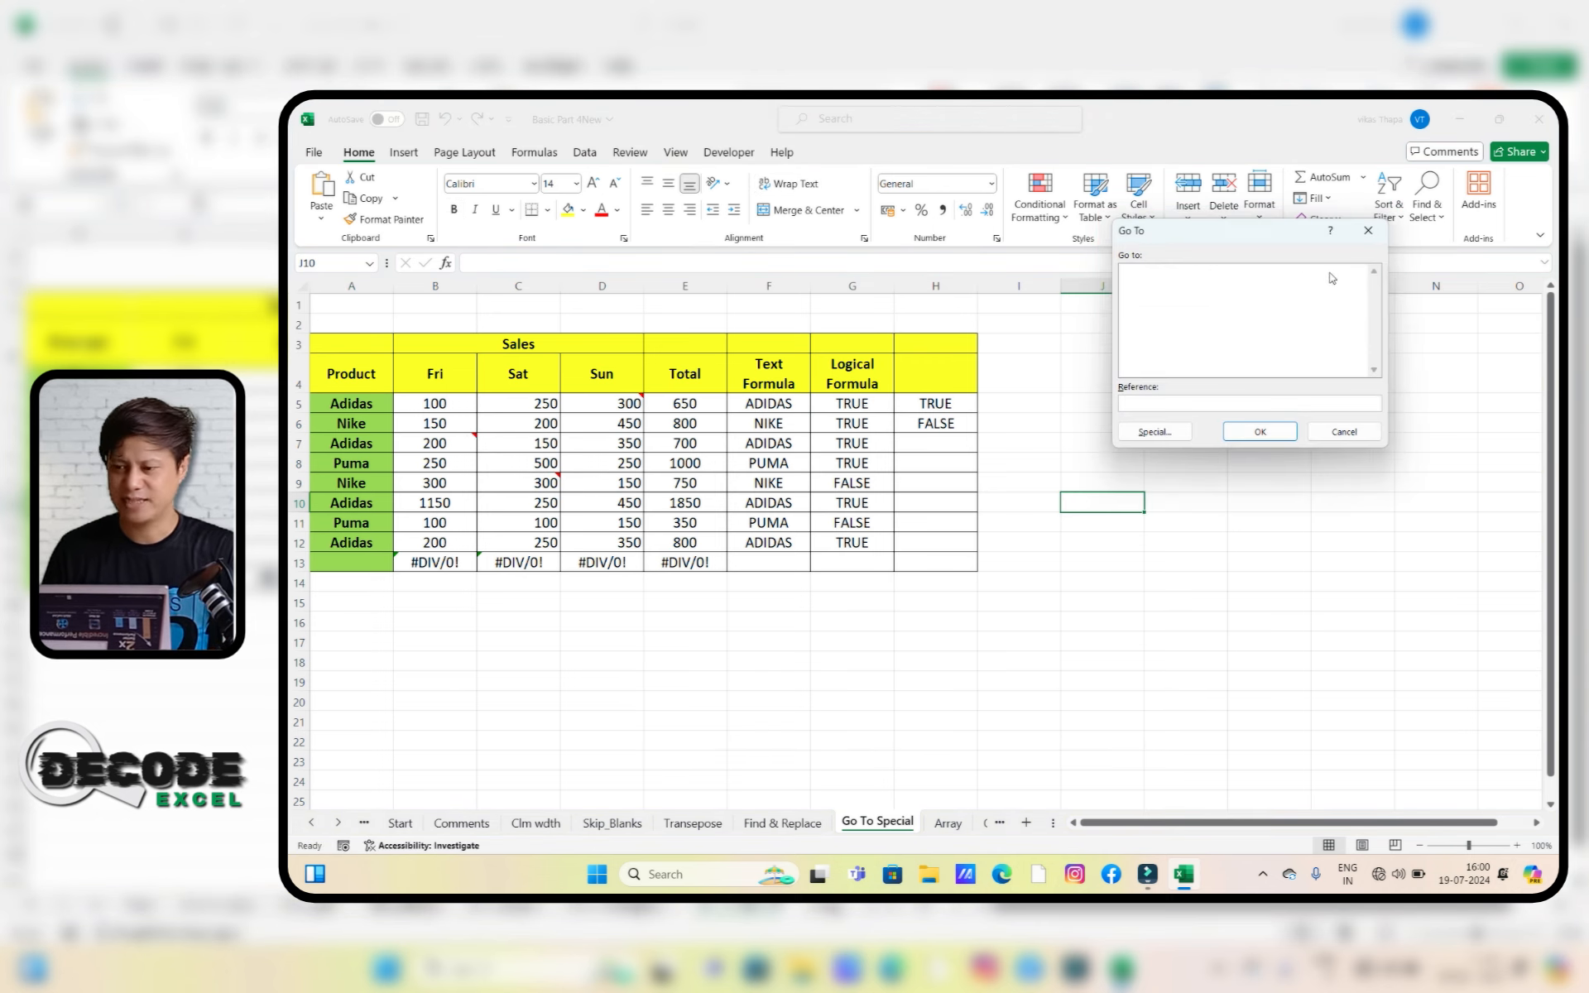
left_click_drag(1248, 241, 1151, 275)
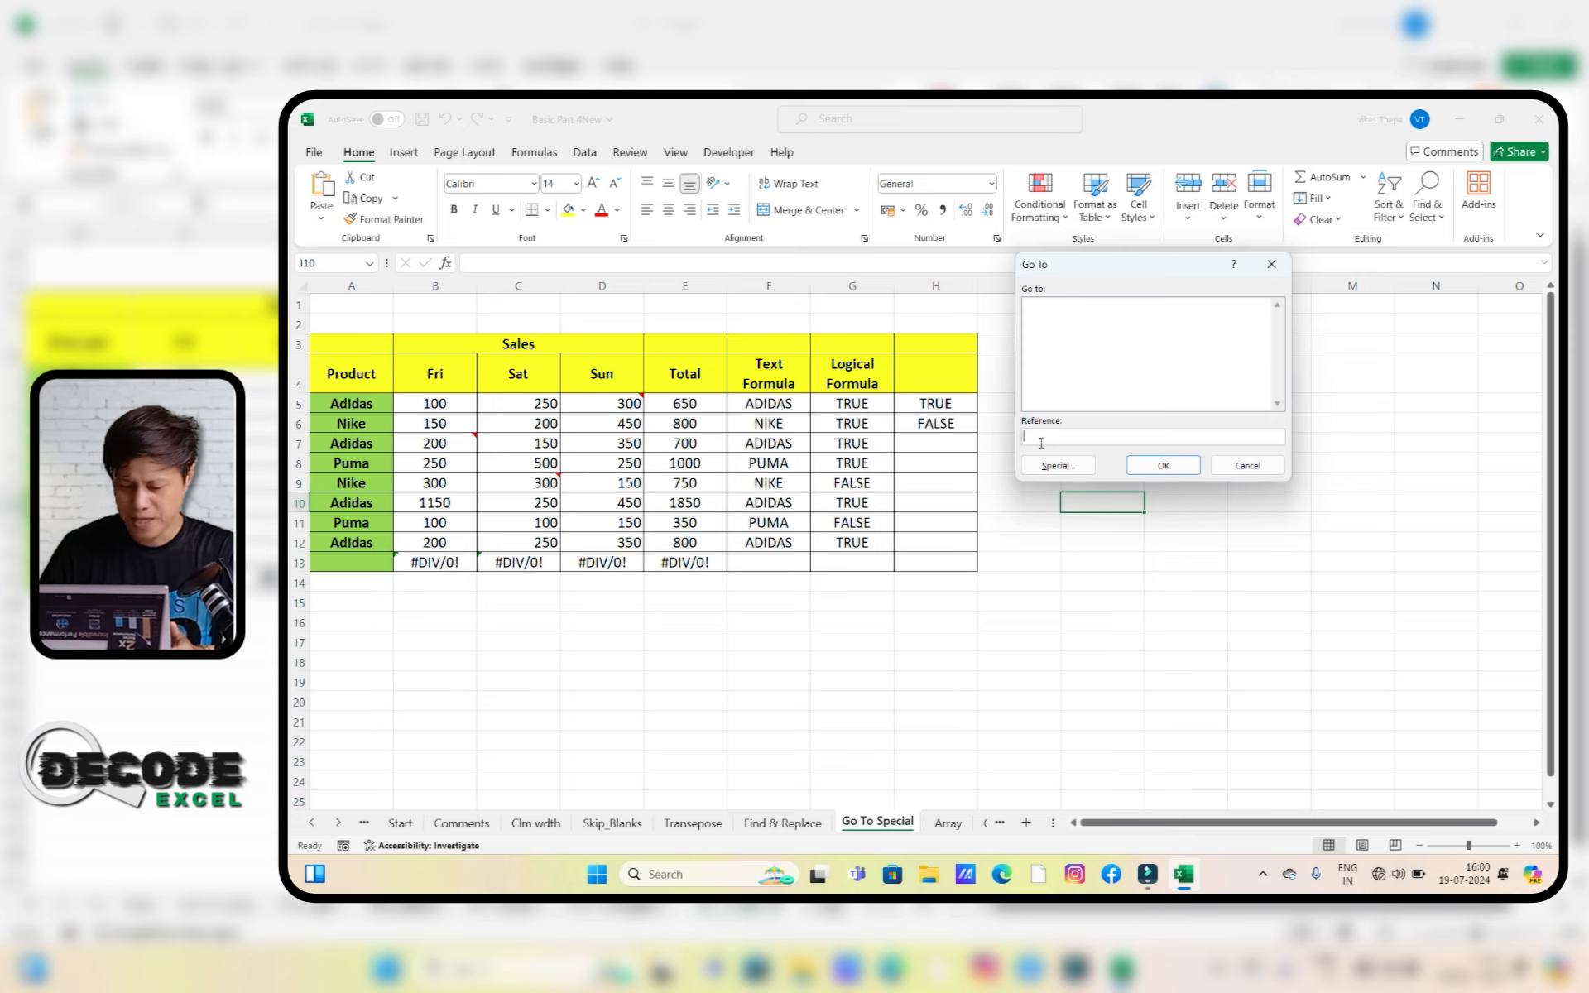
type("g100")
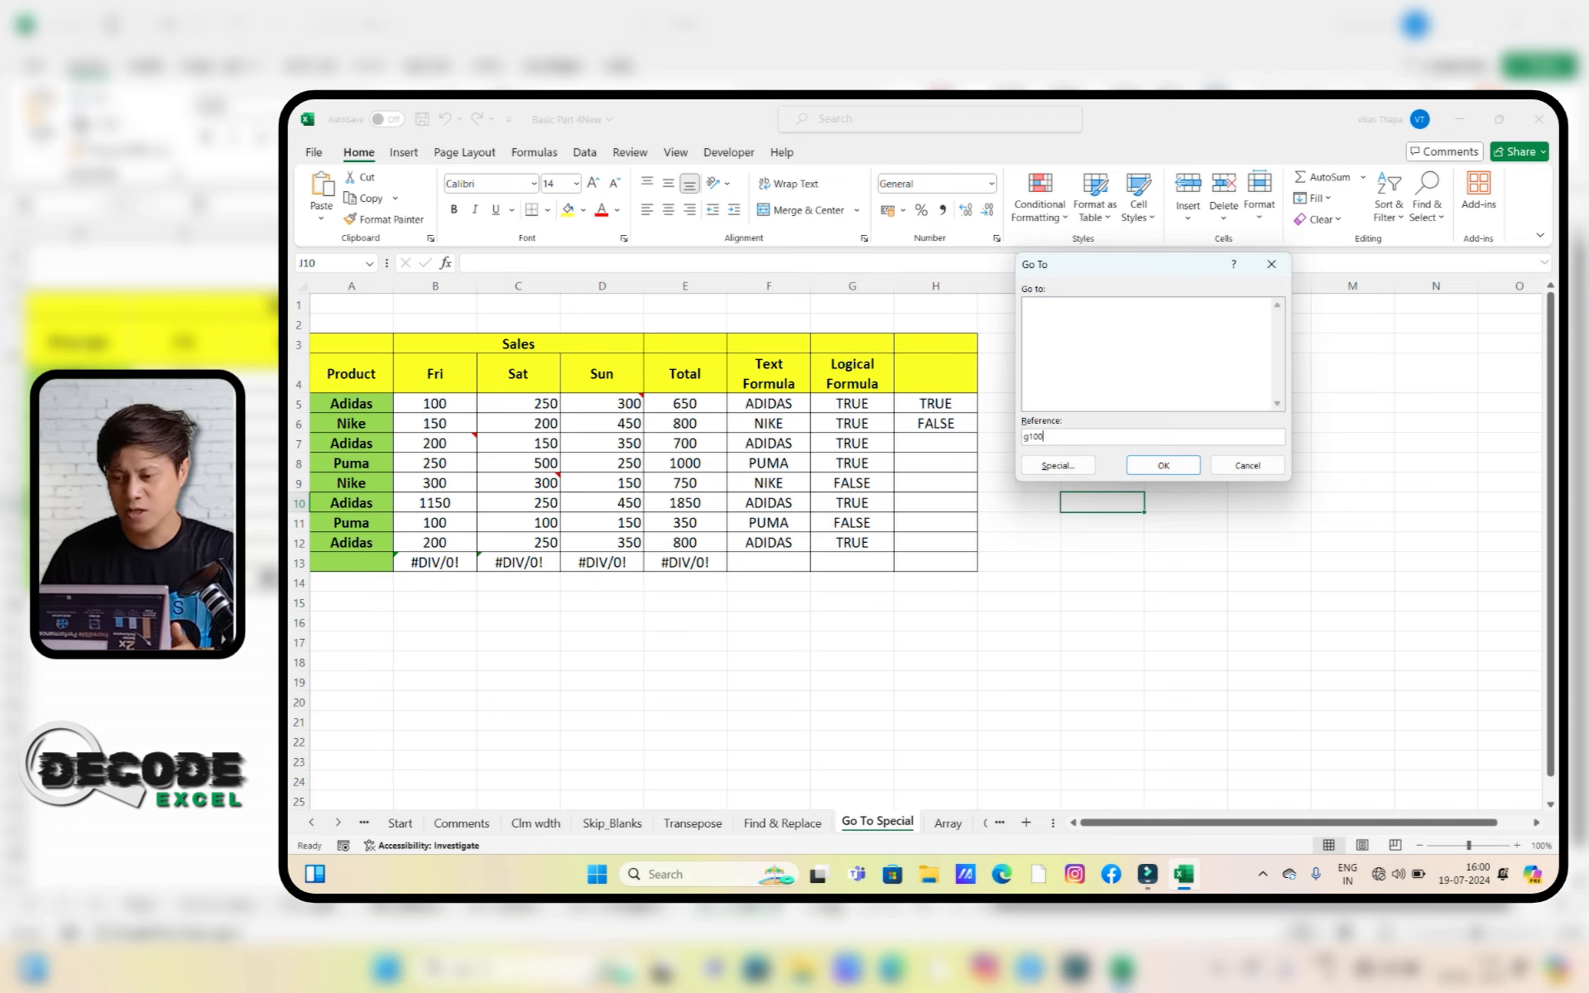
key("Return")
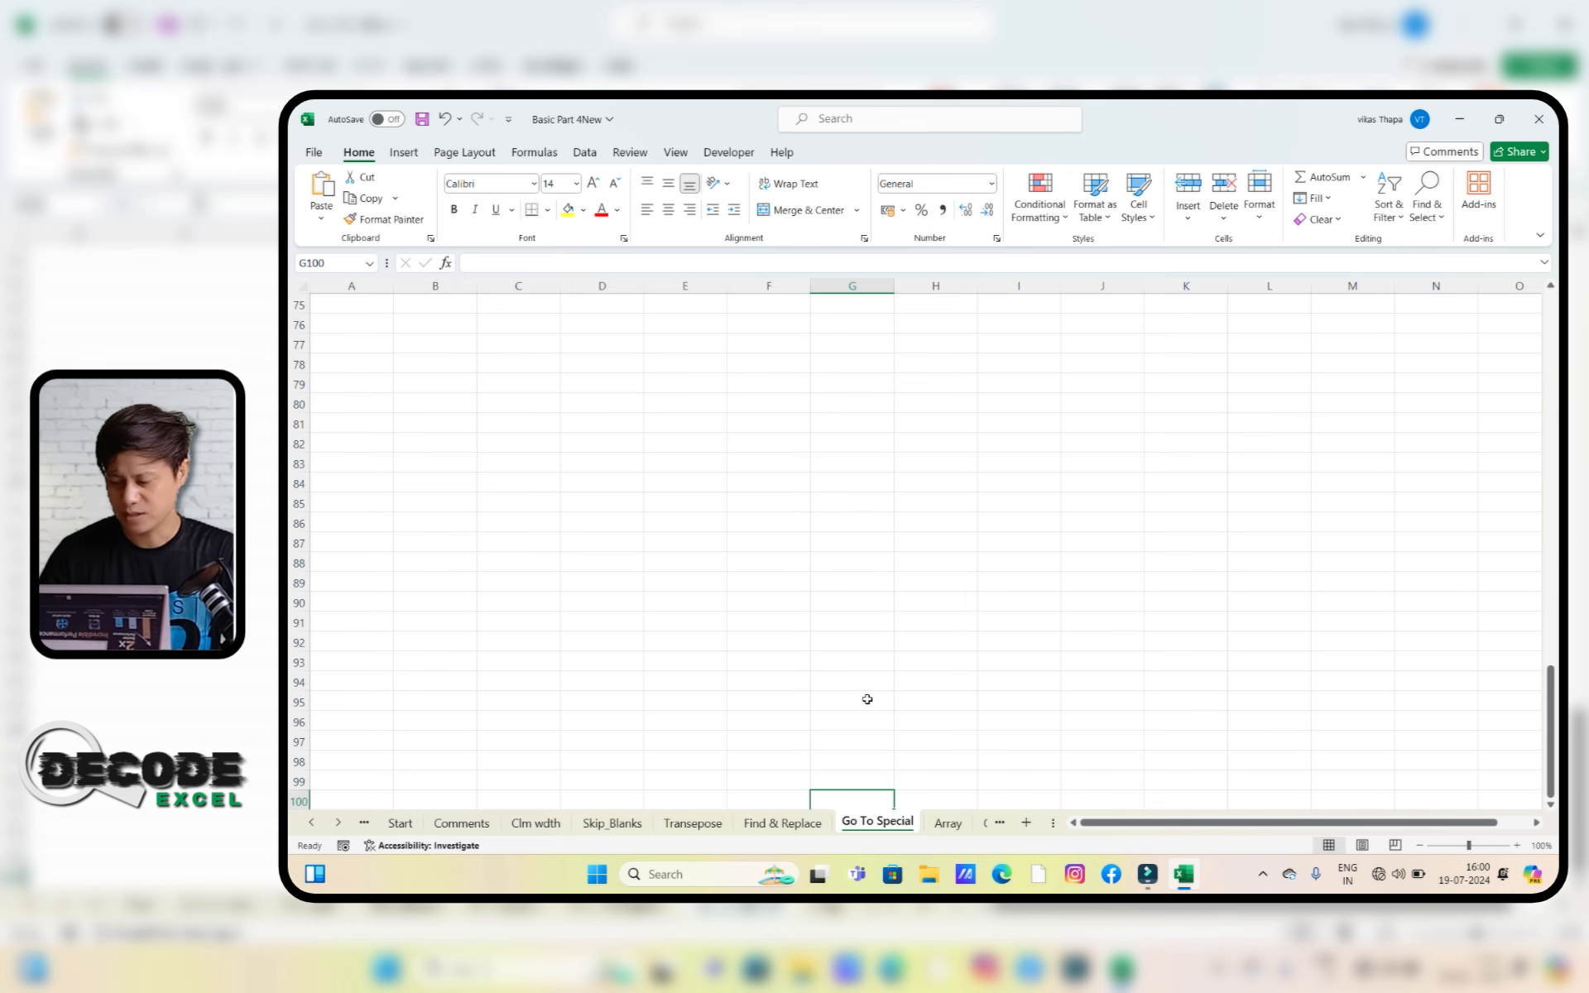
key("ctrl+Up")
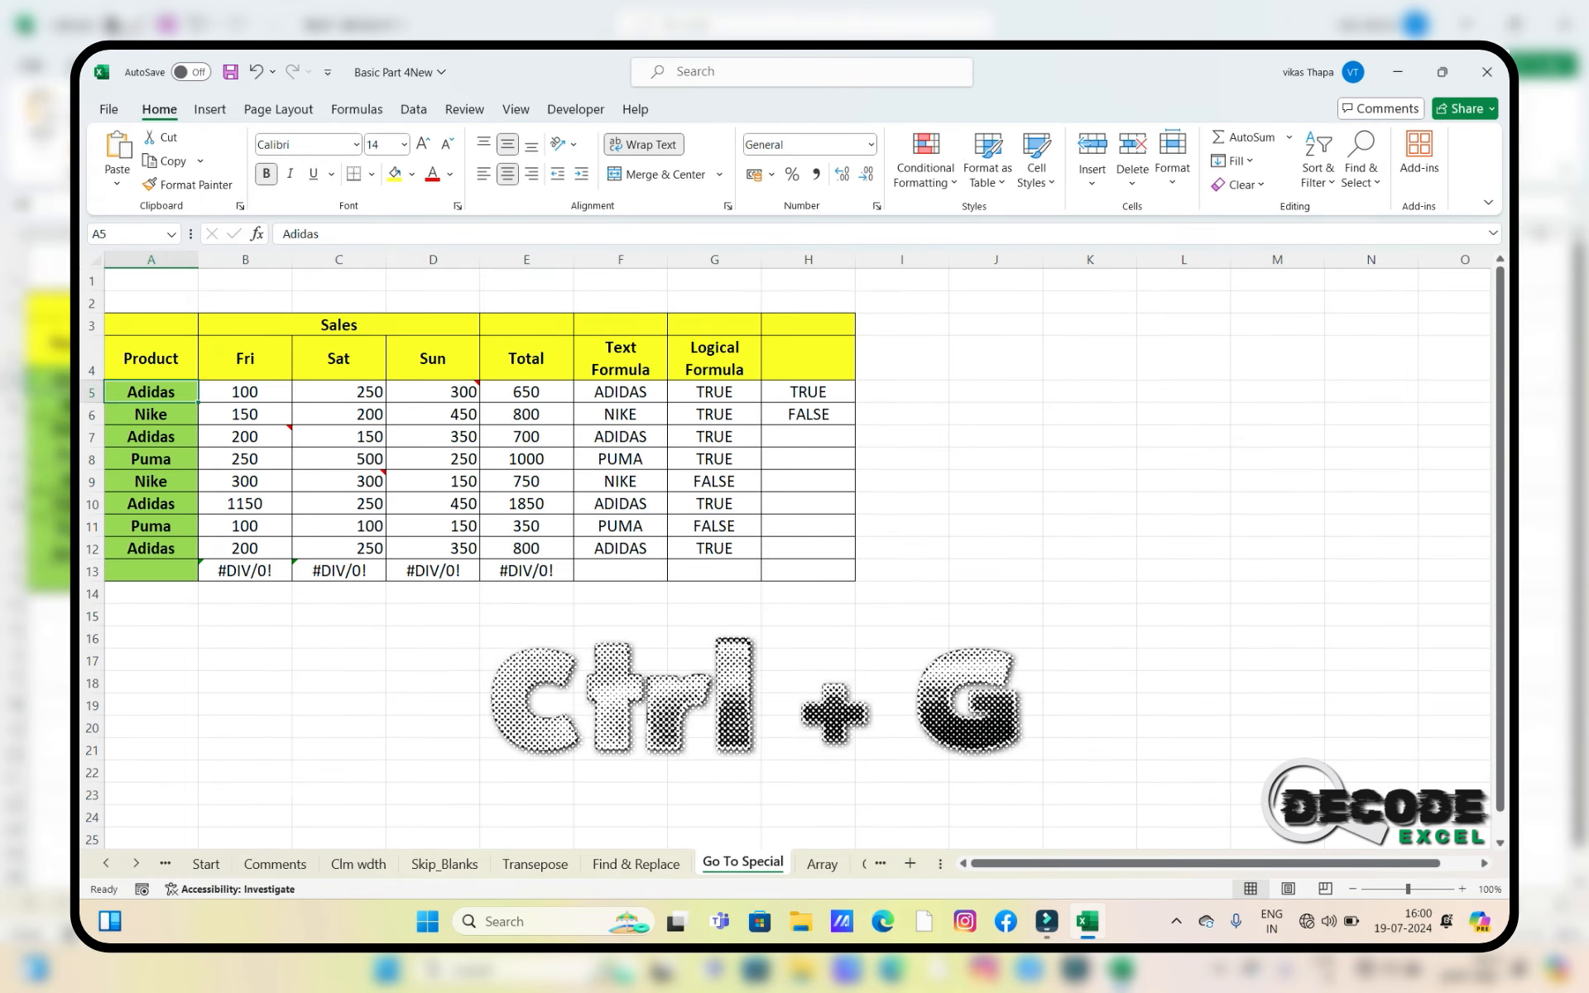
Select all cells that contain notes with Go To Special
key("ctrl+g")
key("Escape")
key("F5")
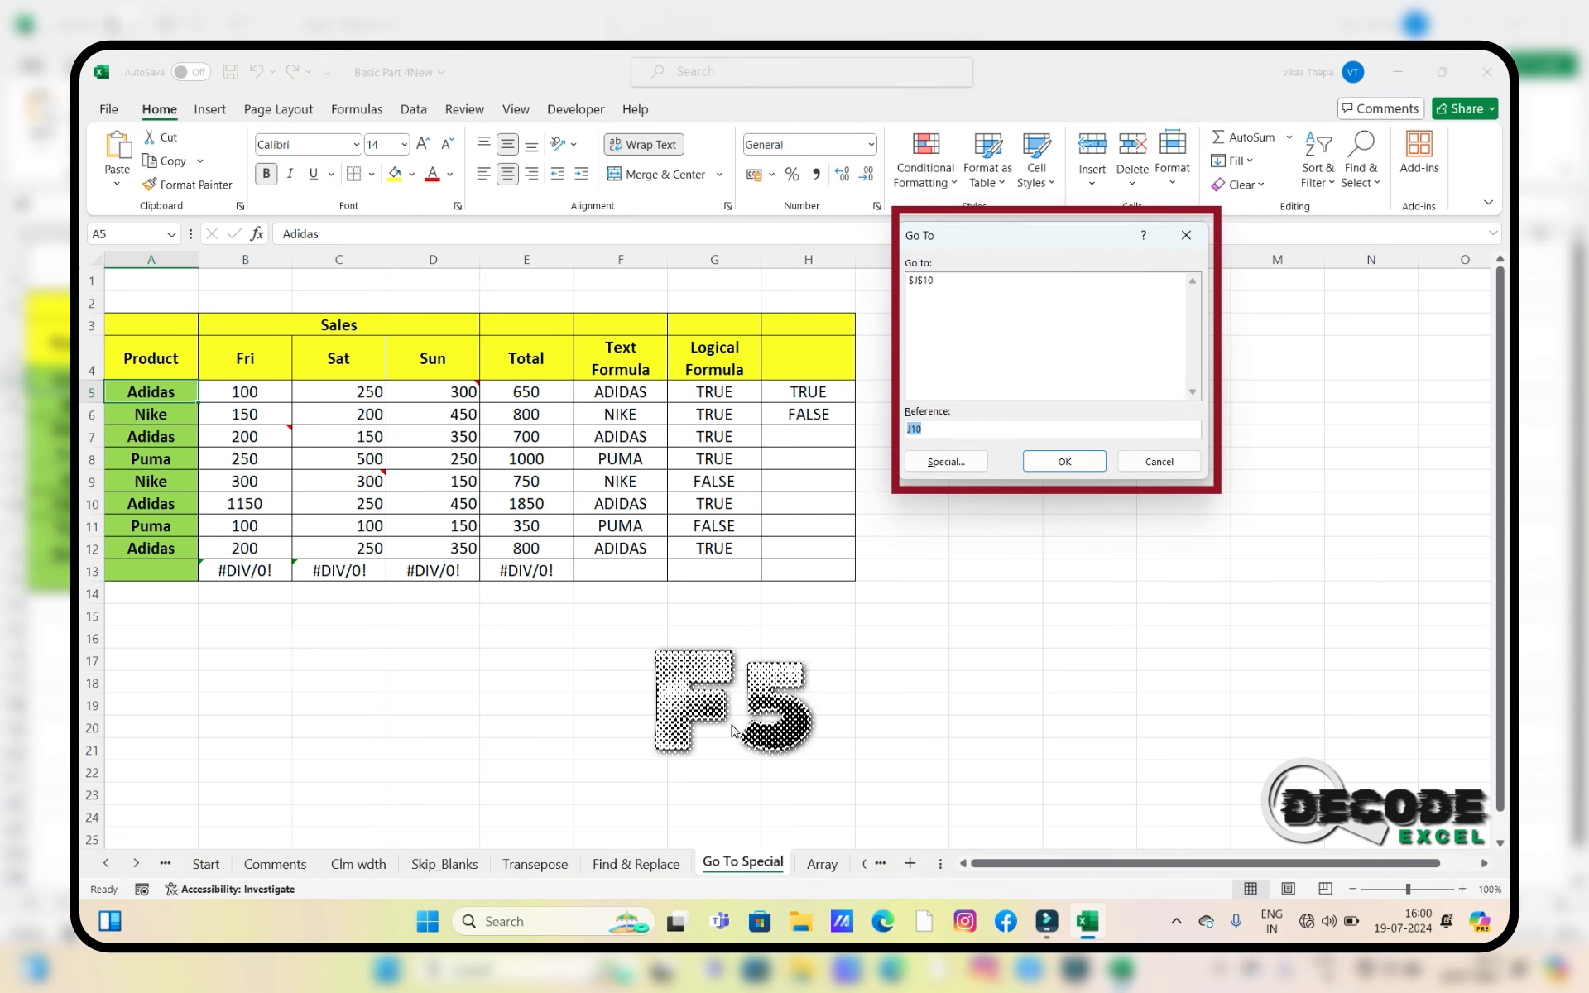
left_click(949, 465)
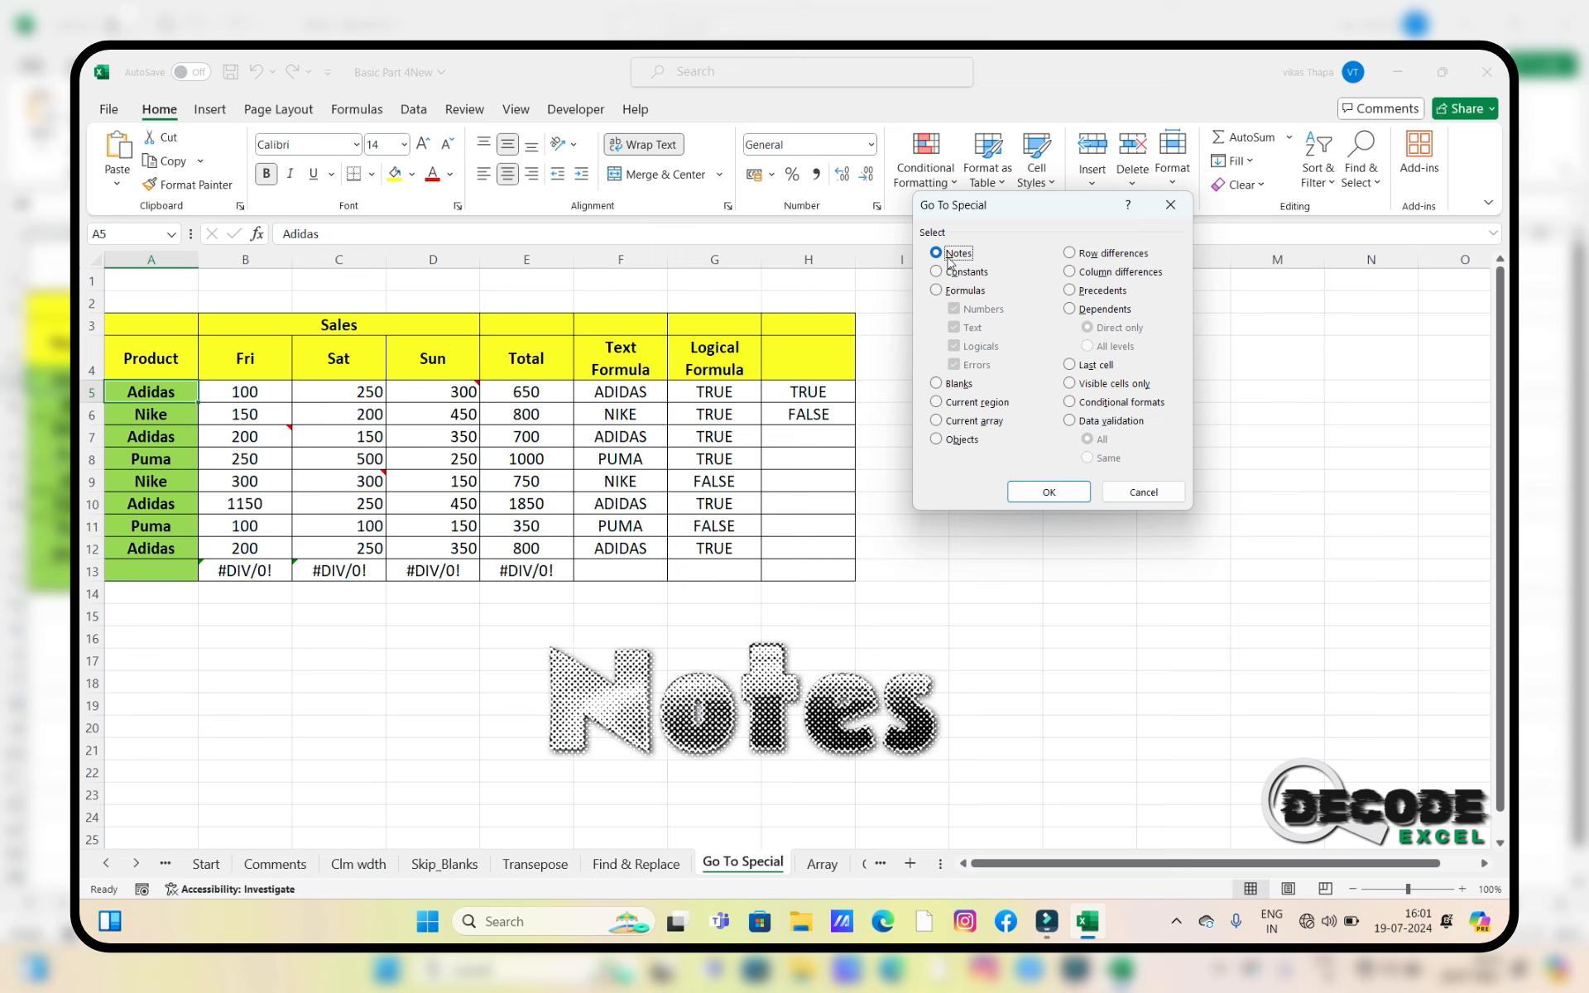
left_click(1030, 494)
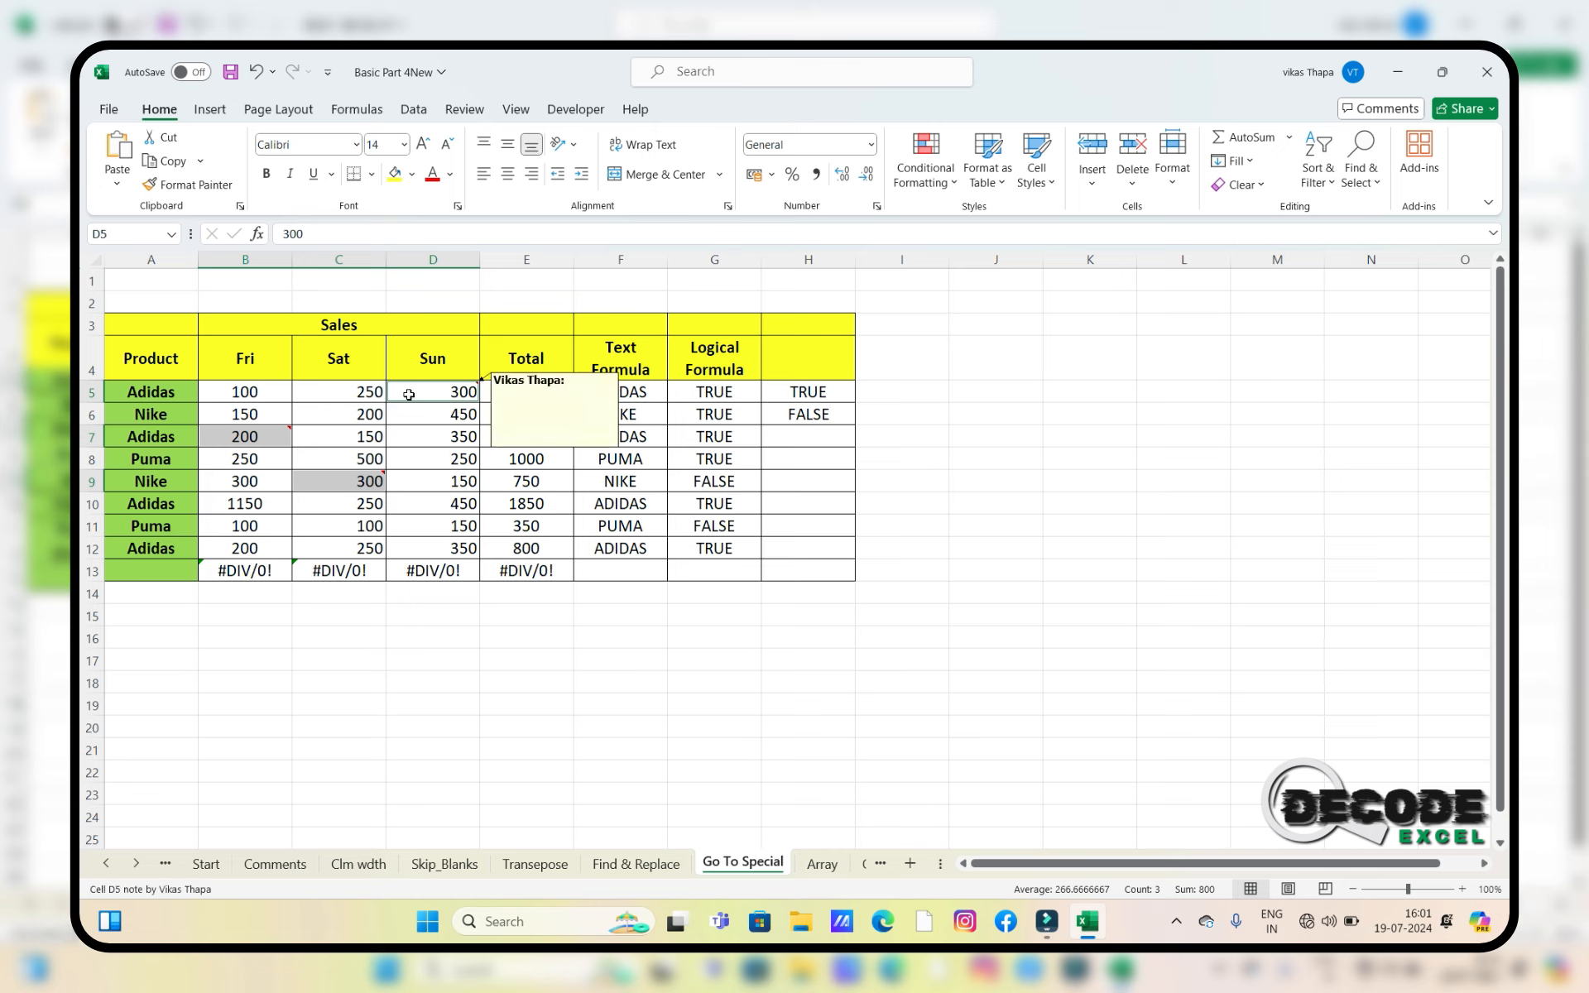
Fill the selected note cells with yellow, then undo the fill and deselect them
left_click(395, 175)
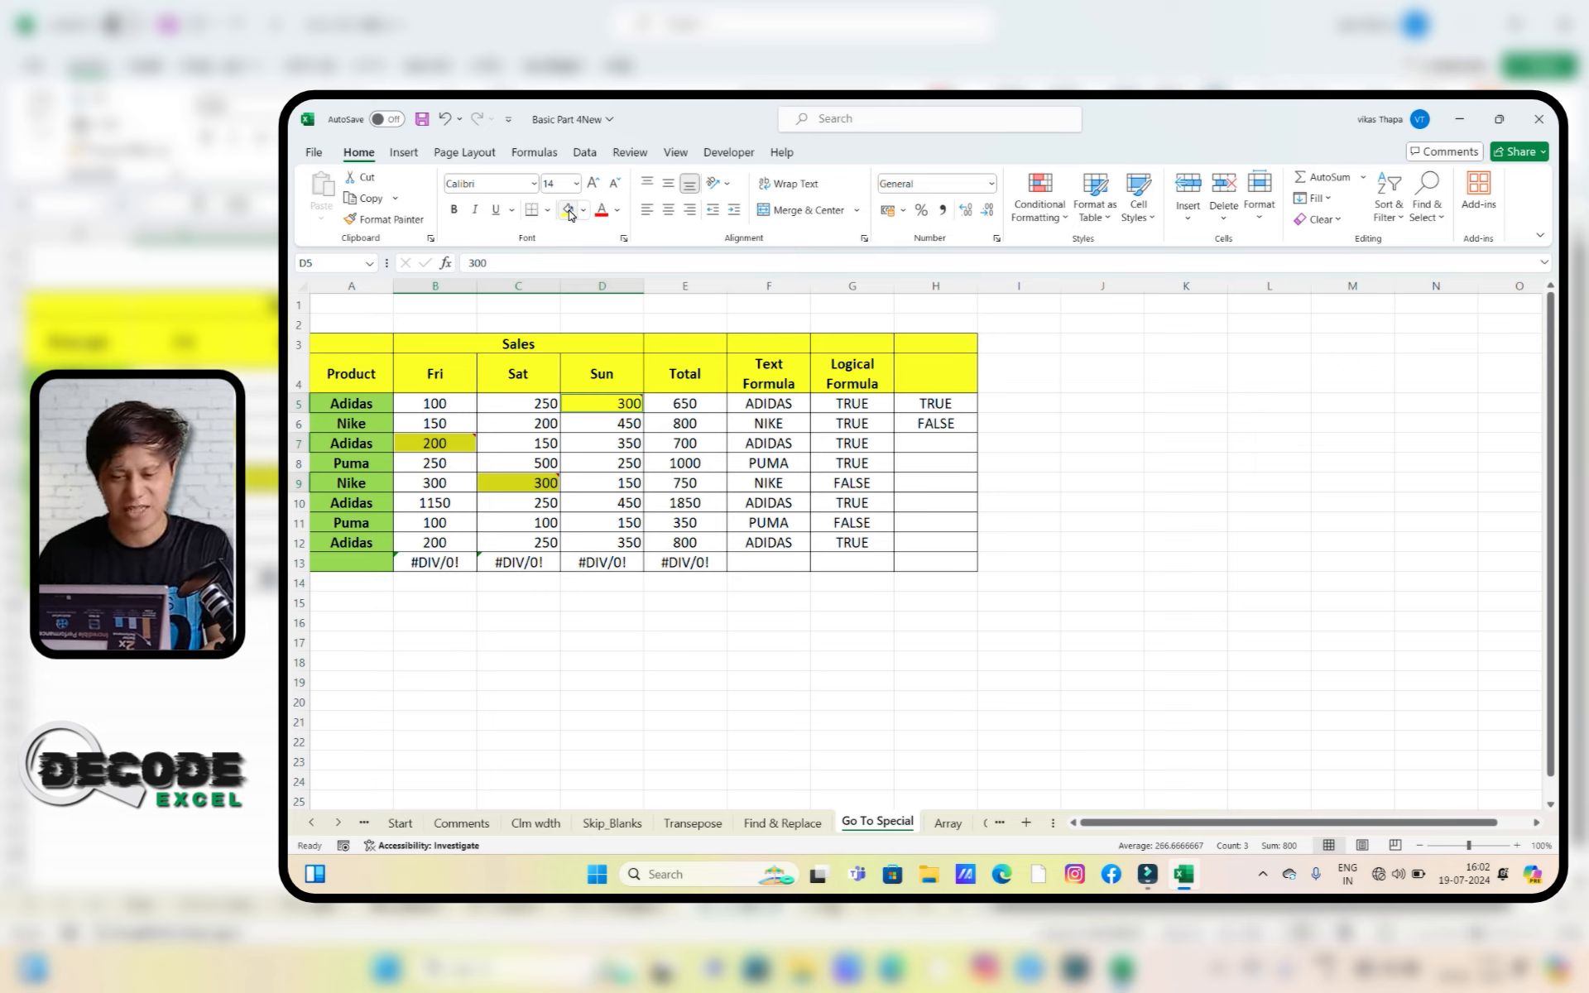
key("ctrl+c")
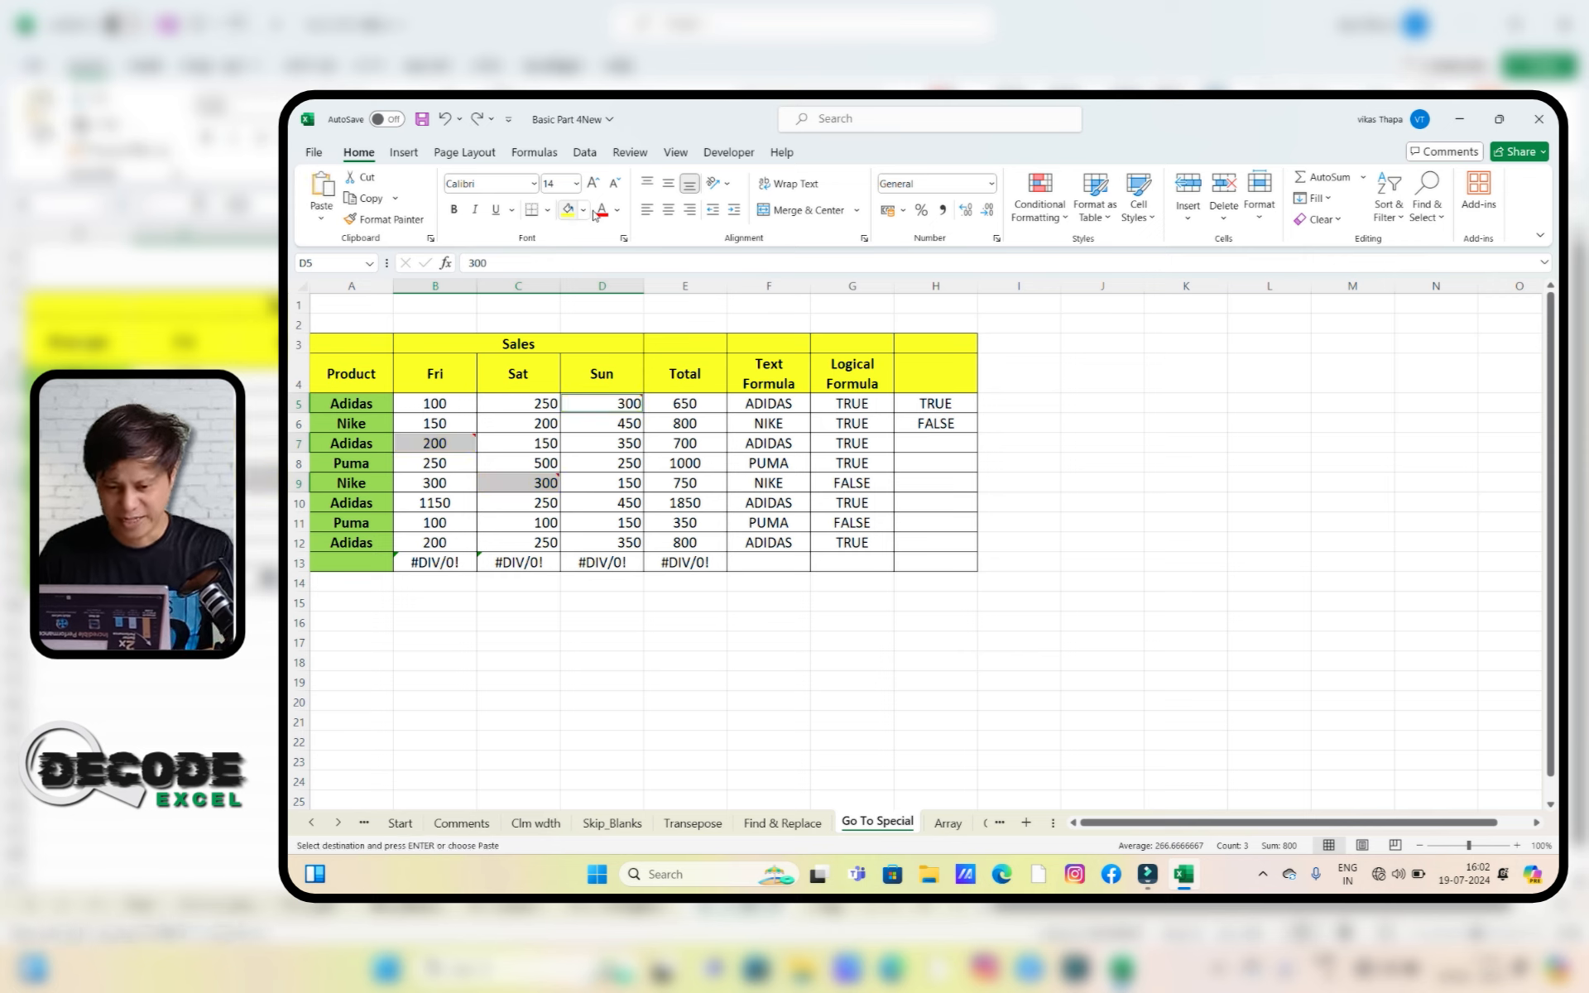
left_click(755, 380)
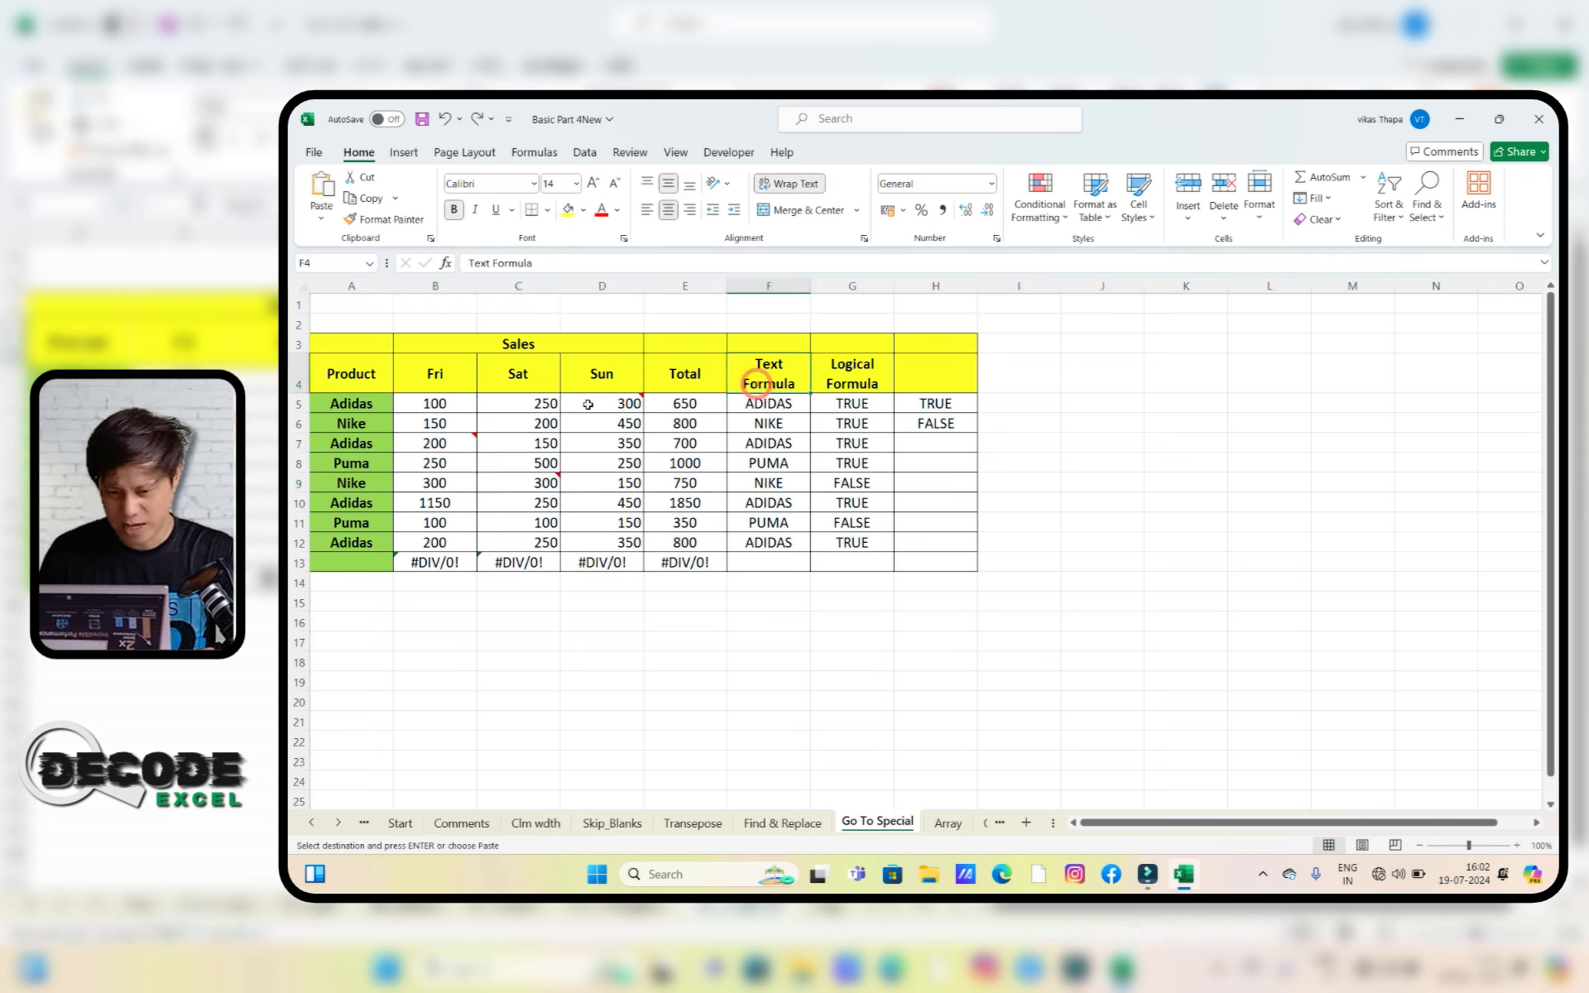
Select only the number constants on the sheet with Go To Special, excluding text, logicals and errors
left_click(365, 386)
key("F5")
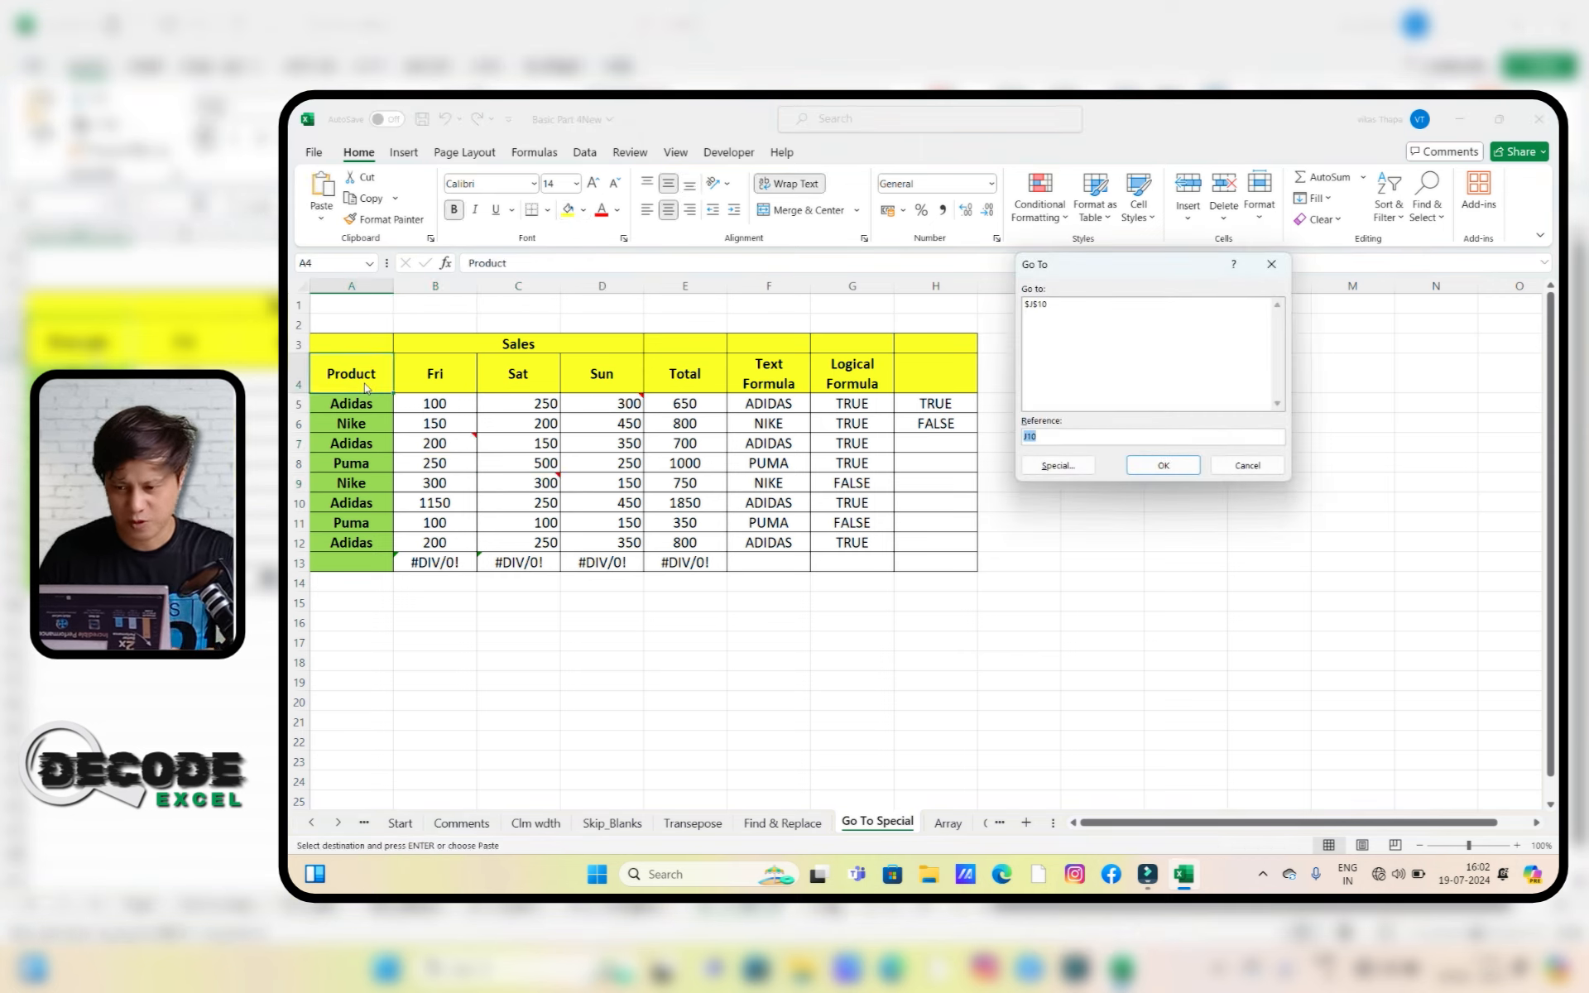
left_click(1060, 465)
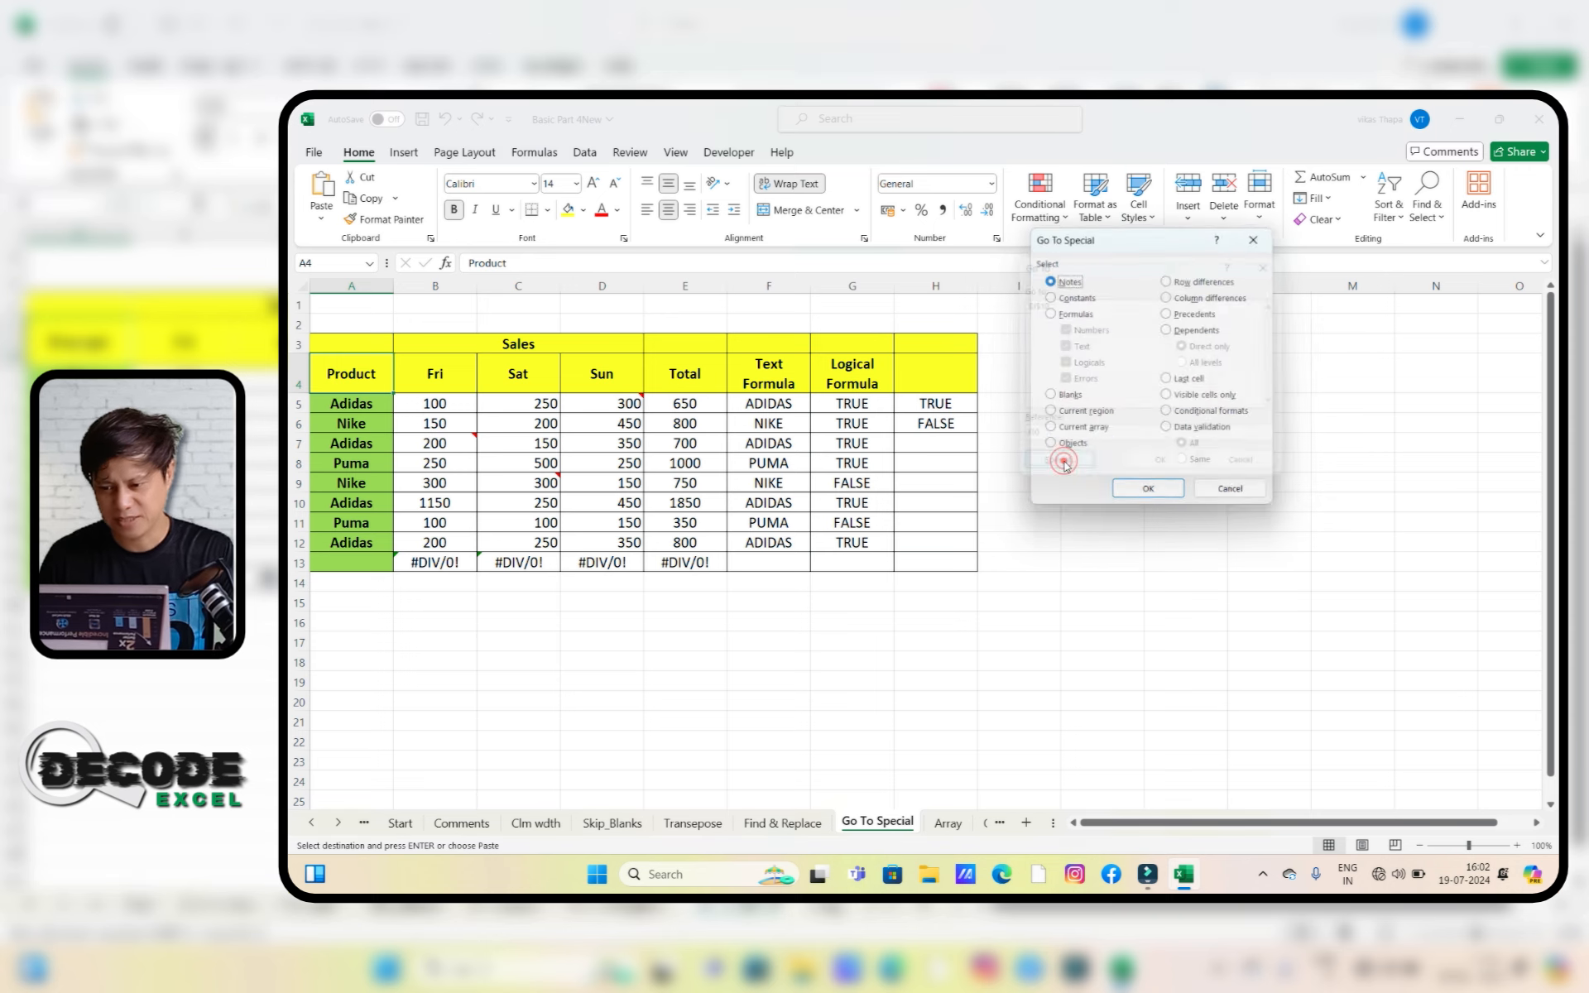
left_click(1052, 300)
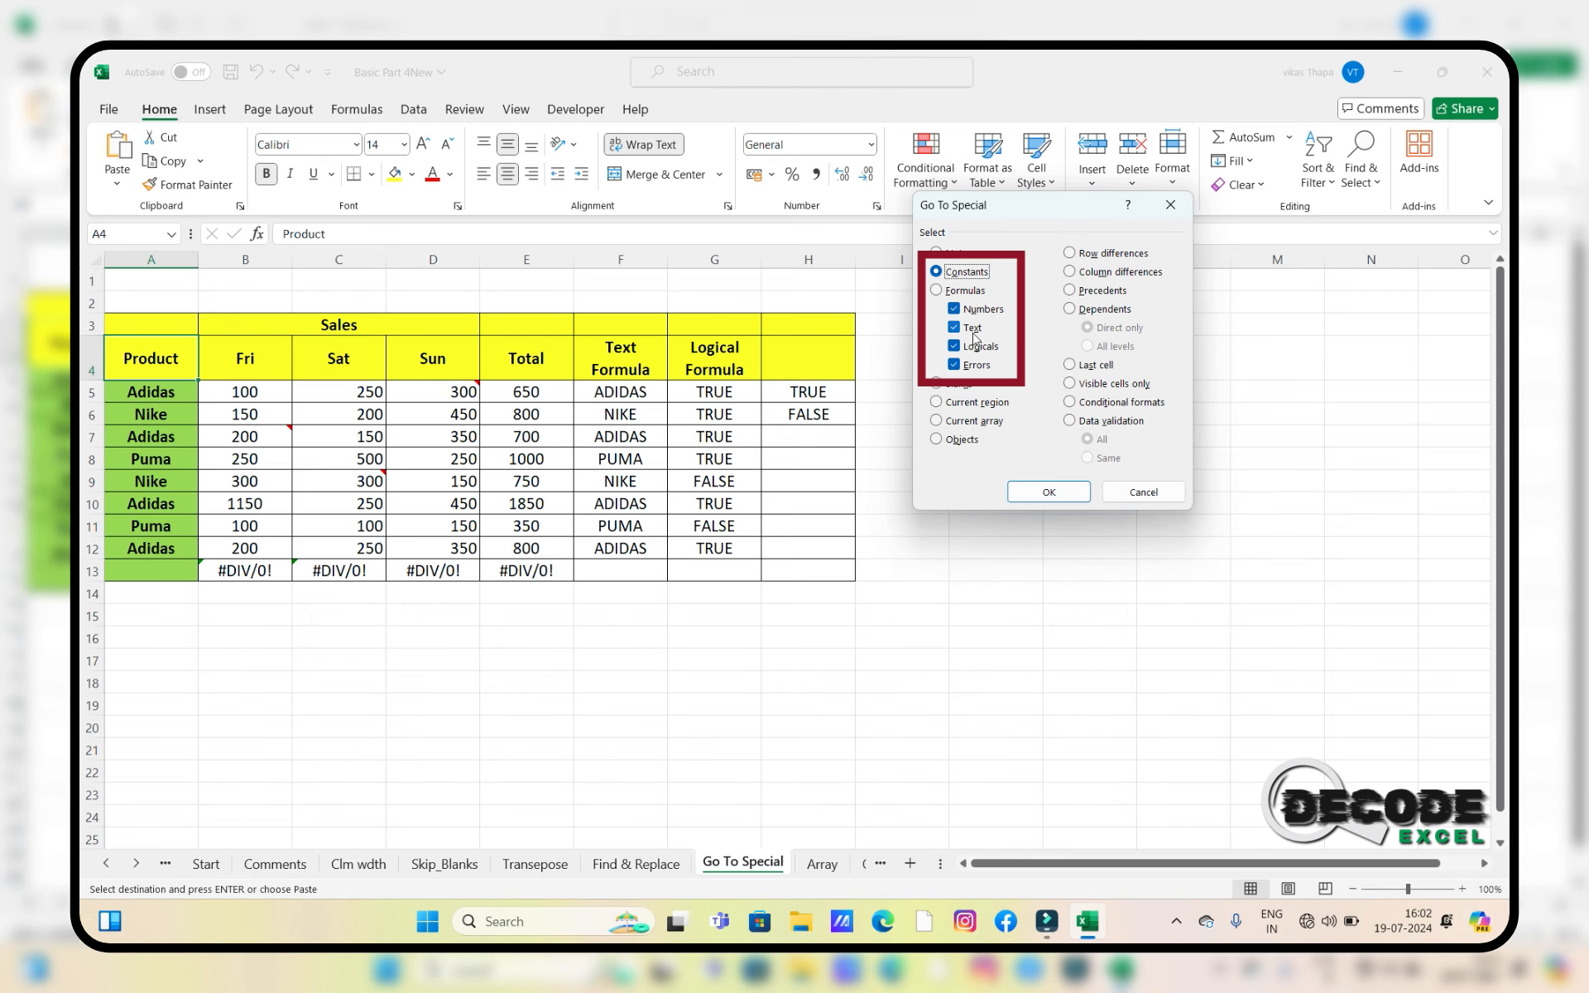
left_click(954, 327)
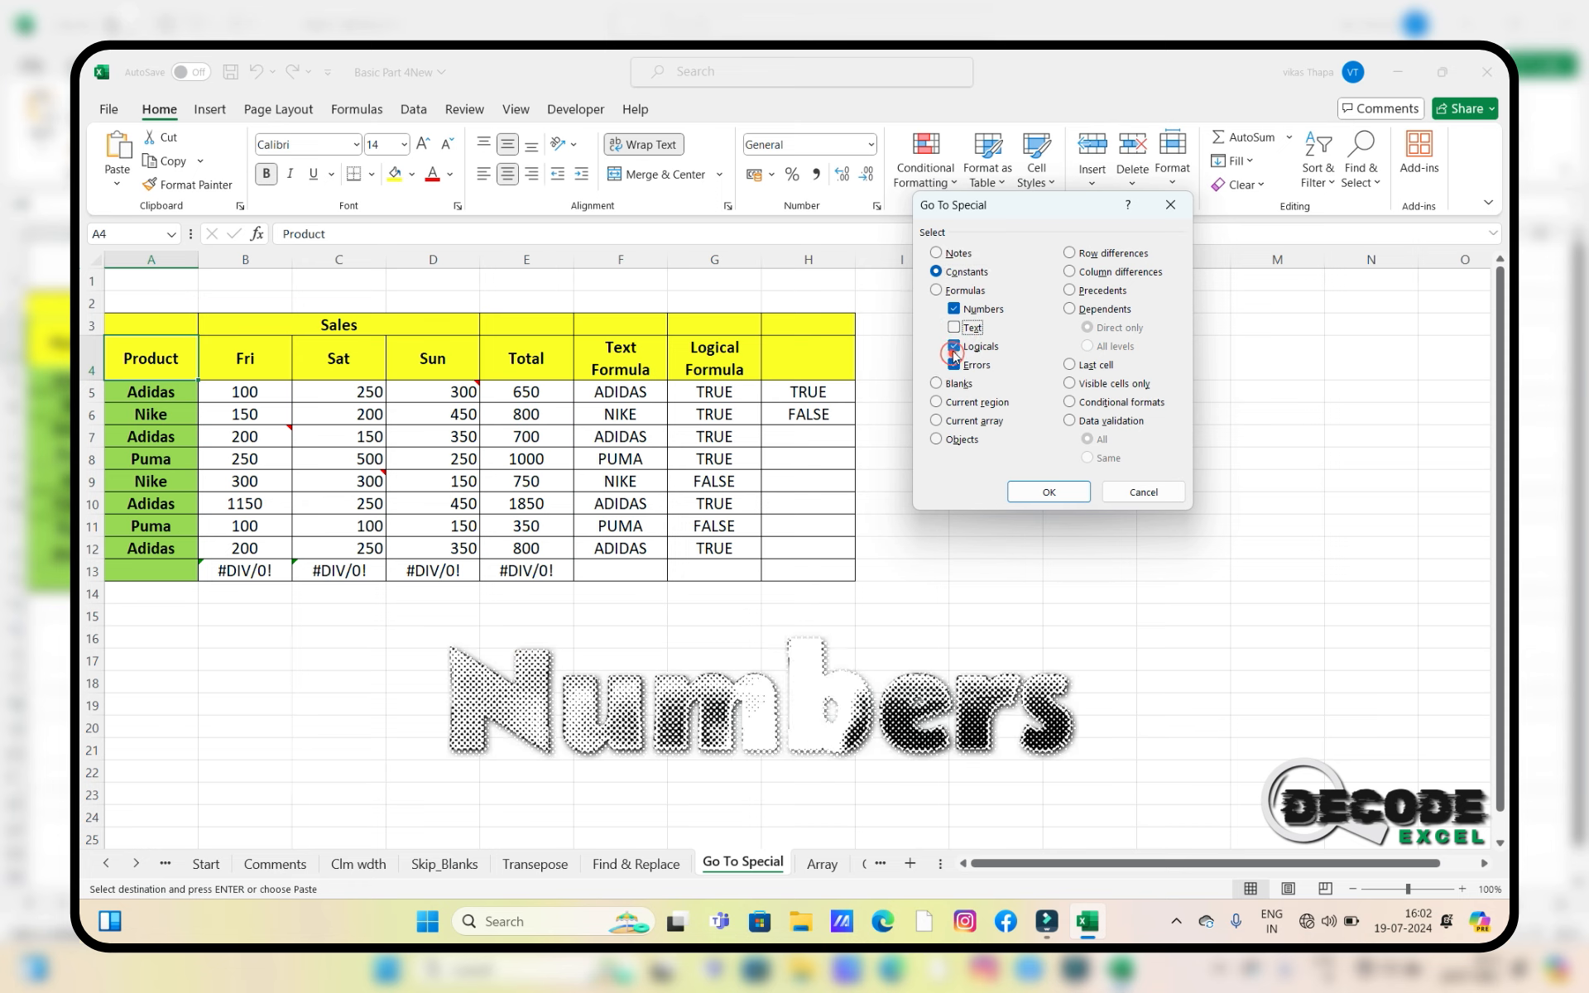
left_click(954, 346)
left_click(953, 365)
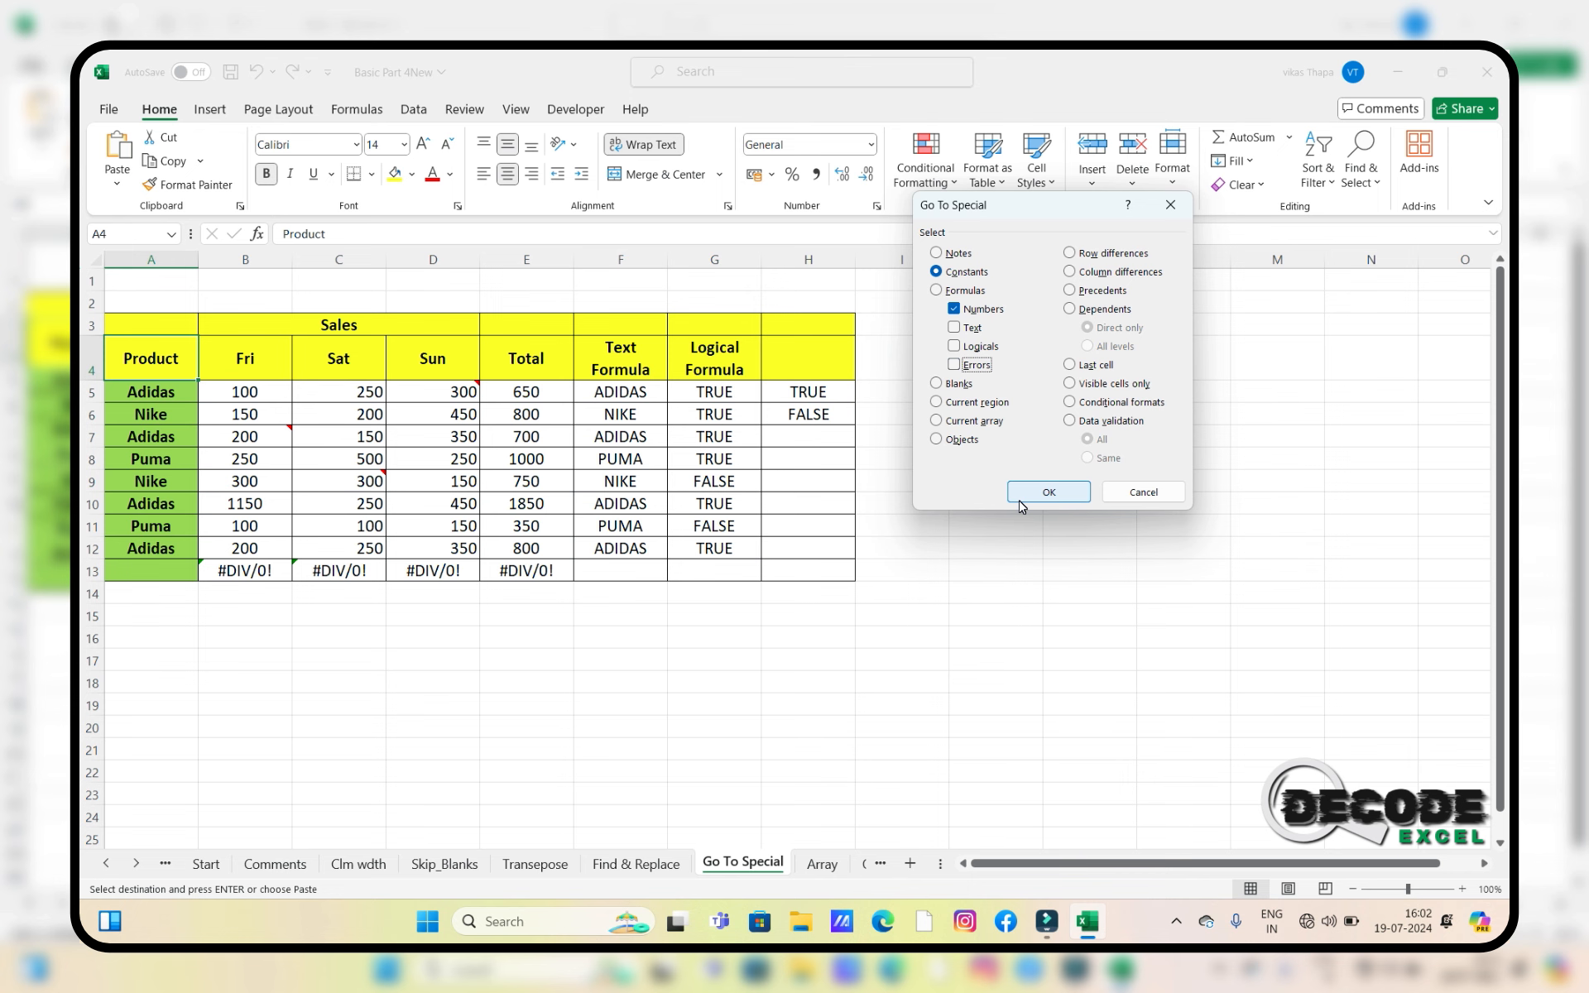
left_click(1048, 492)
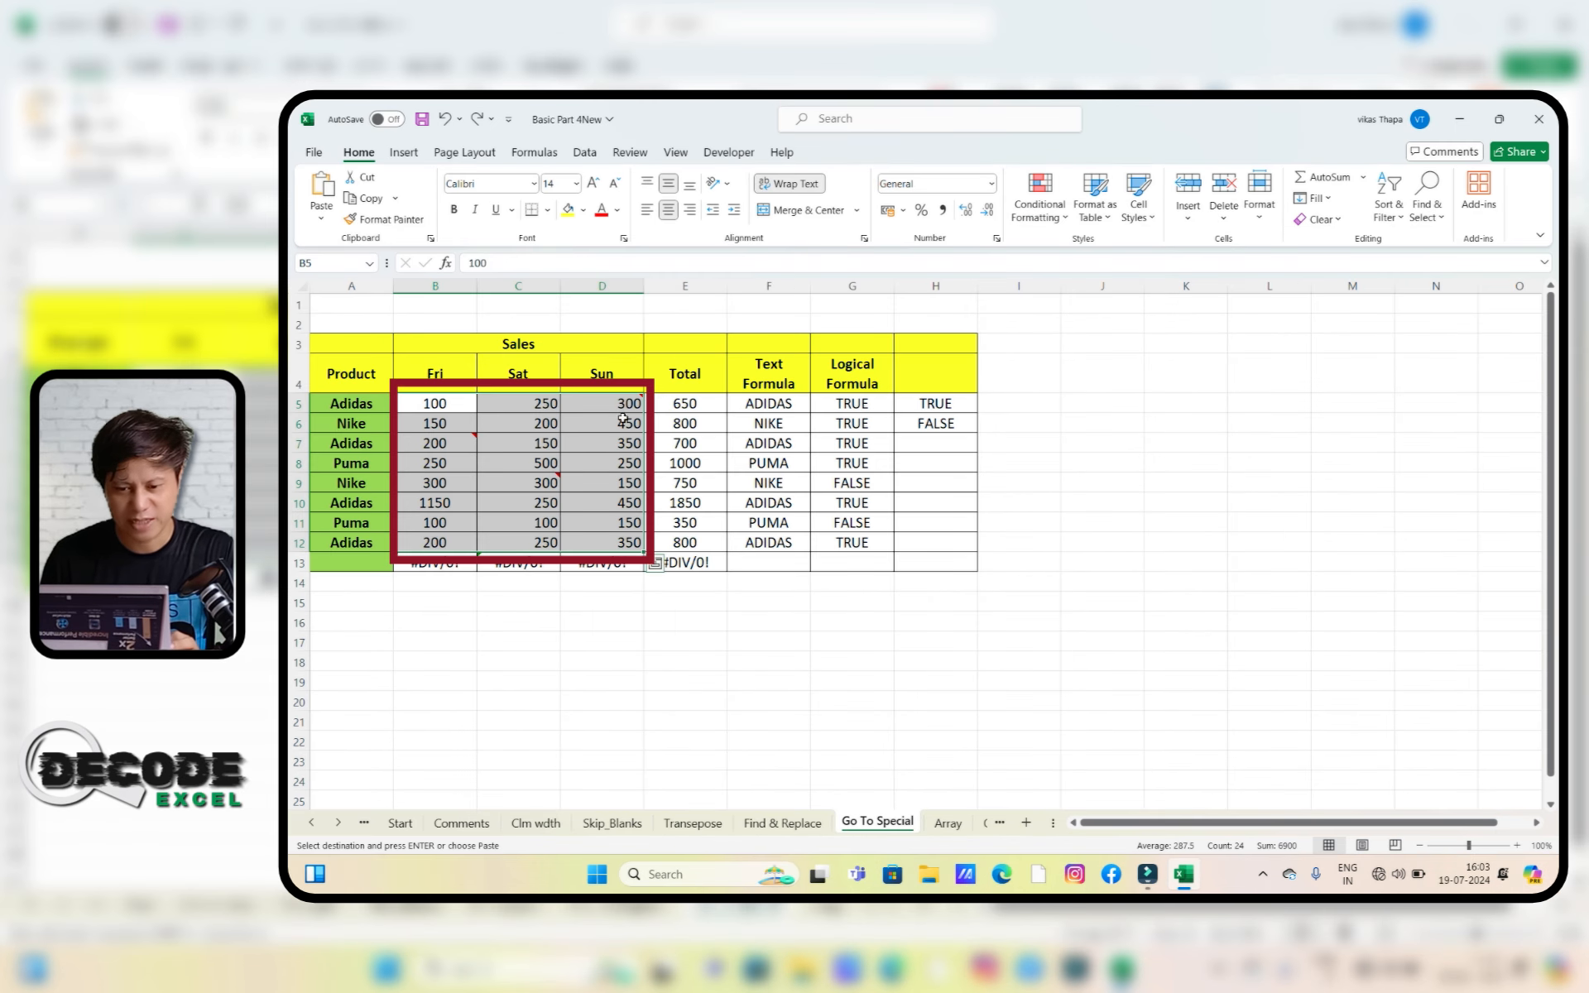
Select only the text constants on the sheet with Go To Special, excluding numbers, logicals and errors
left_click(518, 445)
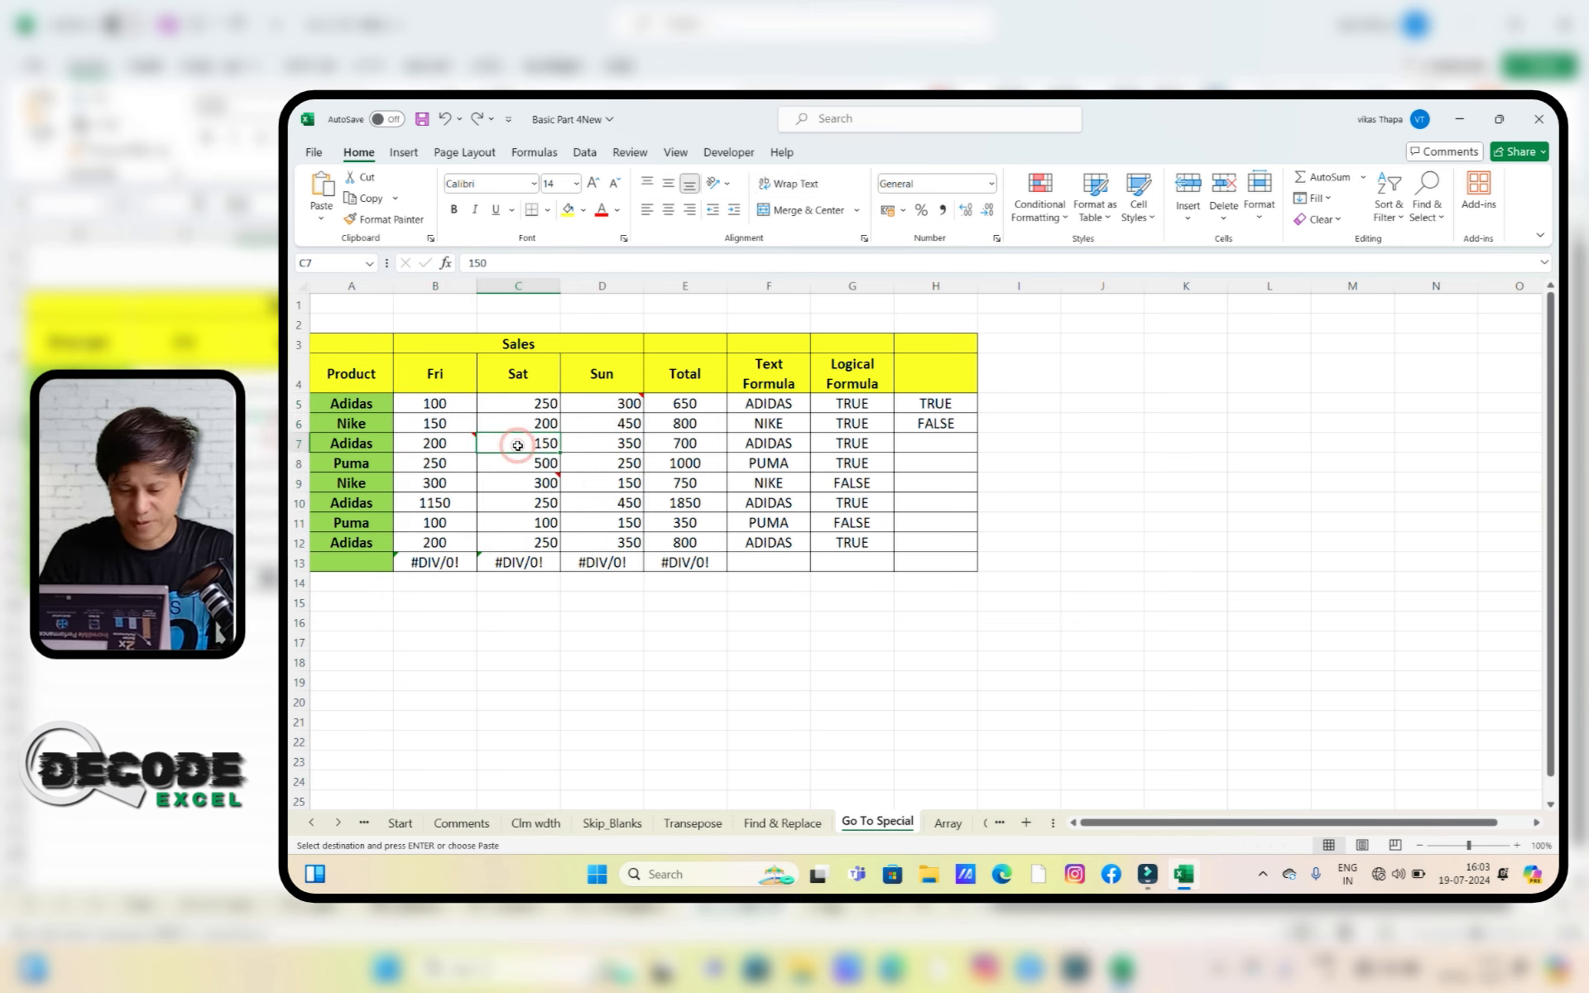
key("ctrl+g")
left_click(1057, 466)
left_click(1050, 296)
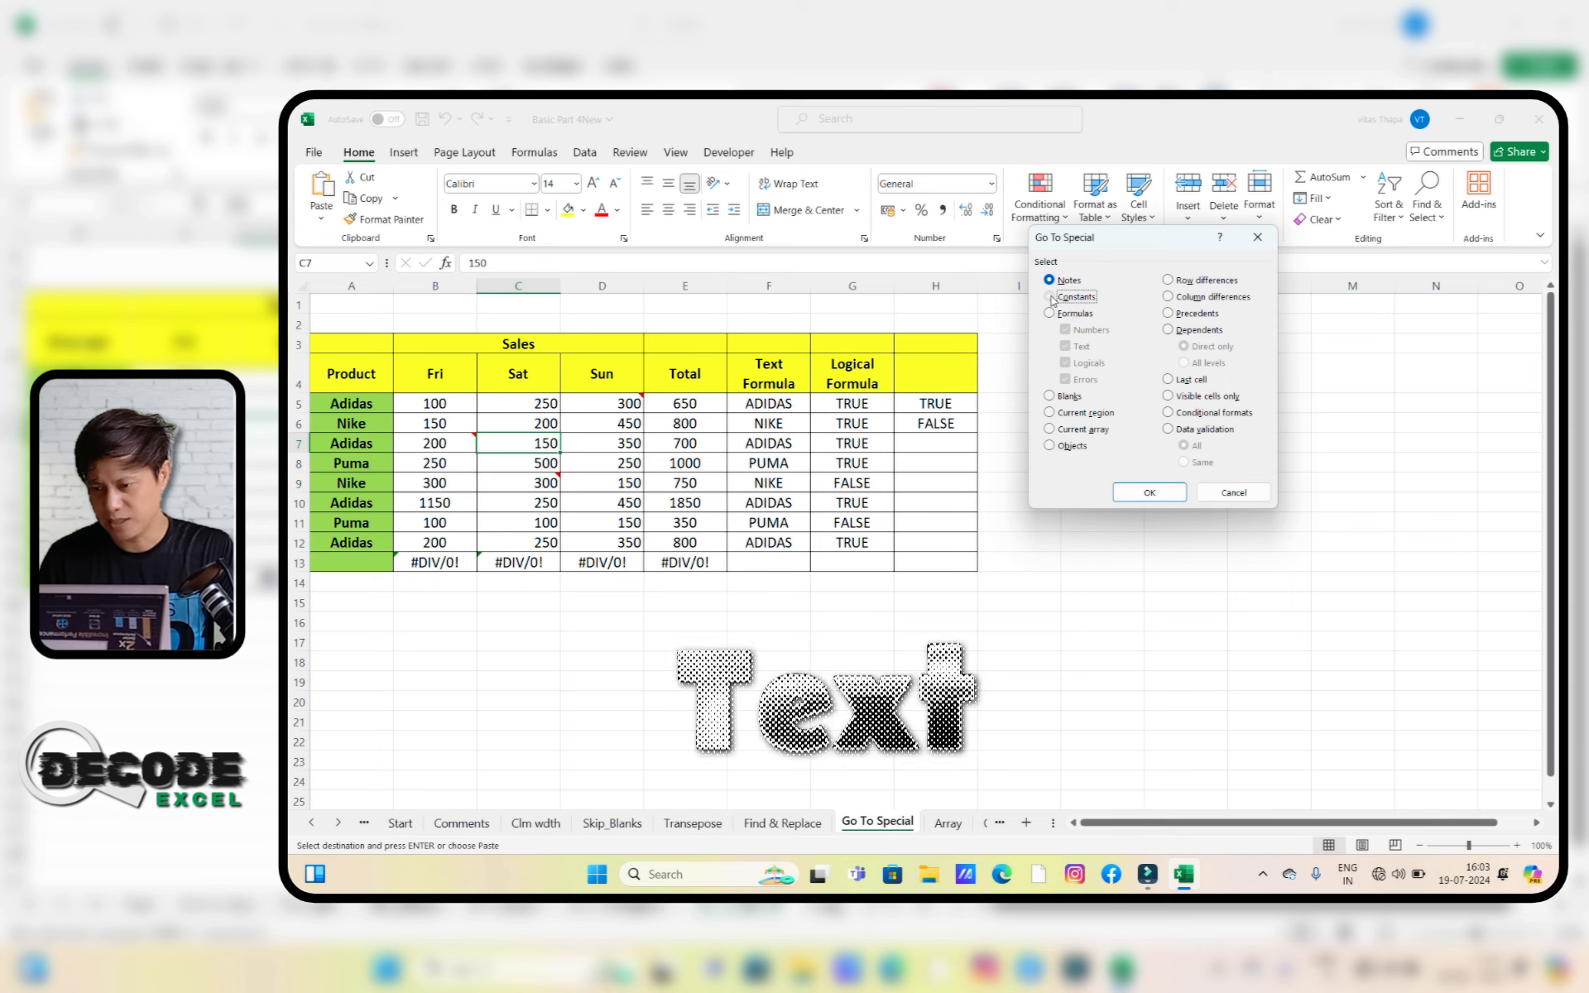
left_click(1065, 330)
left_click(1065, 363)
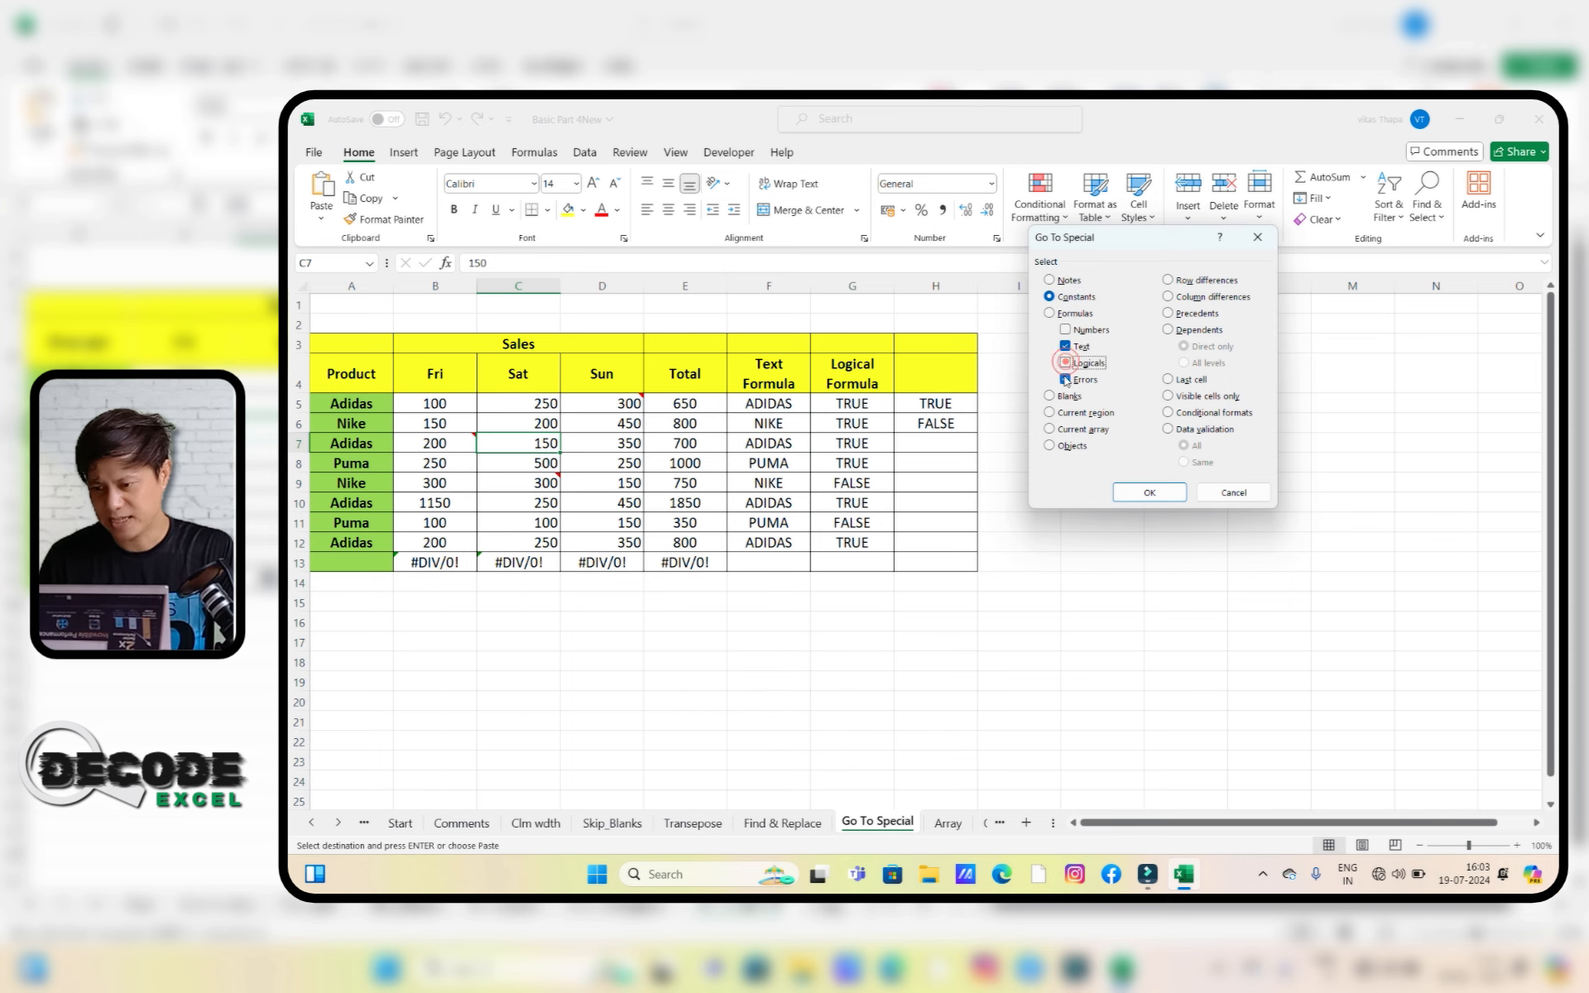
left_click(1066, 380)
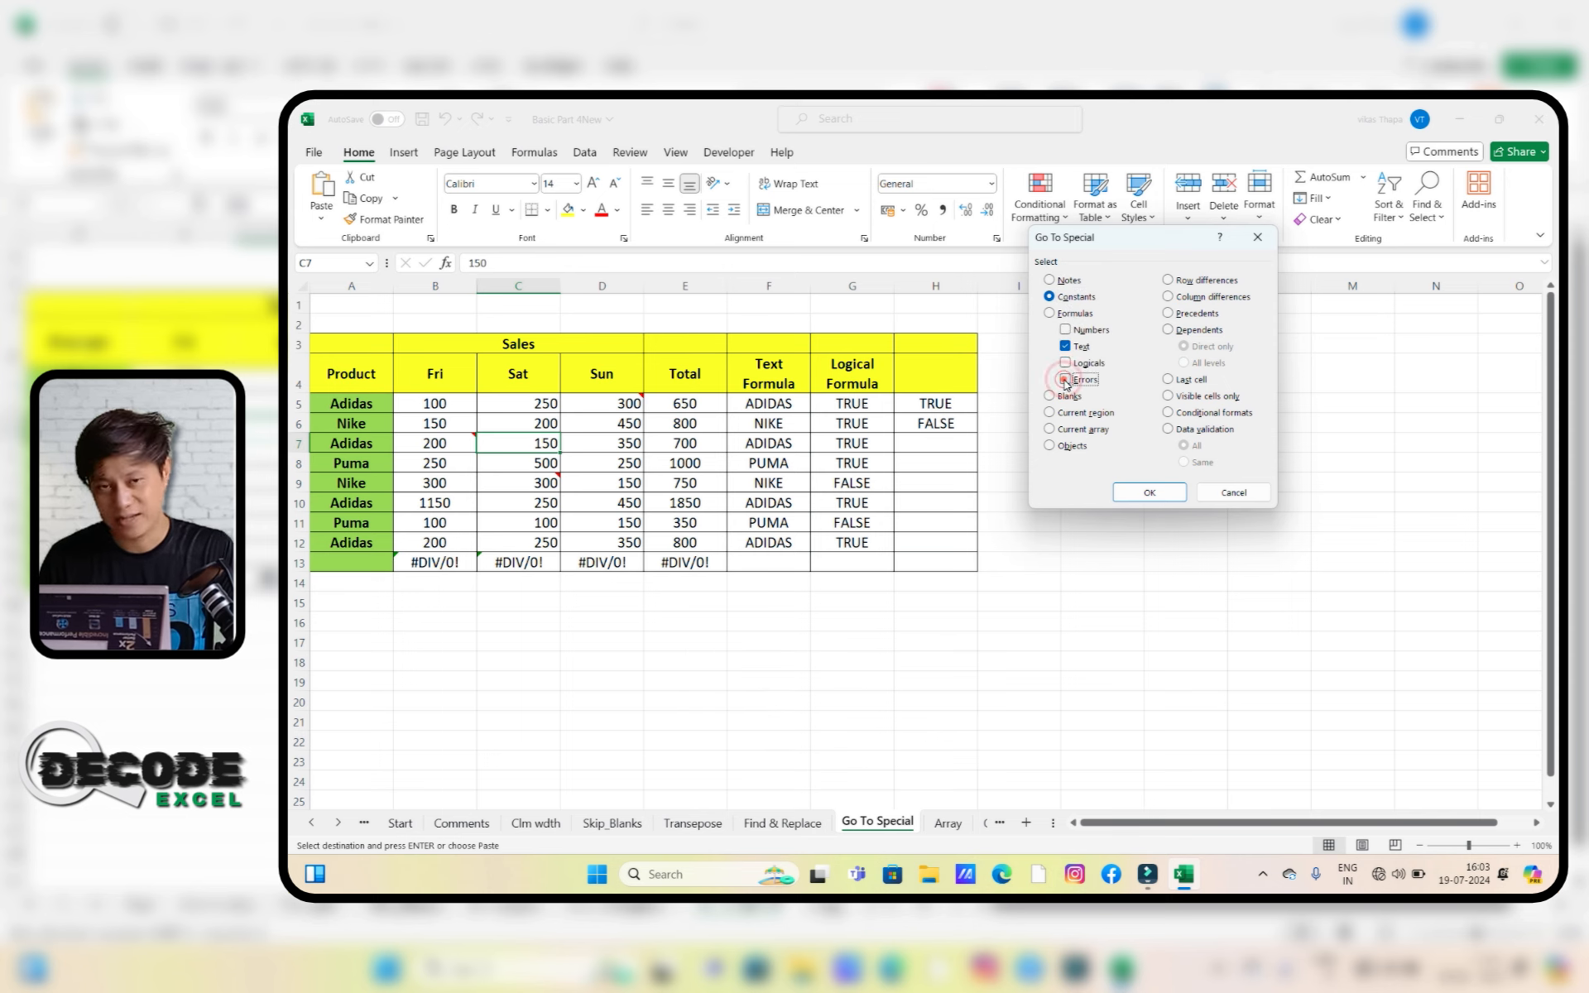
left_click(1151, 493)
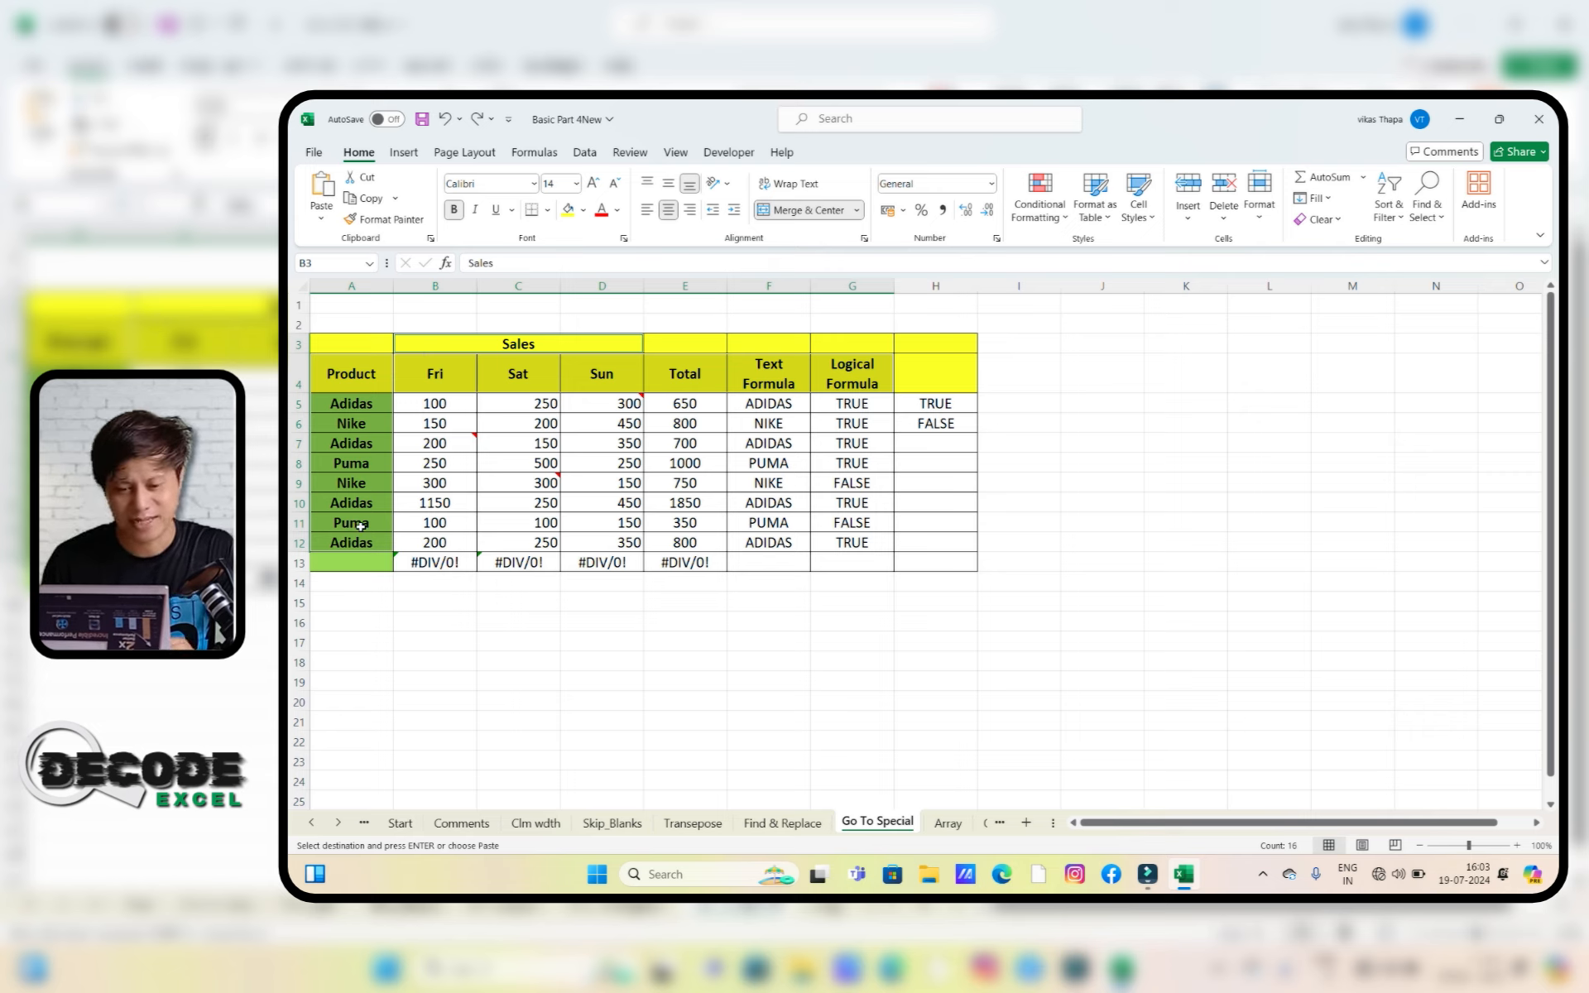
Select only the logical constants on the sheet with Go To Special, excluding numbers, text and errors
left_click(446, 480)
key("F5")
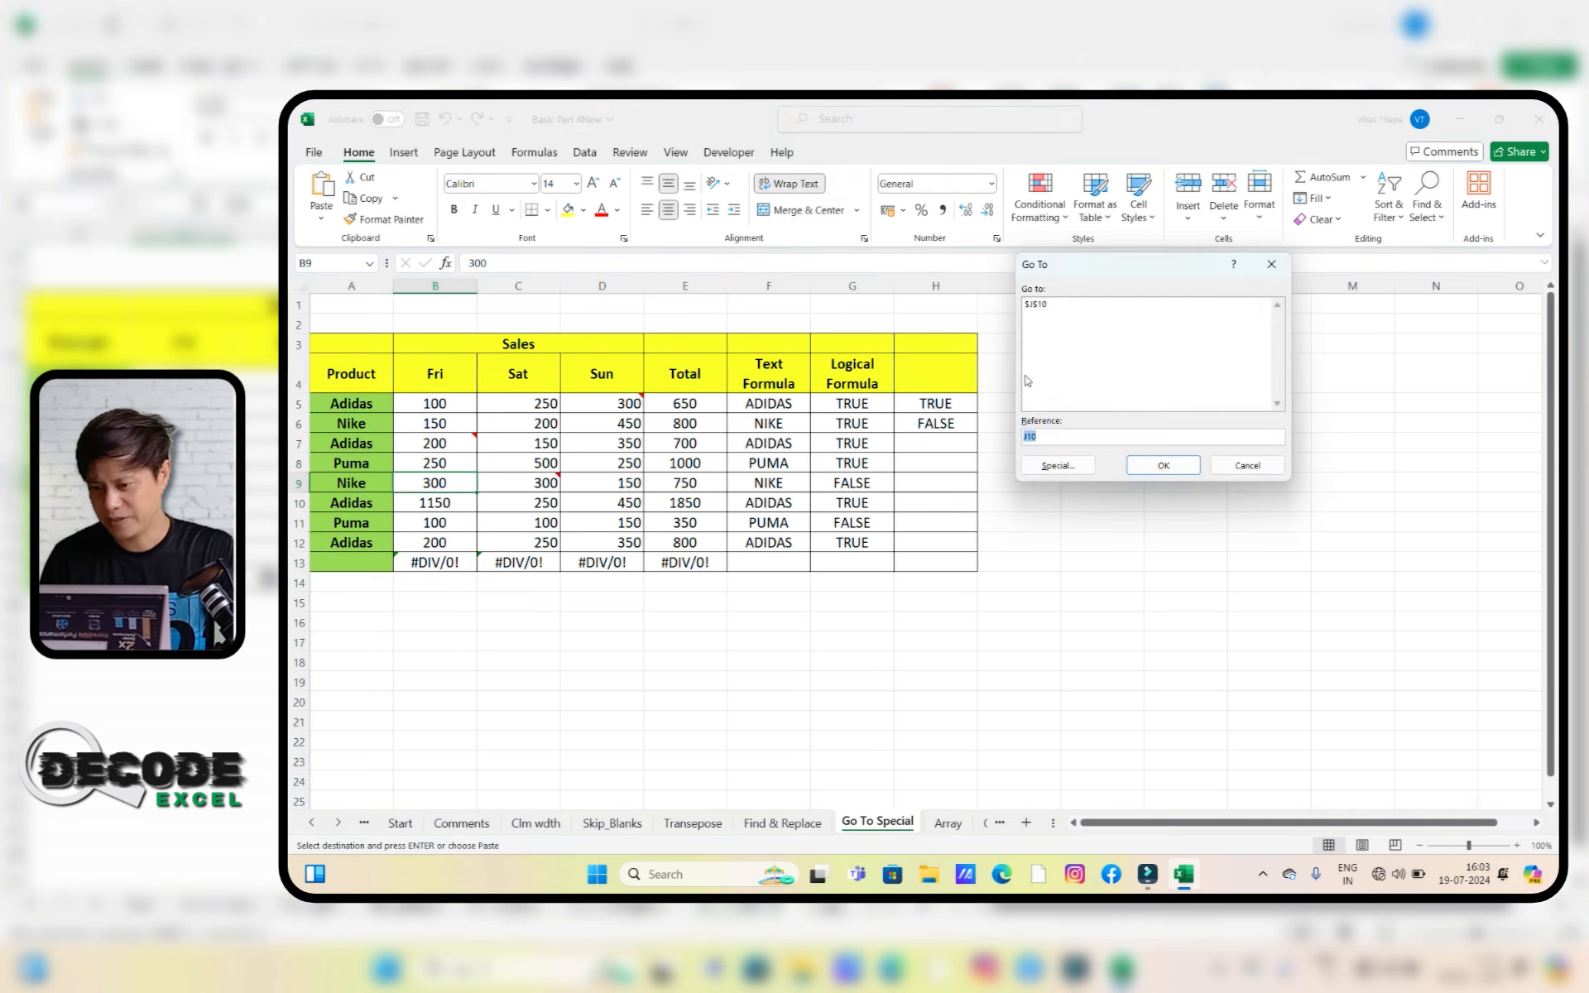
left_click(1052, 465)
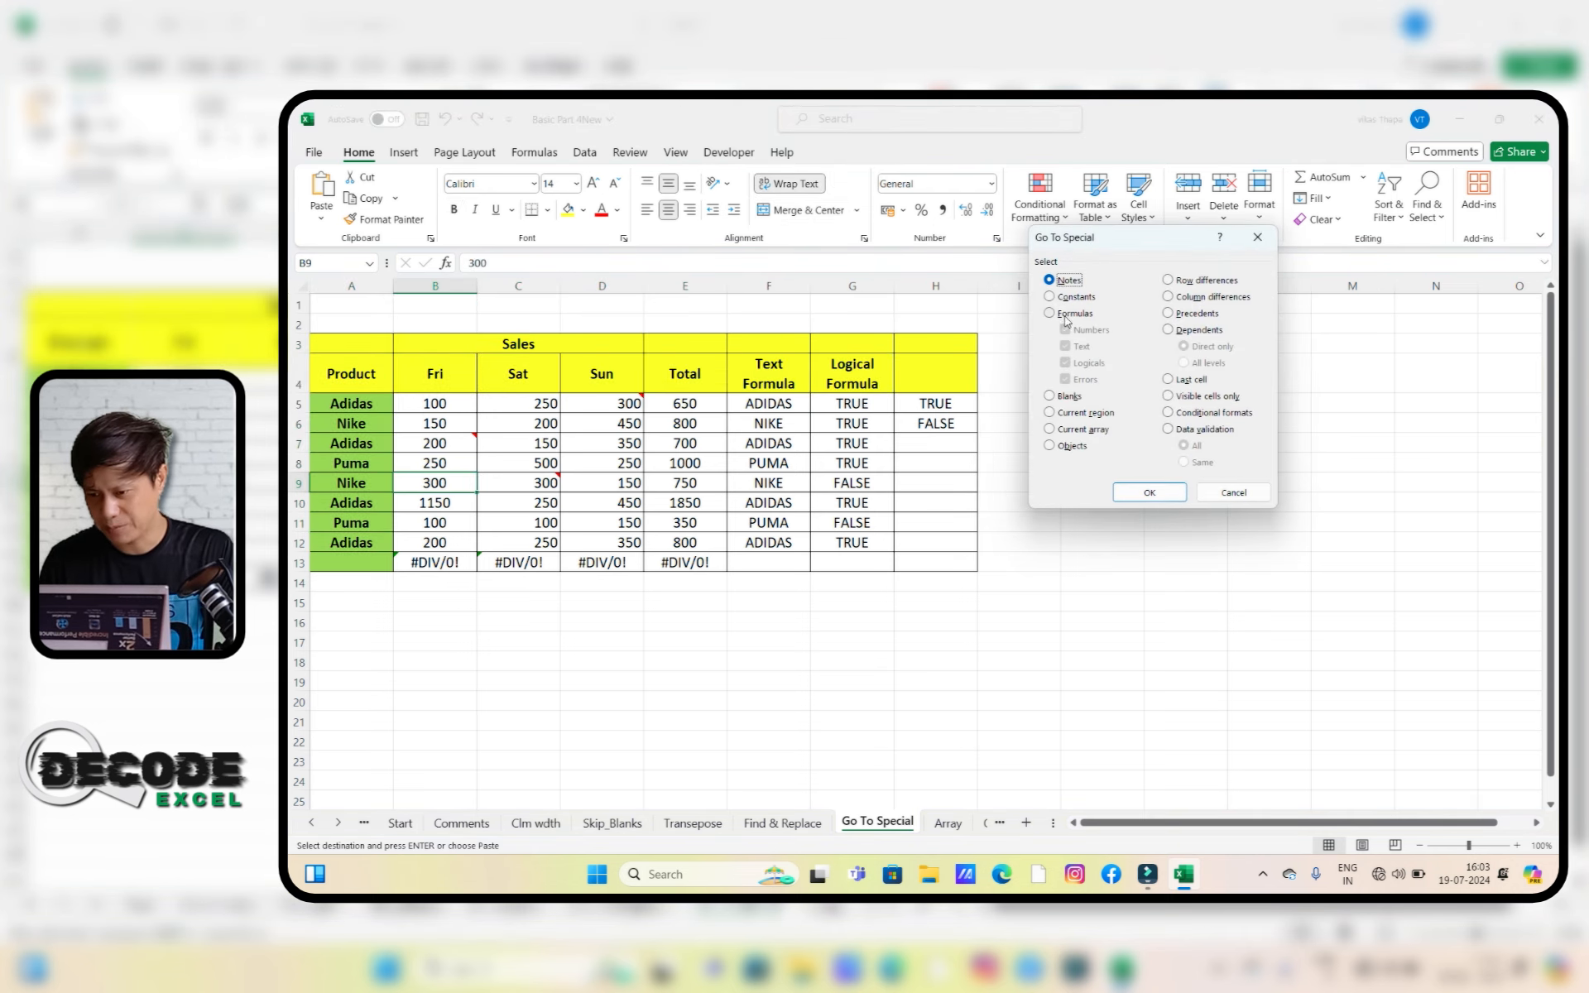
left_click(1052, 297)
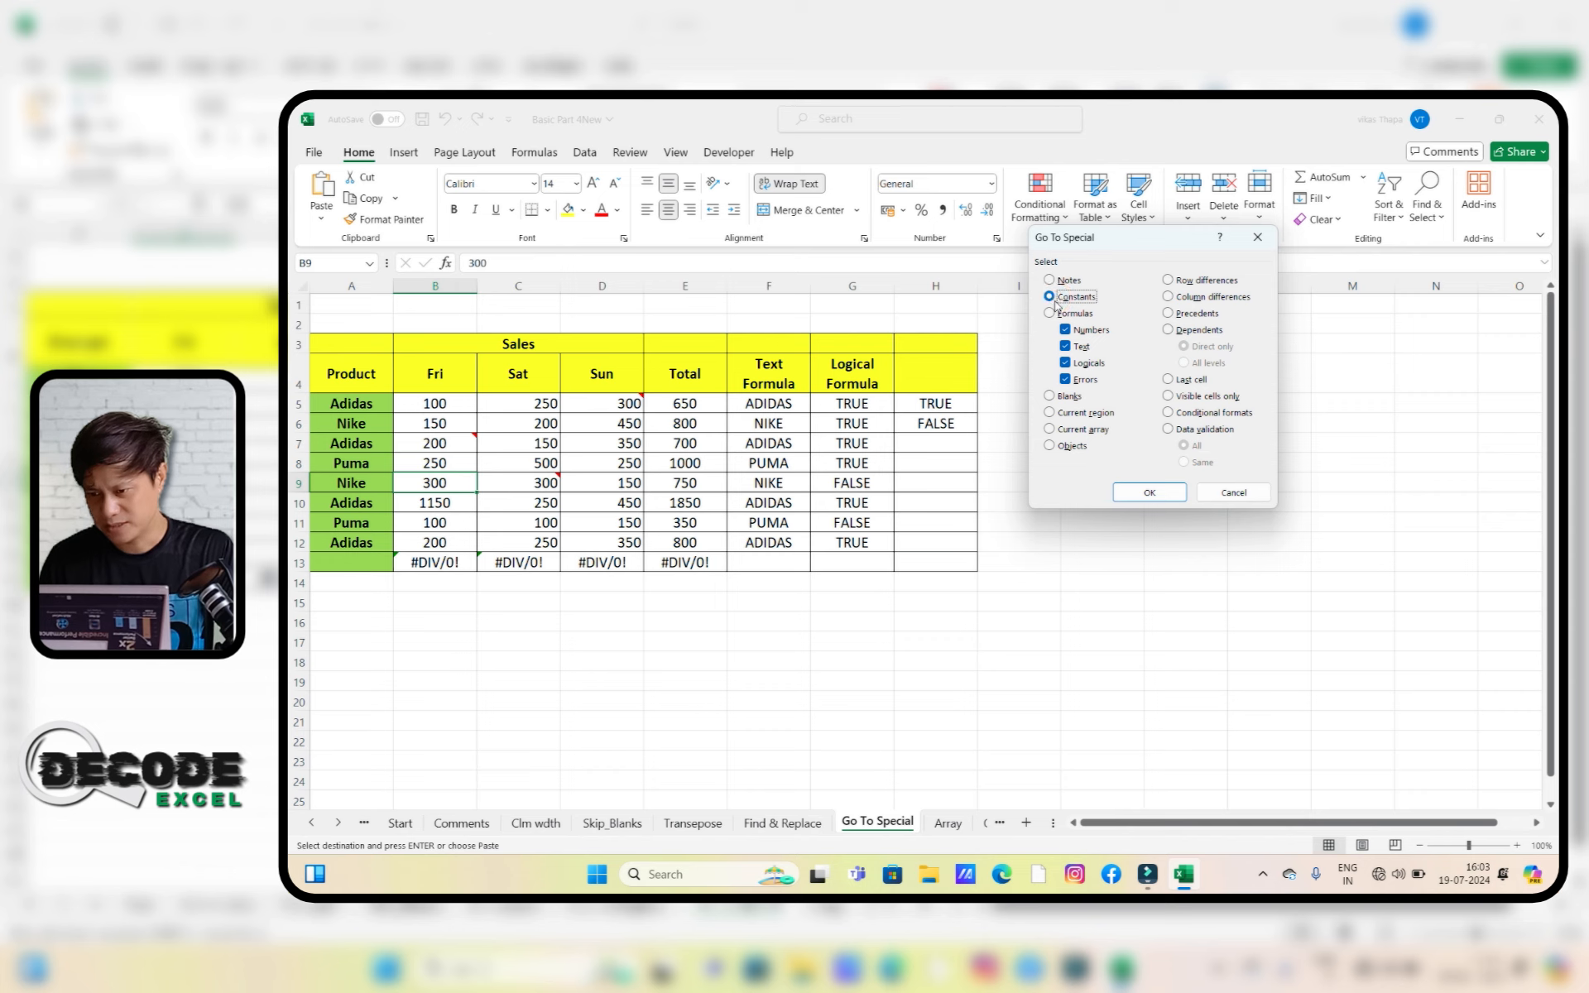
left_click(1066, 346)
left_click(1067, 329)
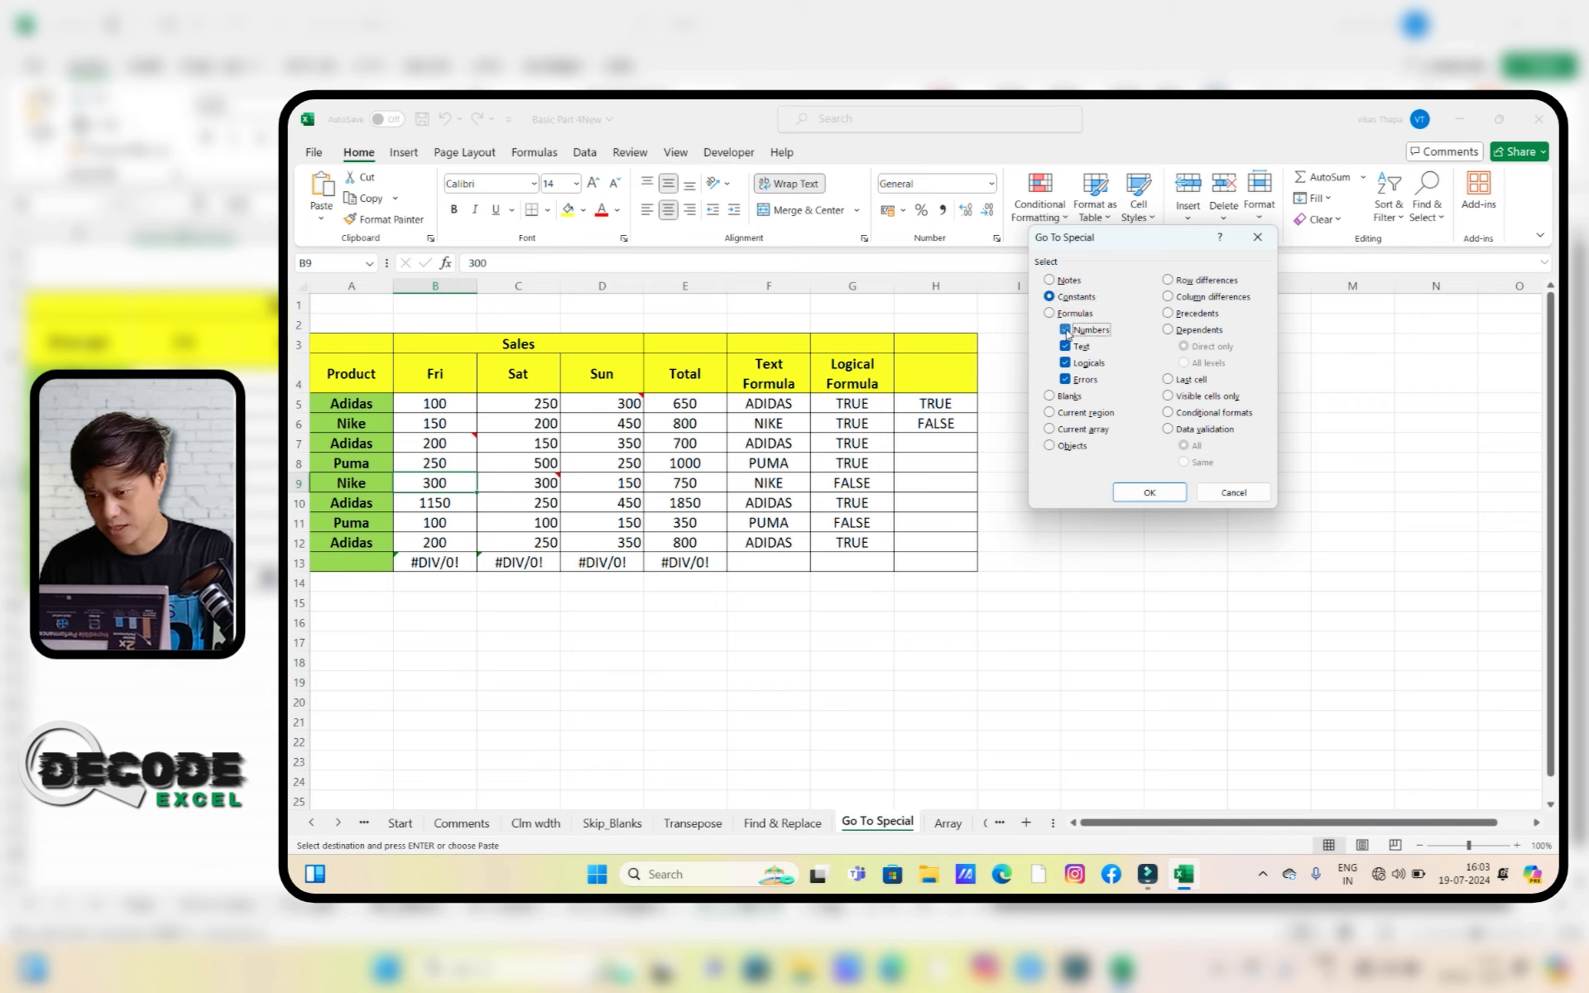
left_click(1066, 380)
left_click(1133, 491)
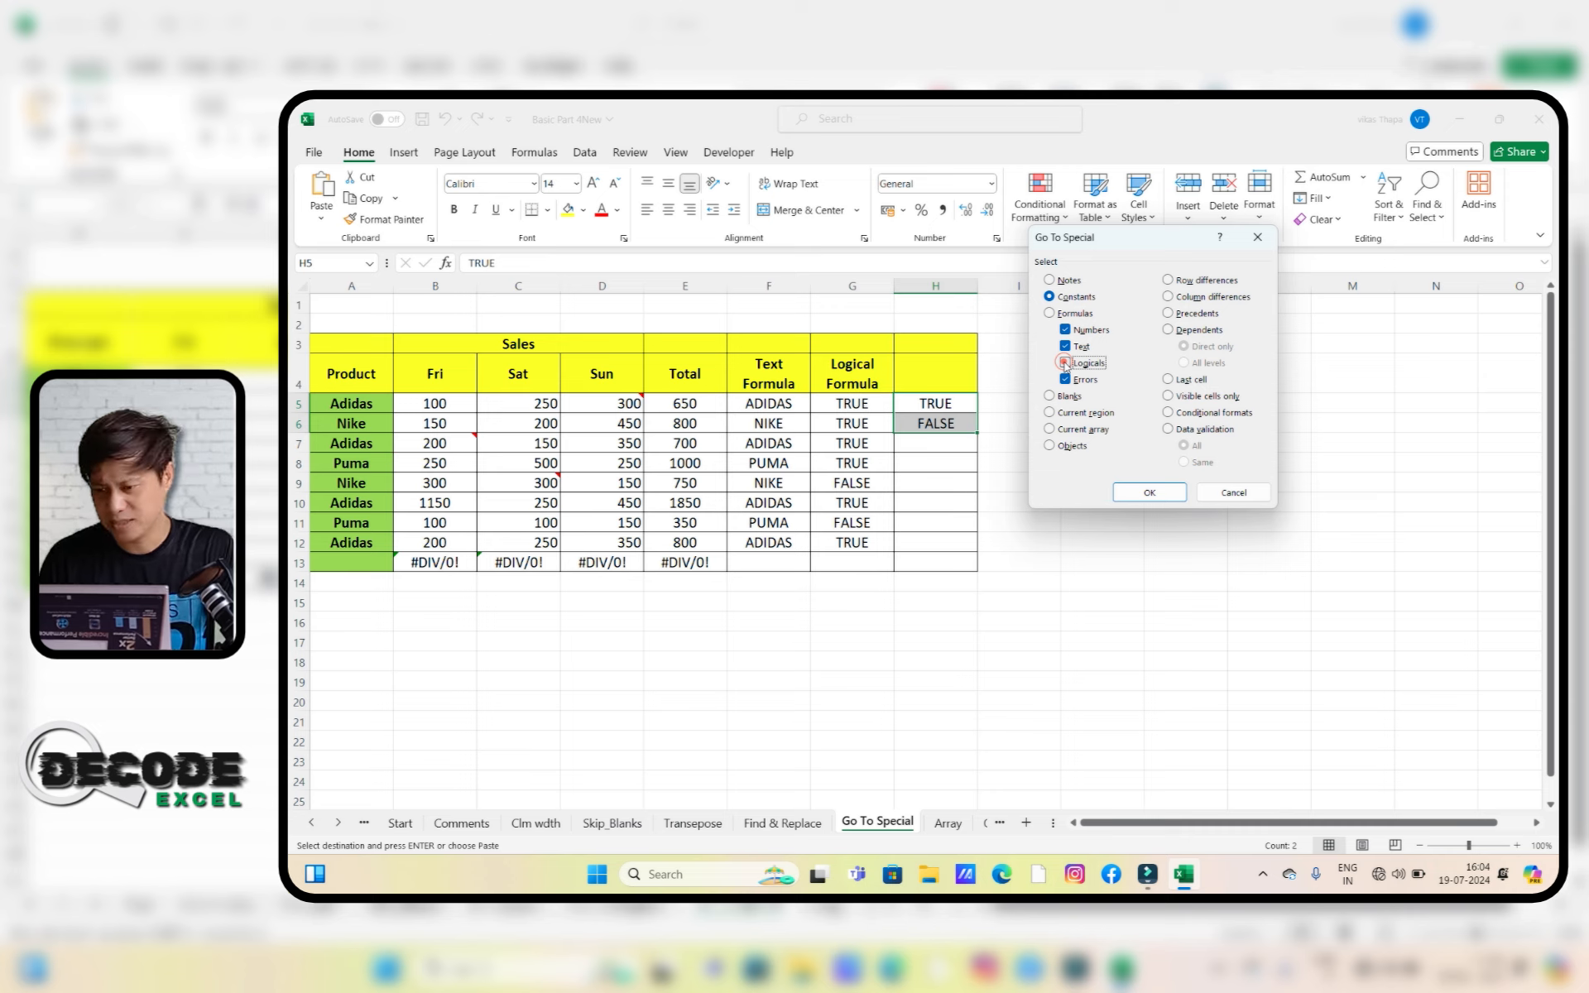
Select only the error constants with Go To Special, excluding numbers, text and logicals
left_click(1066, 346)
left_click(1068, 330)
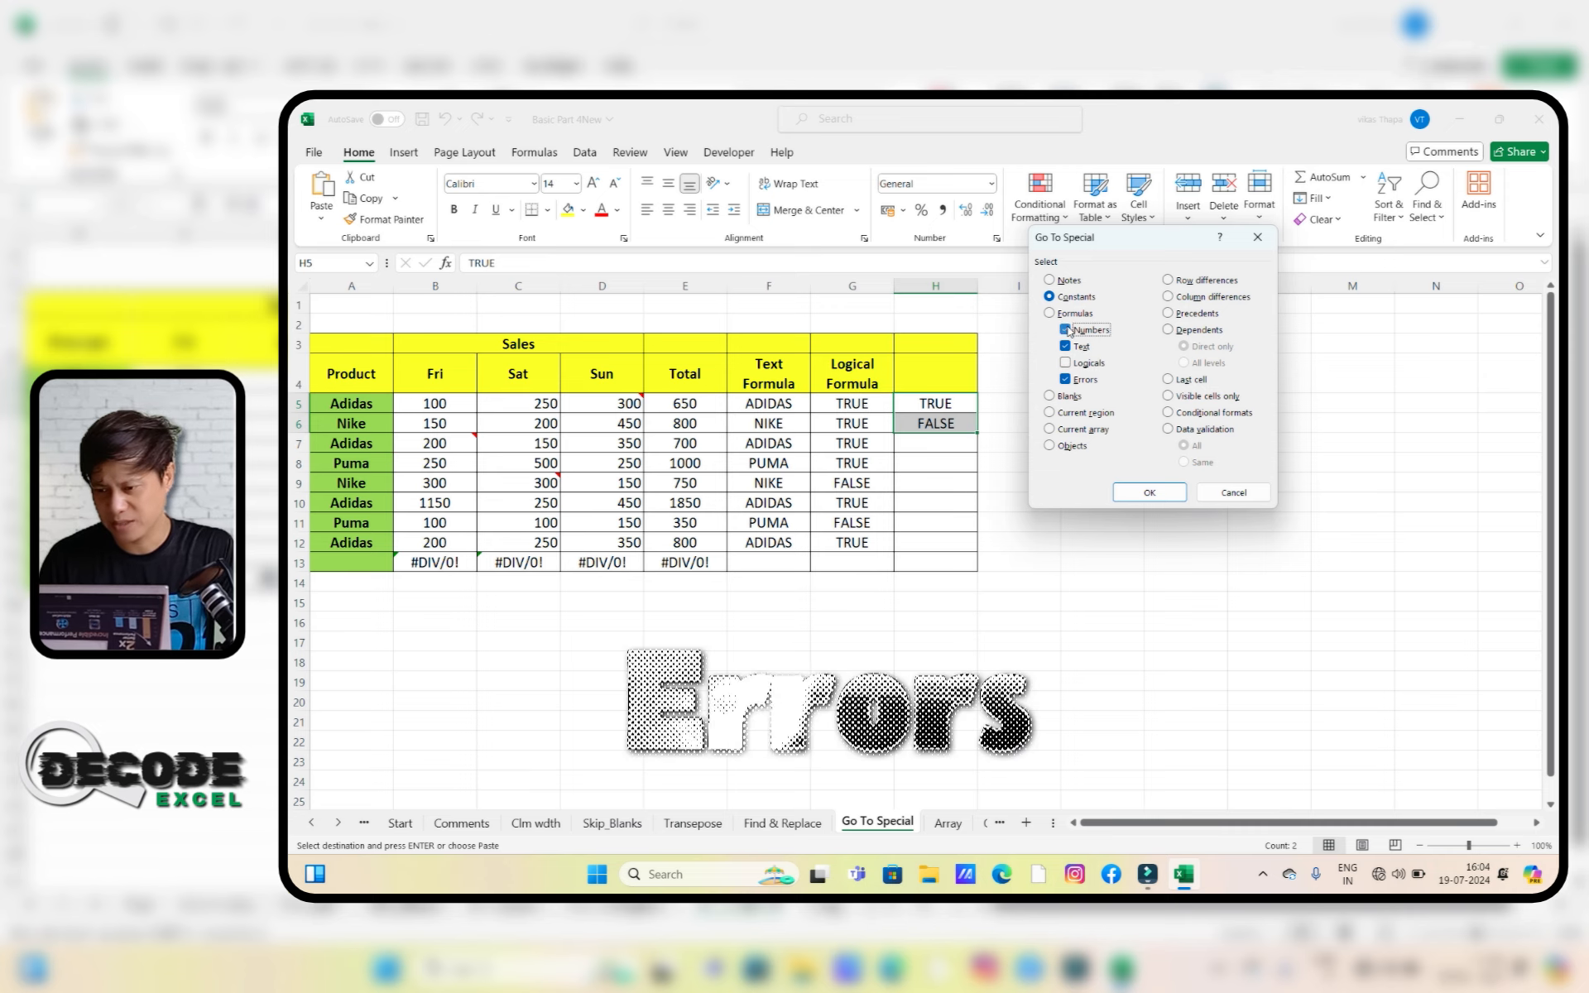
left_click(1066, 331)
left_click(1066, 347)
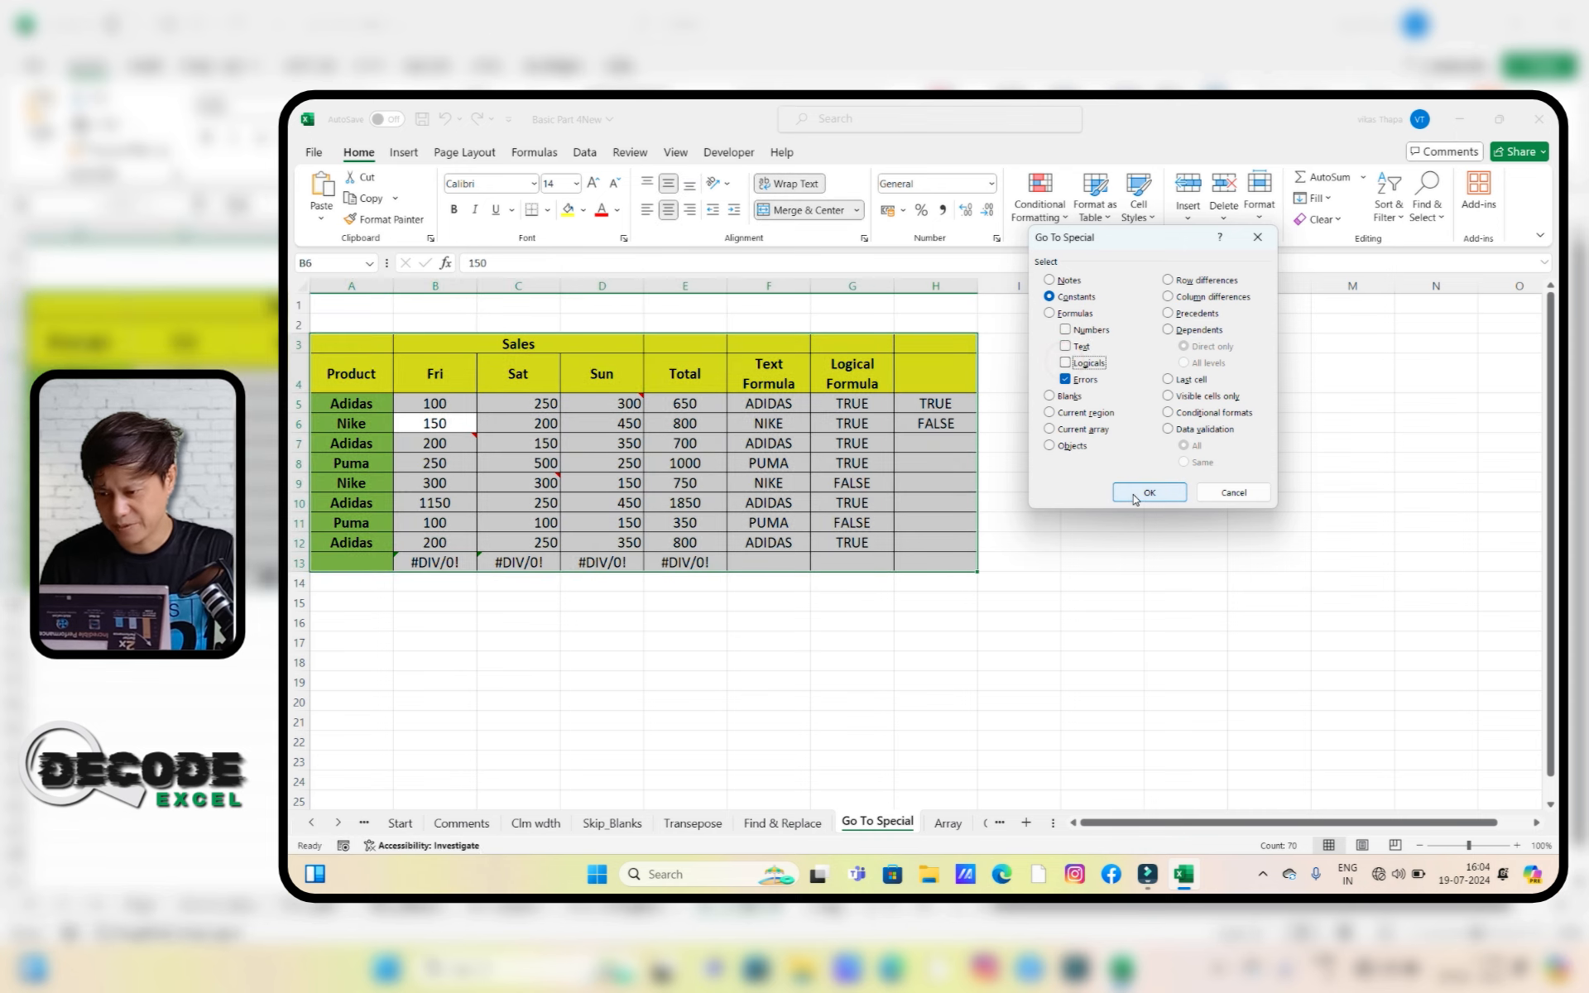
left_click(1135, 495)
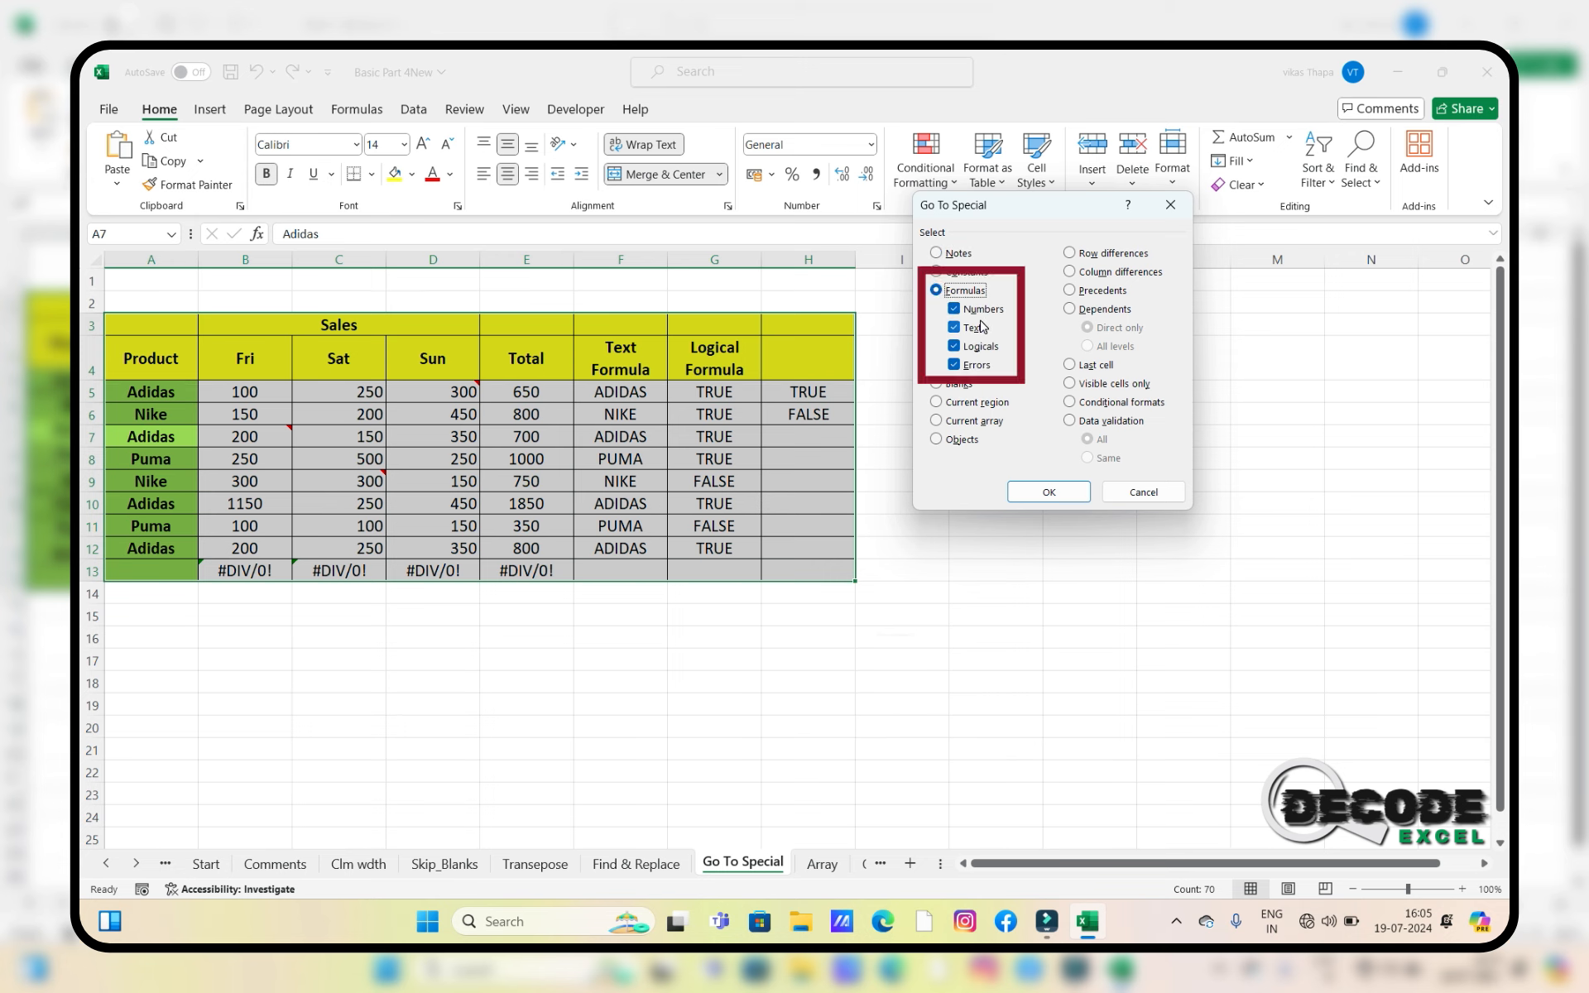
Select only the formulas that return numbers with Go To Special, excluding text, logicals and errors
left_click(954, 327)
left_click(955, 346)
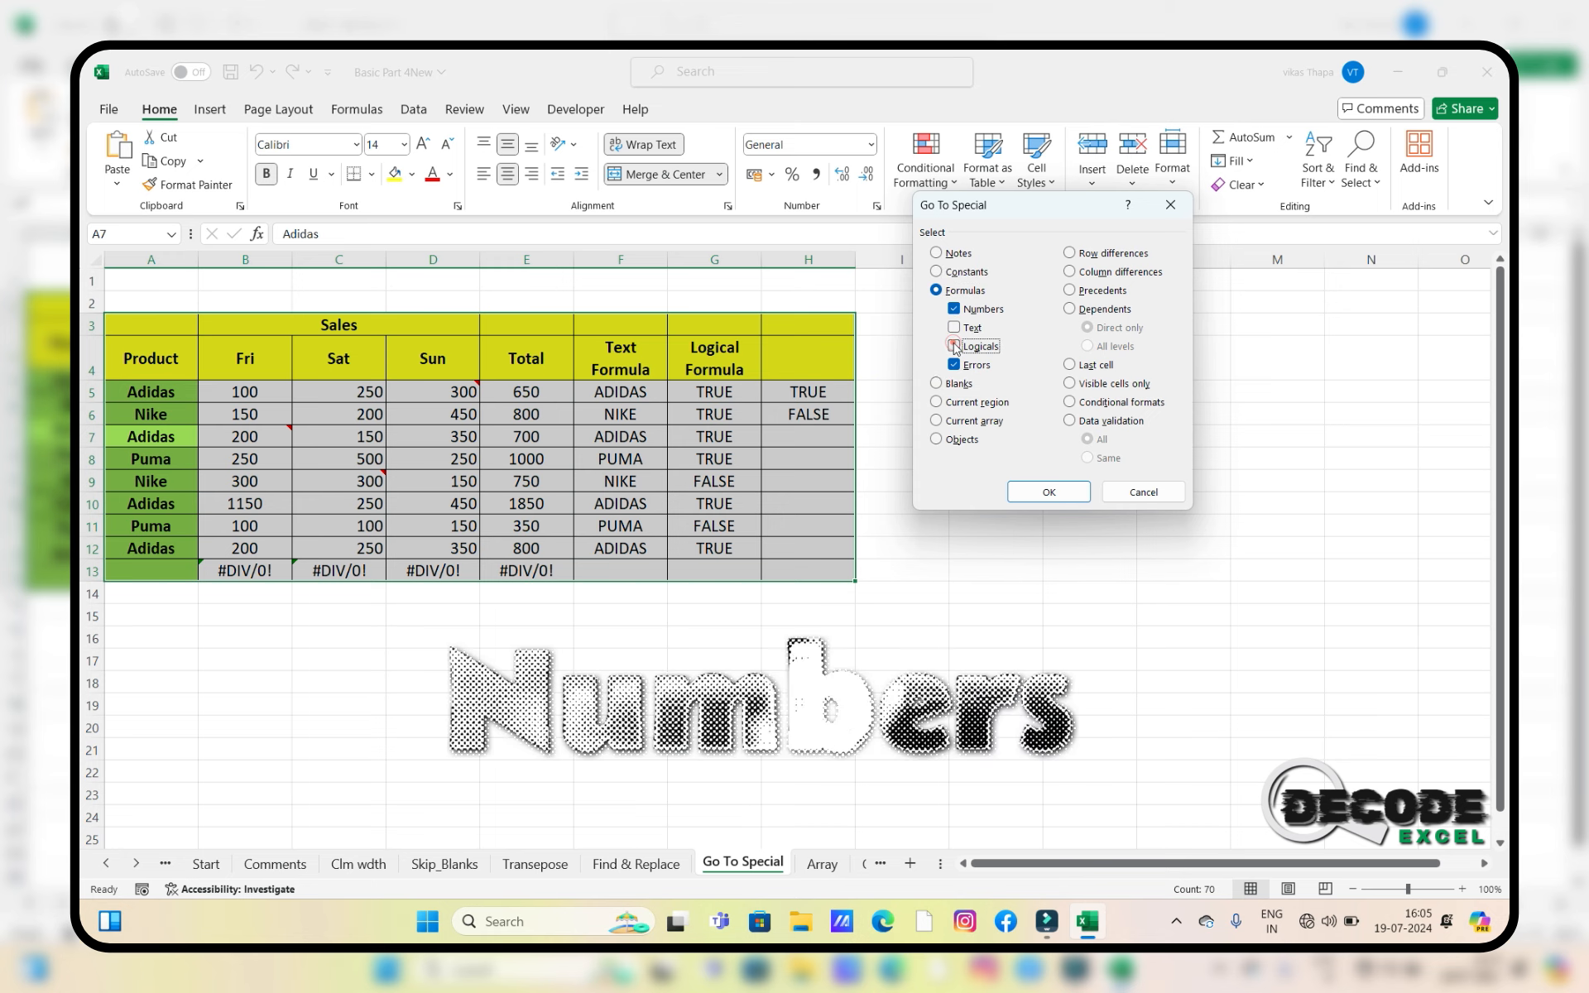
left_click(954, 365)
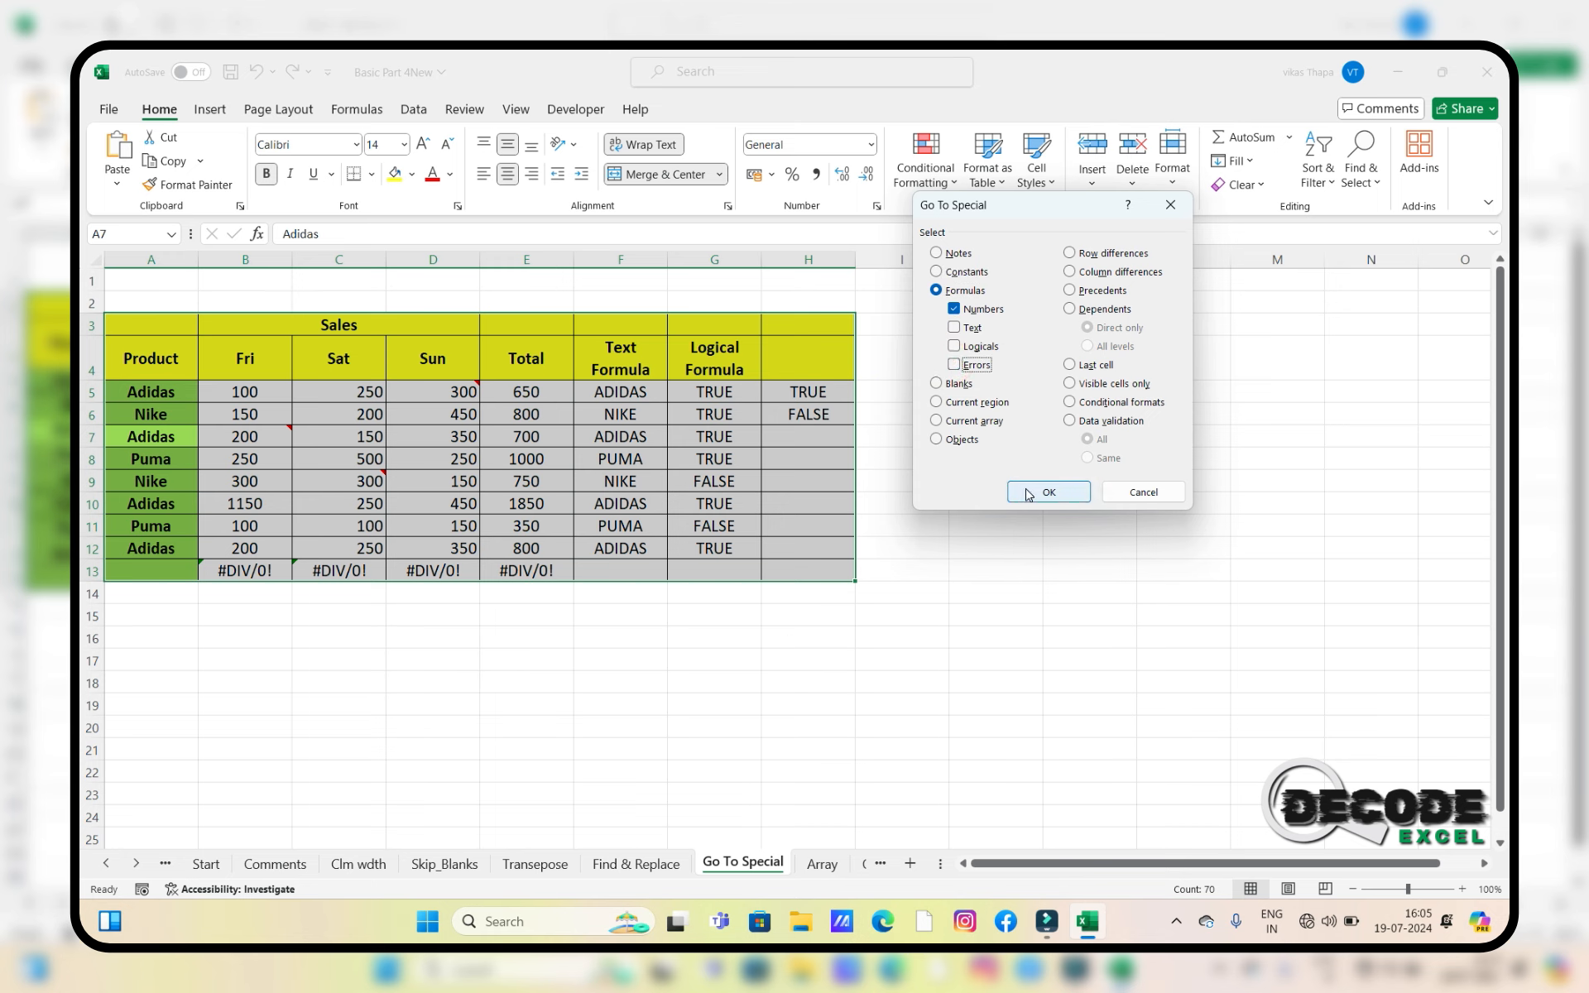
left_click(1028, 493)
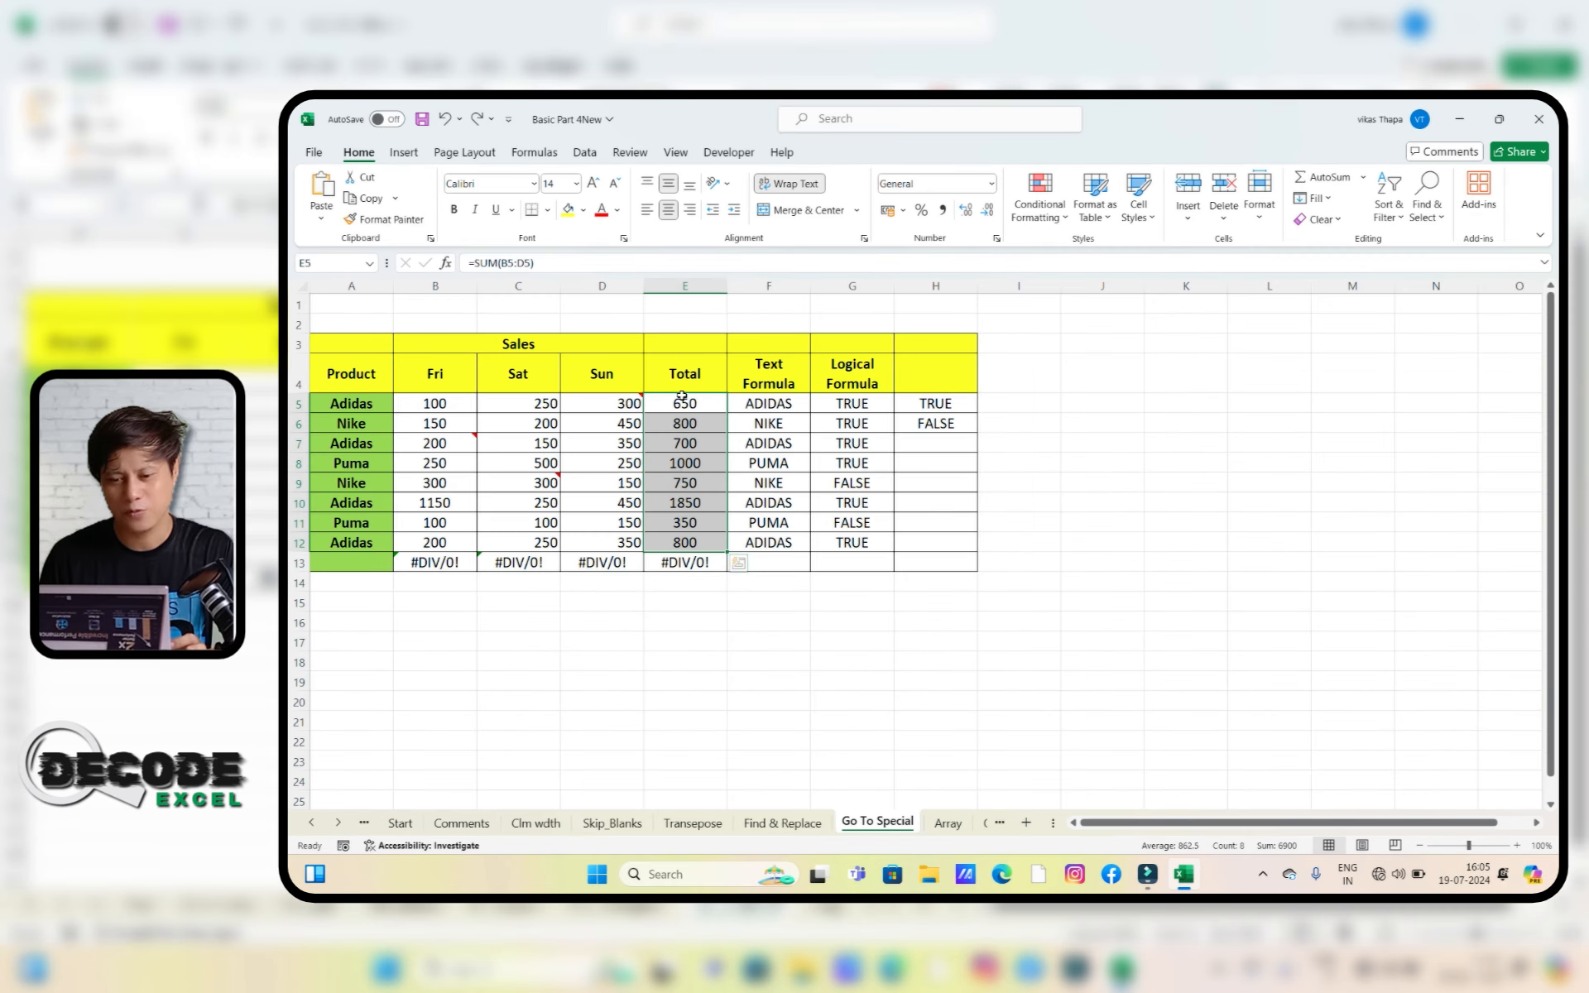
mouse_move(486, 477)
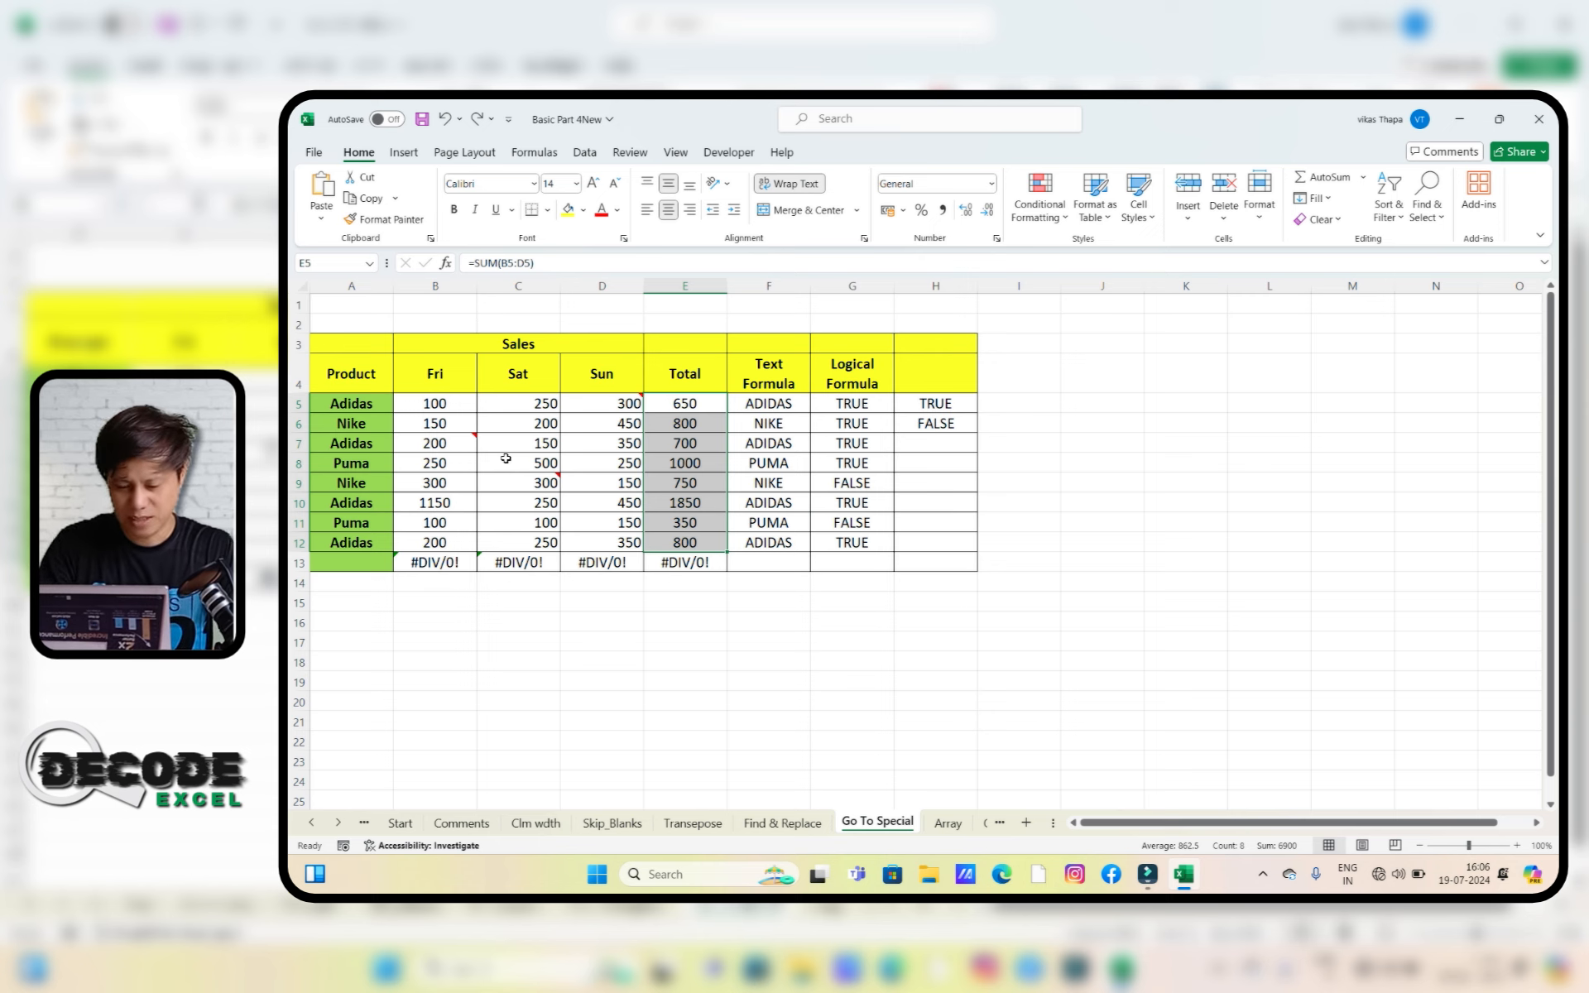
Select only the formulas in the sales table that return text with Go To Special, excluding numbers, logicals and errors
key("ctrl+a")
key("F5")
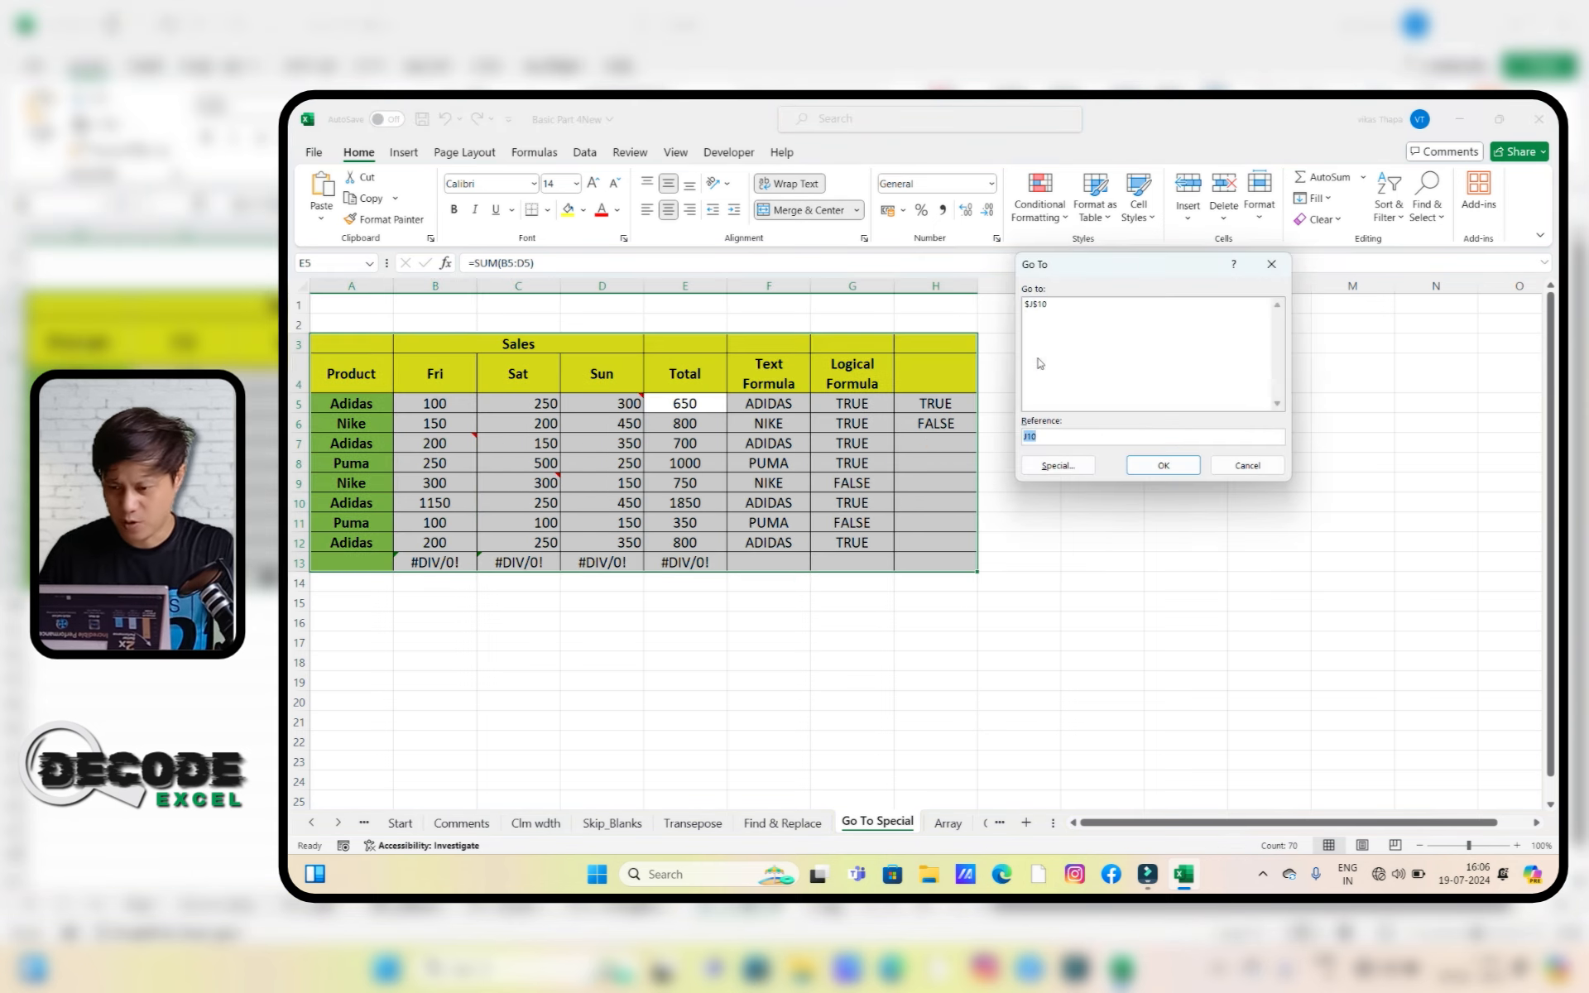
left_click(1036, 471)
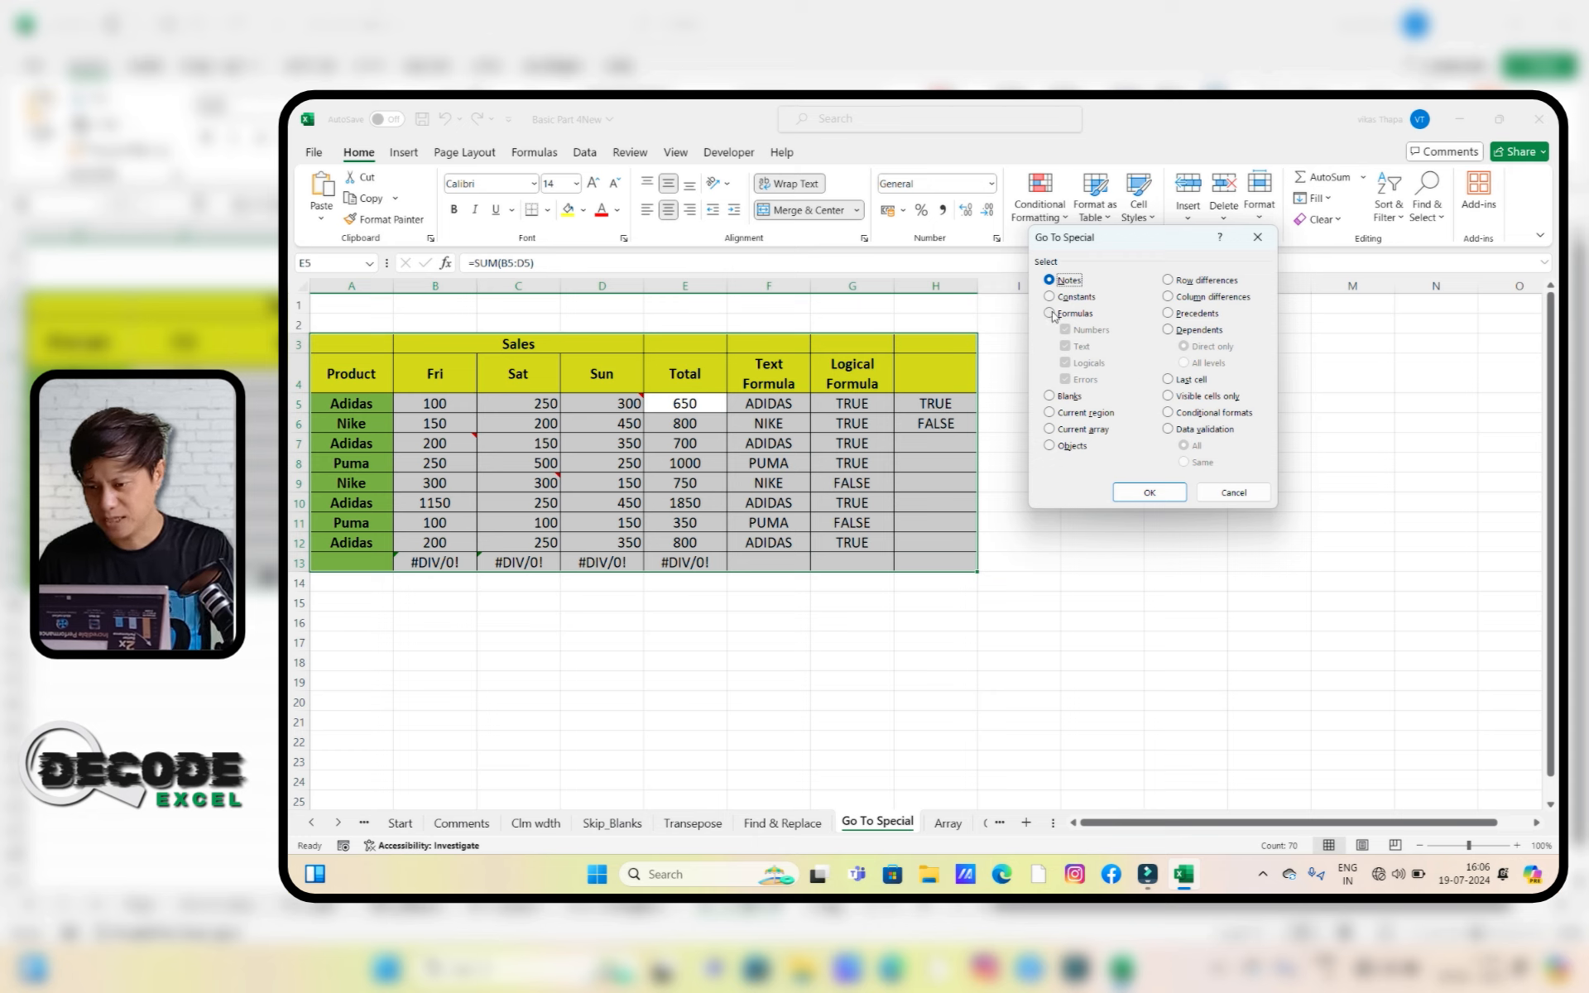
left_click(1052, 314)
left_click(1066, 329)
left_click(1066, 363)
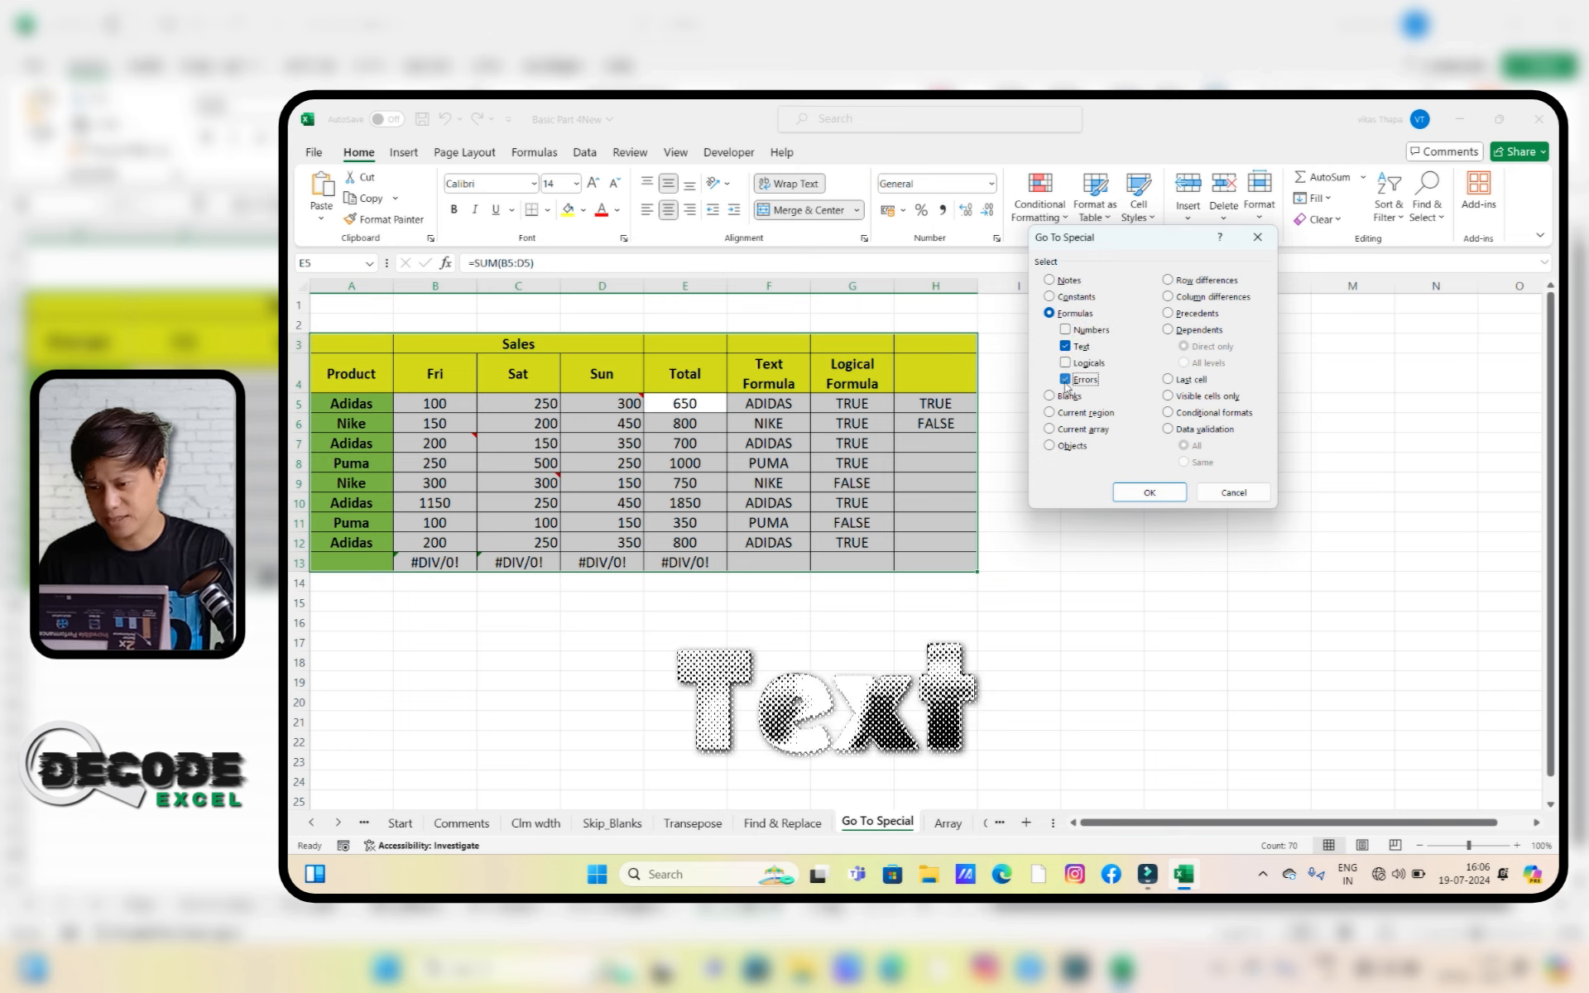
left_click(1067, 380)
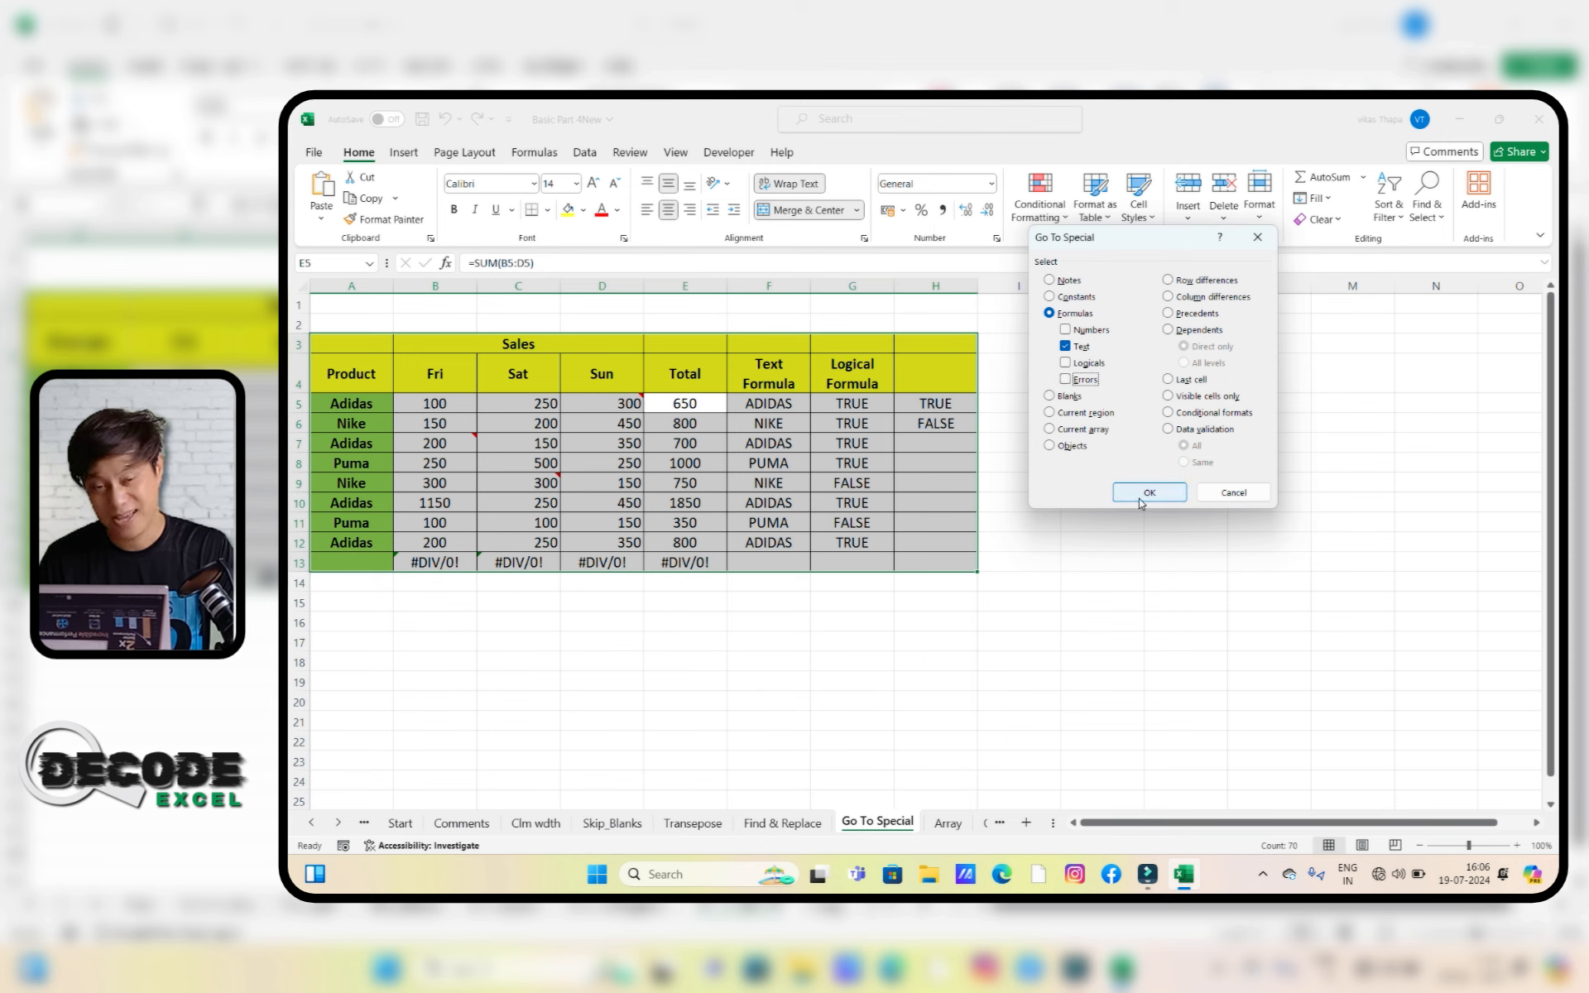
left_click(1149, 493)
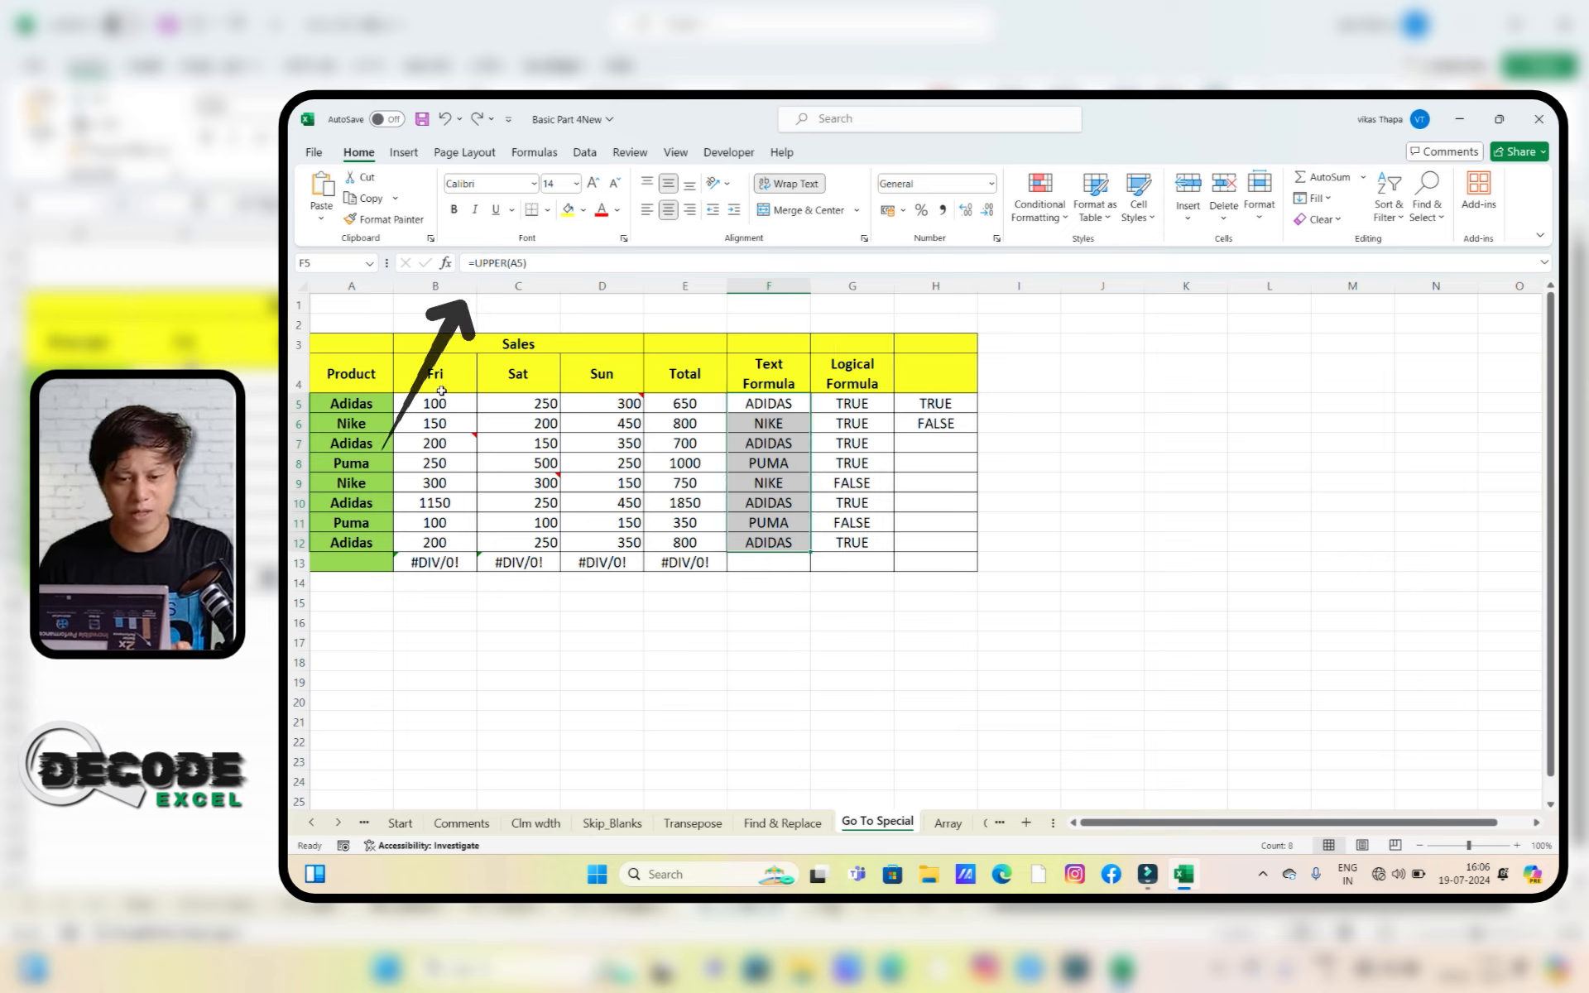
Select only the formulas in the table that return logicals with Go To Special, then inspect the formula in G6
left_click(660, 494)
key("ctrl+a")
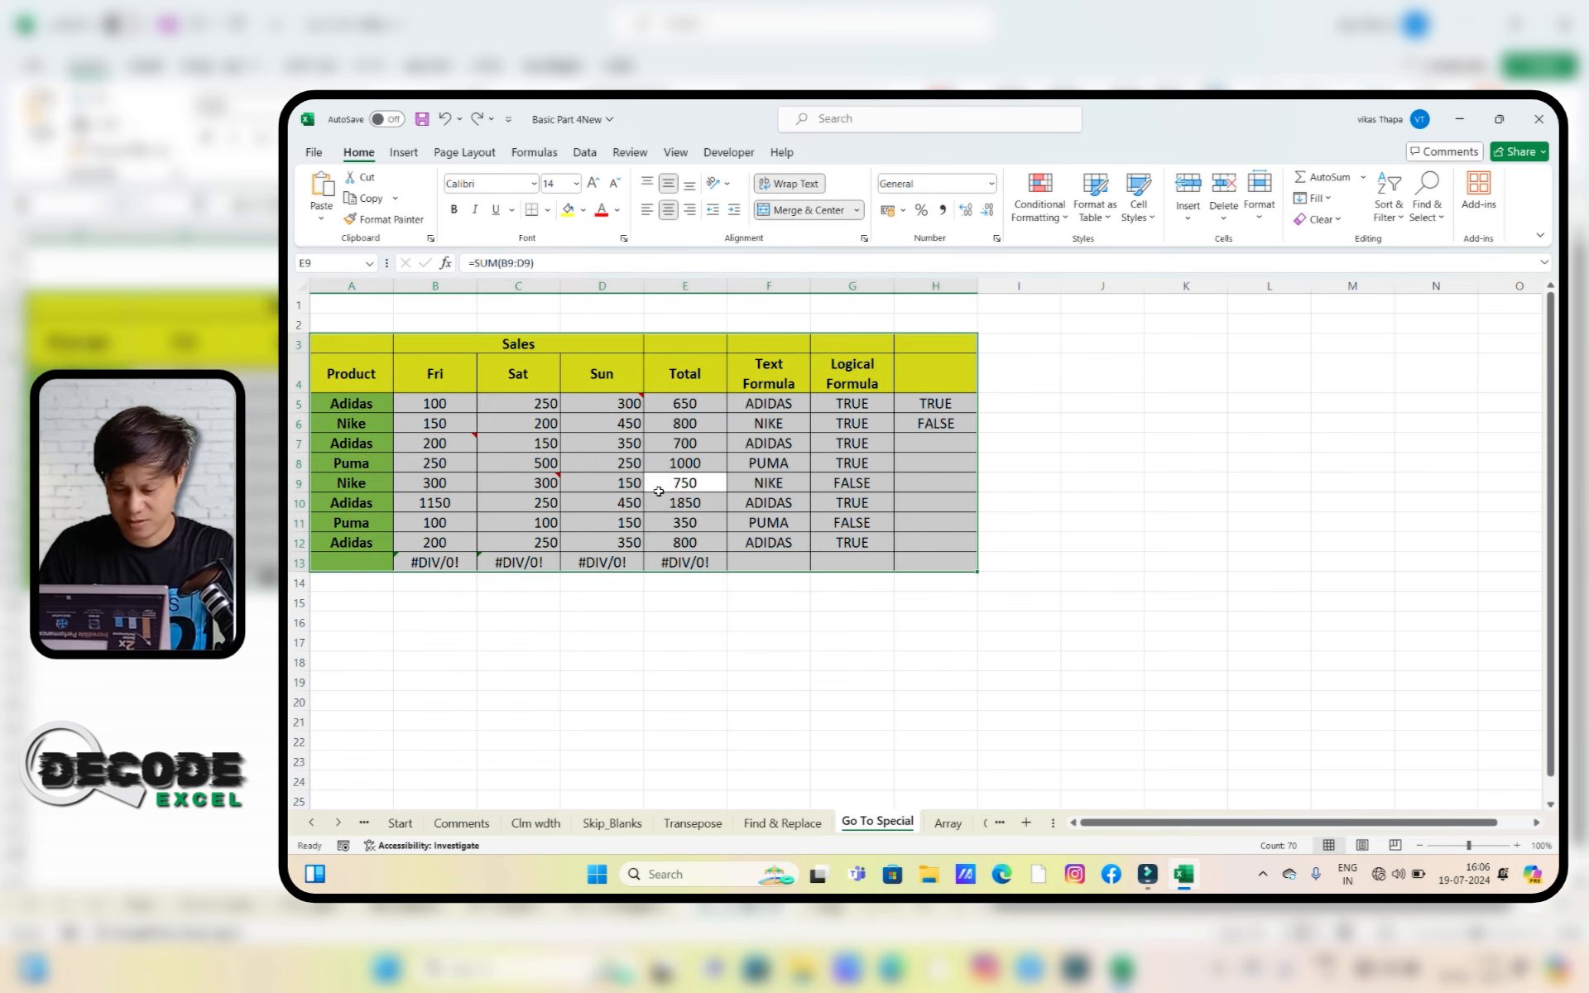
key("ctrl+g")
left_click(1088, 468)
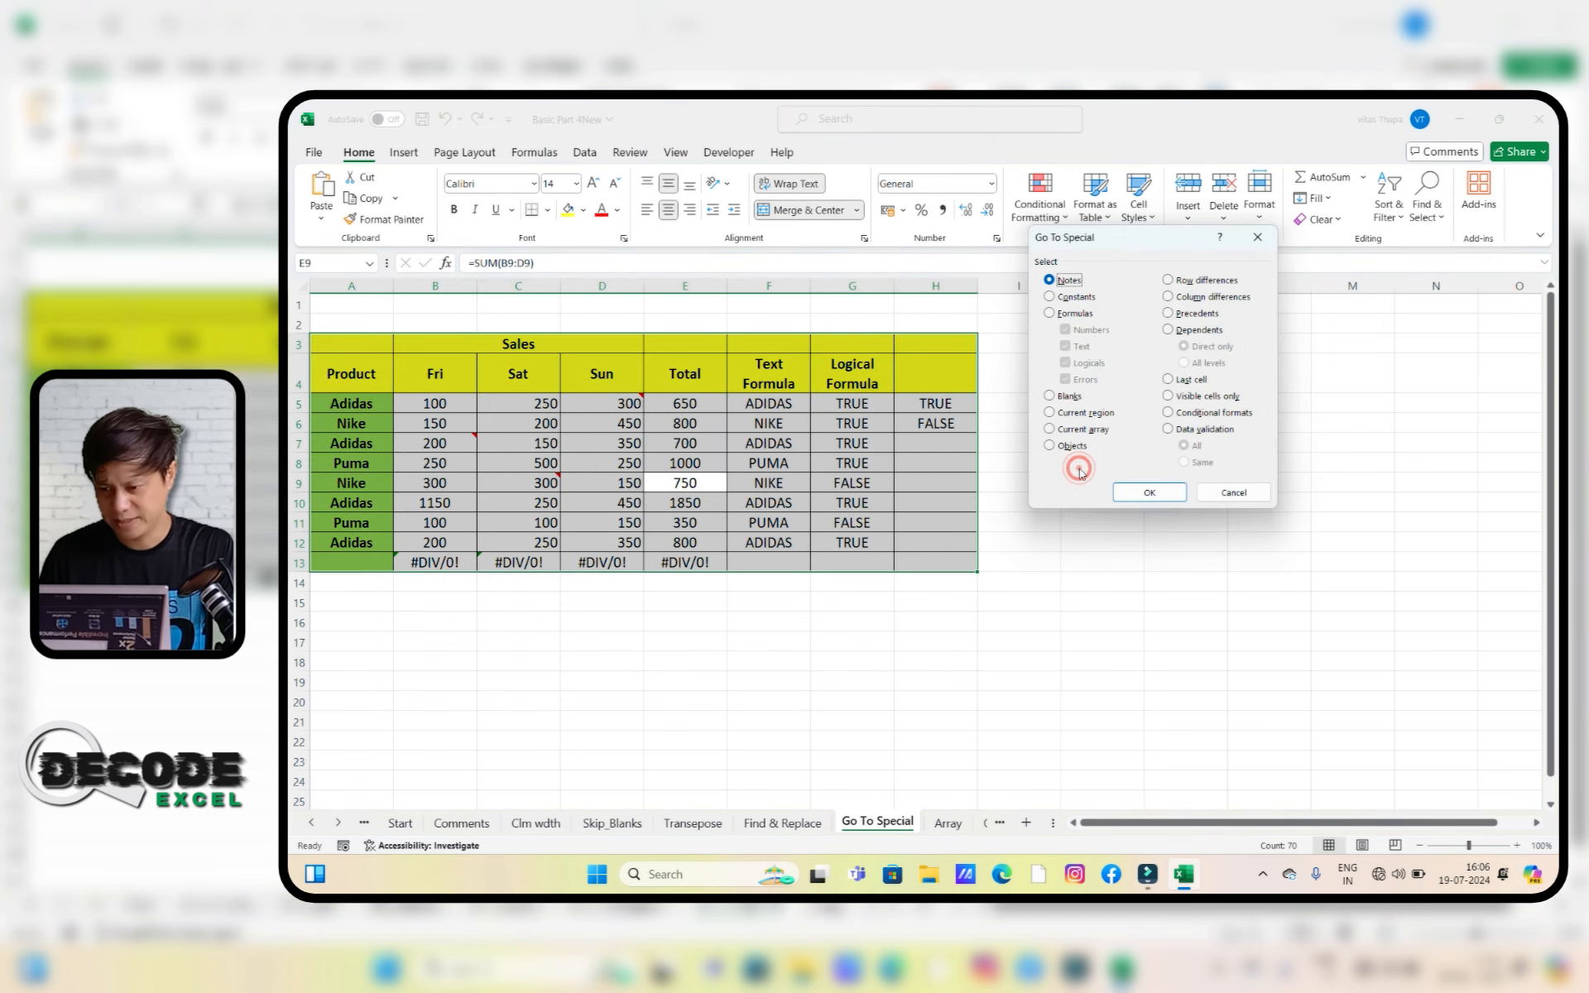
left_click(1066, 313)
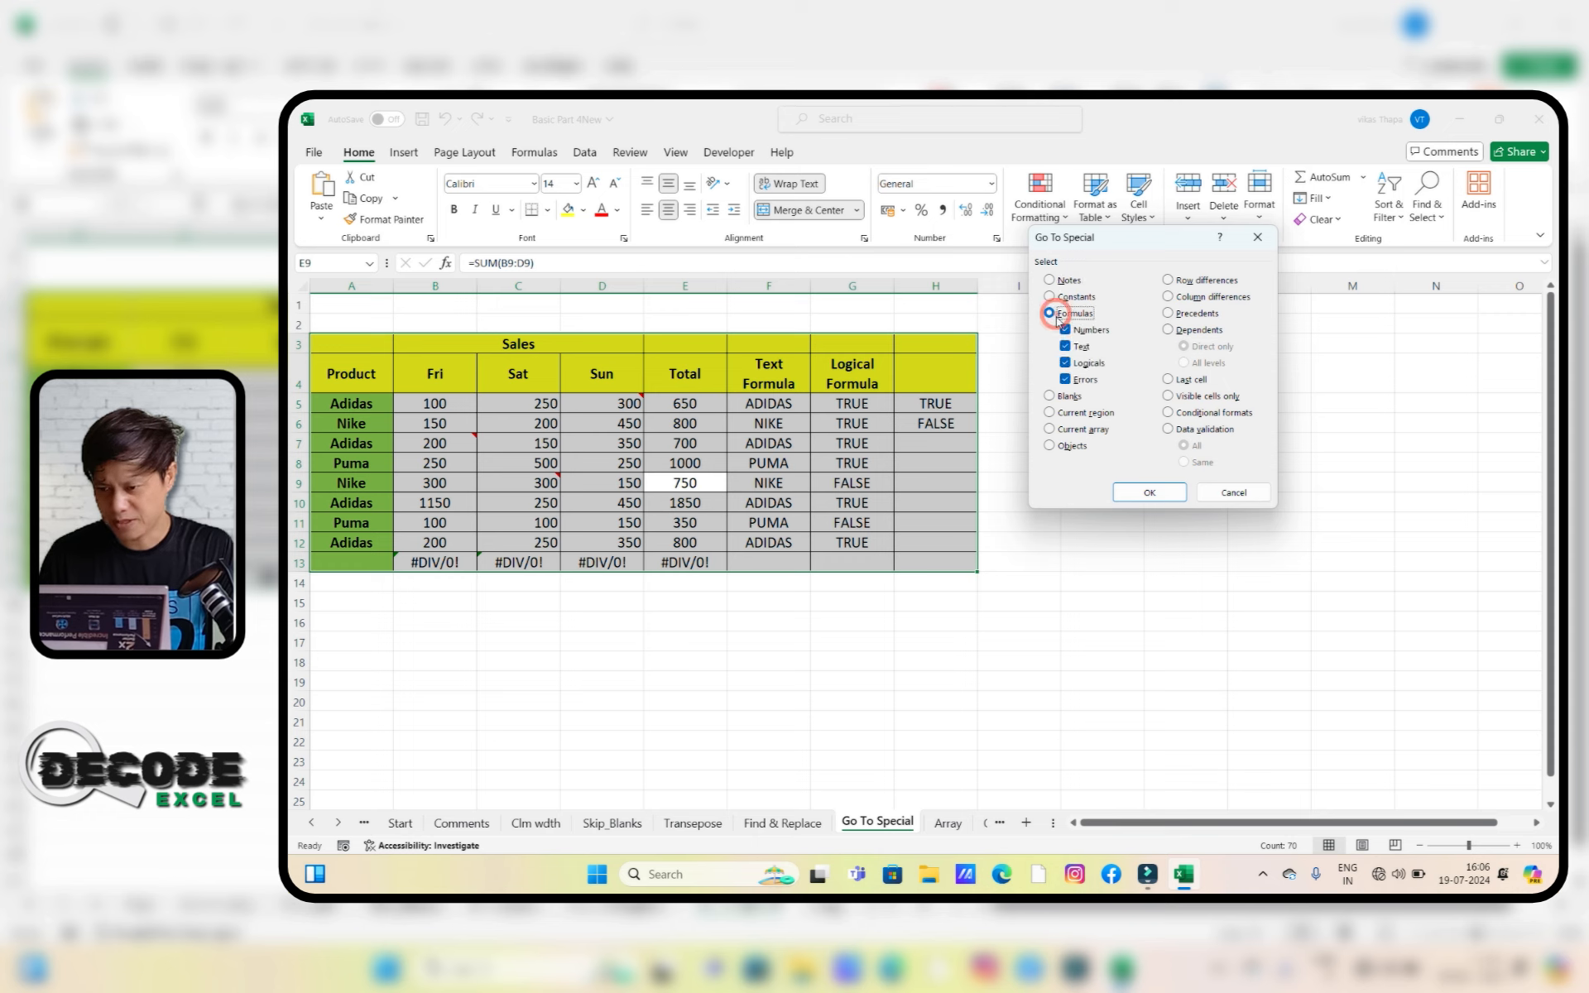
left_click(1065, 346)
left_click(1065, 329)
left_click(1066, 379)
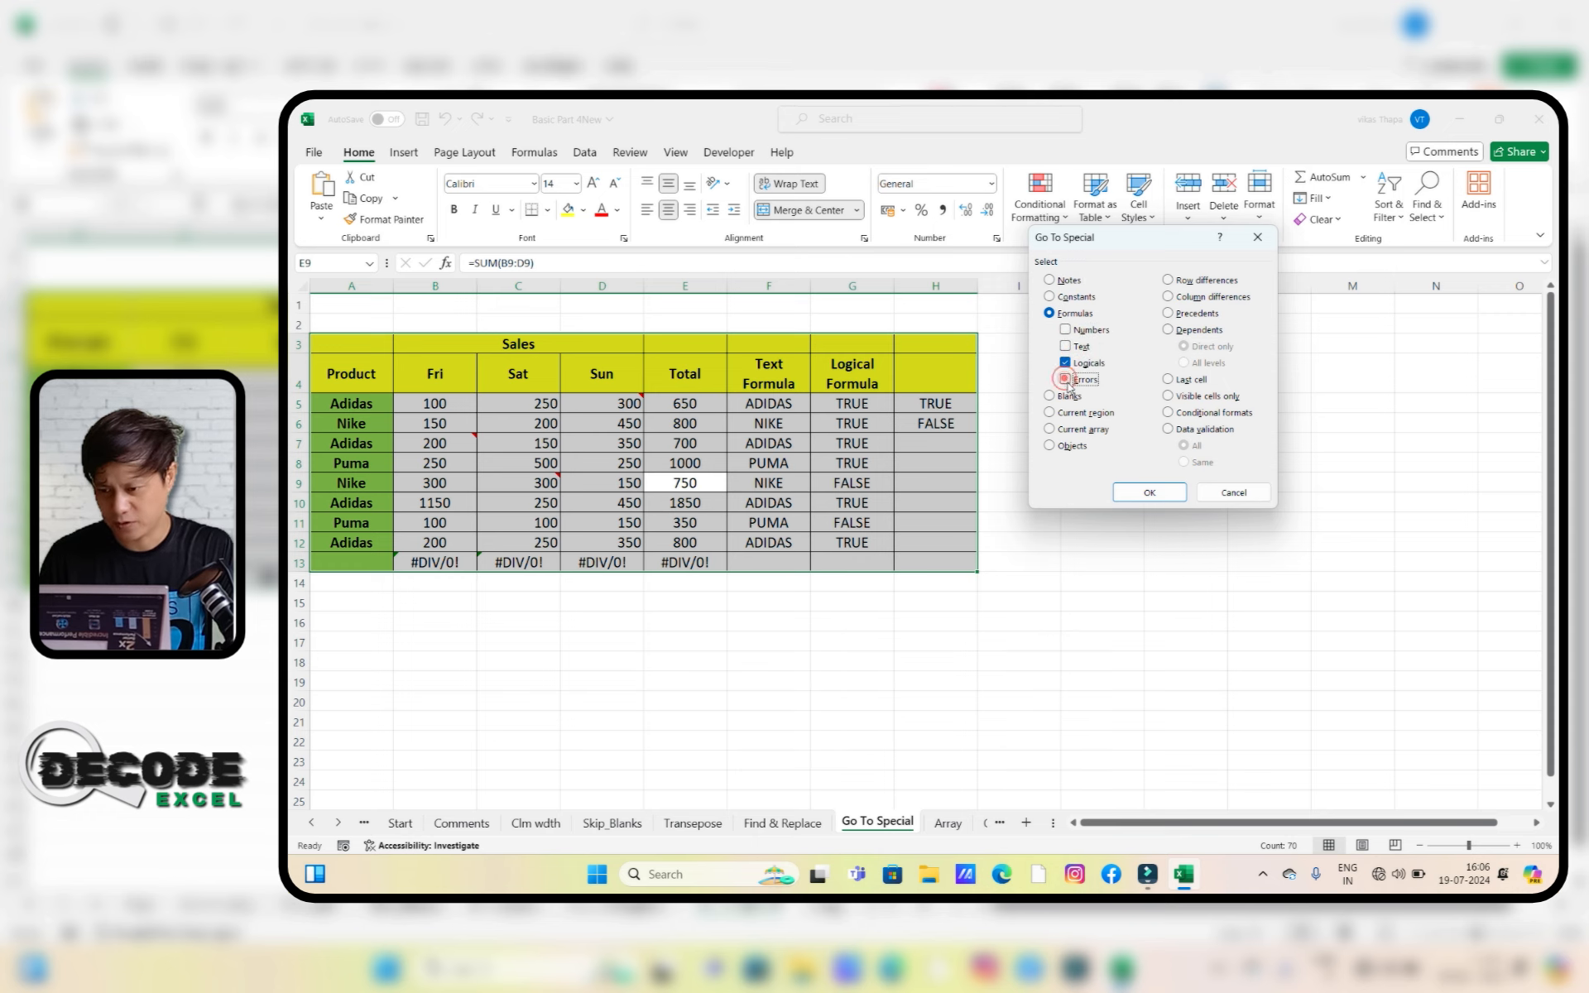
left_click(1144, 495)
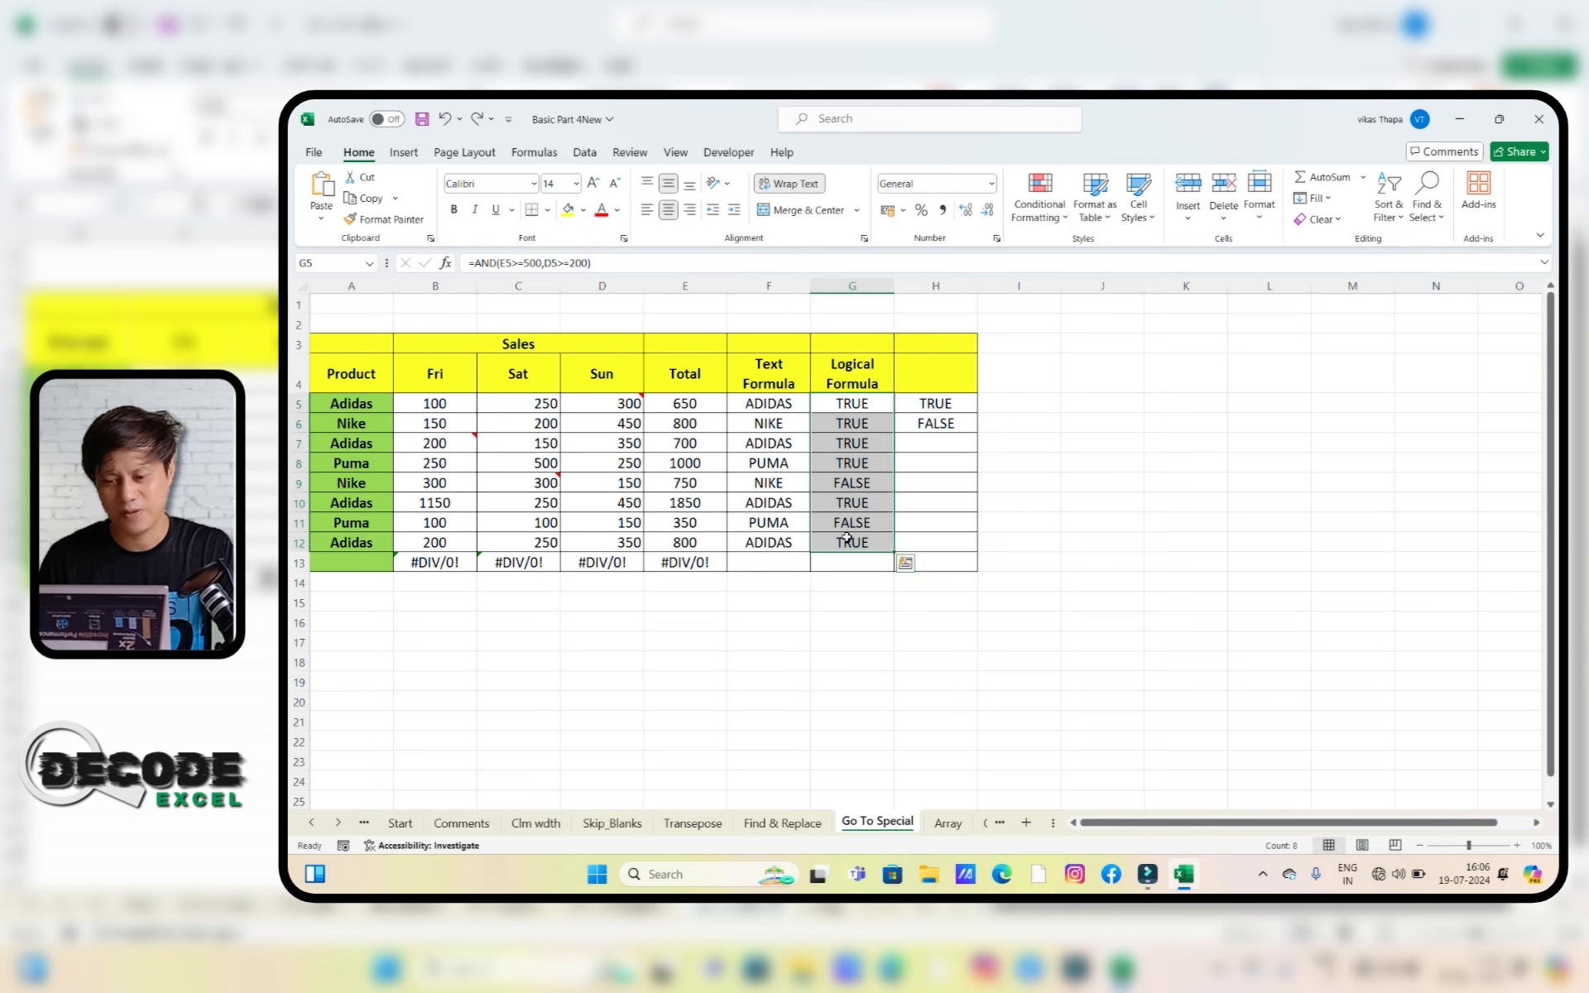
left_click(846, 420)
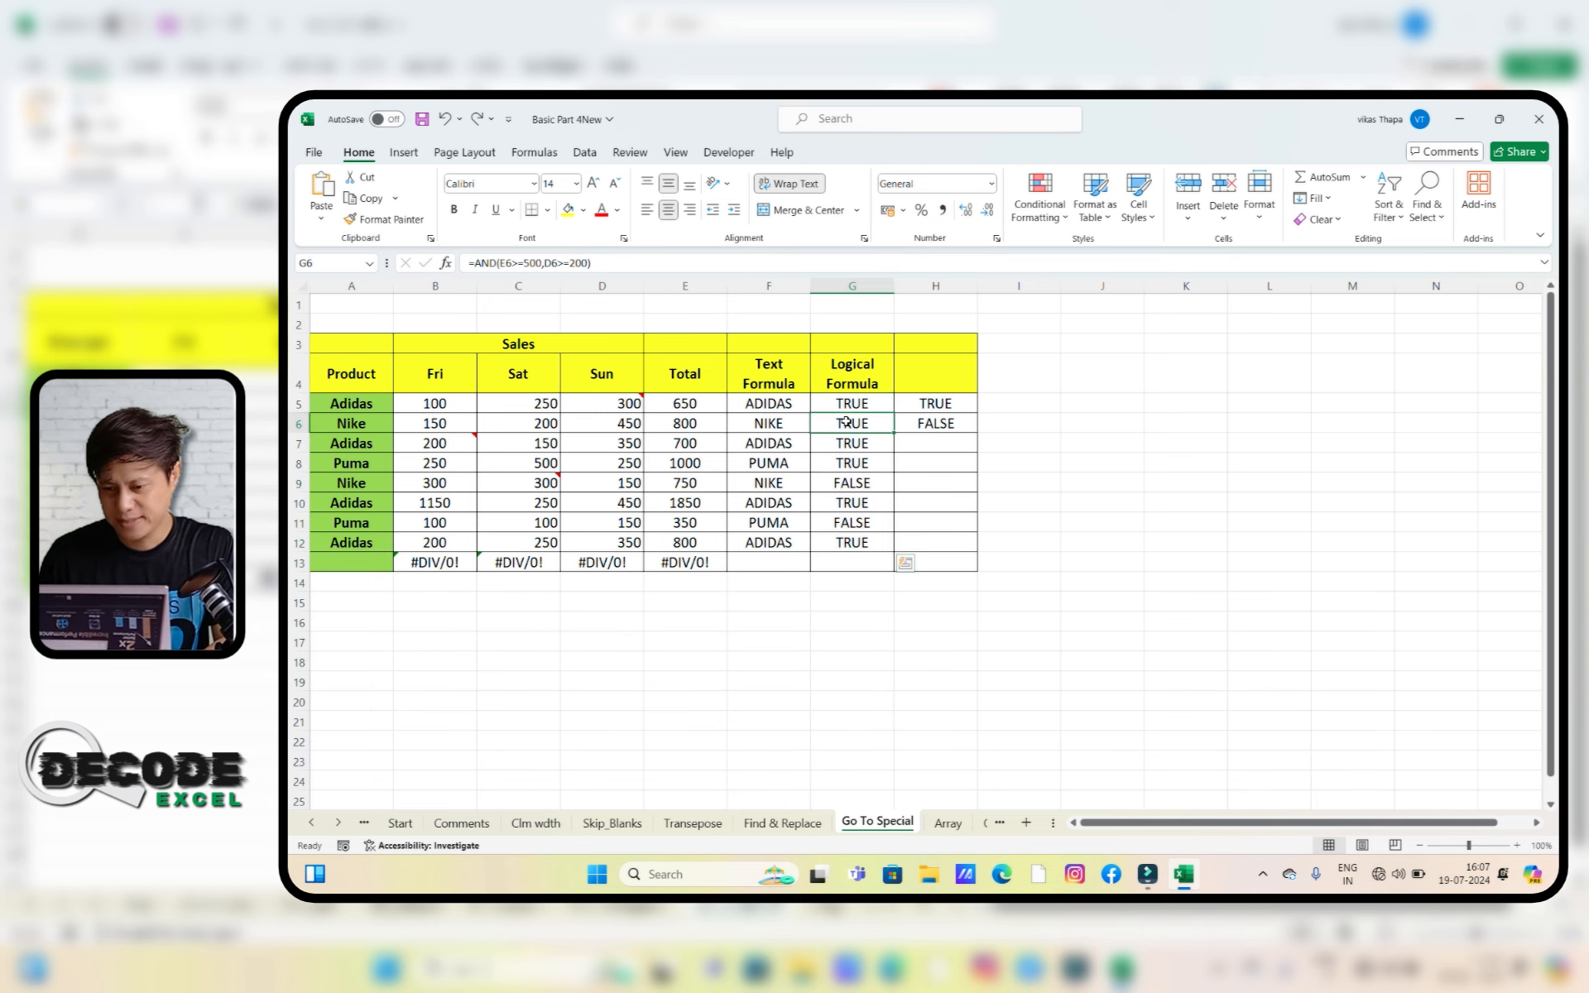
Select only the formulas in the table that return errors with Go To Special, excluding numbers, text and logicals
left_click(721, 449)
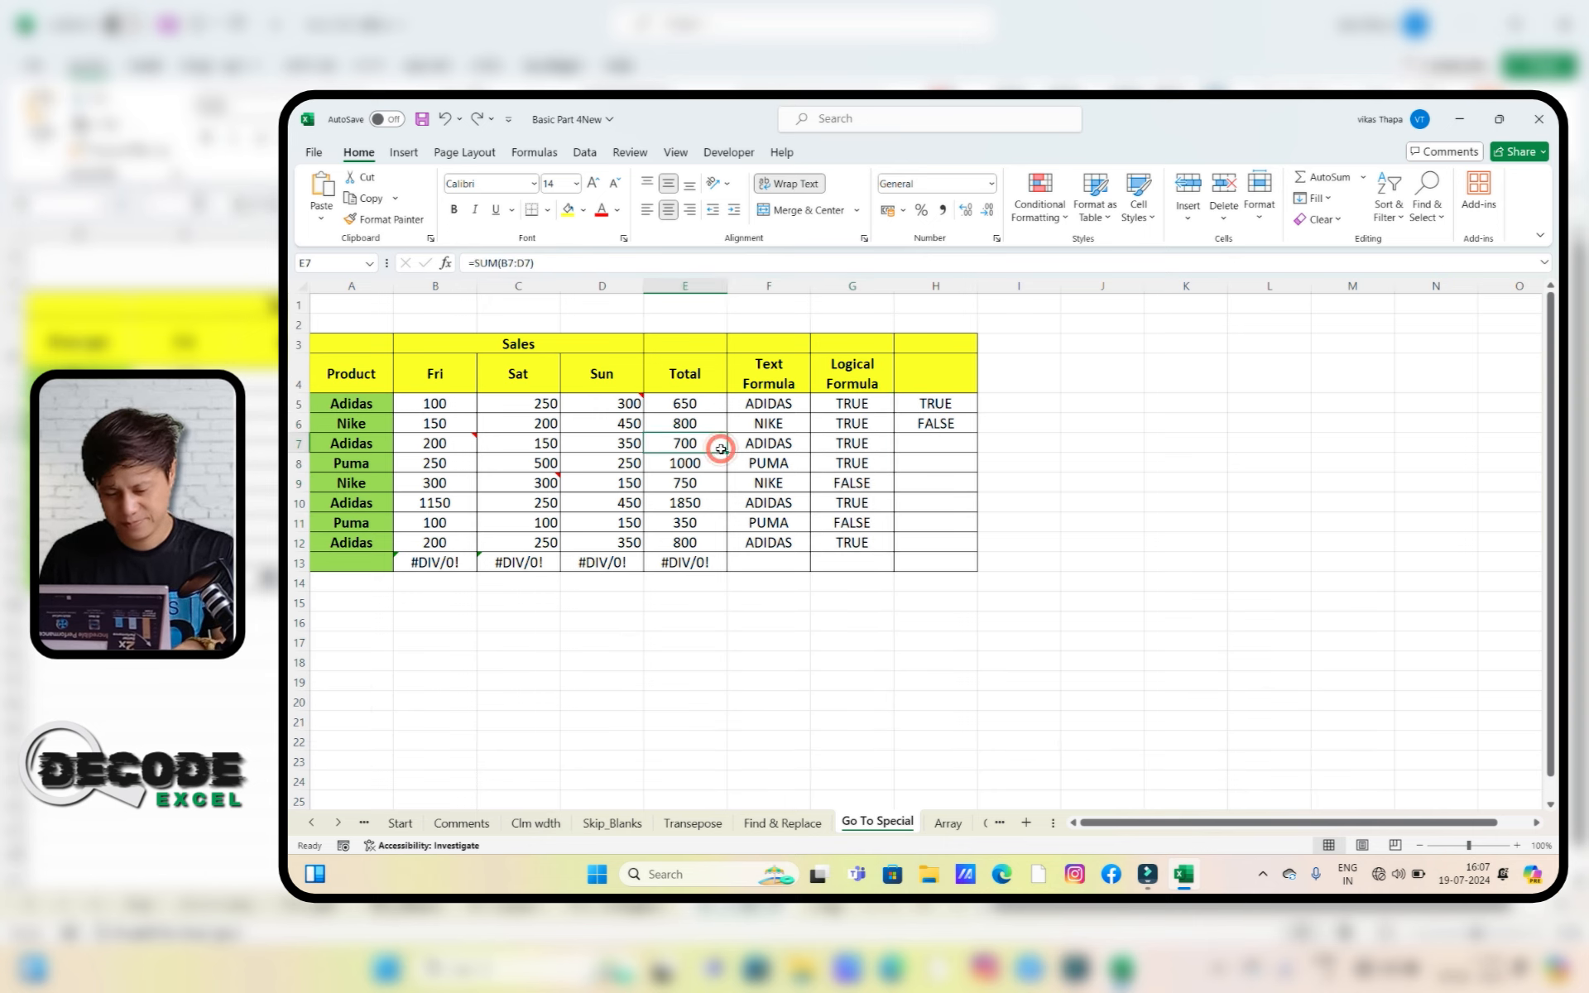
key("ctrl+a")
key("ctrl+g")
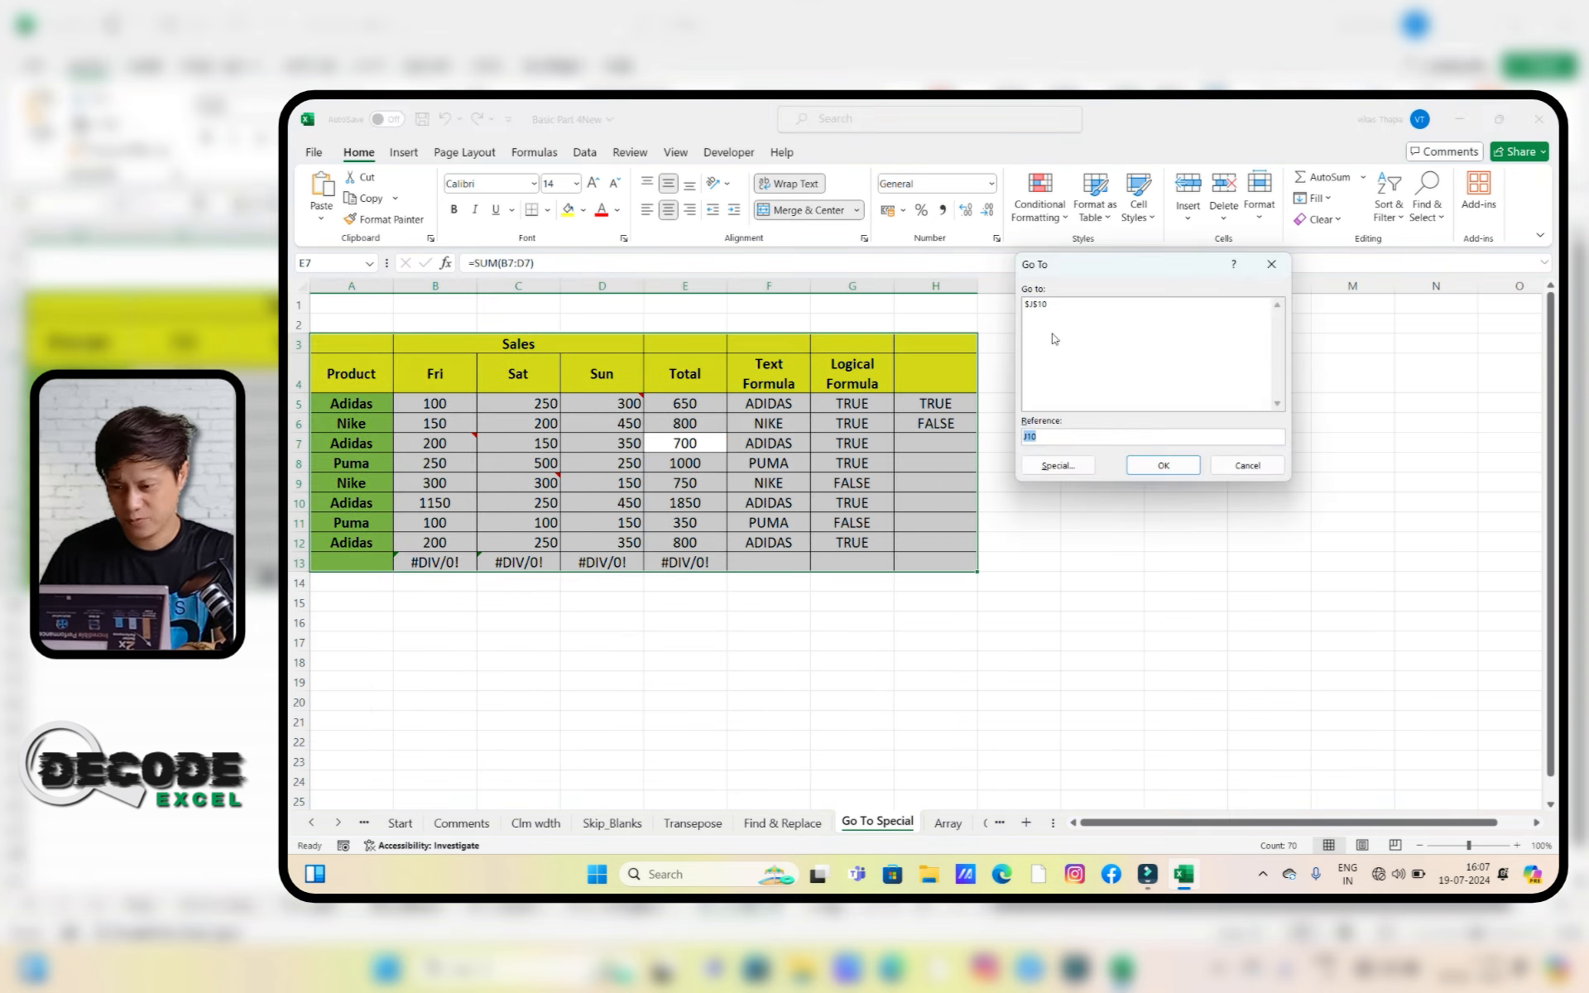
left_click(1060, 464)
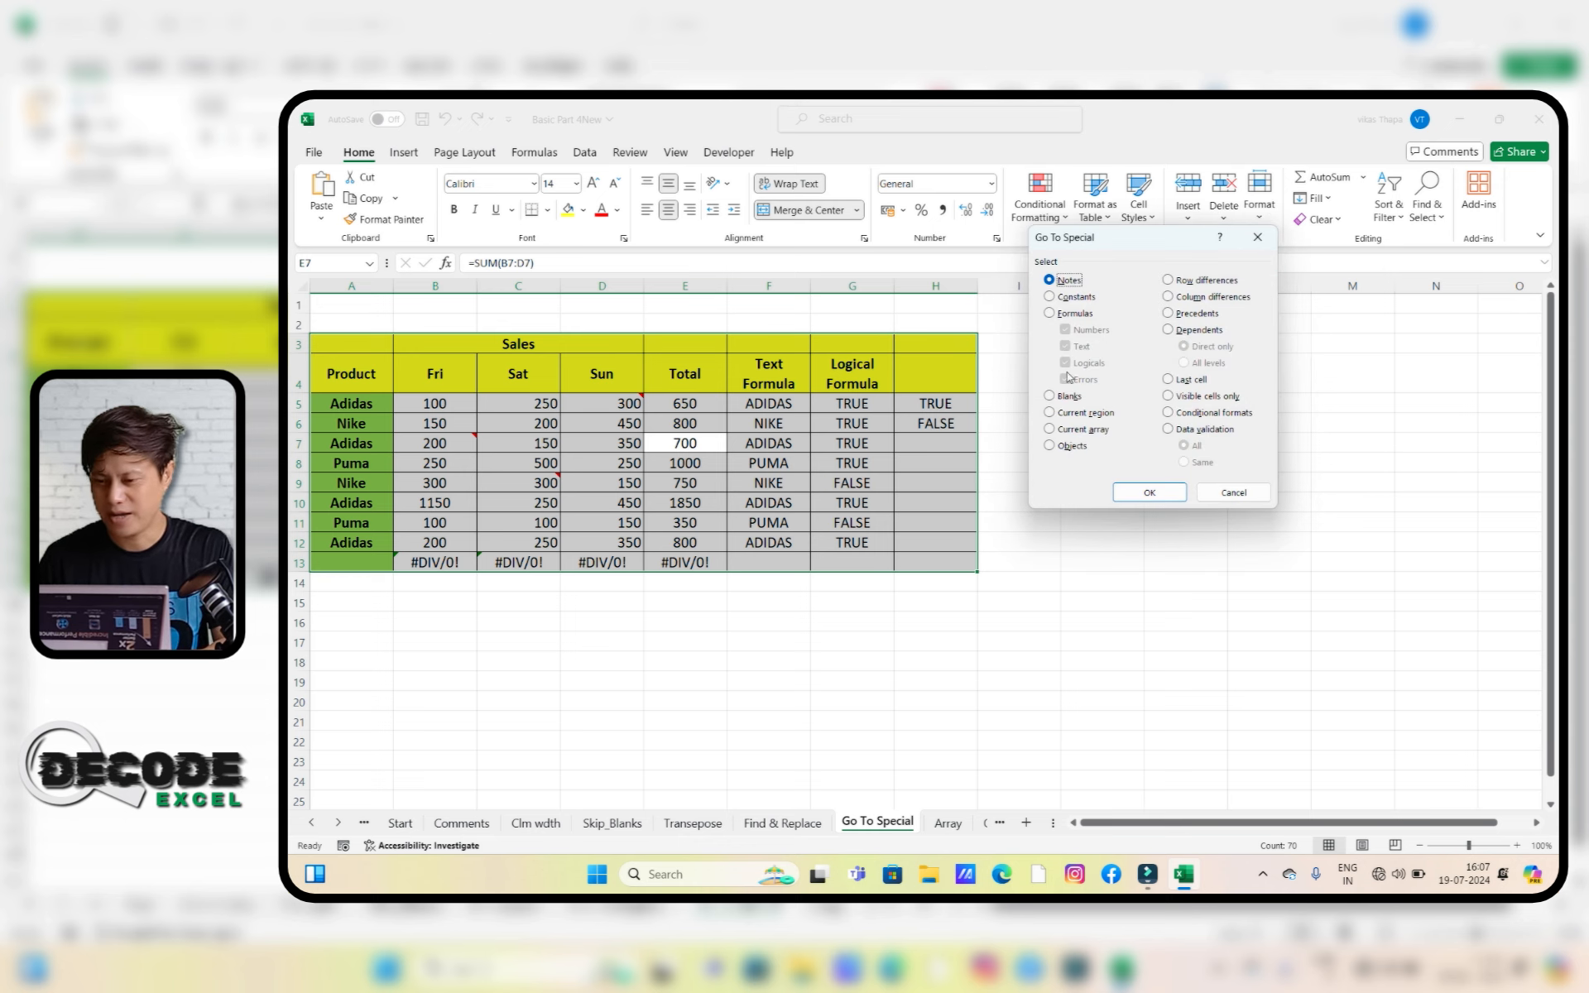
left_click(1050, 313)
left_click(1065, 330)
left_click(1066, 362)
left_click(1065, 346)
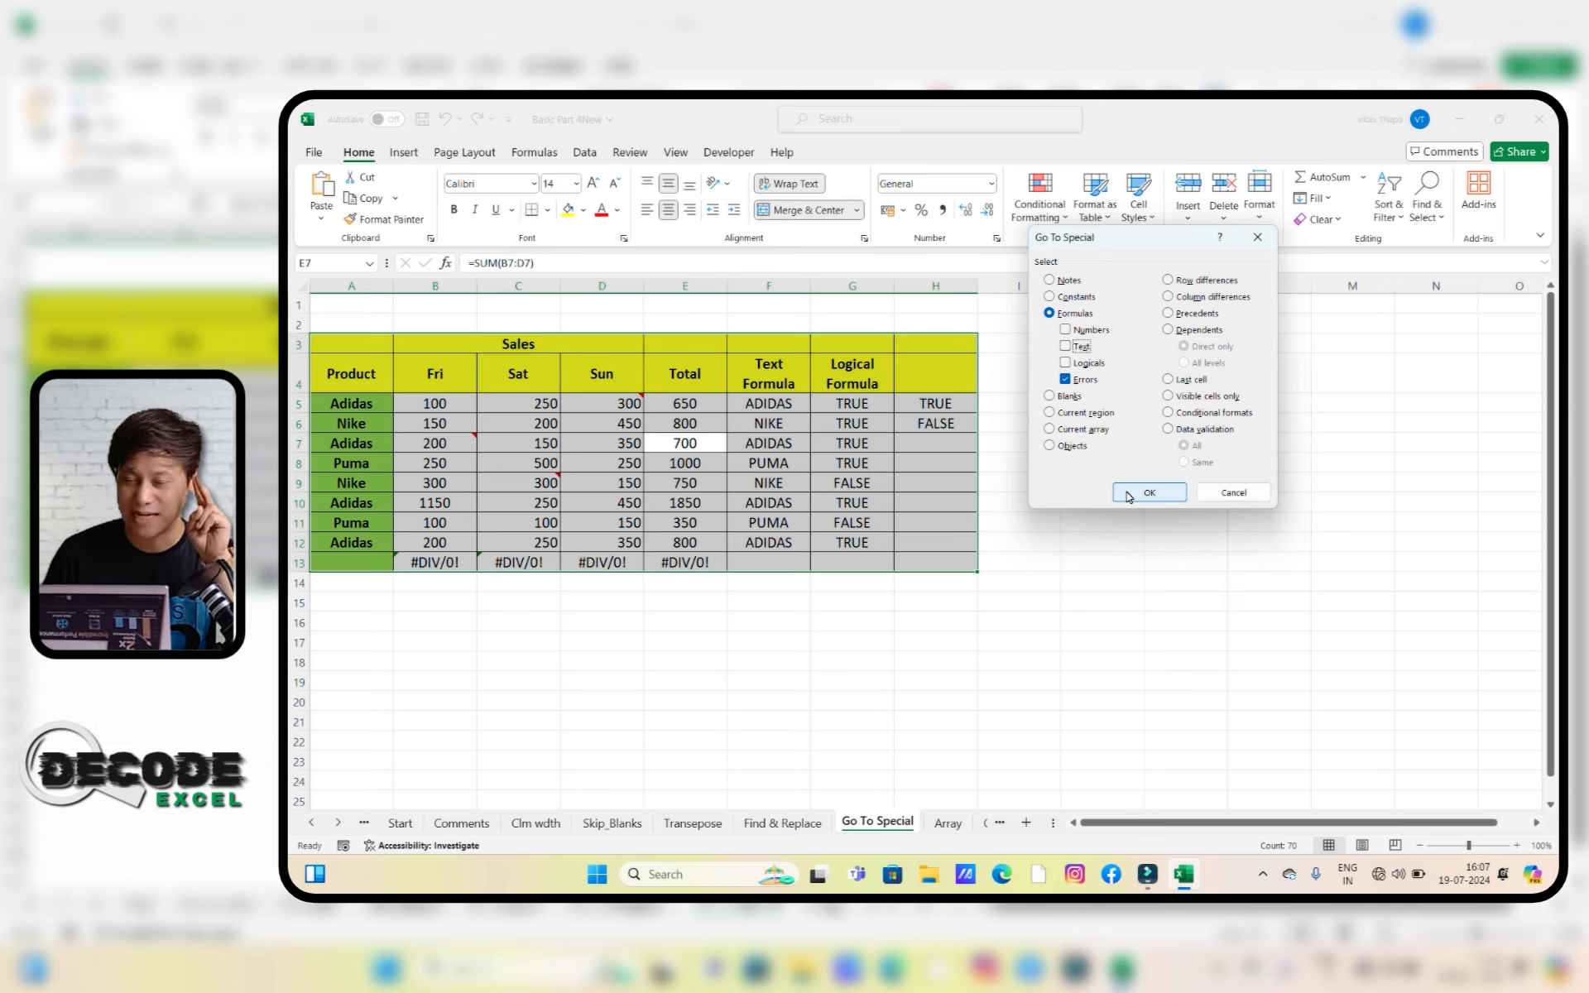
left_click(1128, 494)
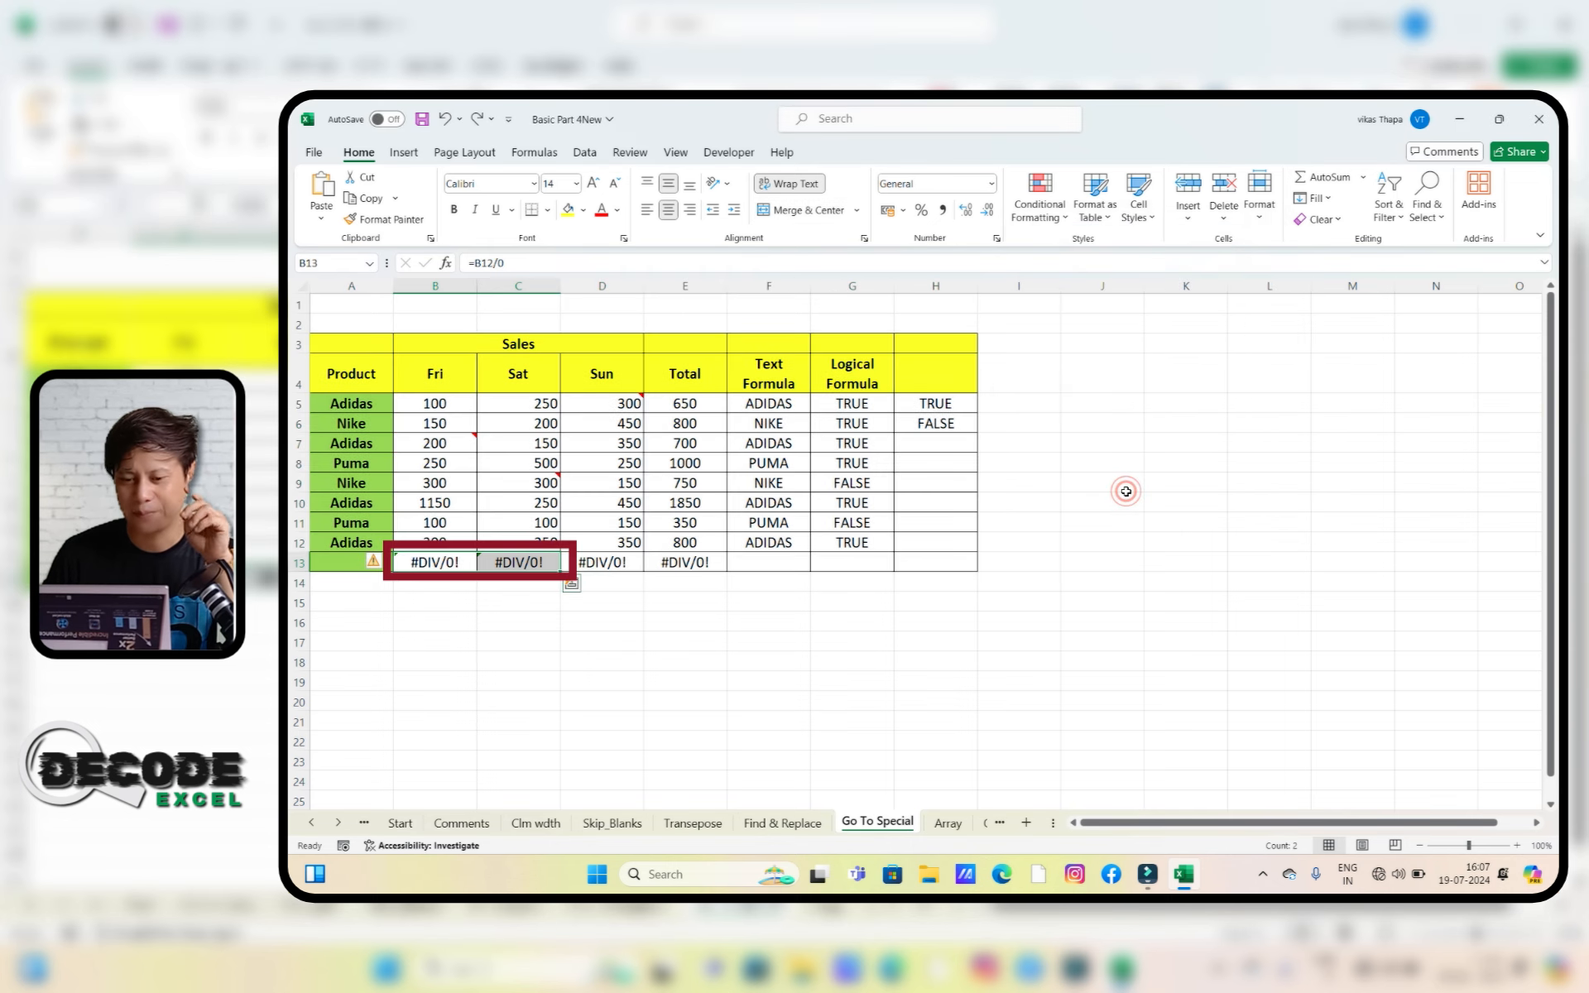
Fill the selected error formula cells with yellow, then inspect the contents of D13 and E13
left_click(567, 211)
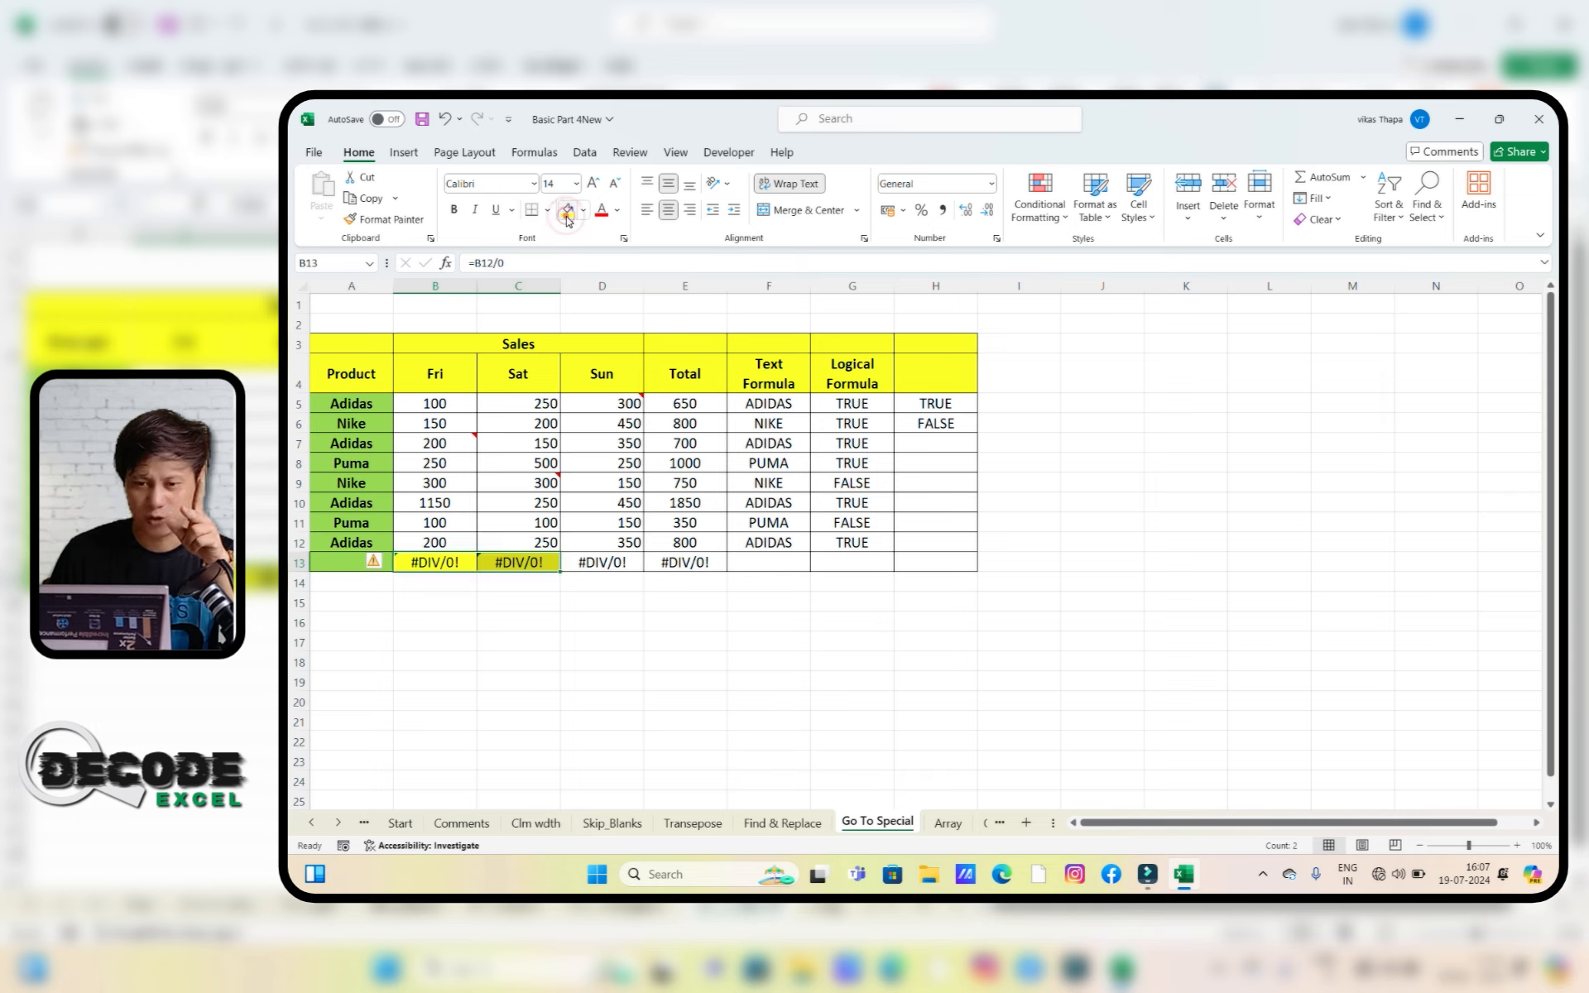
left_click(612, 553)
left_click(663, 557)
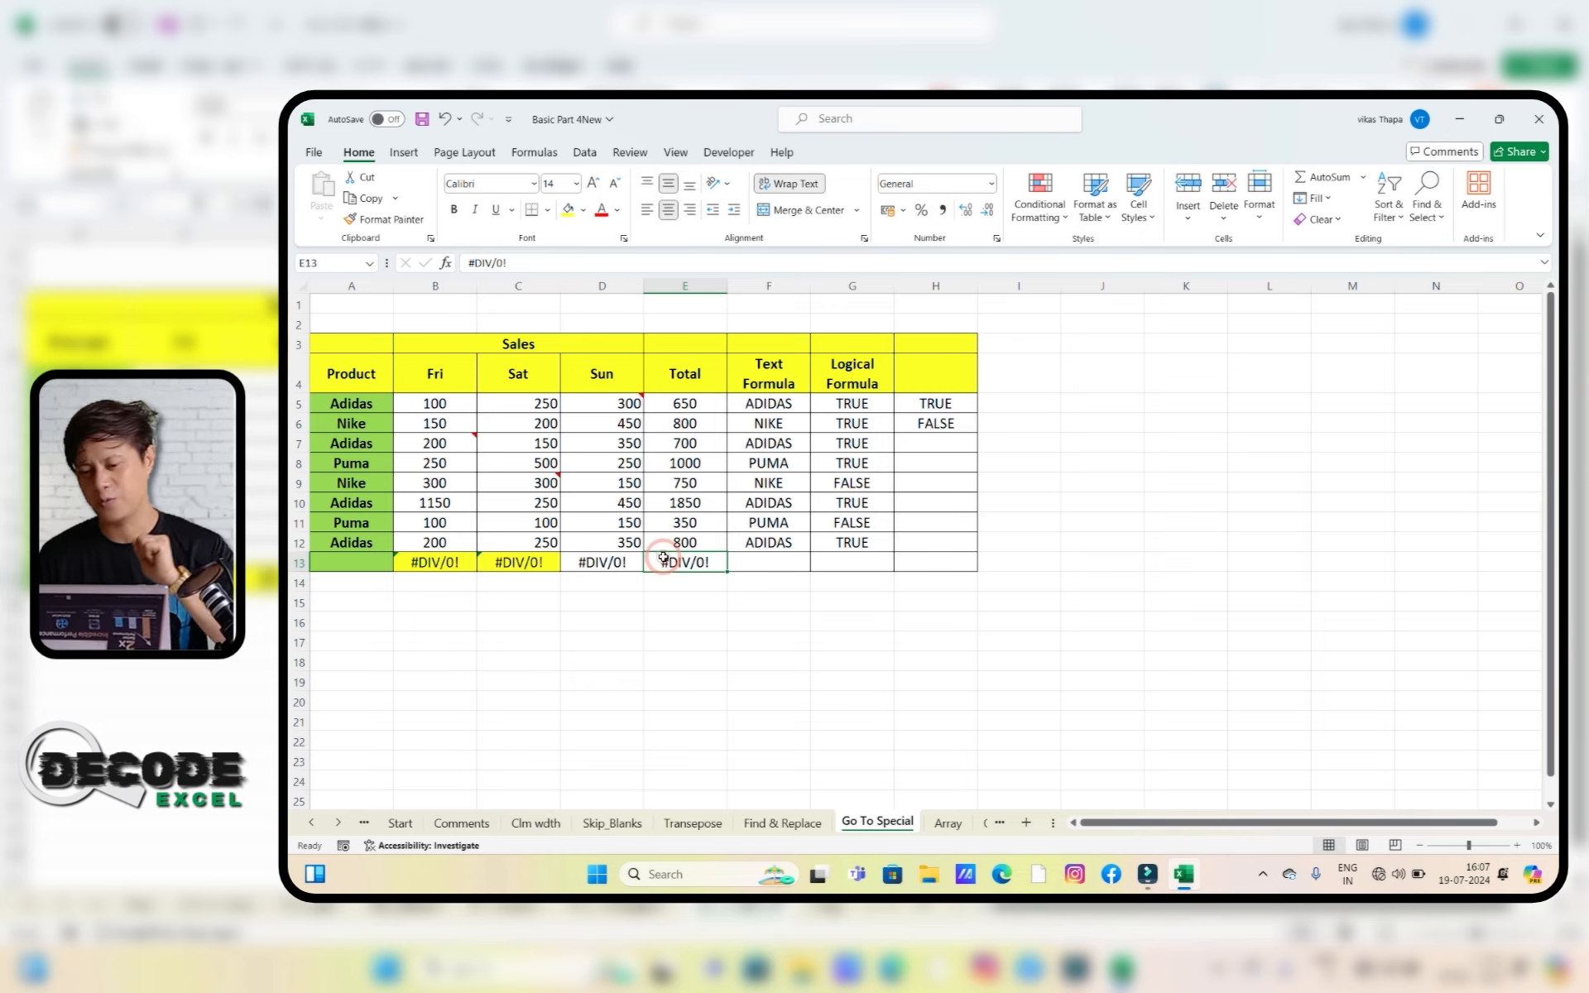
Select all blank cells in the sales table with the Blanks option of Go To Special
key("ctrl+g")
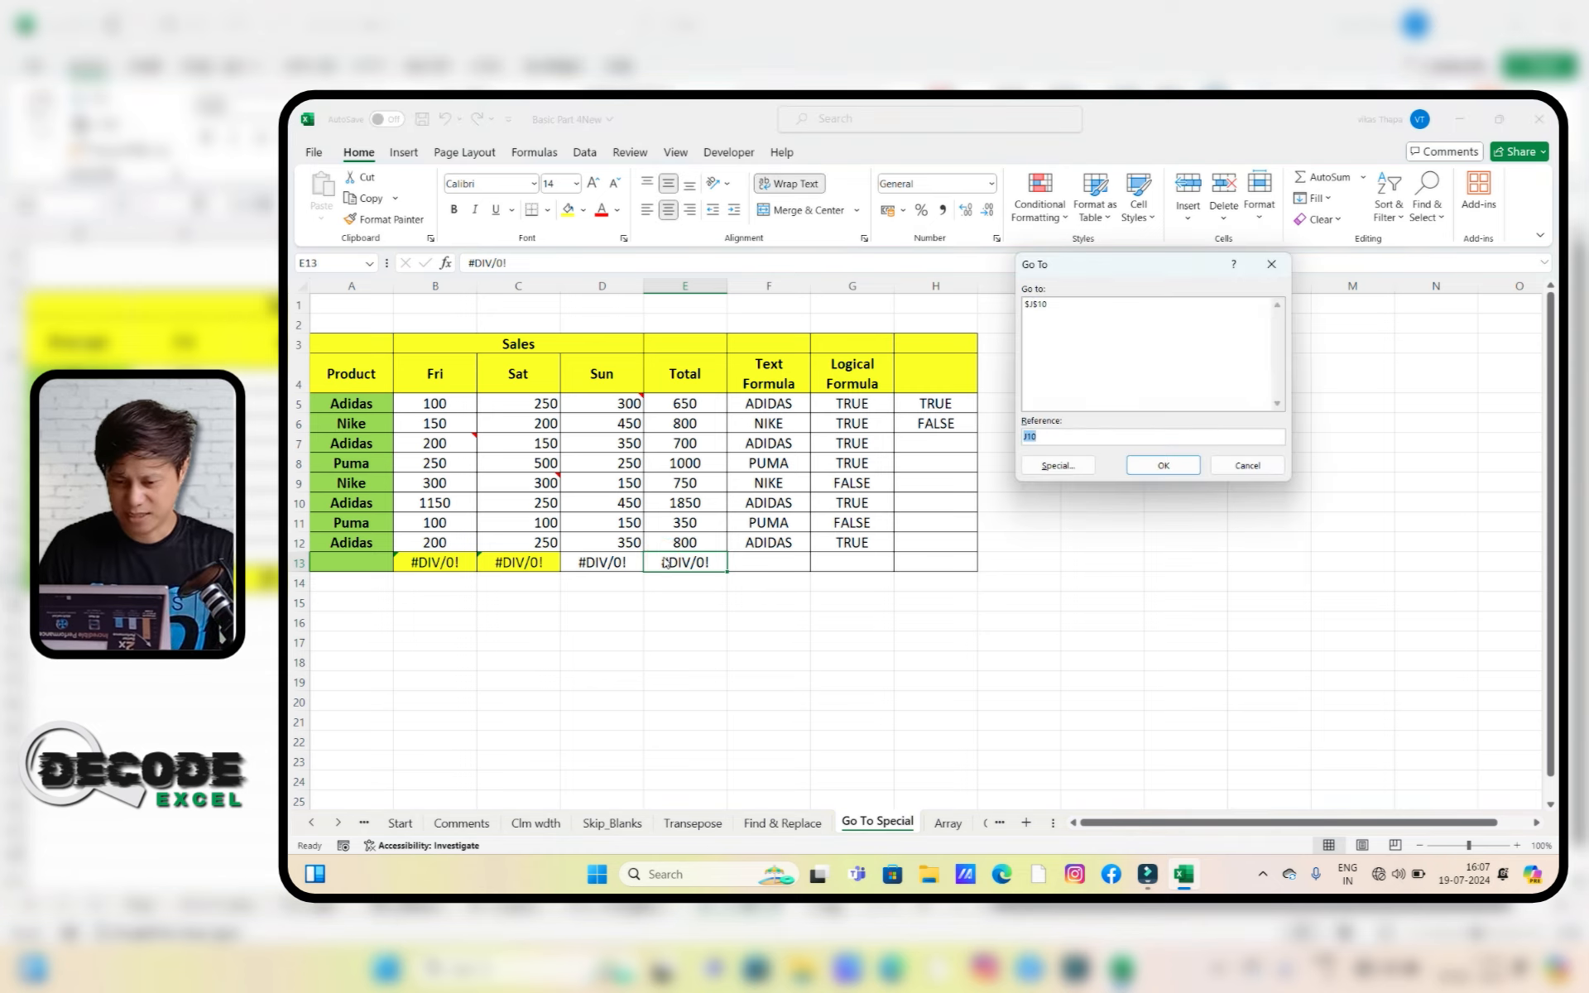
left_click(1056, 465)
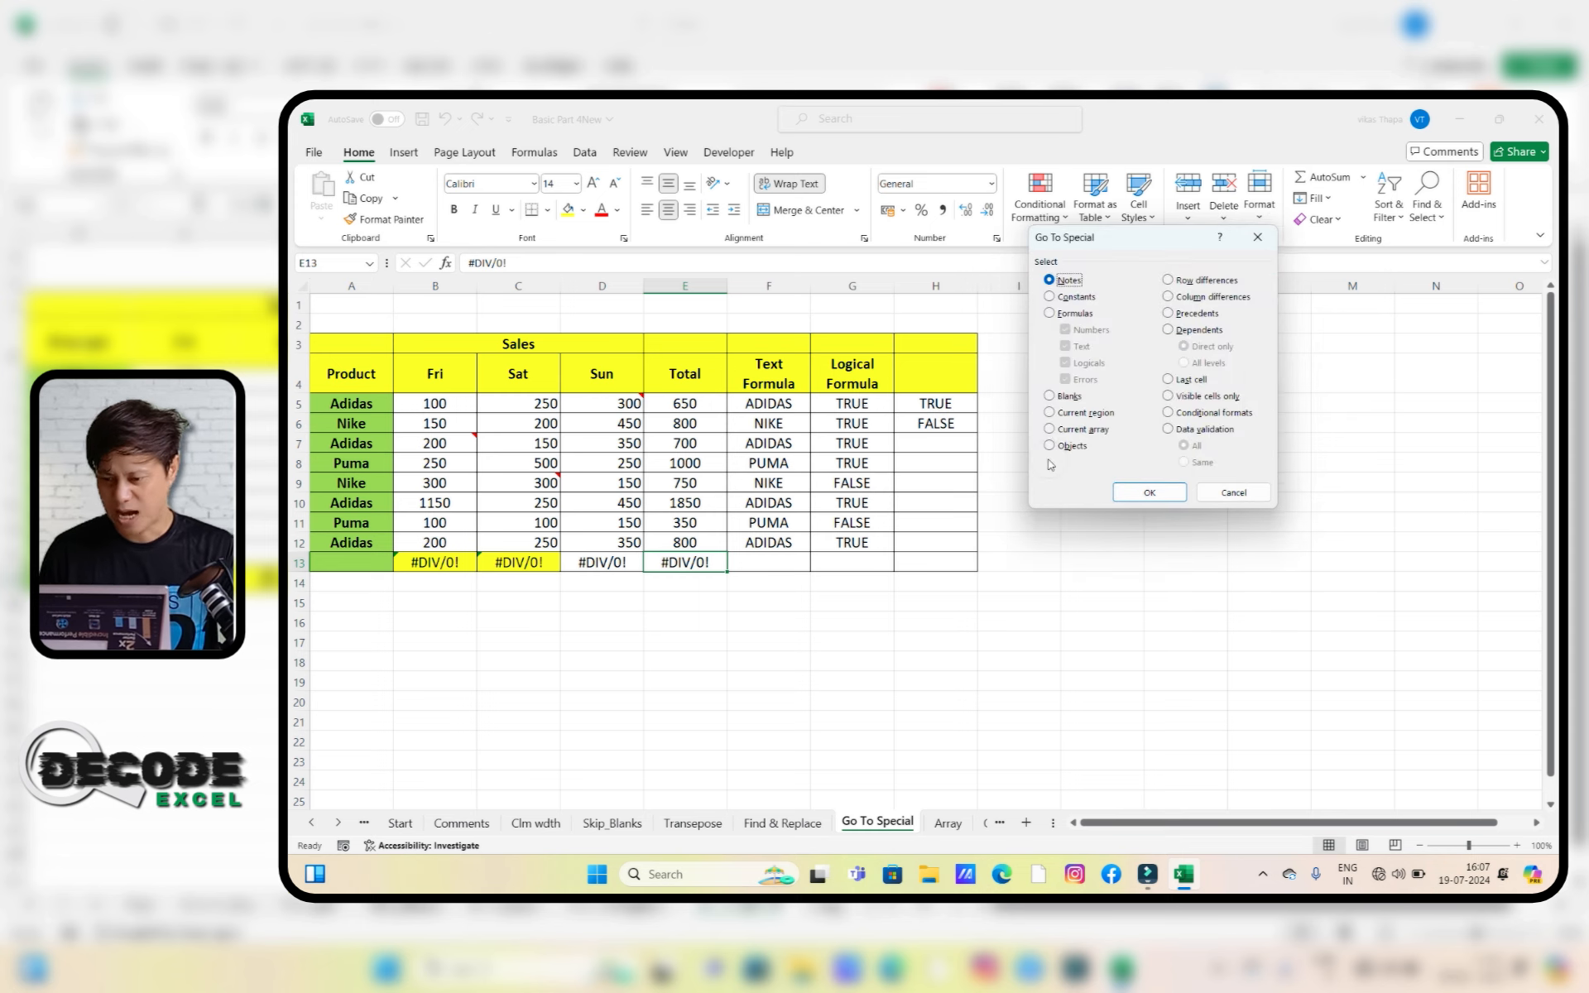
left_click(1050, 397)
left_click(1119, 494)
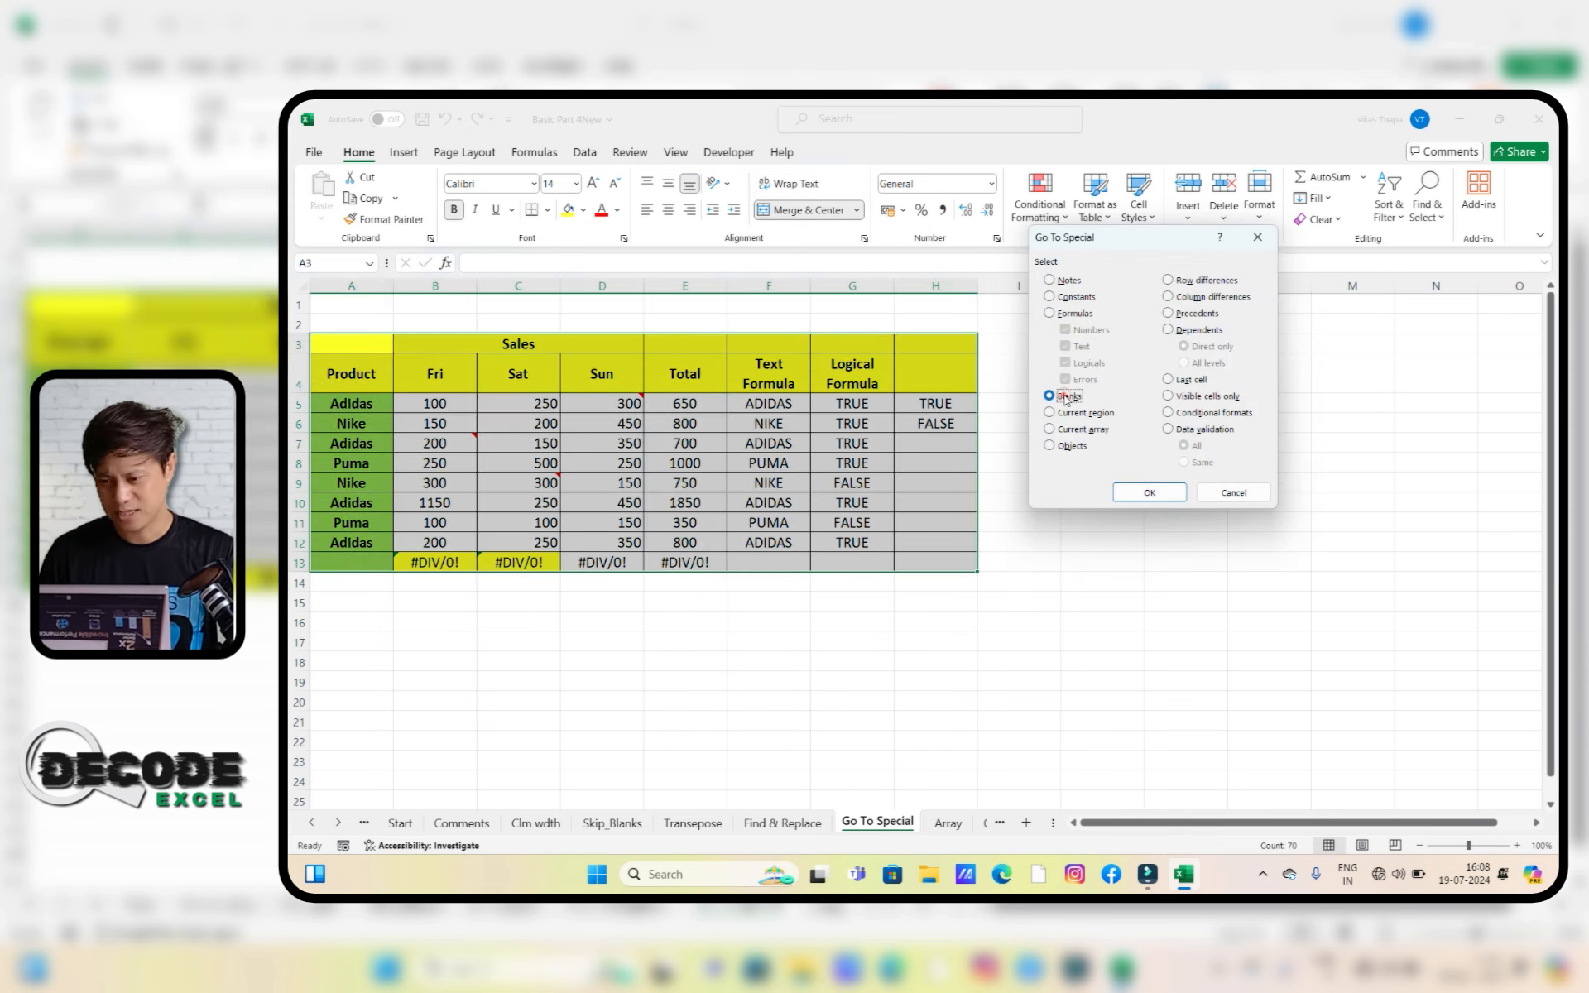
left_click(1051, 397)
left_click(1141, 490)
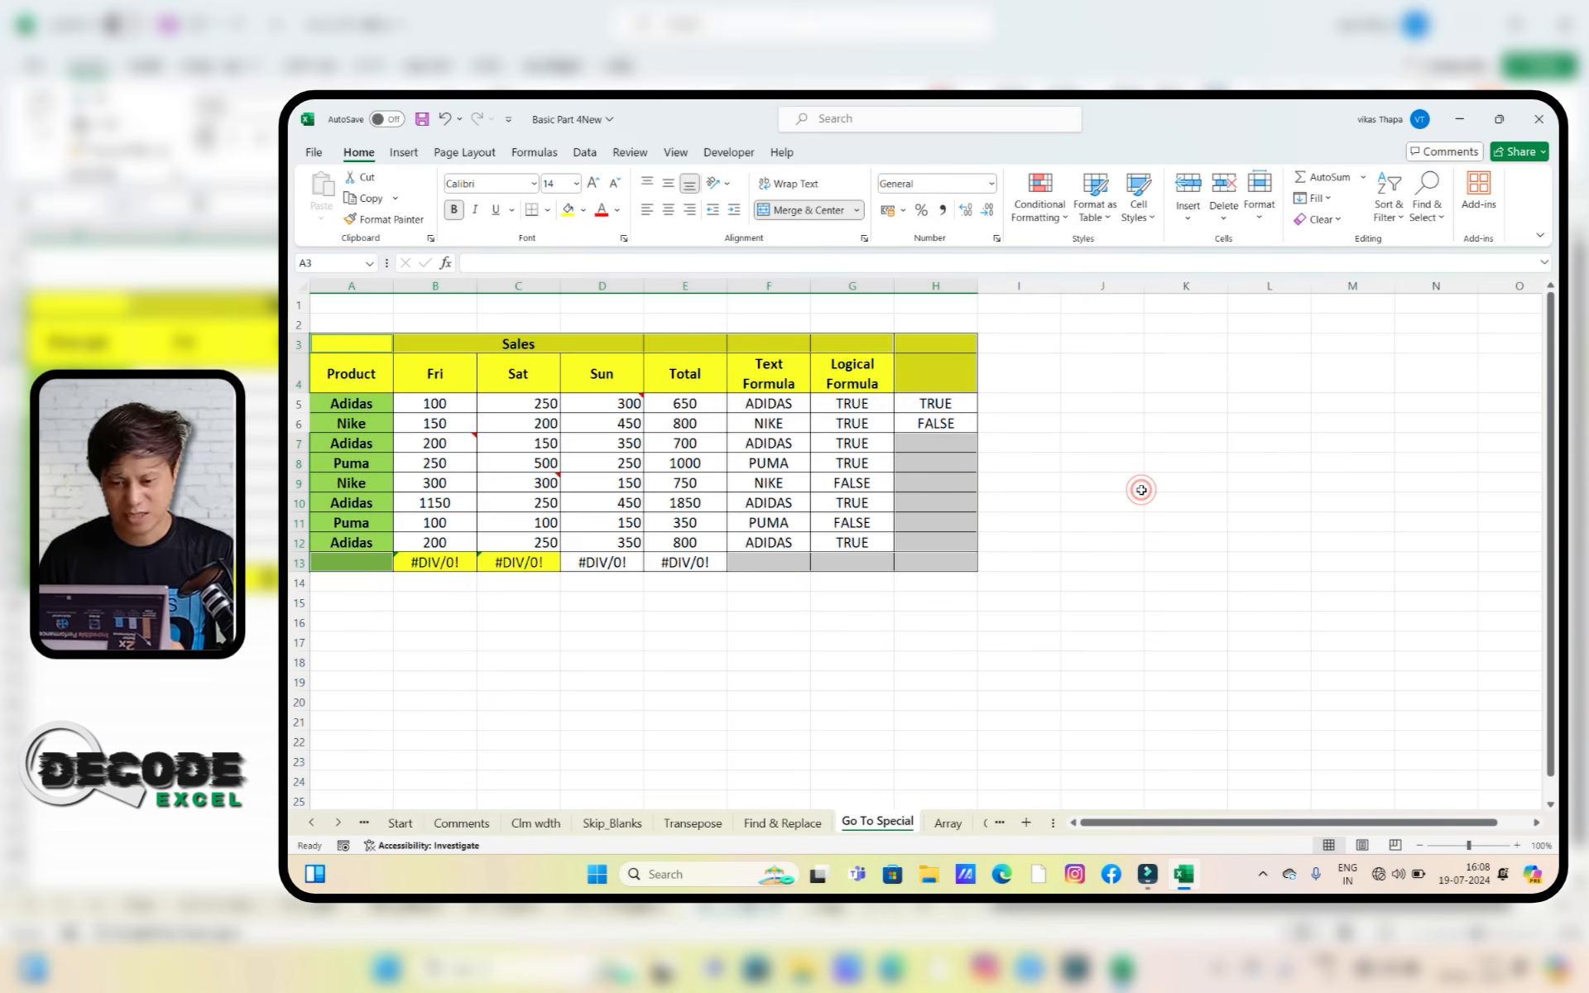
Select the whole sales table from cell G13 with the Current region option of Go To Special
left_click(947, 727)
left_click(839, 558)
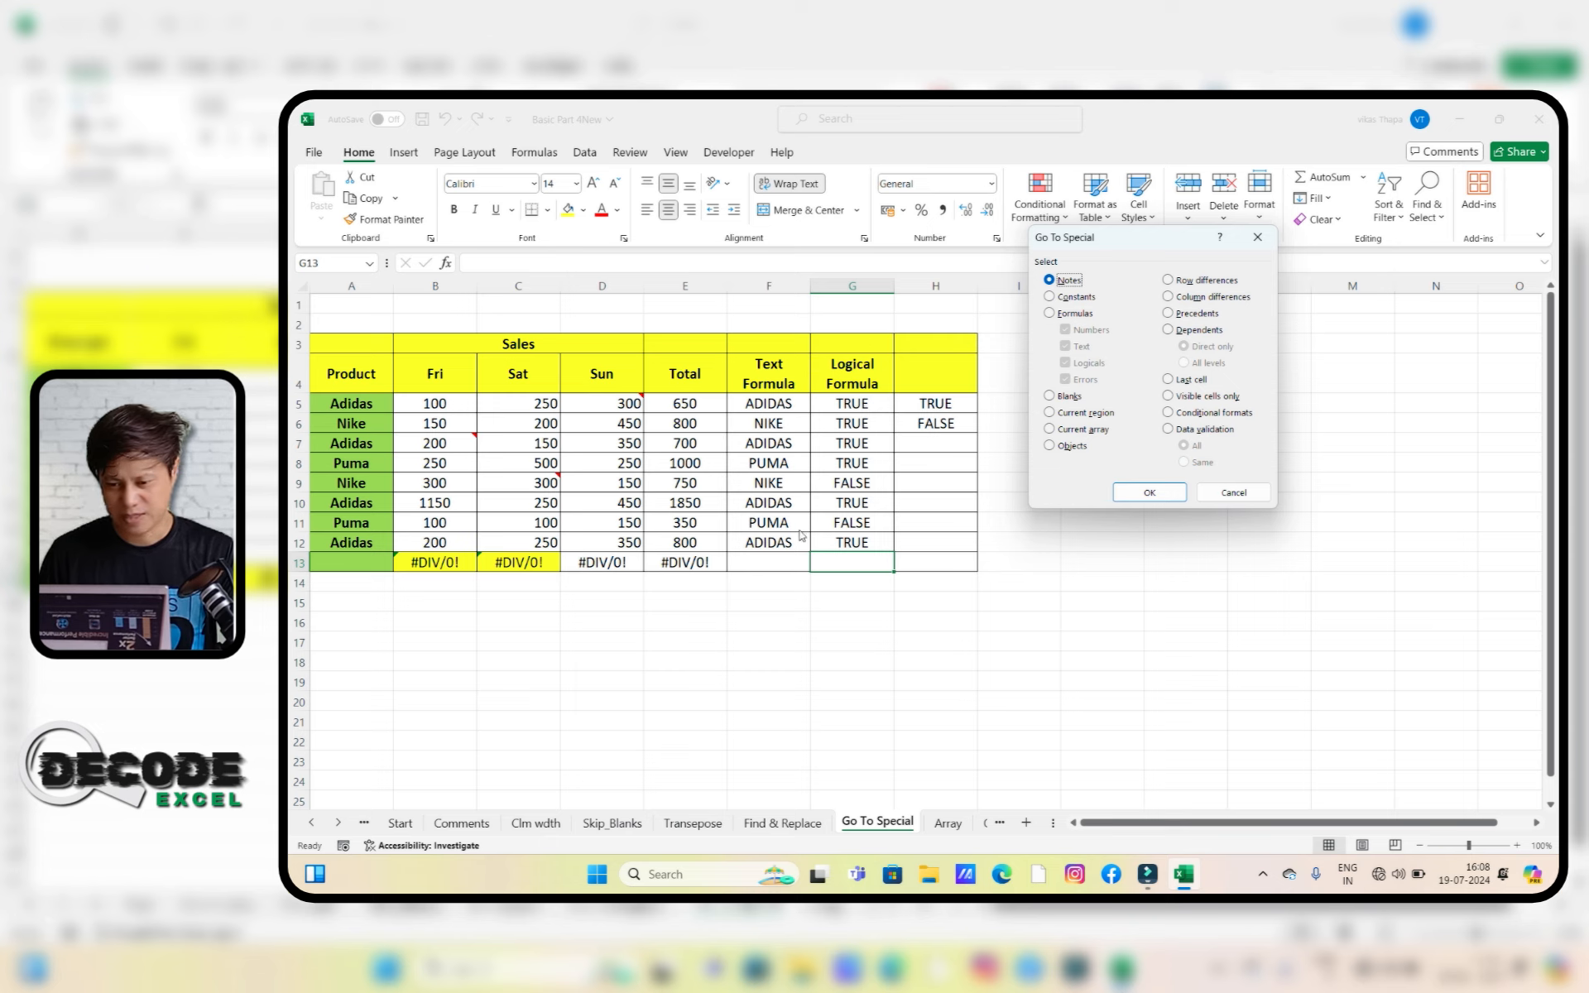
left_click(1053, 413)
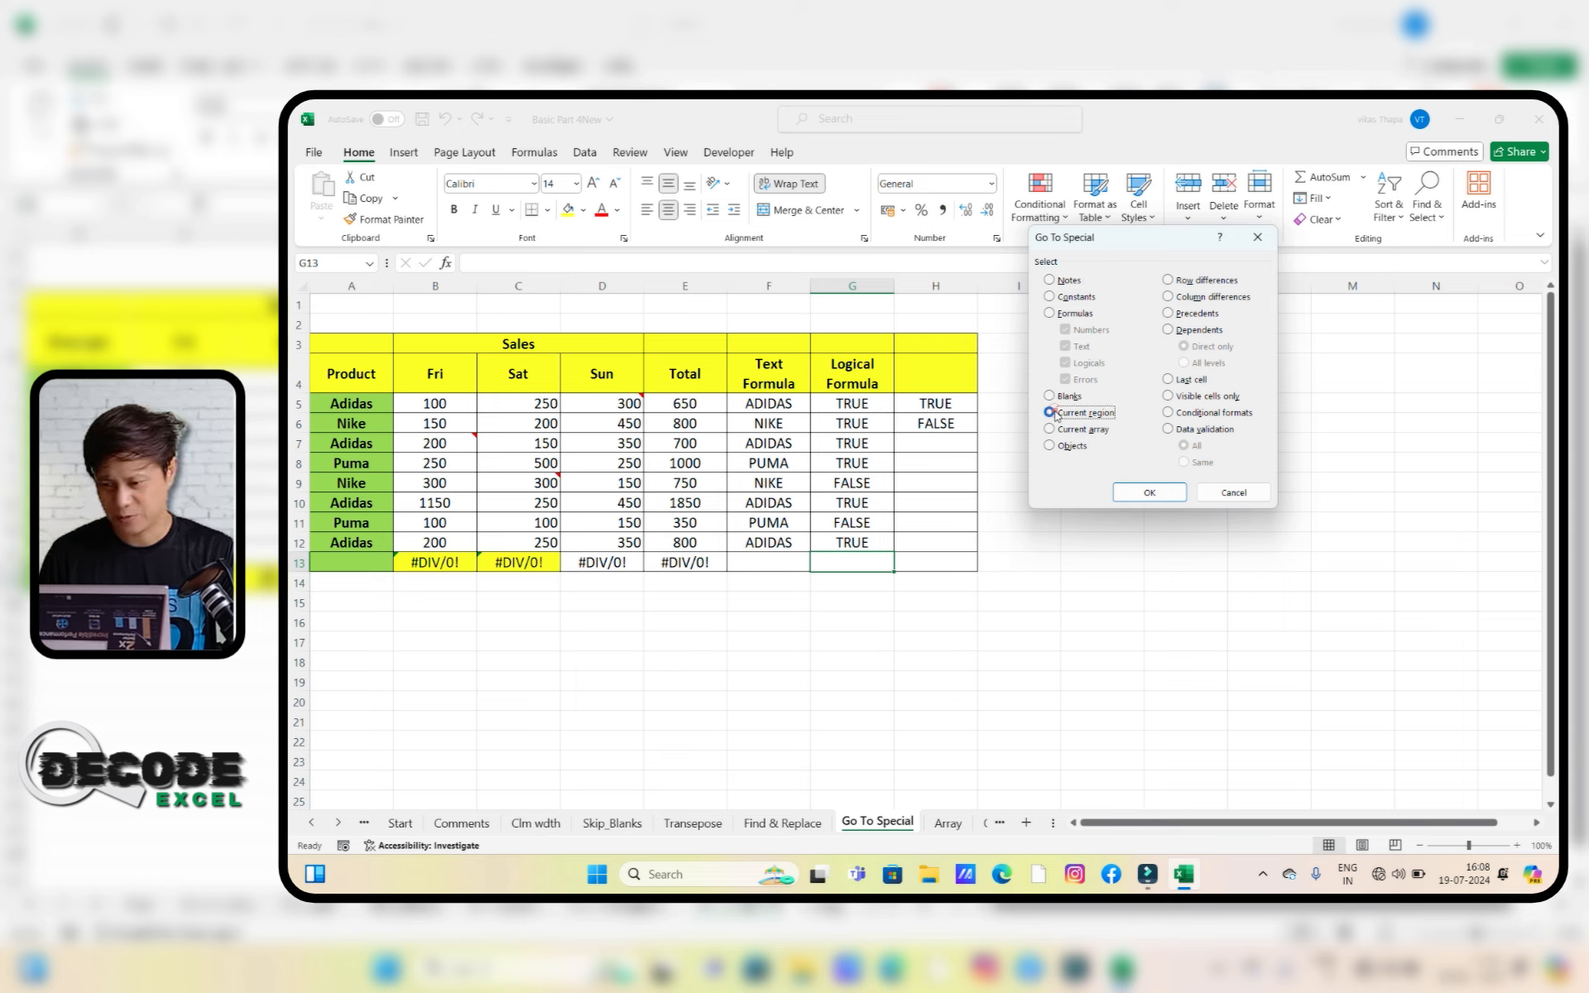
left_click(1137, 491)
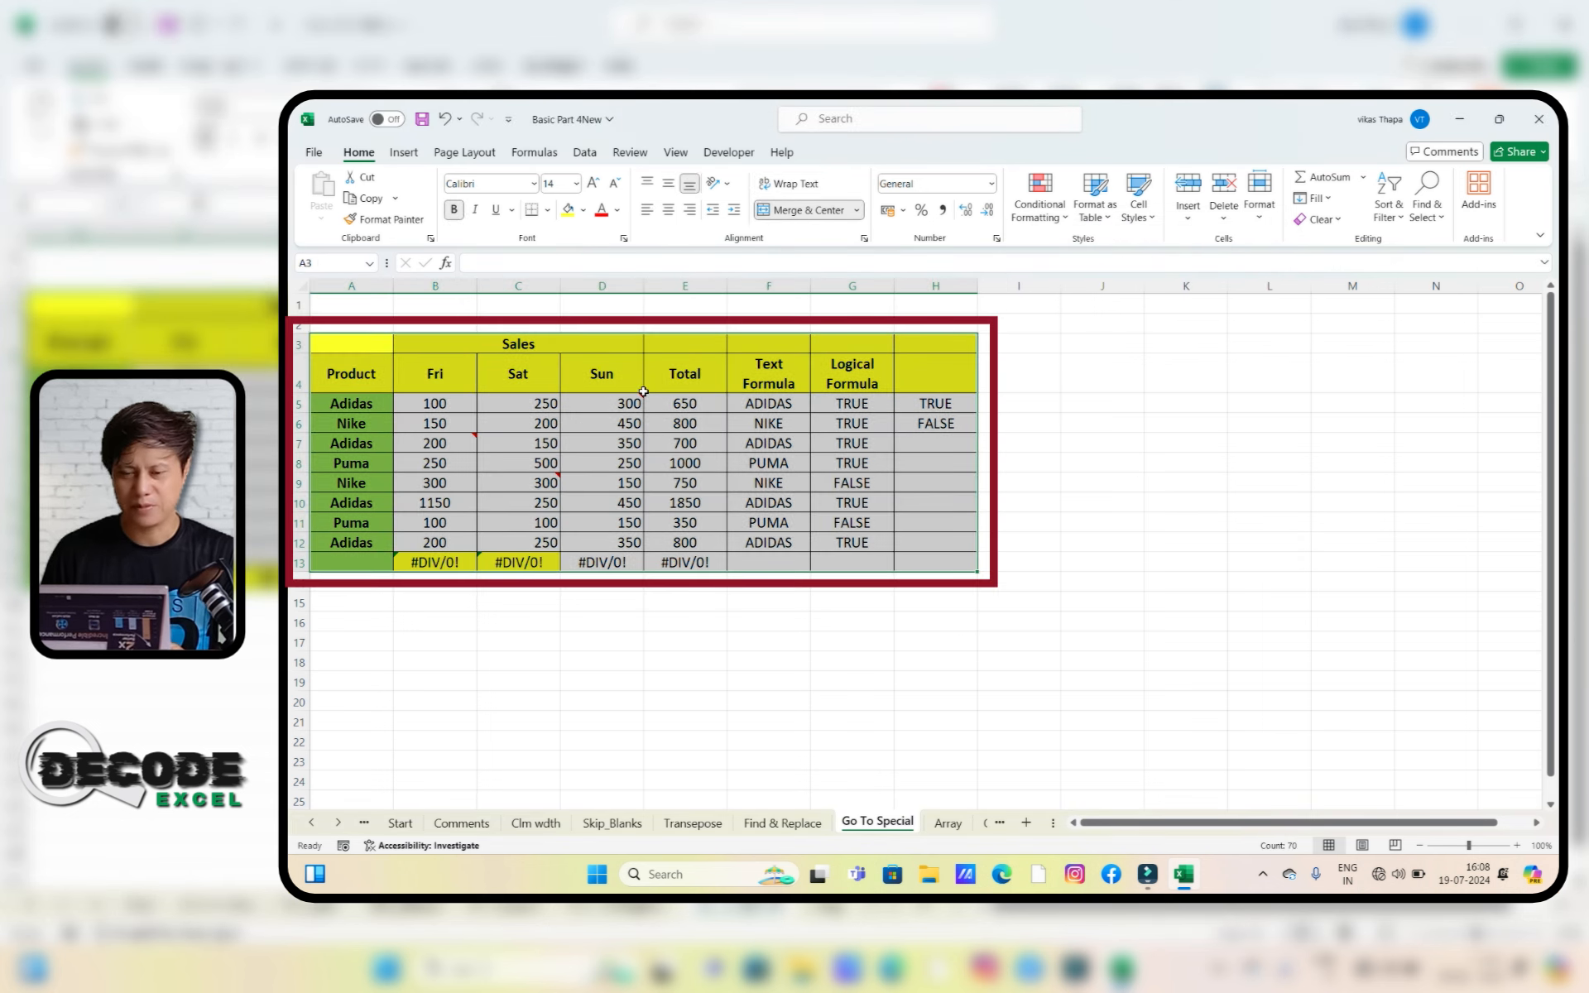
Enter four sample first names in the empty block D17:E18 below the sales table, one name per cell
left_click(592, 636)
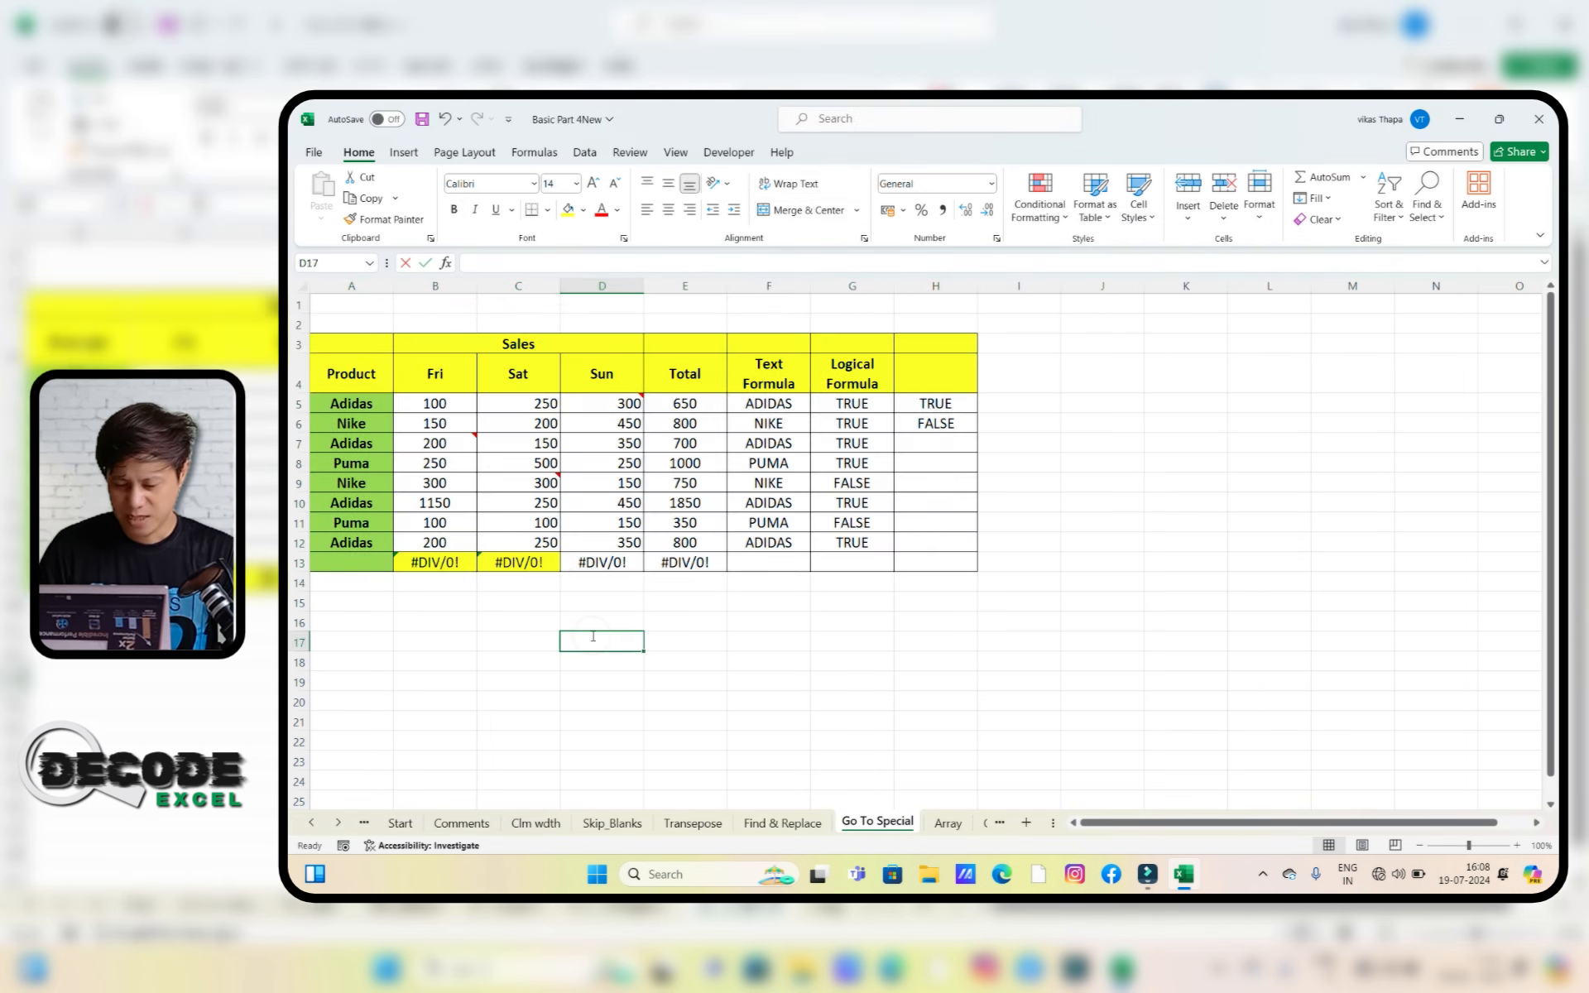
type("vikas")
key("Return")
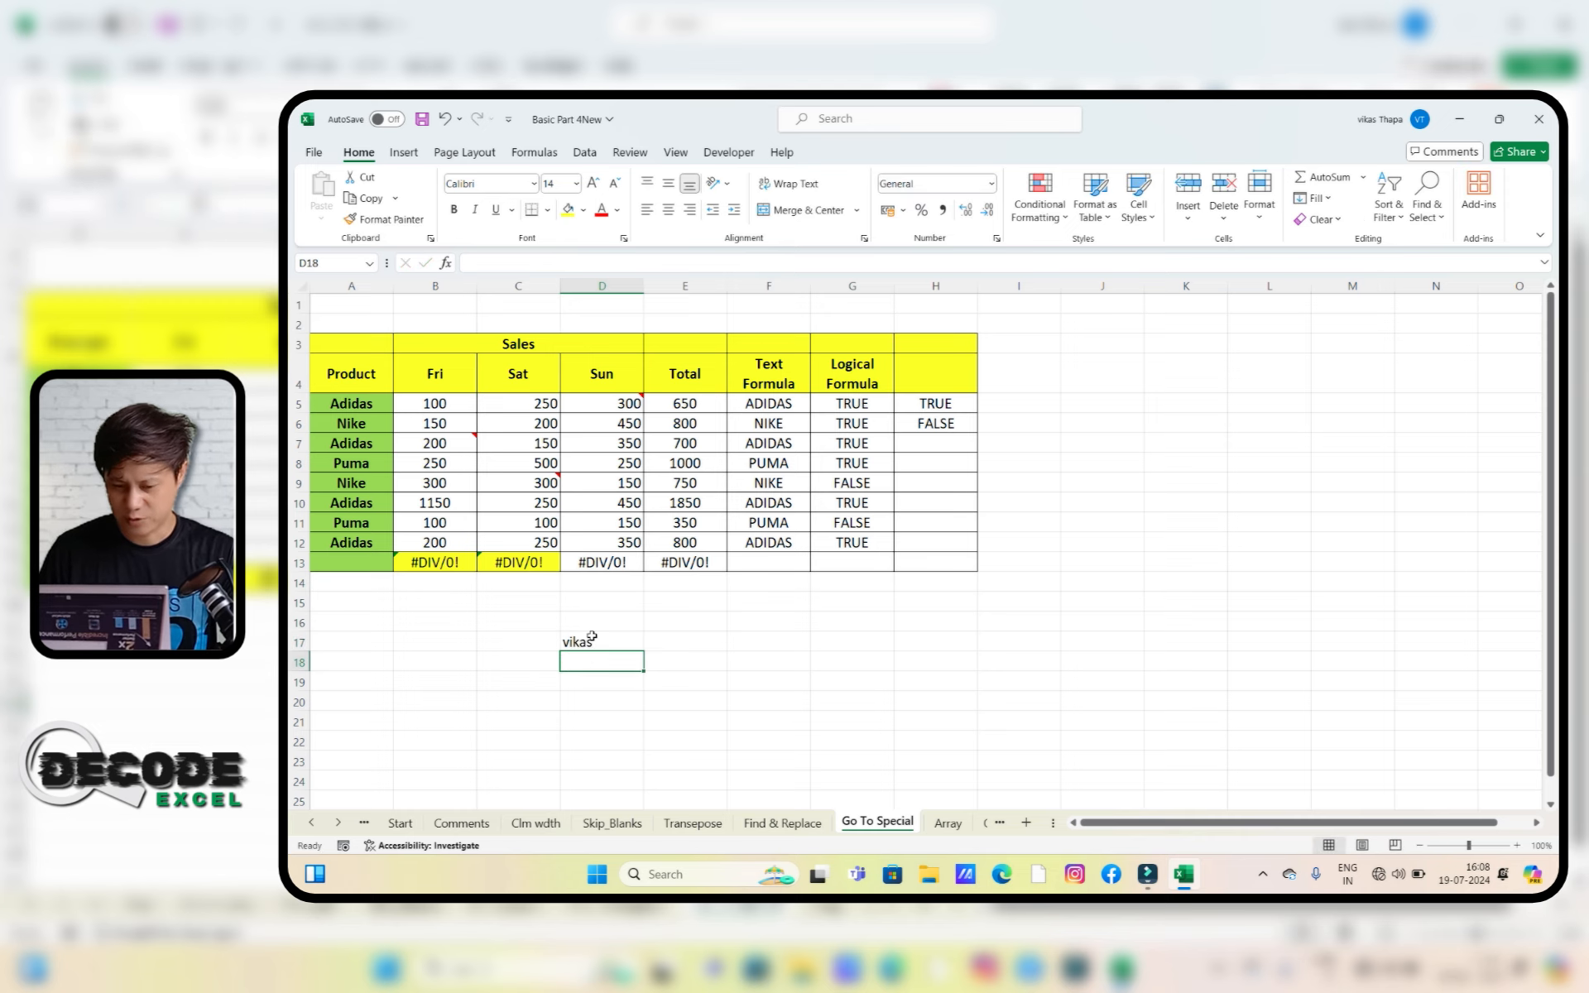
type("rihit")
key("Tab")
type("vinod")
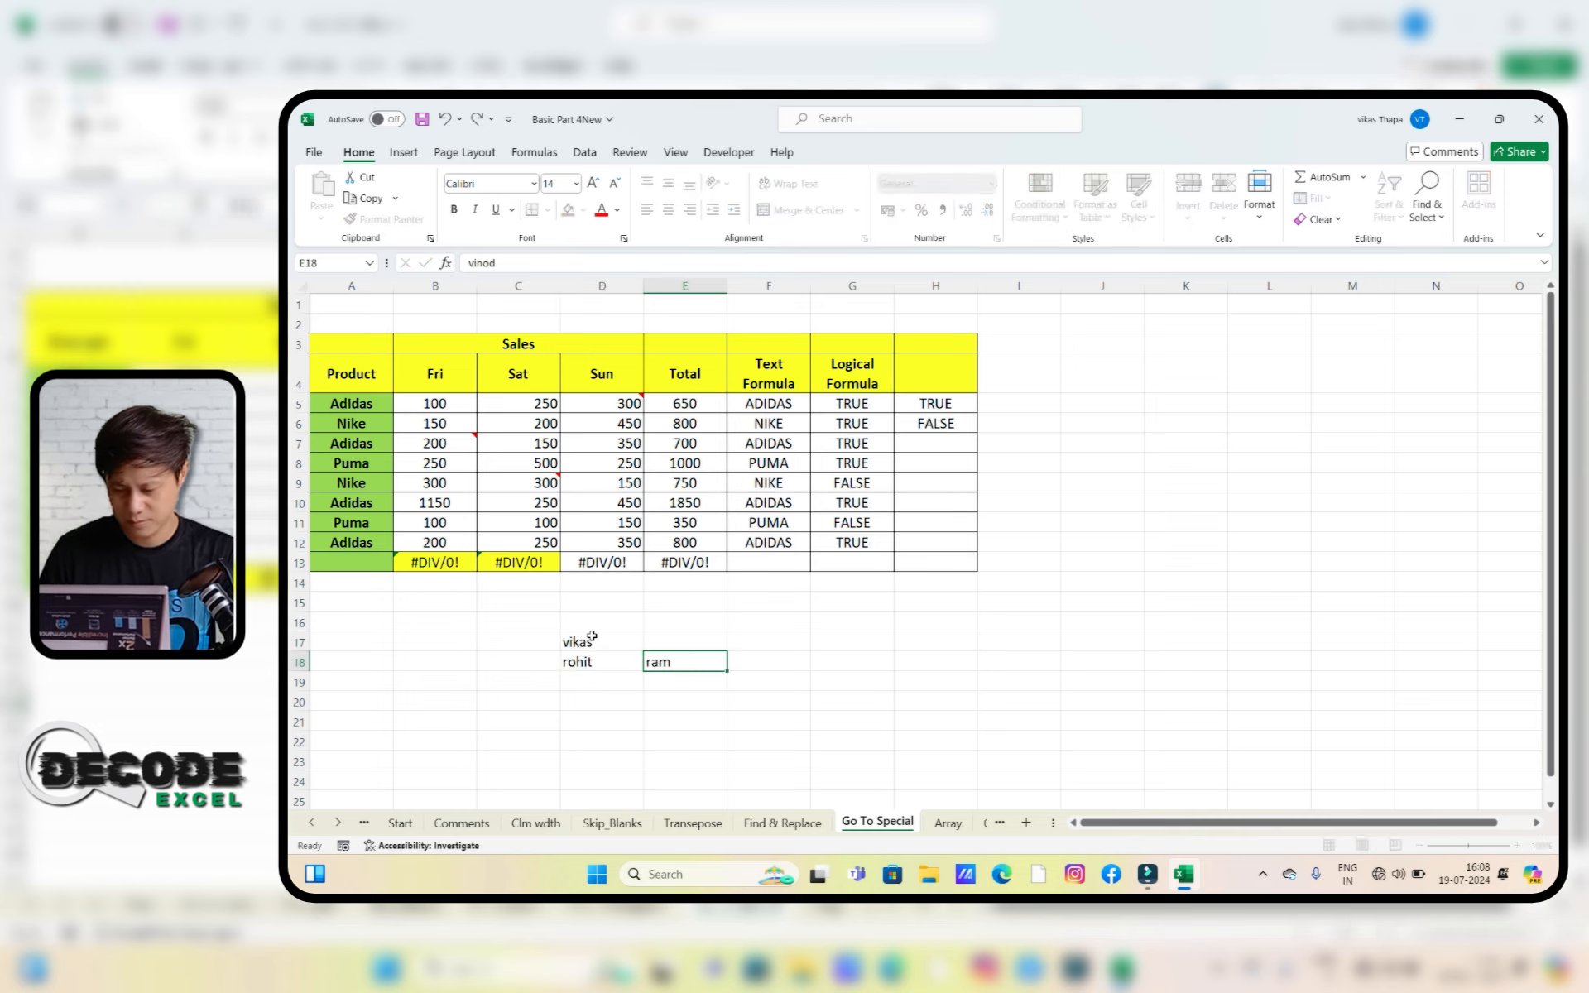
key("ctrl+Return")
key("Up")
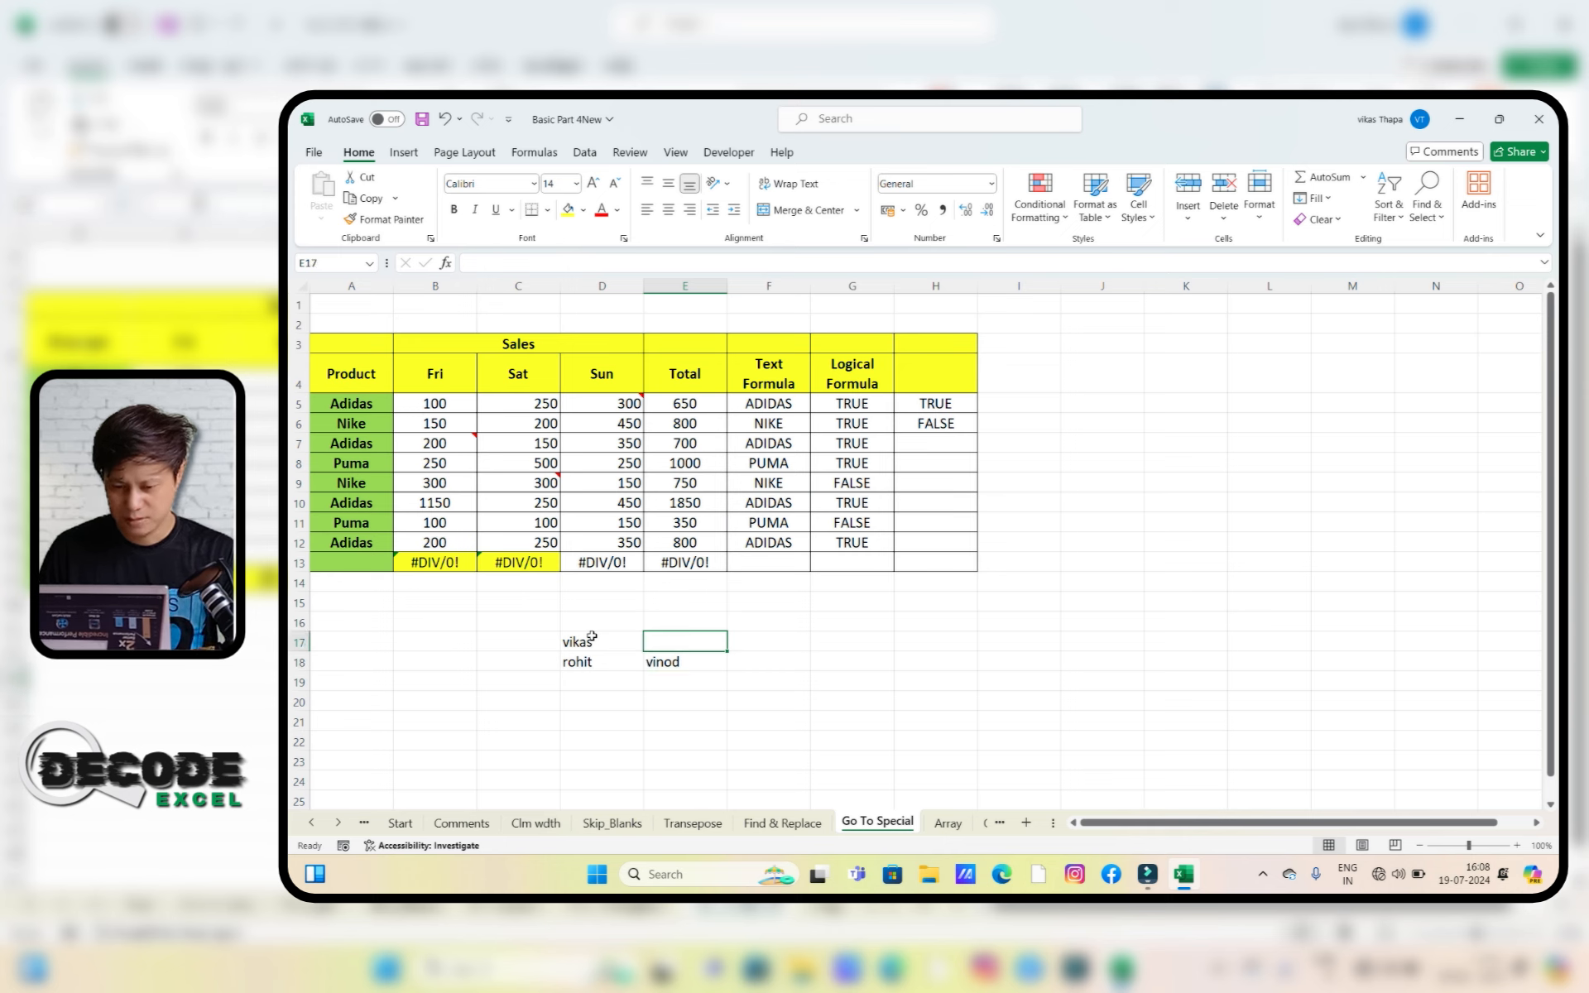
type("Ram")
Select the block of names from cell D17 with the Current region option of Go To Special, then deselect it
left_click(580, 639)
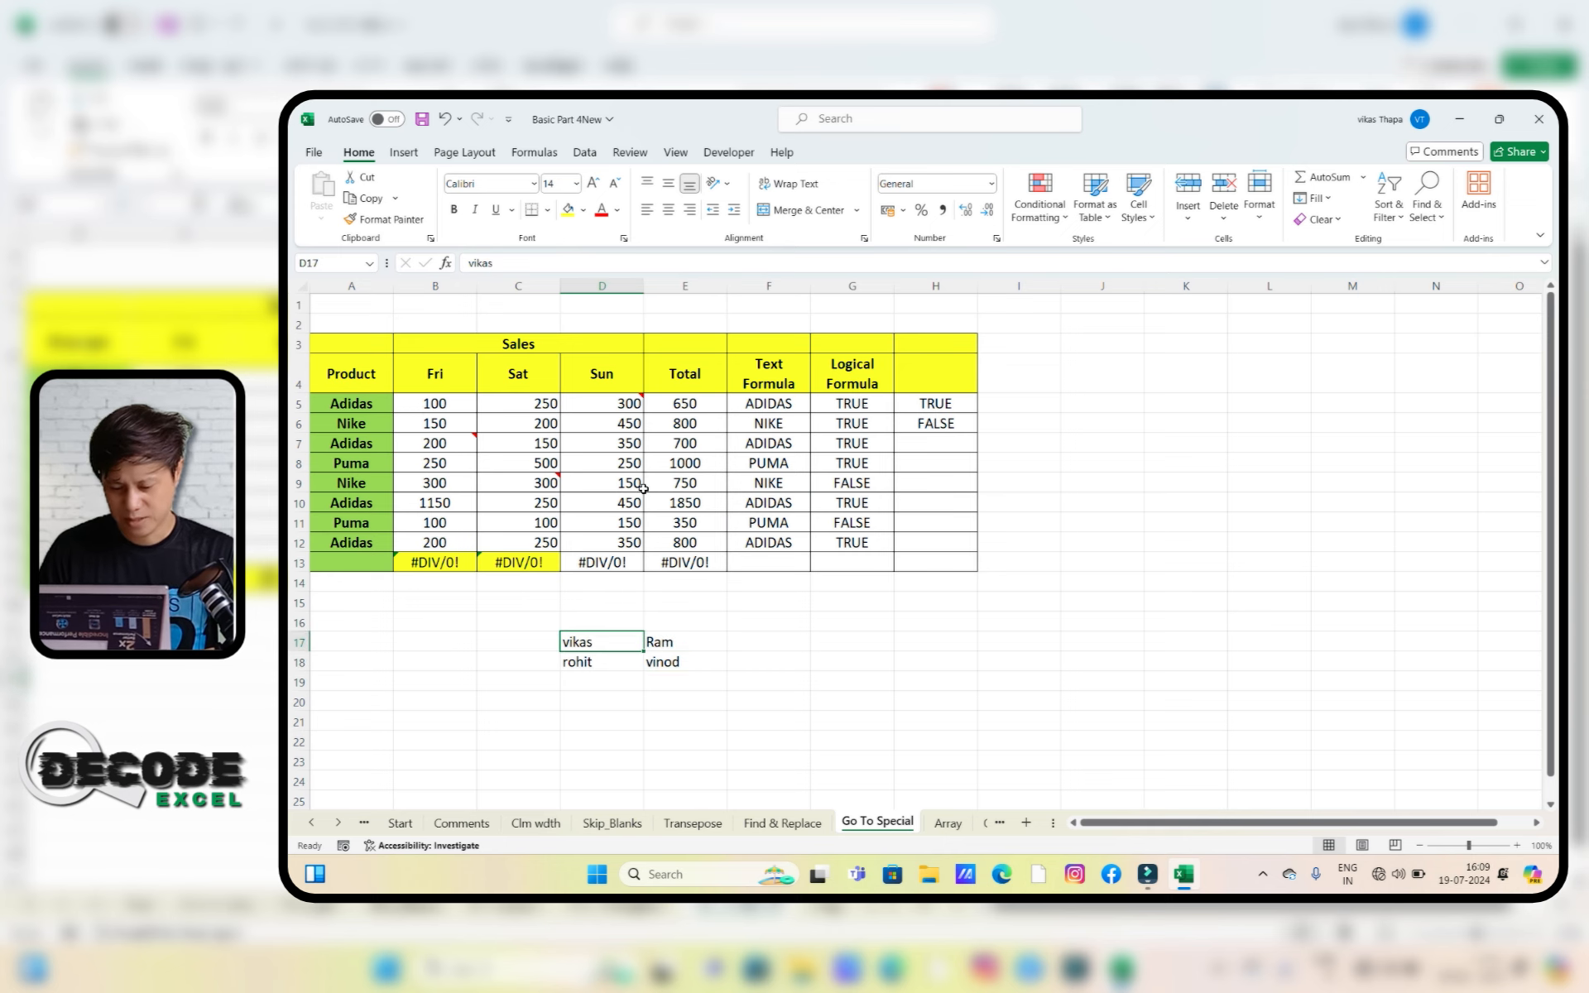
key("ctrl+g")
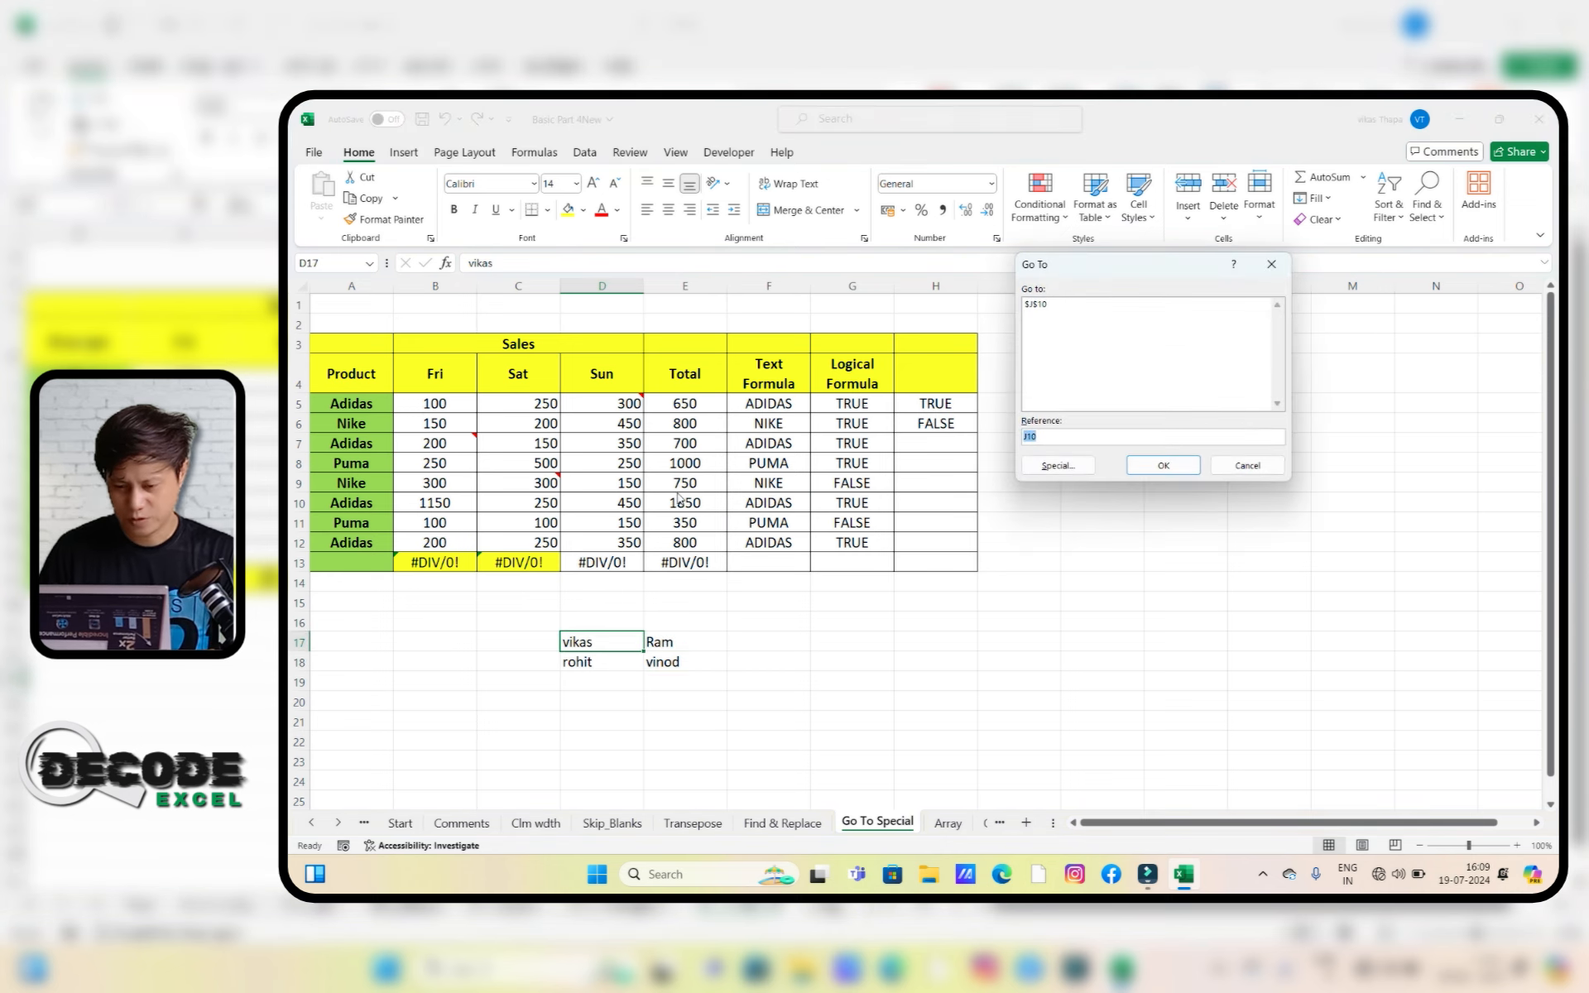
left_click(1053, 465)
left_click(1073, 414)
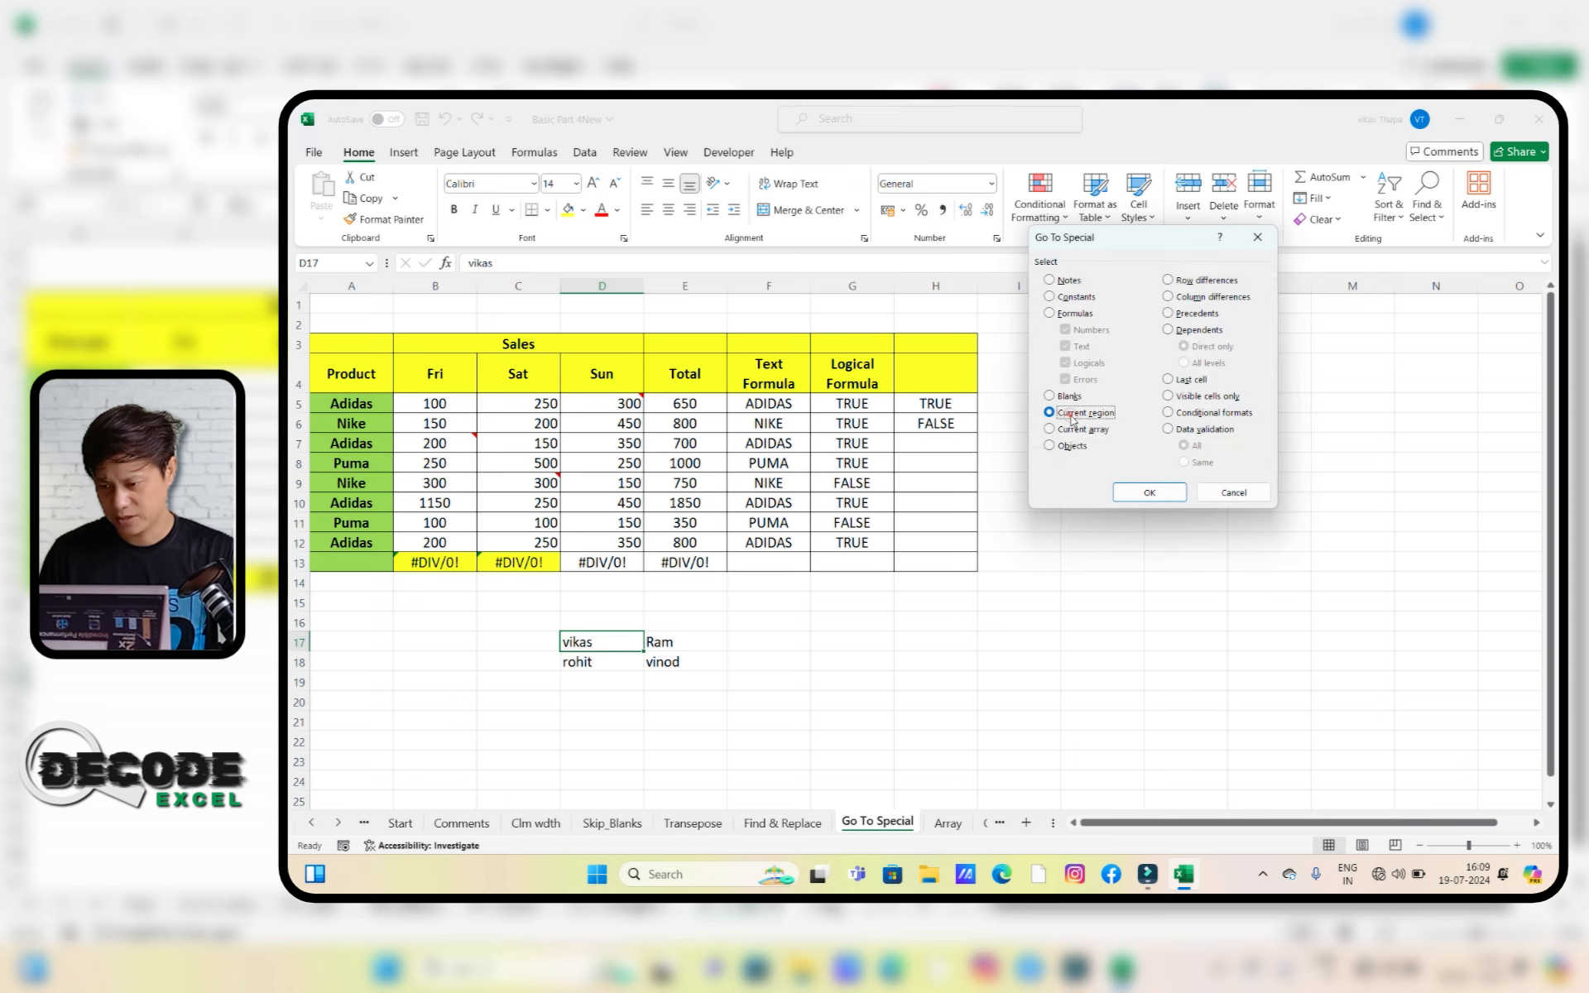
left_click(1149, 492)
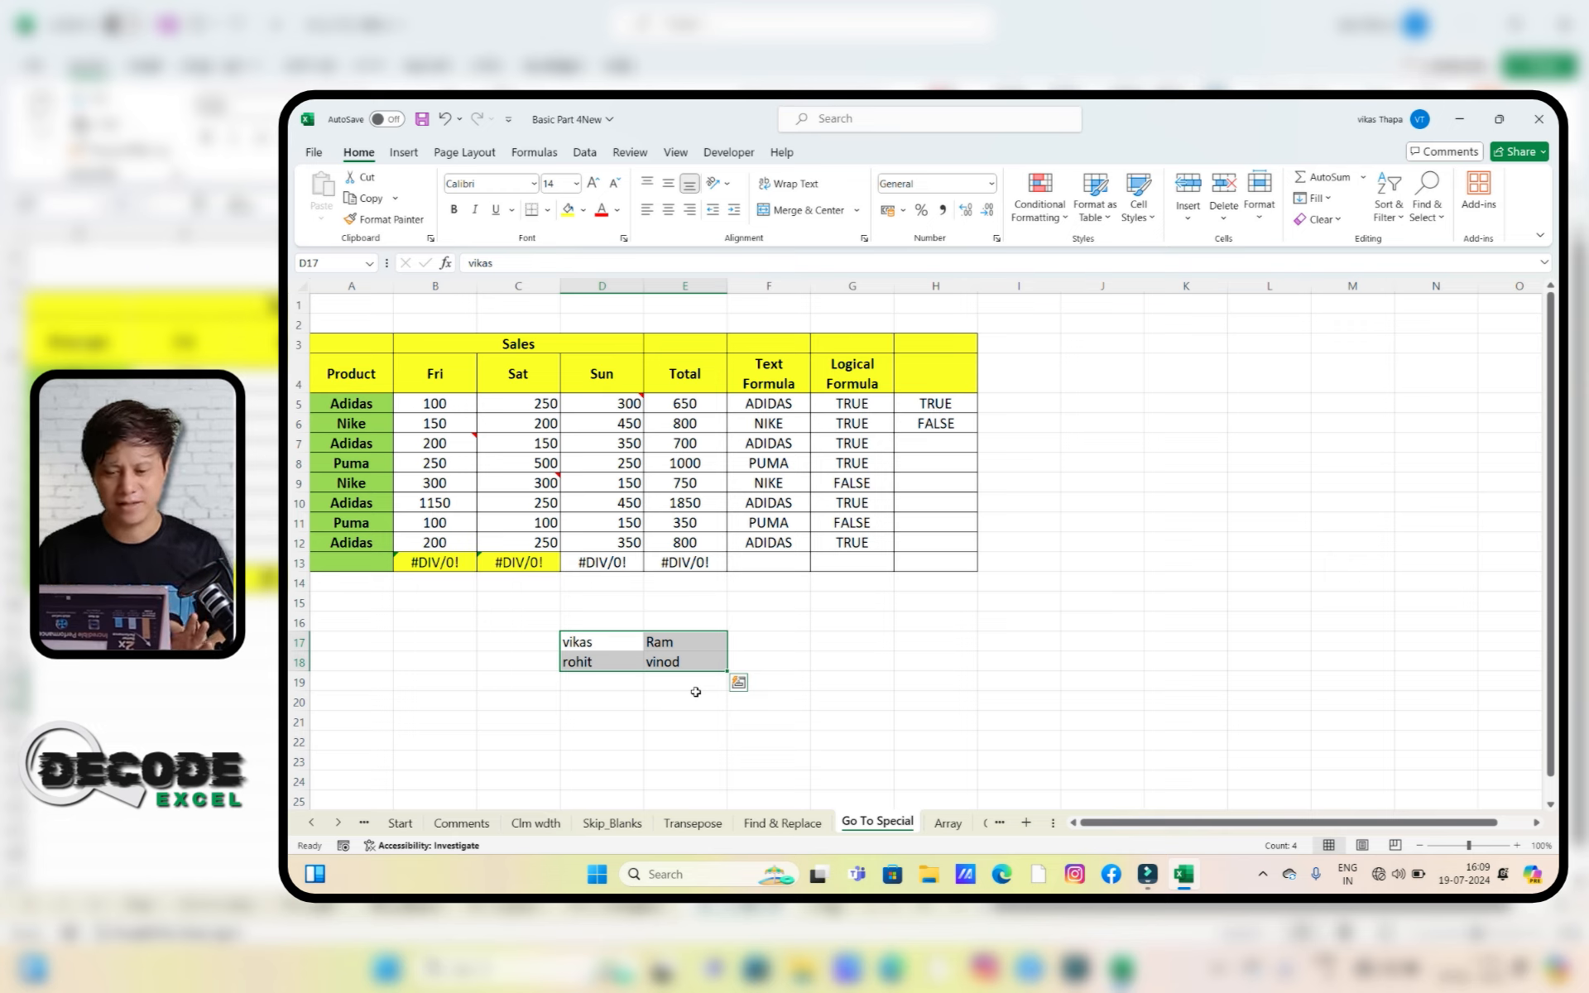
left_click(768, 702)
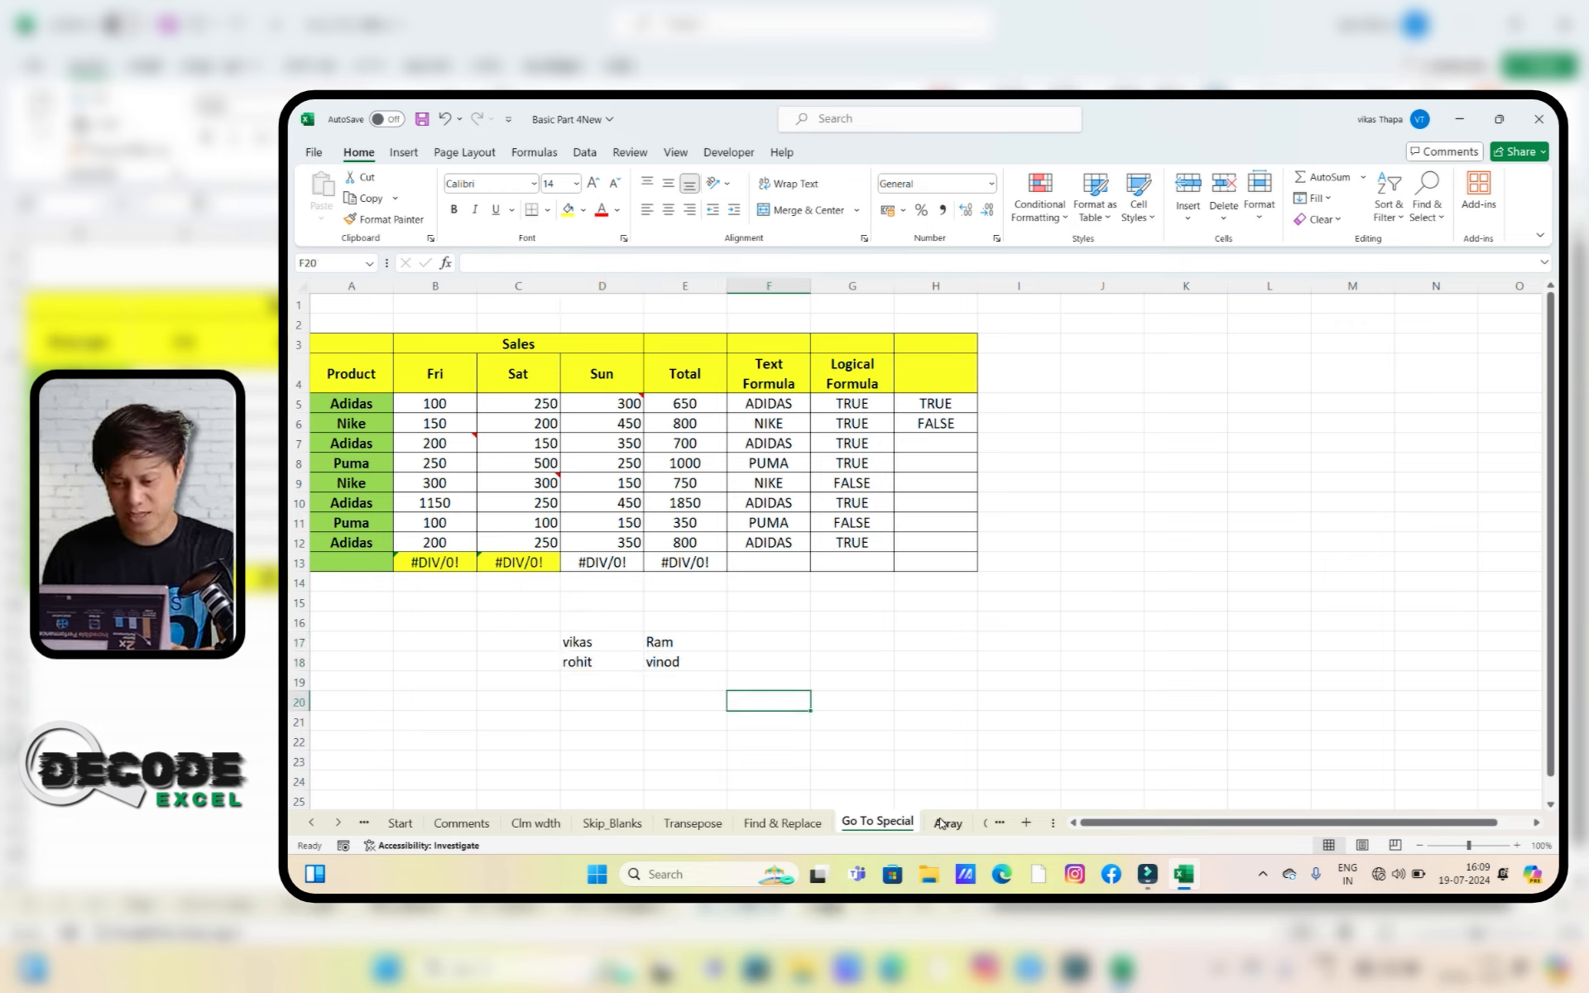
Open the Array sheet and select the whole multiplication table B8:K17 from cell I10
left_click(946, 823)
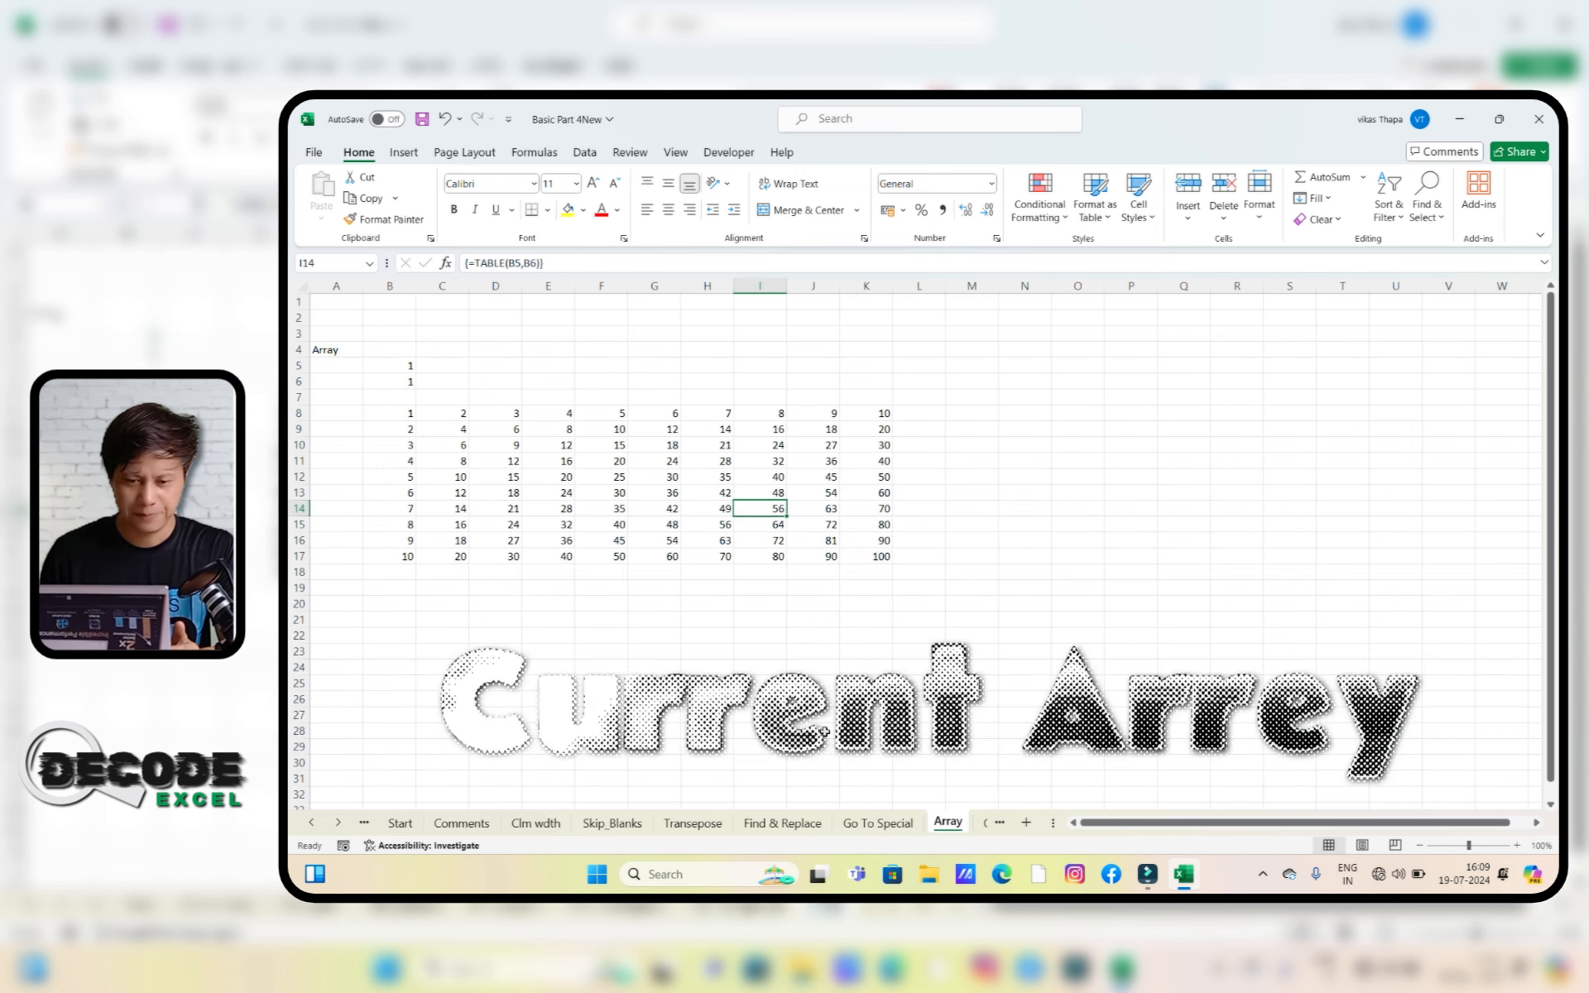
key("Up")
key("Up")
key("Up")
key("Up")
key("ctrl+slash")
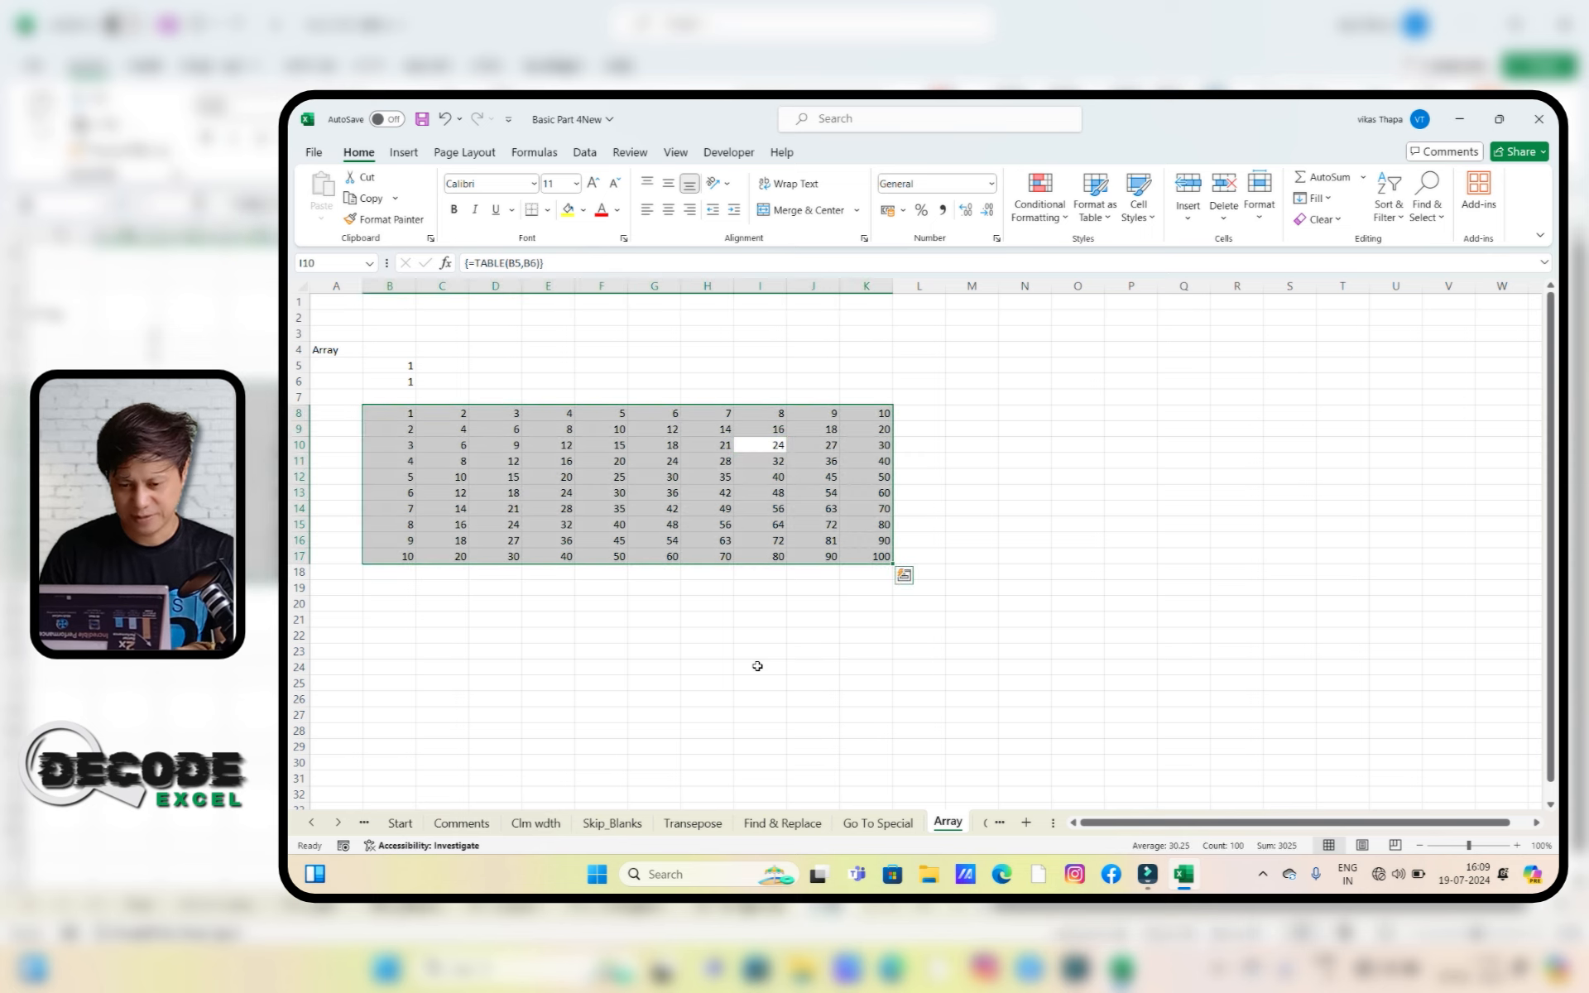
Select the array from cell I11 with the Current array option of Go To Special
key("Down")
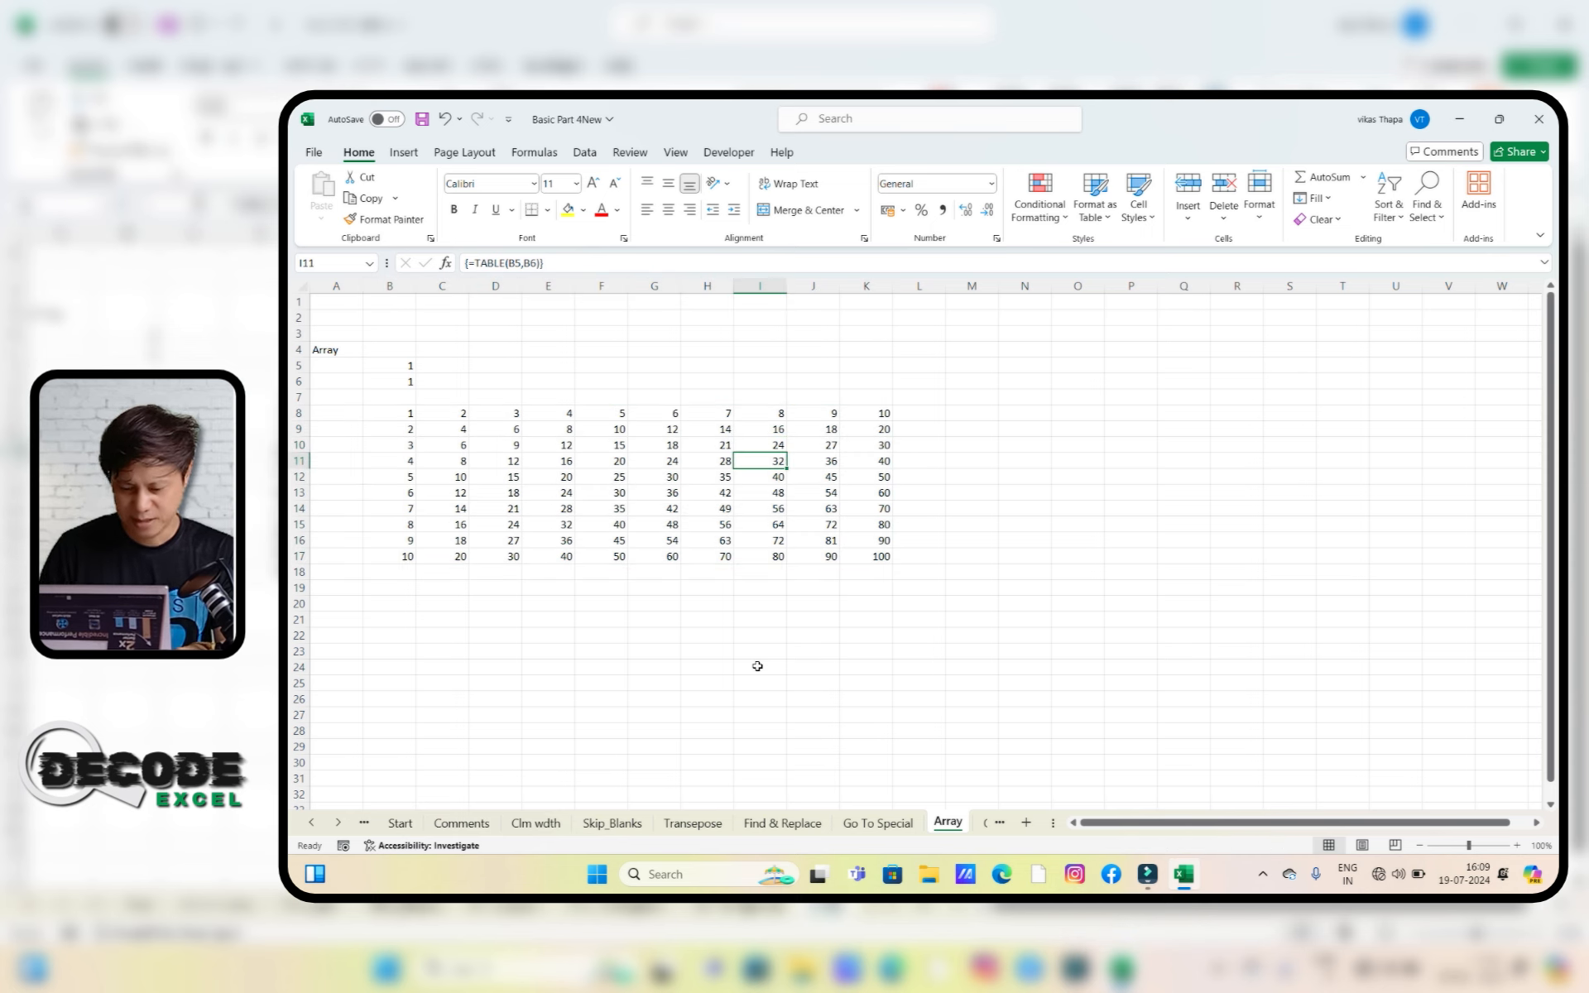
key("ctrl+g")
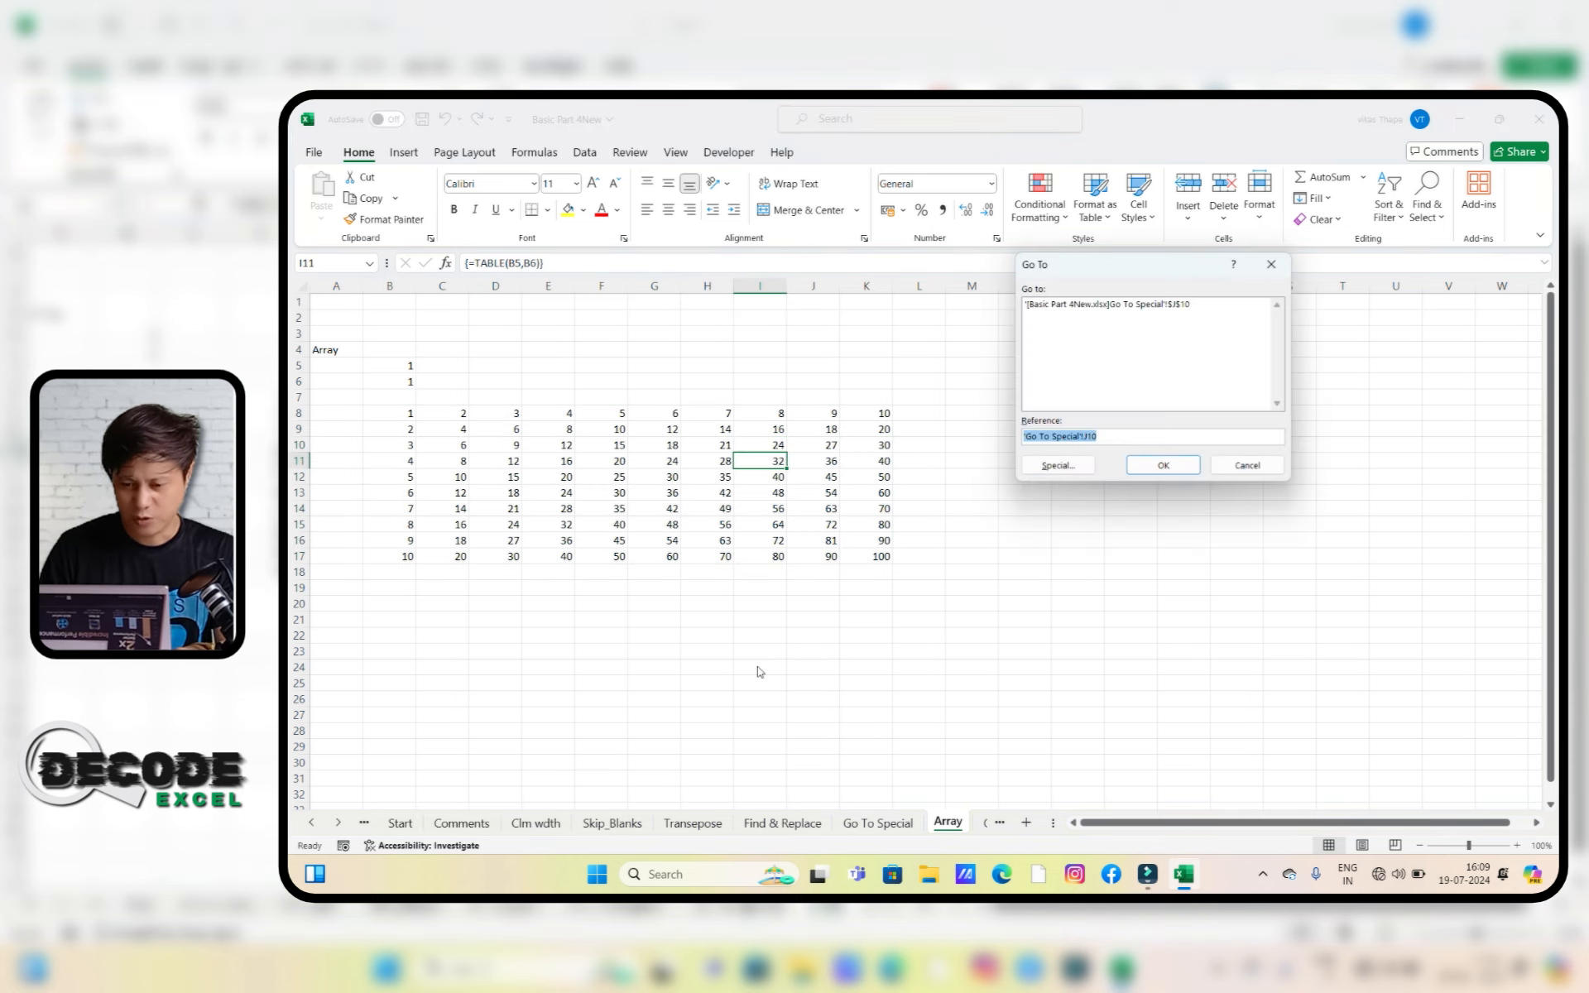
left_click(1053, 468)
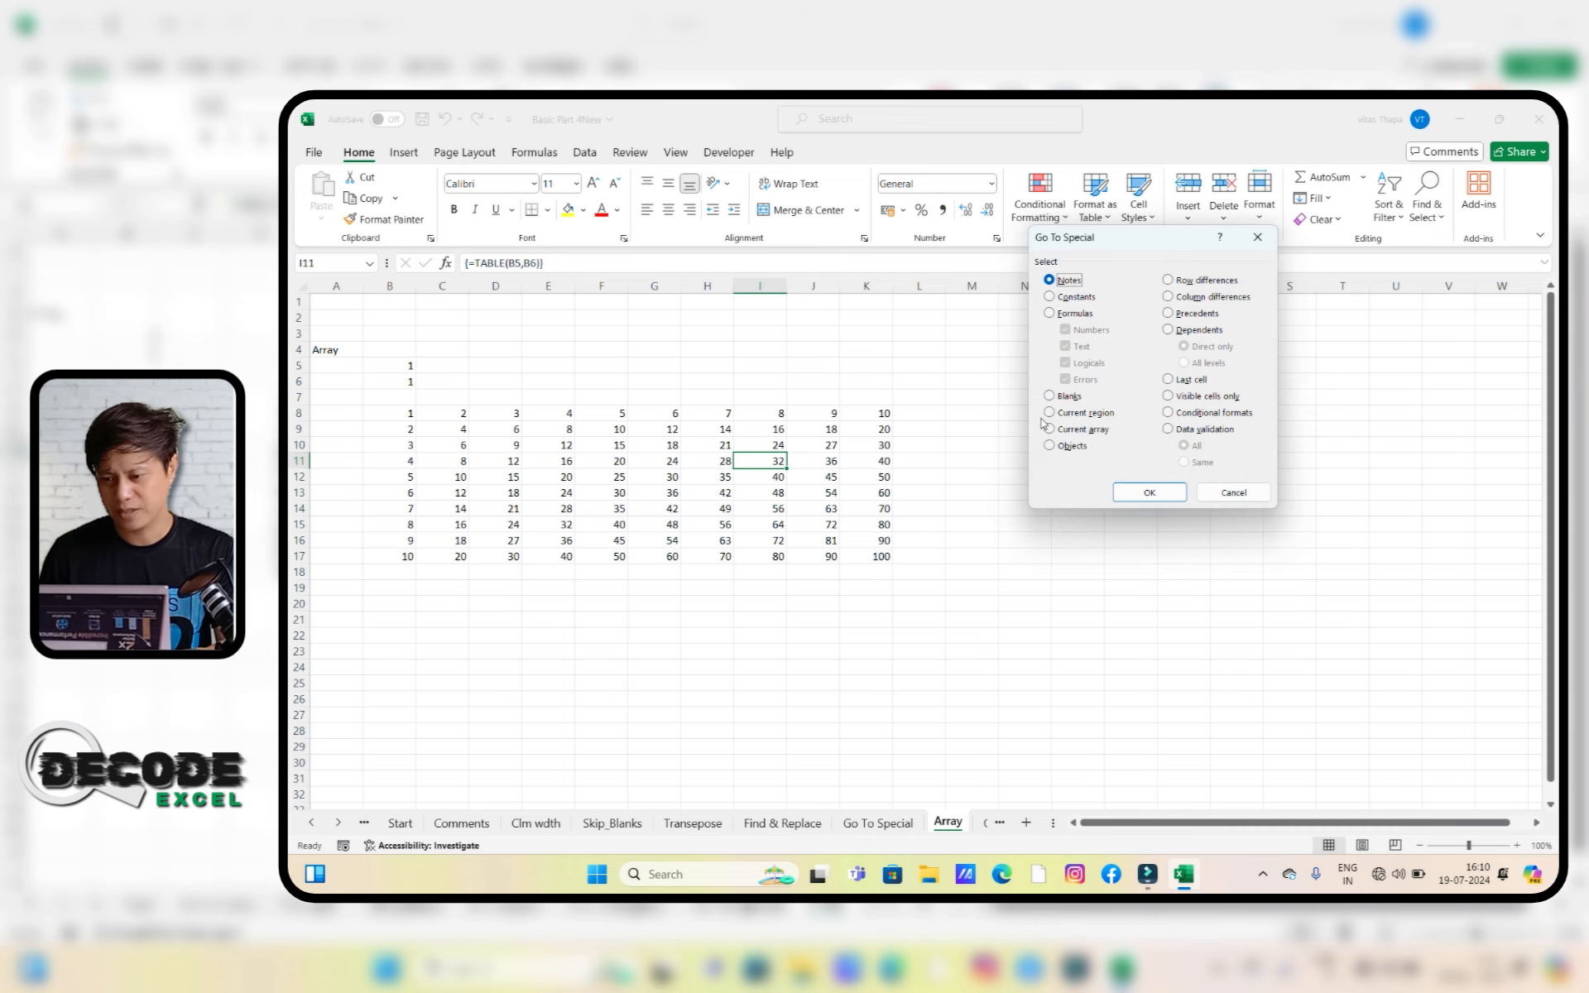
left_click(1049, 429)
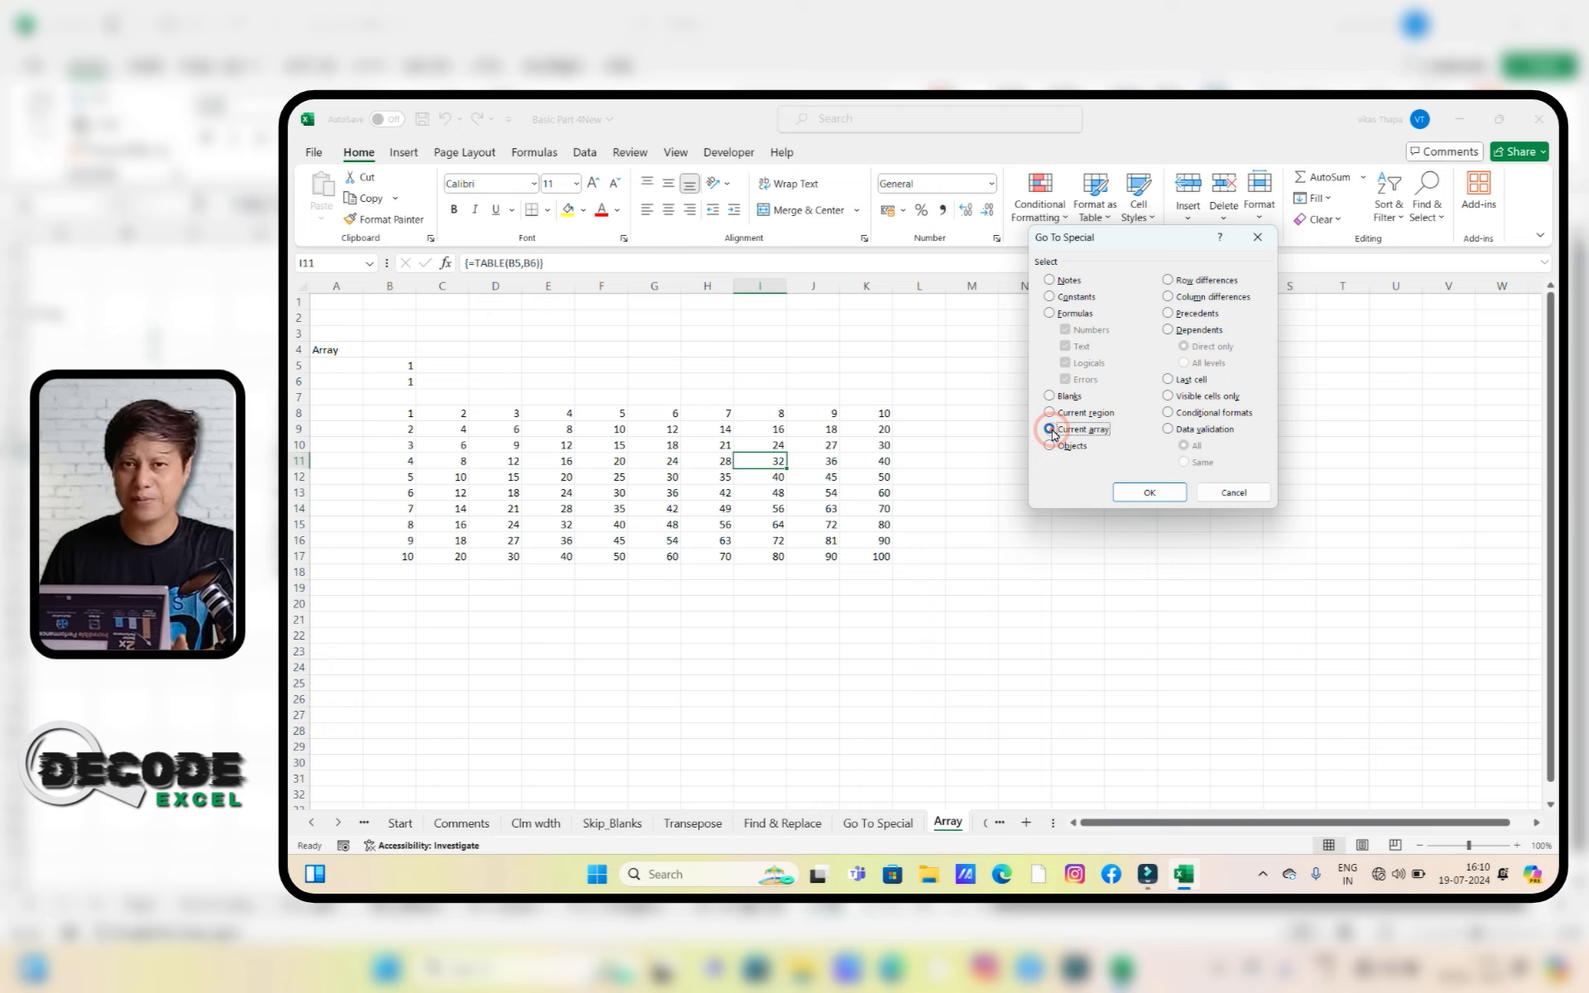
left_click(1148, 493)
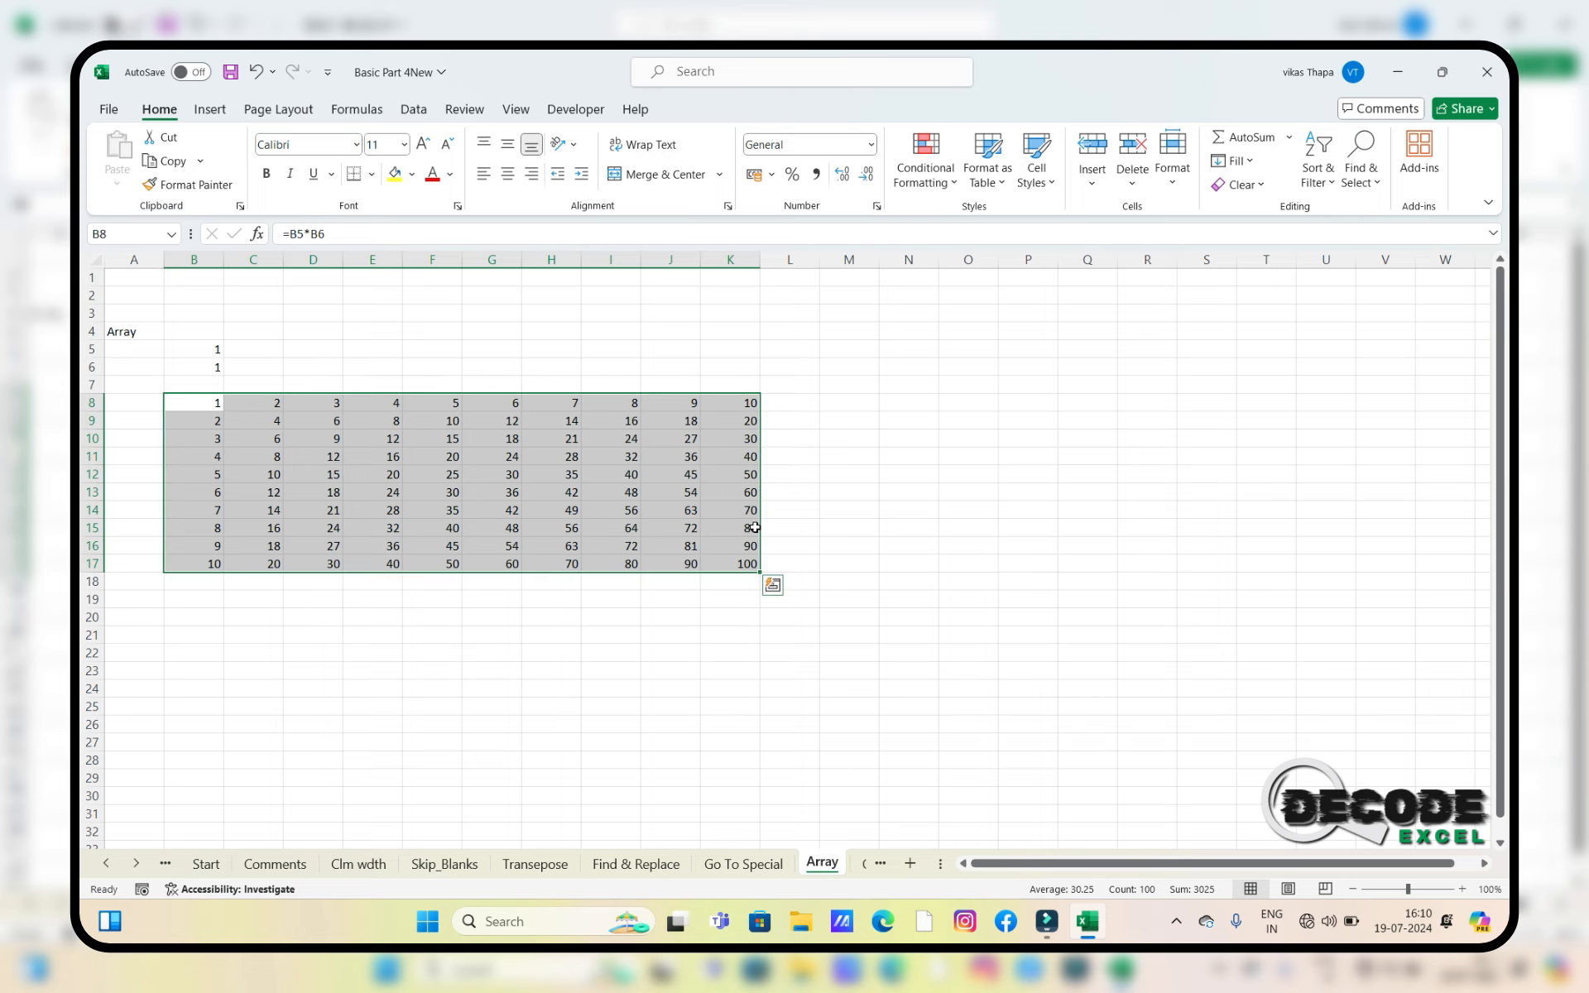
Delete the multiplication table in B8:K17
left_click(614, 516)
key("ctrl+shift+Up")
key("ctrl+shift+Left")
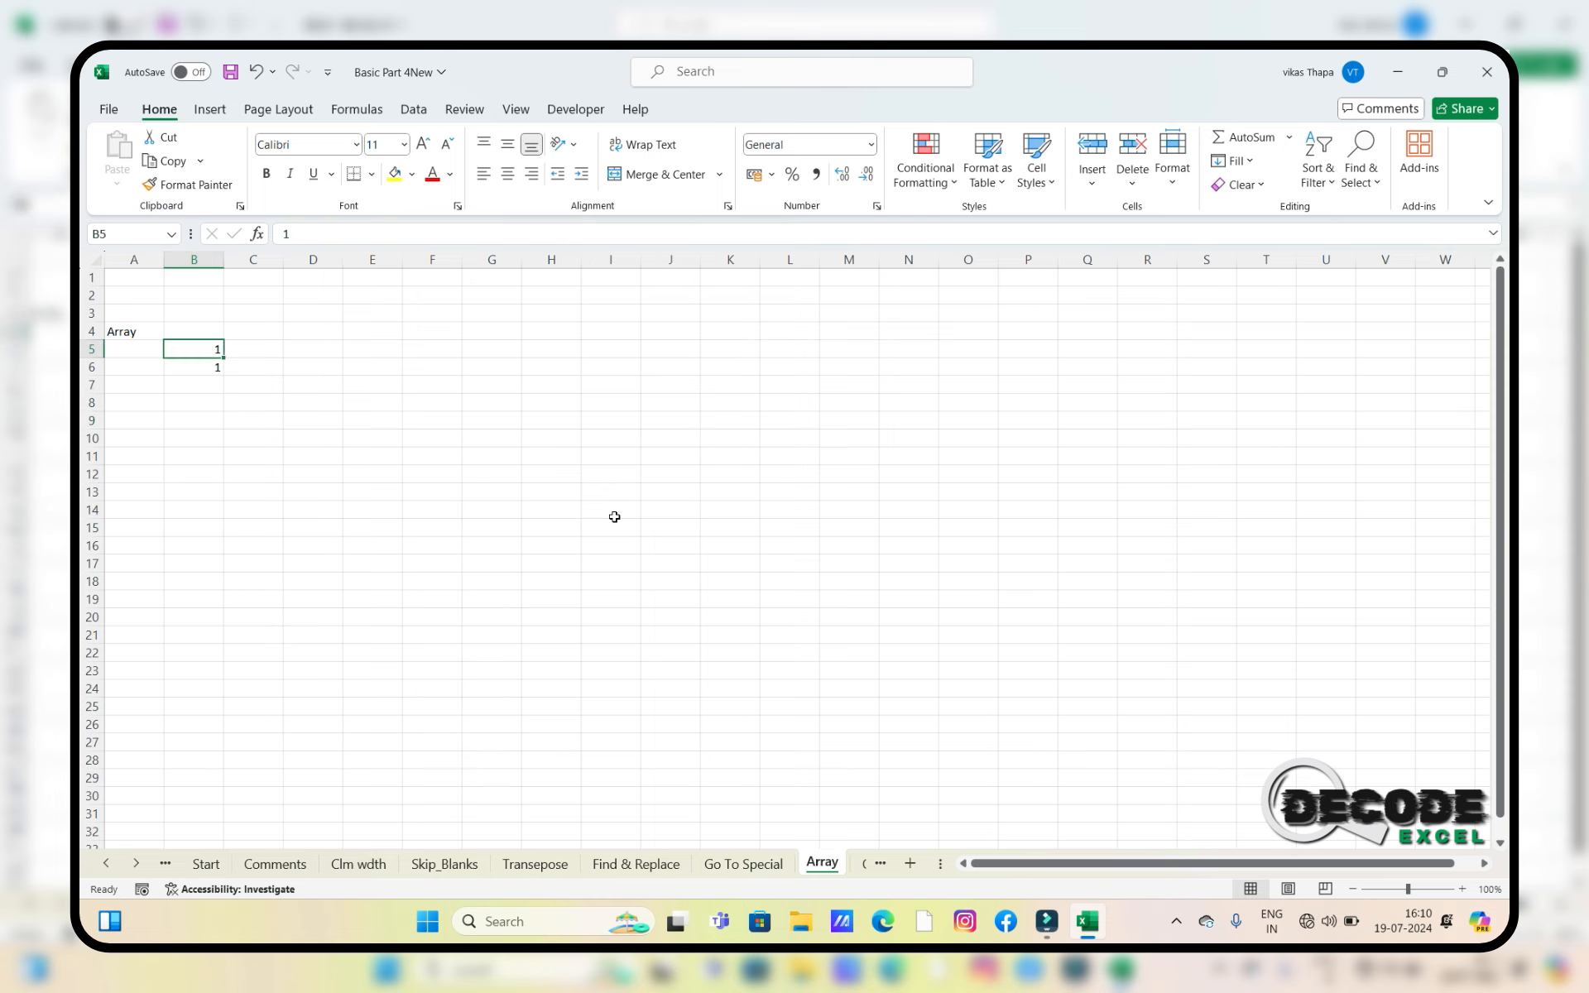
Enter the formula =B5*B6 in cell B8
key("Down")
key("Up")
key("Down")
key("Down")
key("Down")
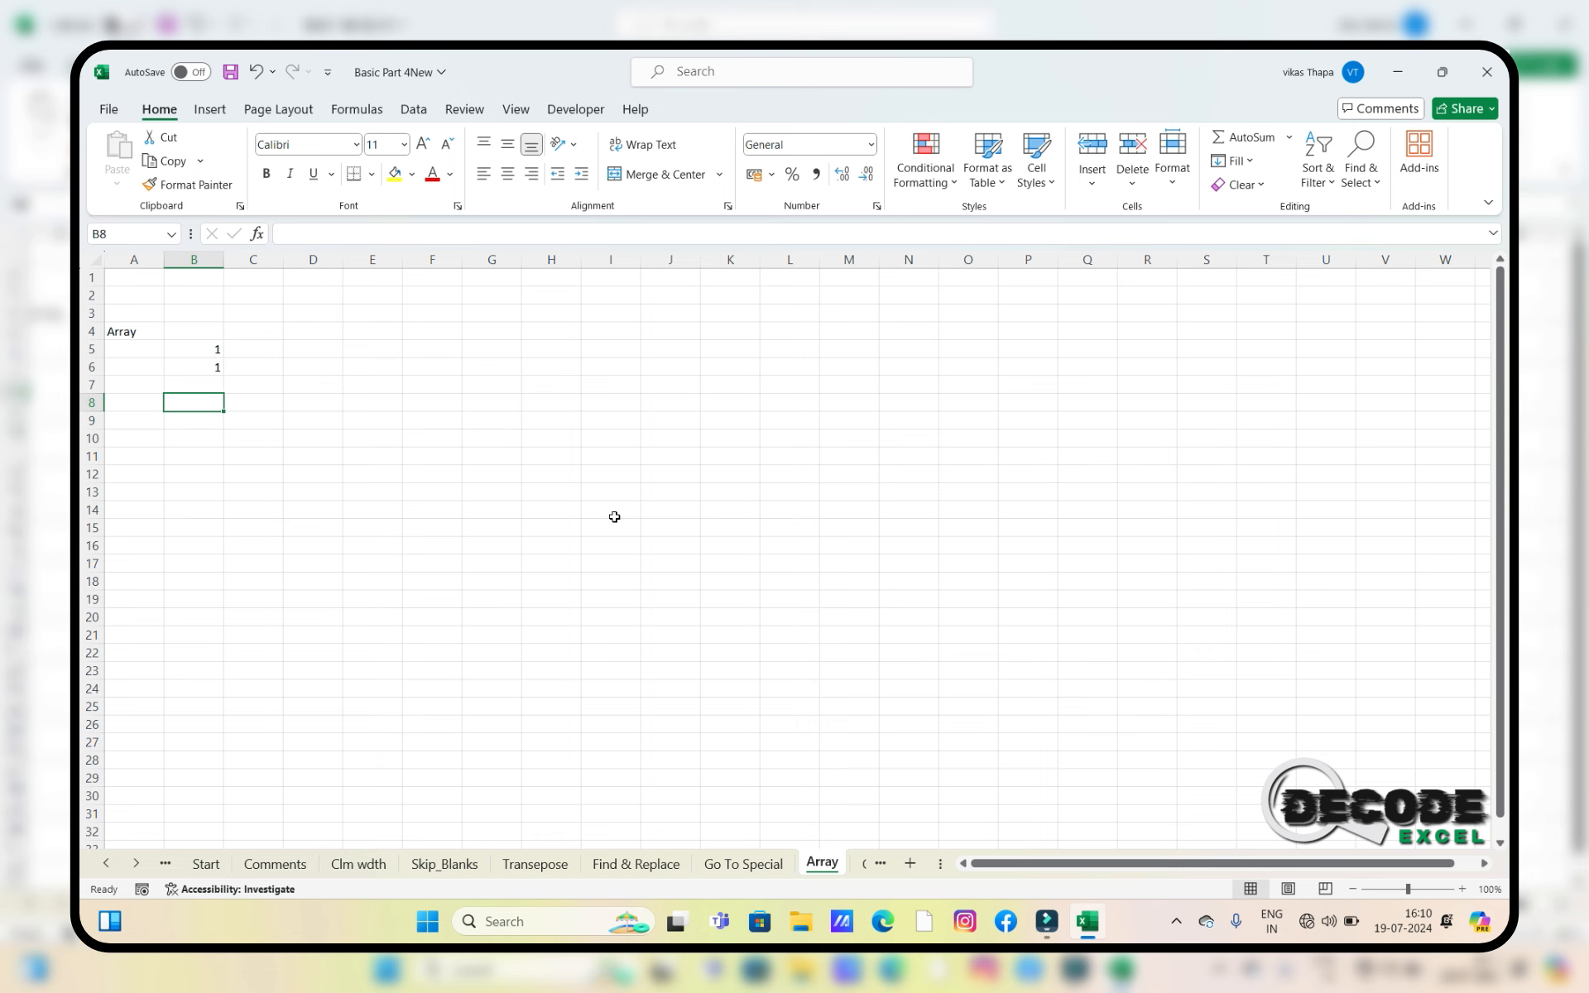
type("=B5*")
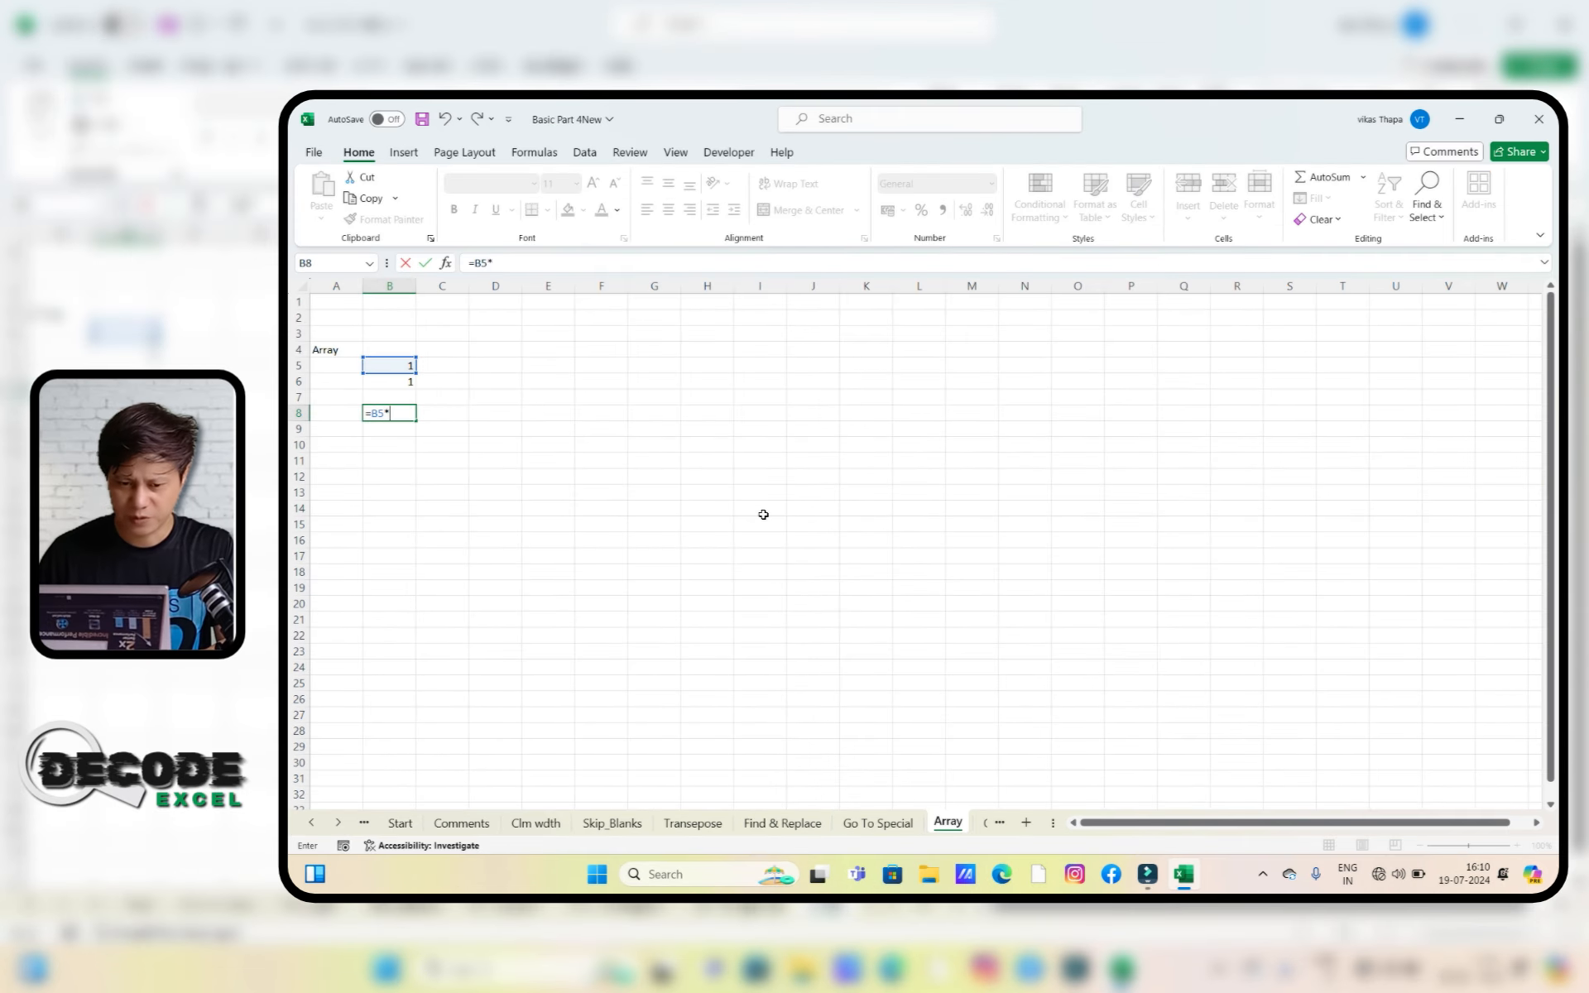
type("B6")
key("Return")
Fill the series 2 to 10 down B9:B17 and across C8:K8
left_click_drag(415, 436, 414, 560)
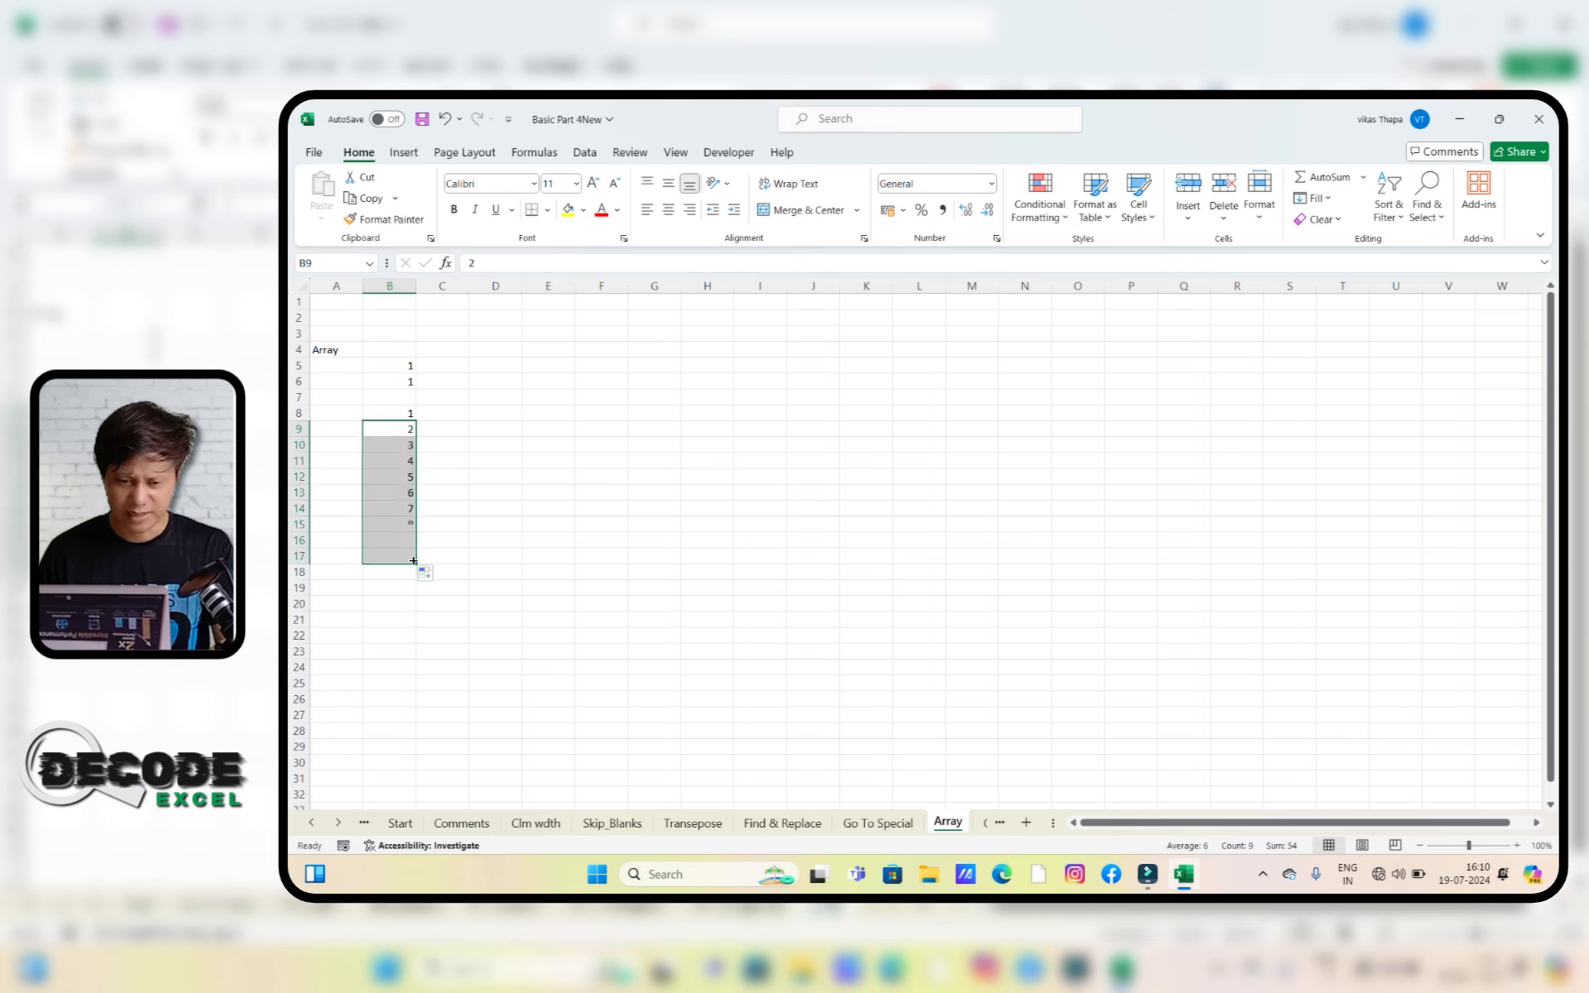
left_click(420, 413)
type("2")
key("Tab")
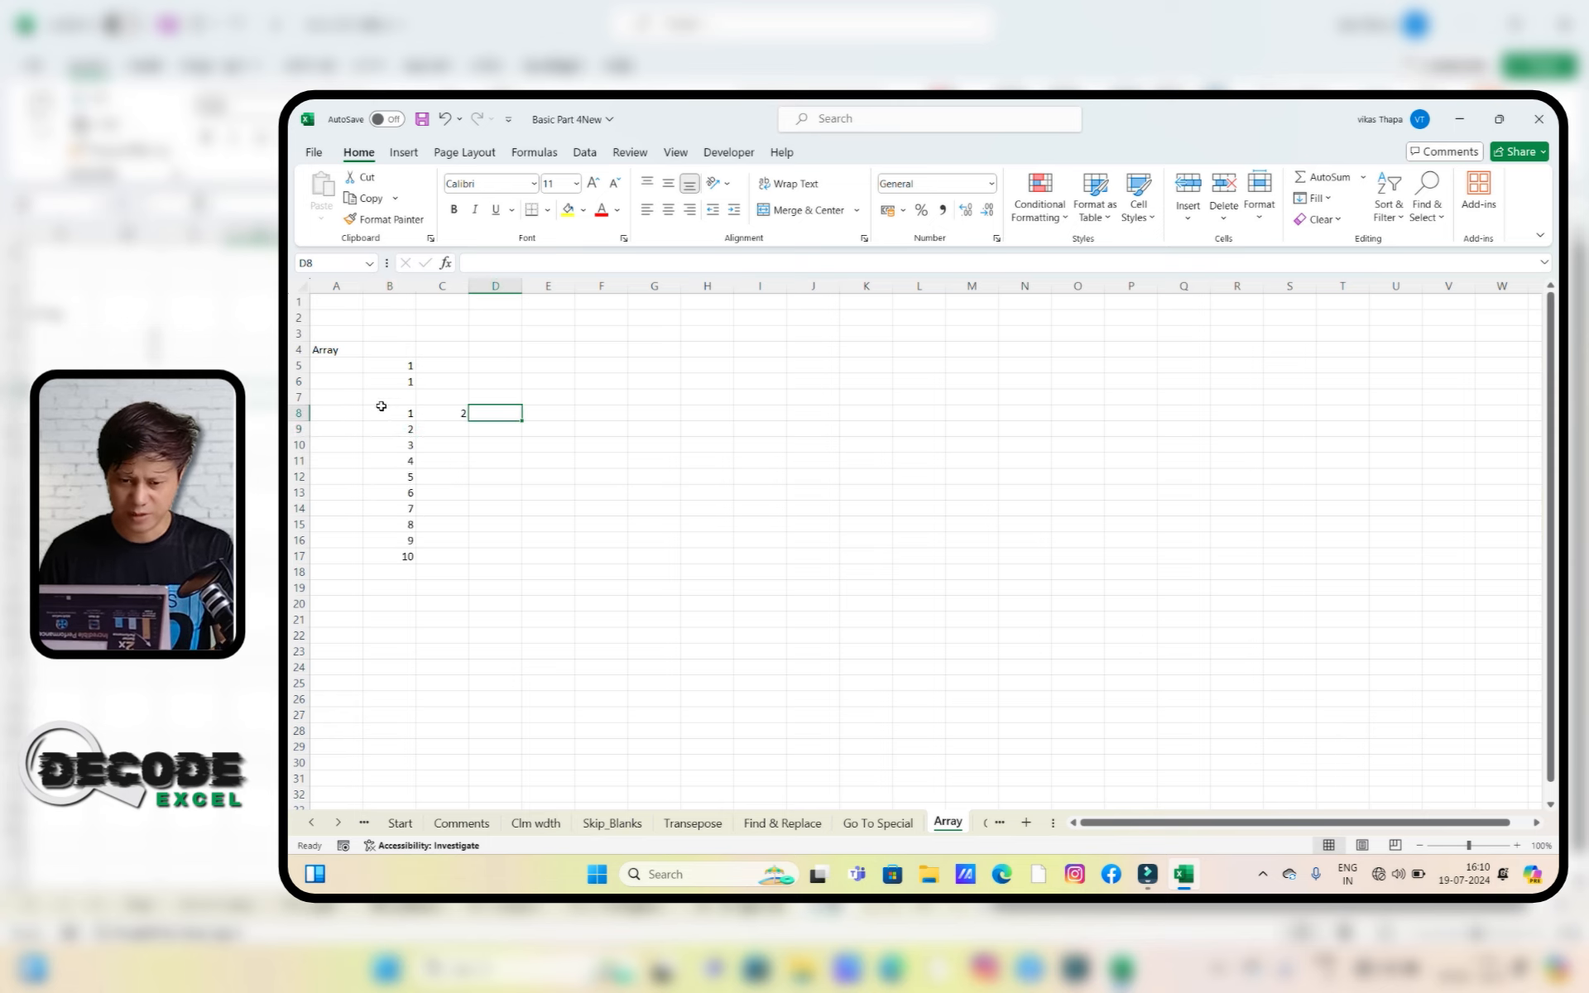
left_click(443, 413)
left_click_drag(469, 421, 894, 427)
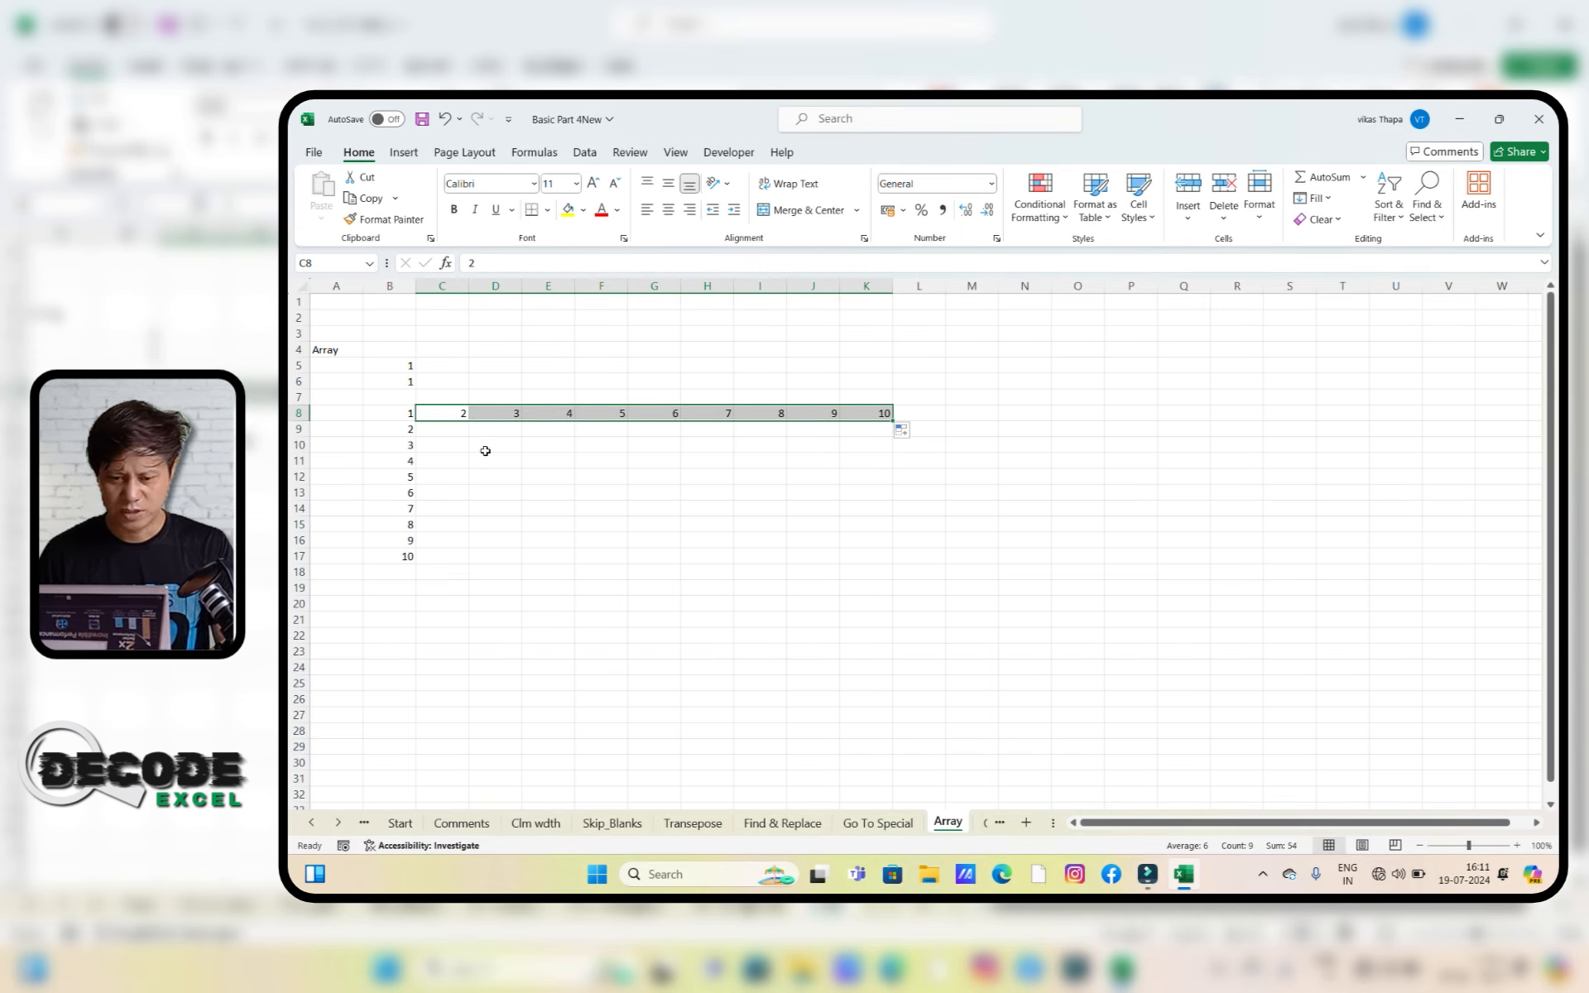
Create a What-If data table over B8:K17 with B5 as the row input cell and B6 as the column input cell
key("Left")
key("ctrl+shift+Right")
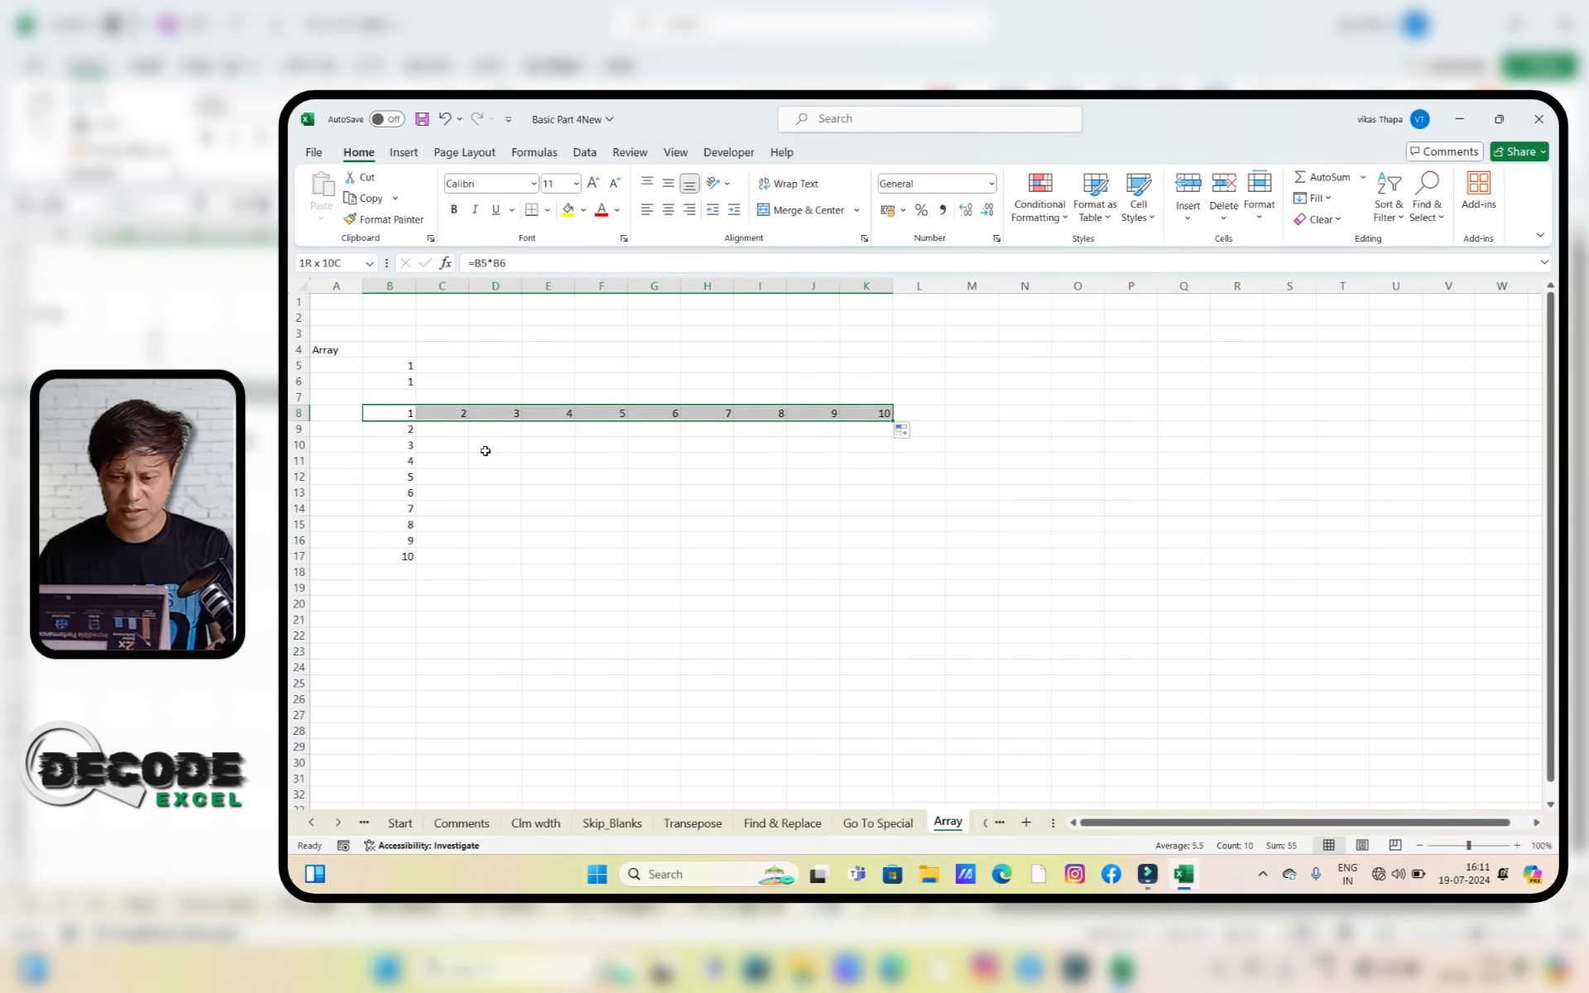
key("ctrl+shift+Down")
left_click(585, 152)
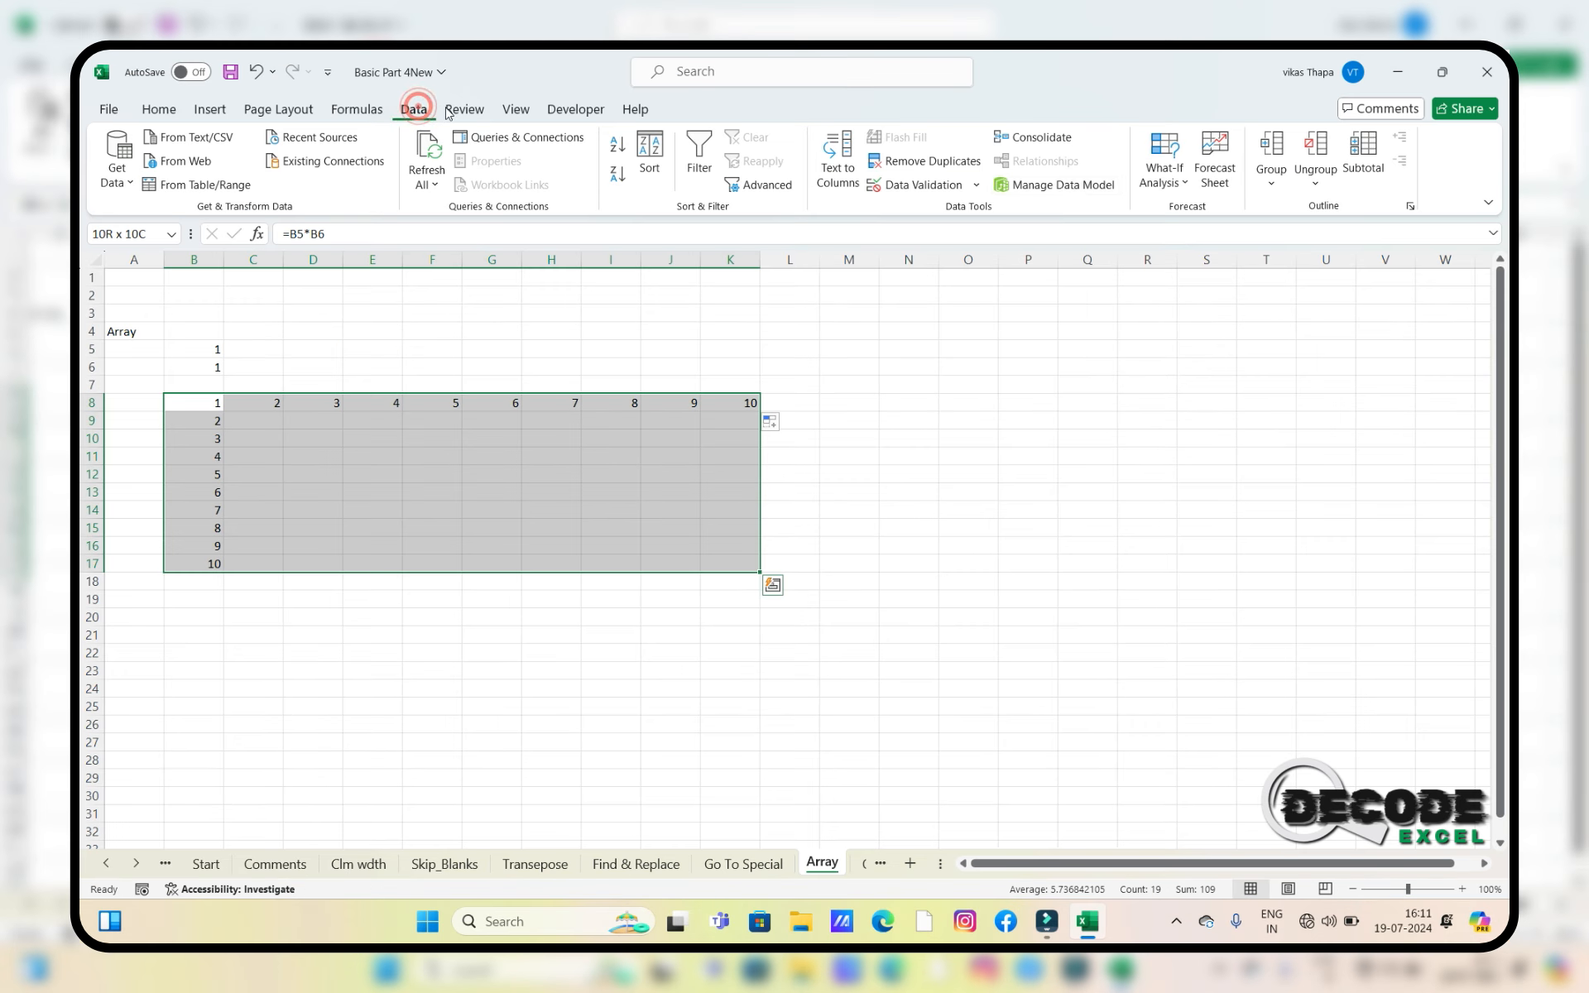
left_click(1165, 161)
left_click(1186, 265)
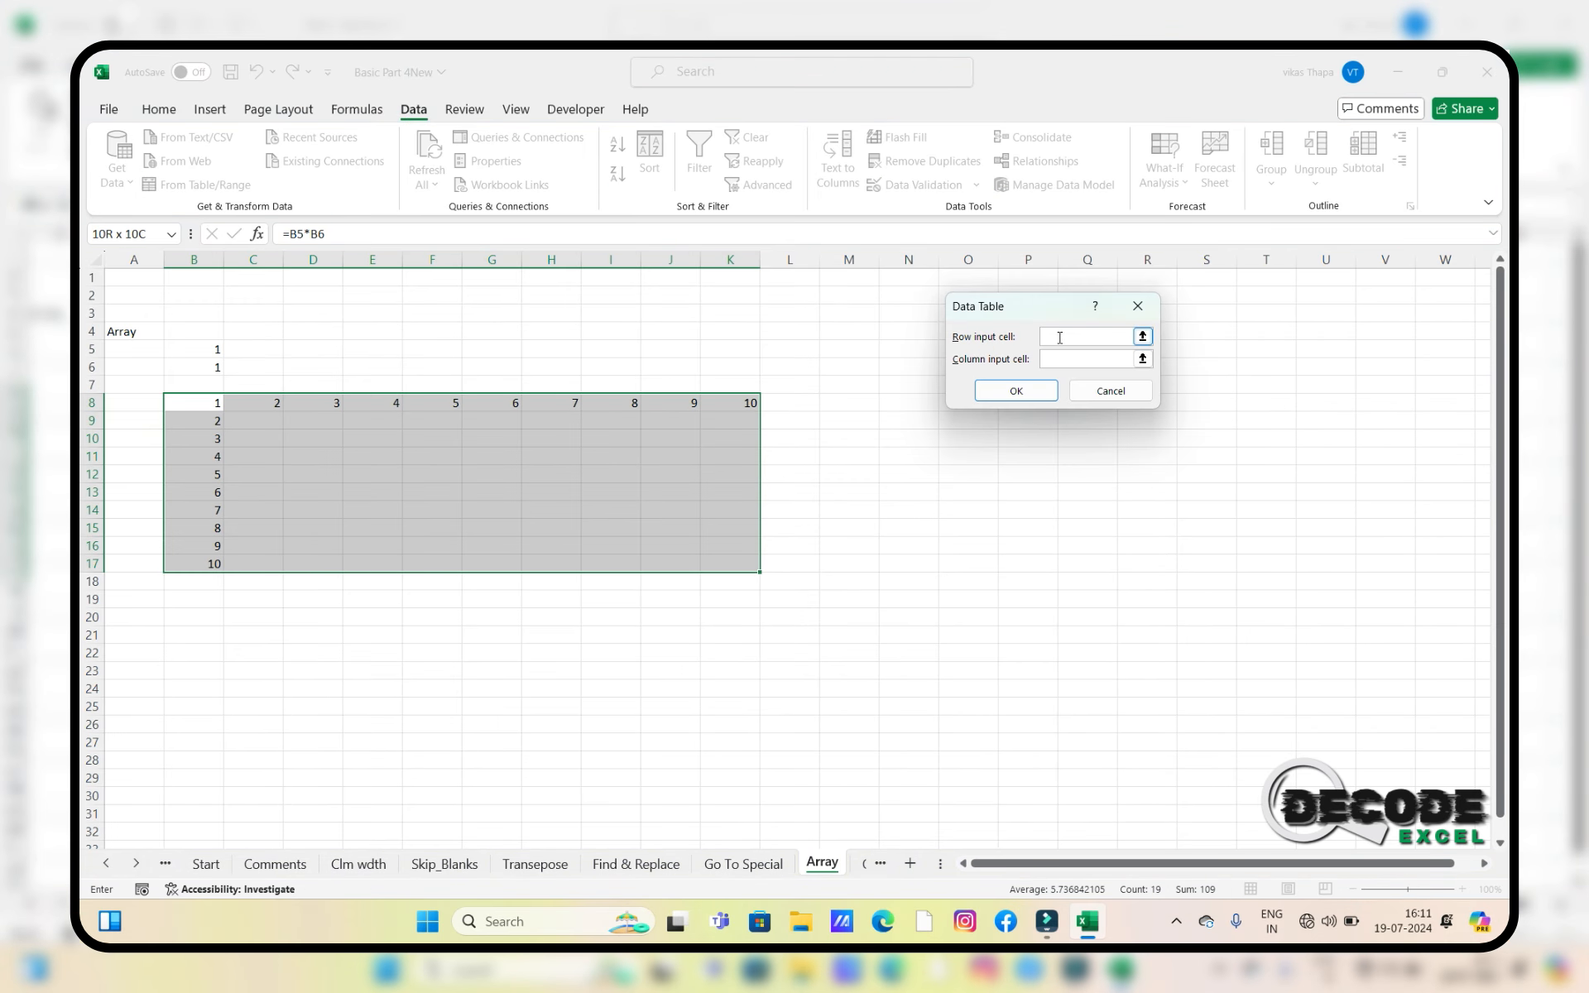
left_click(200, 356)
left_click(1061, 358)
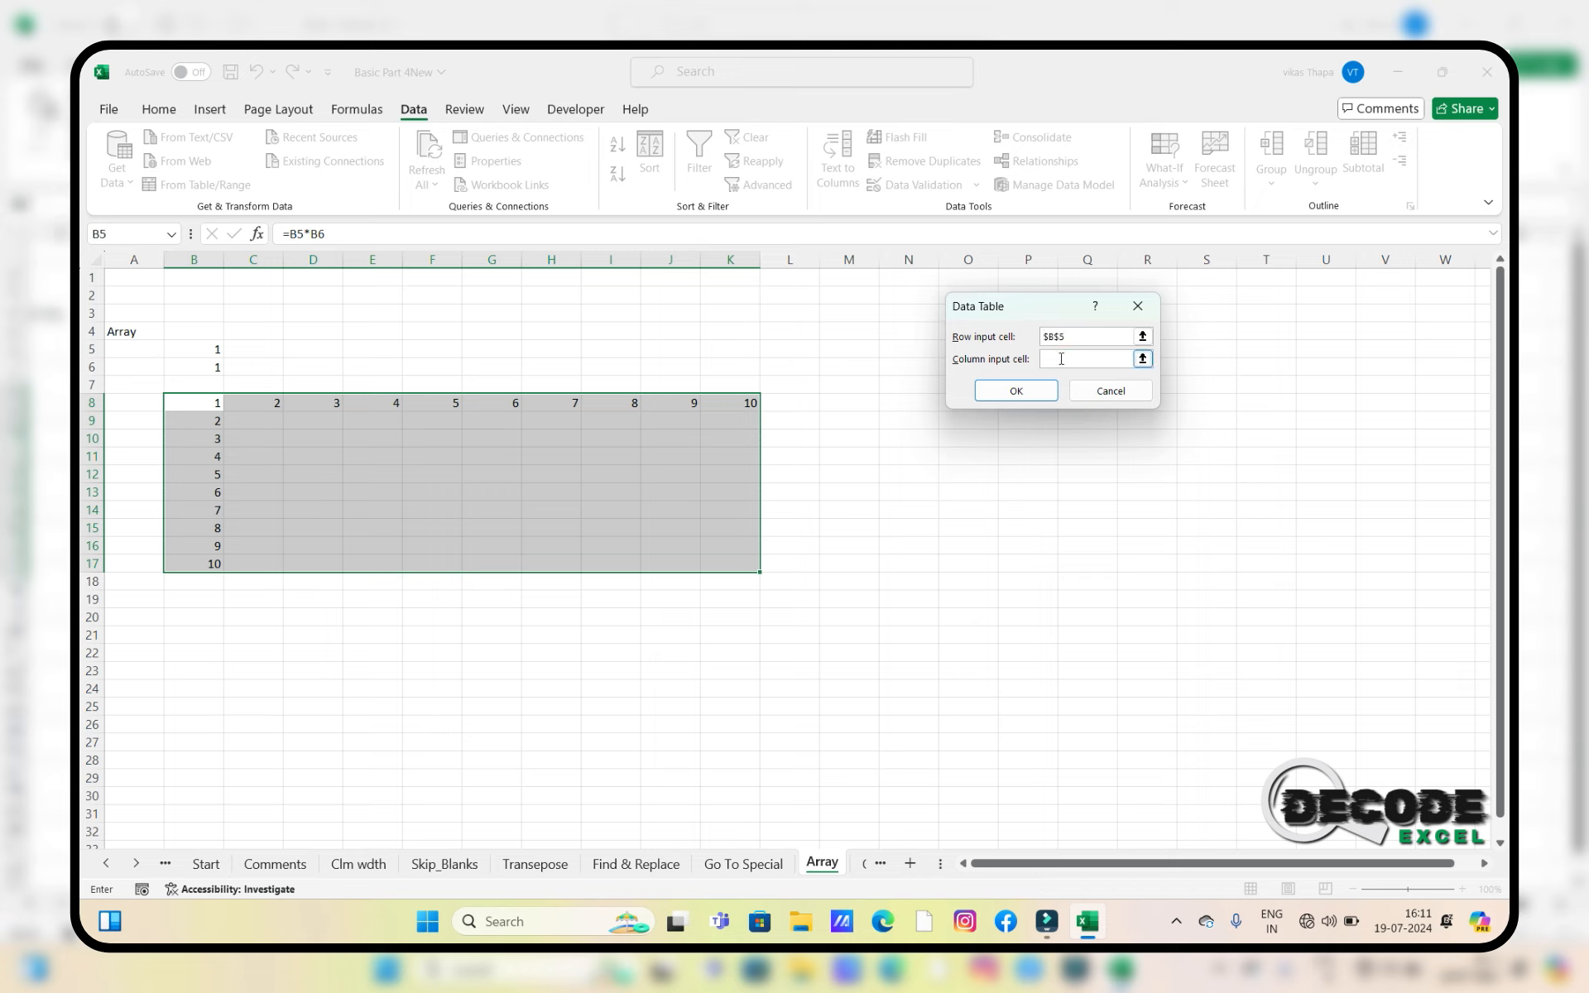
left_click(207, 364)
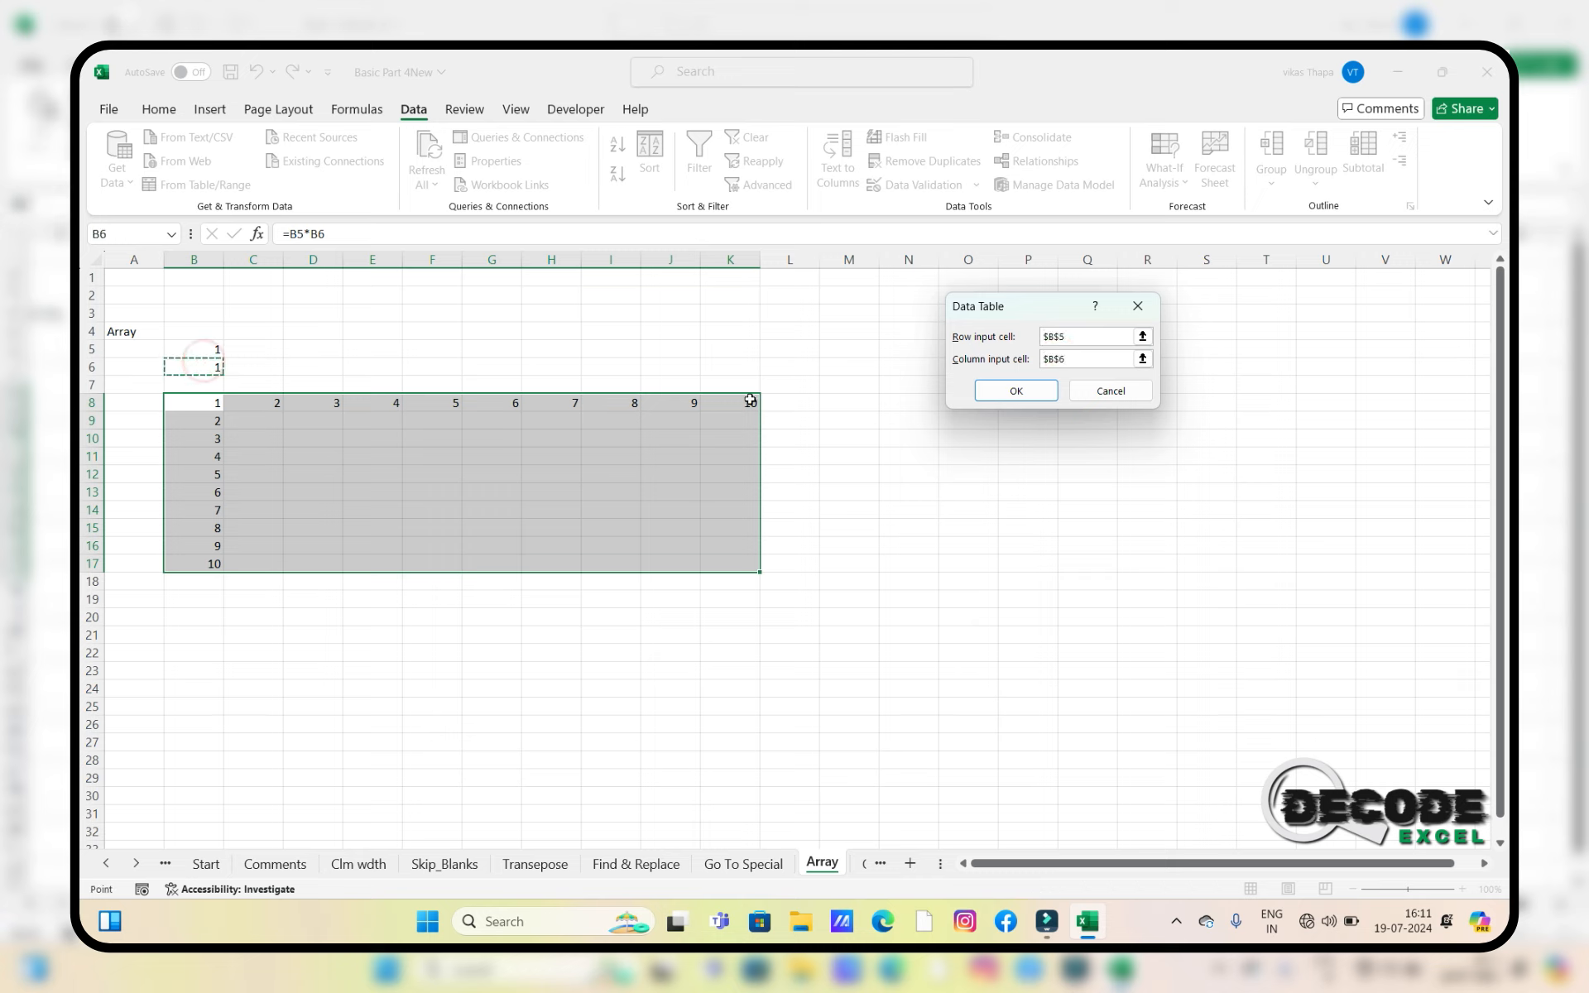
left_click(1004, 392)
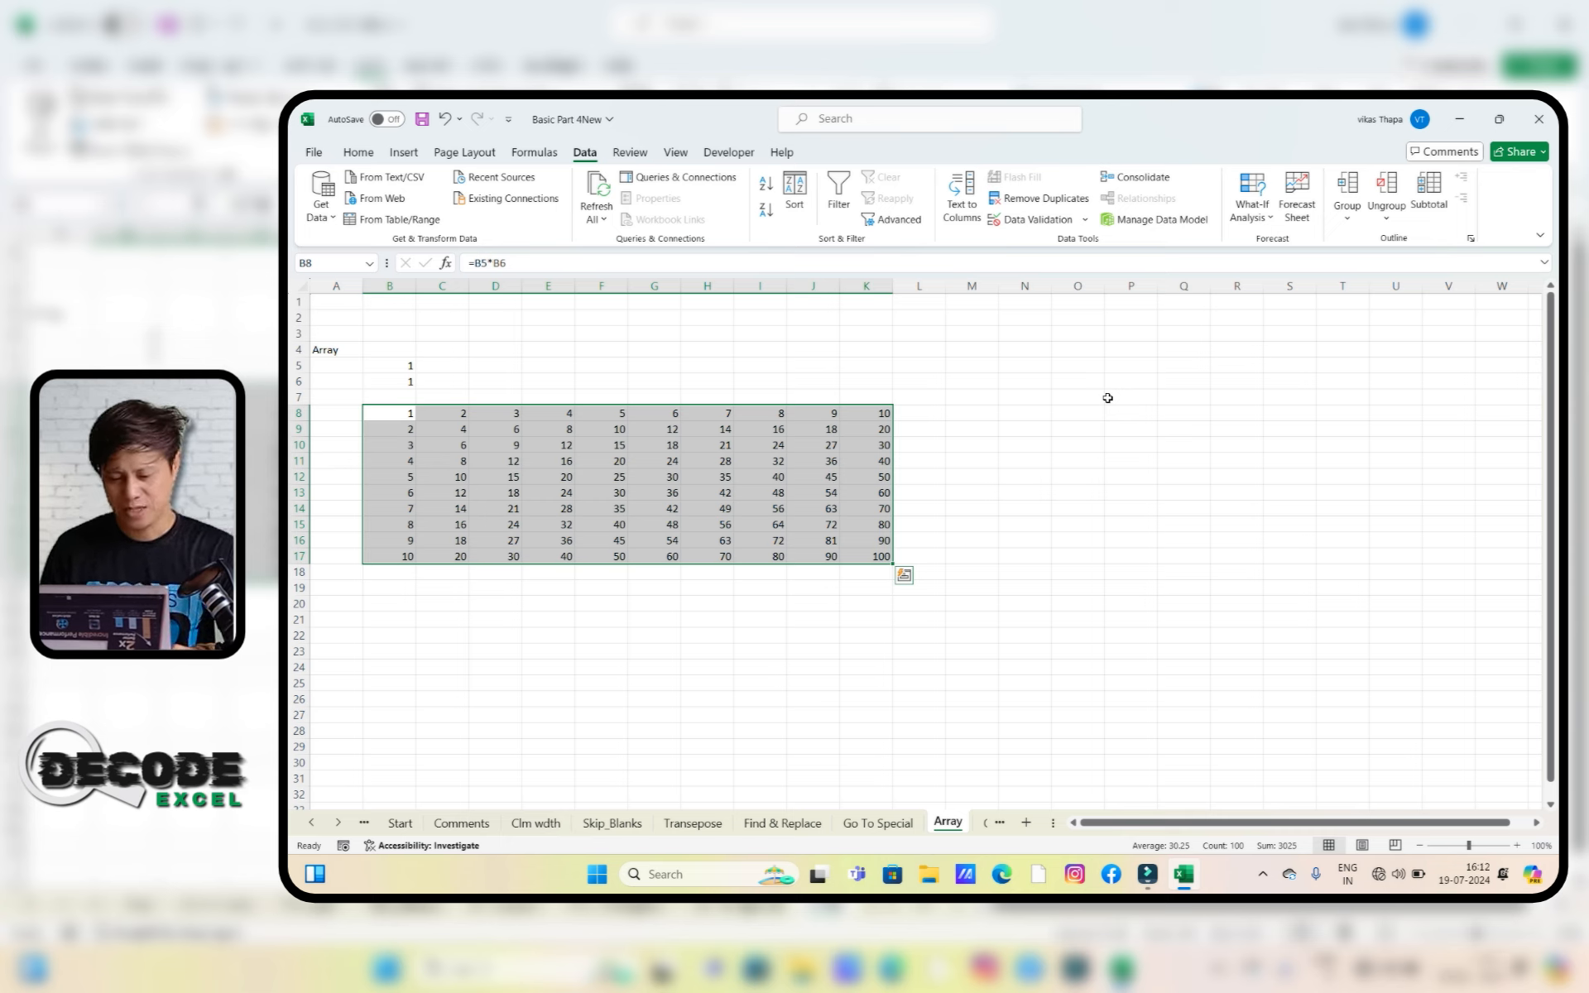
Switch to the Object sheet
key("ctrl+Page_Down")
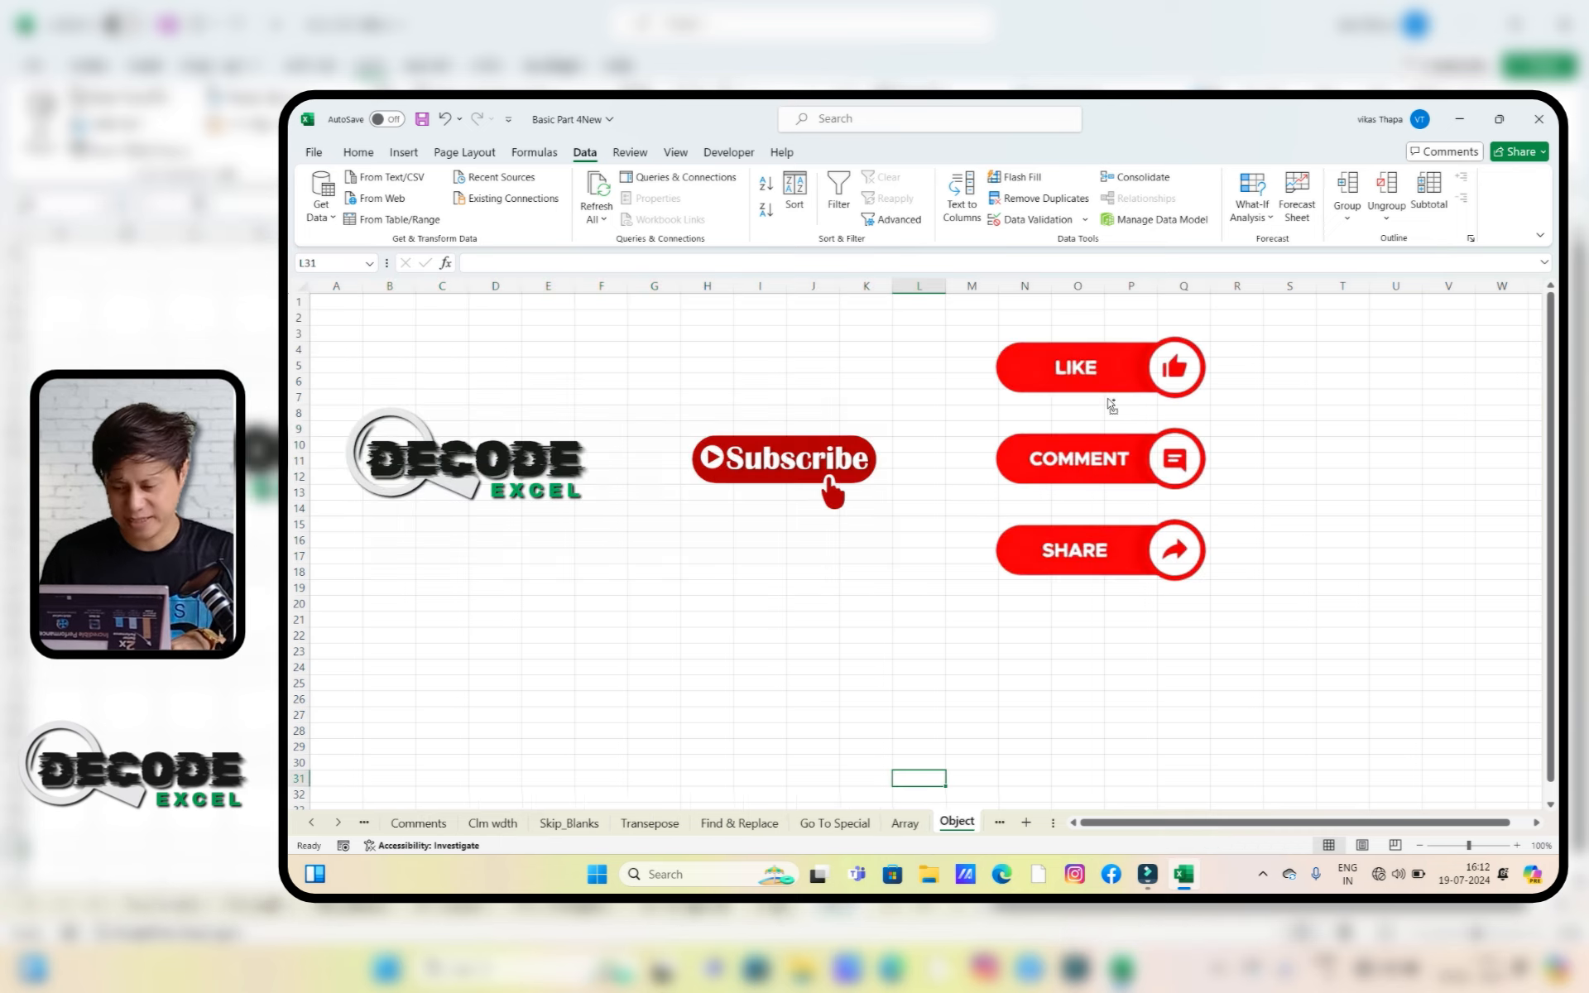
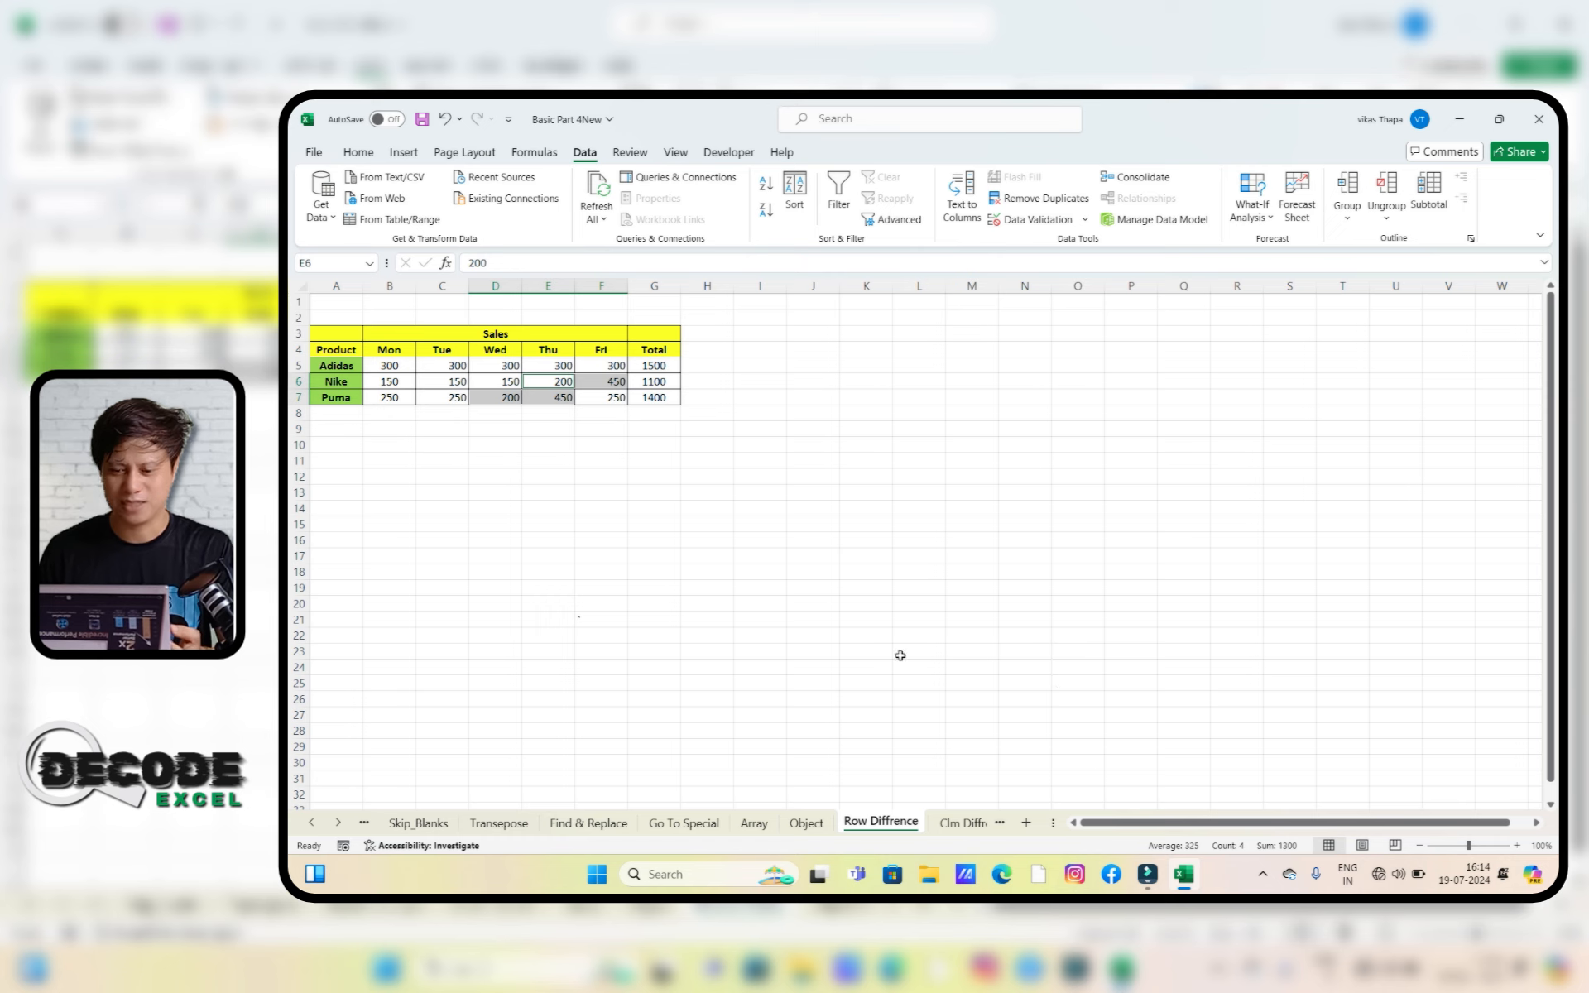
Select the Monday to Friday sales values in B5:F7 on the Row Diffrence sheet
left_click(444, 338)
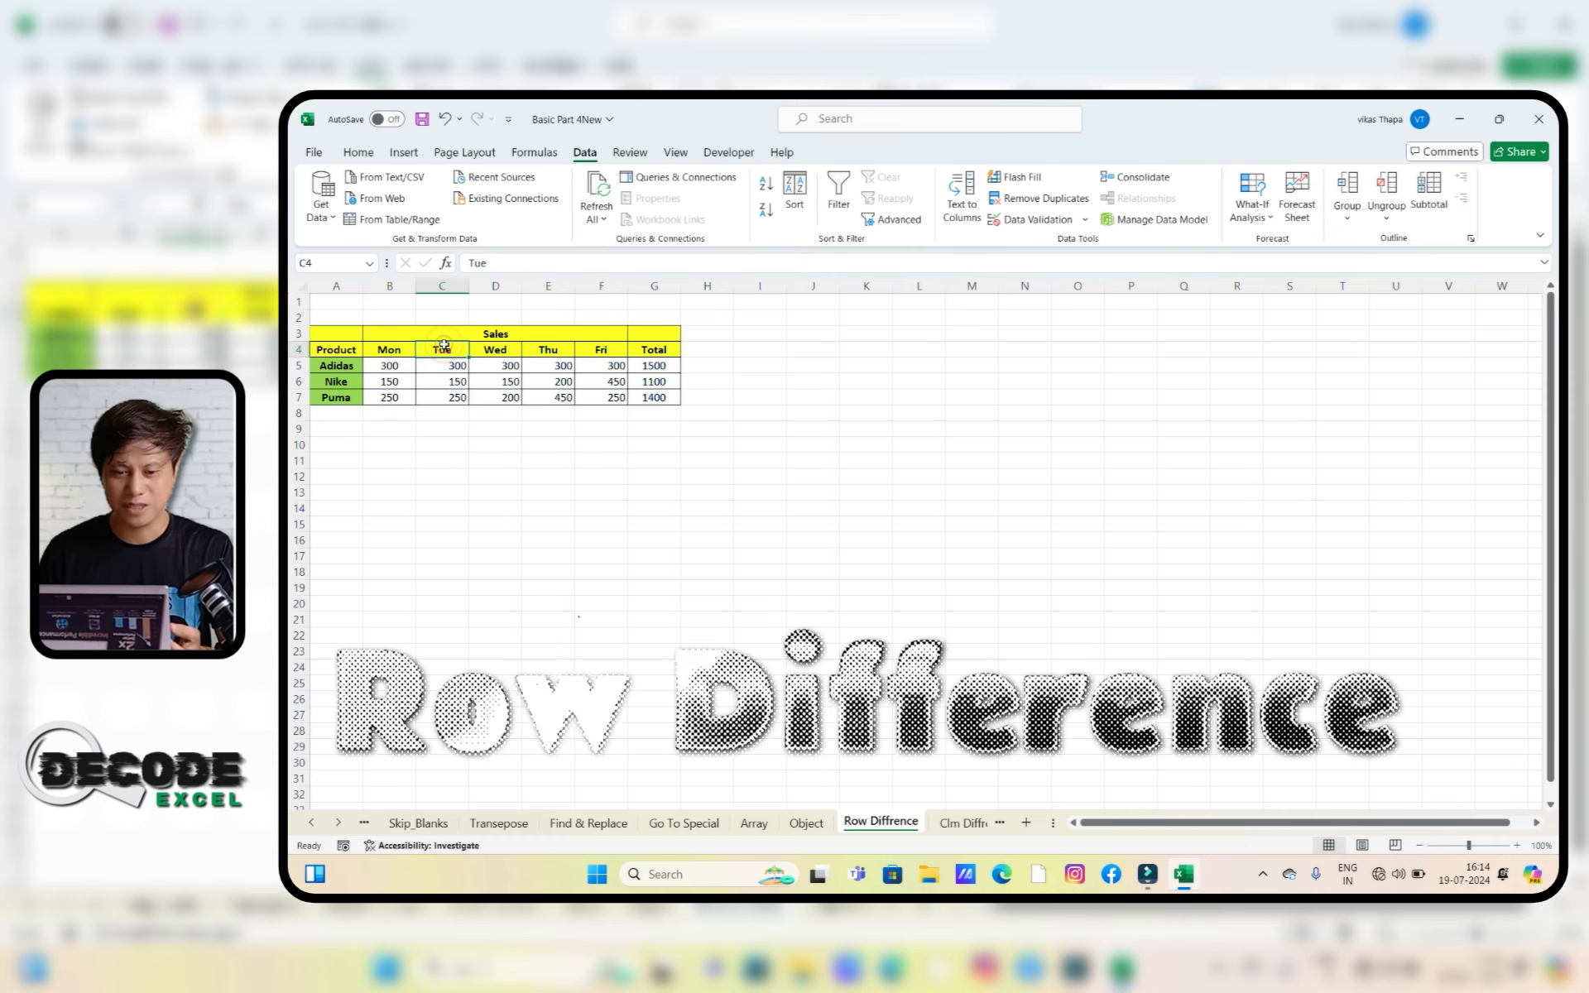
key("Down")
key("Down")
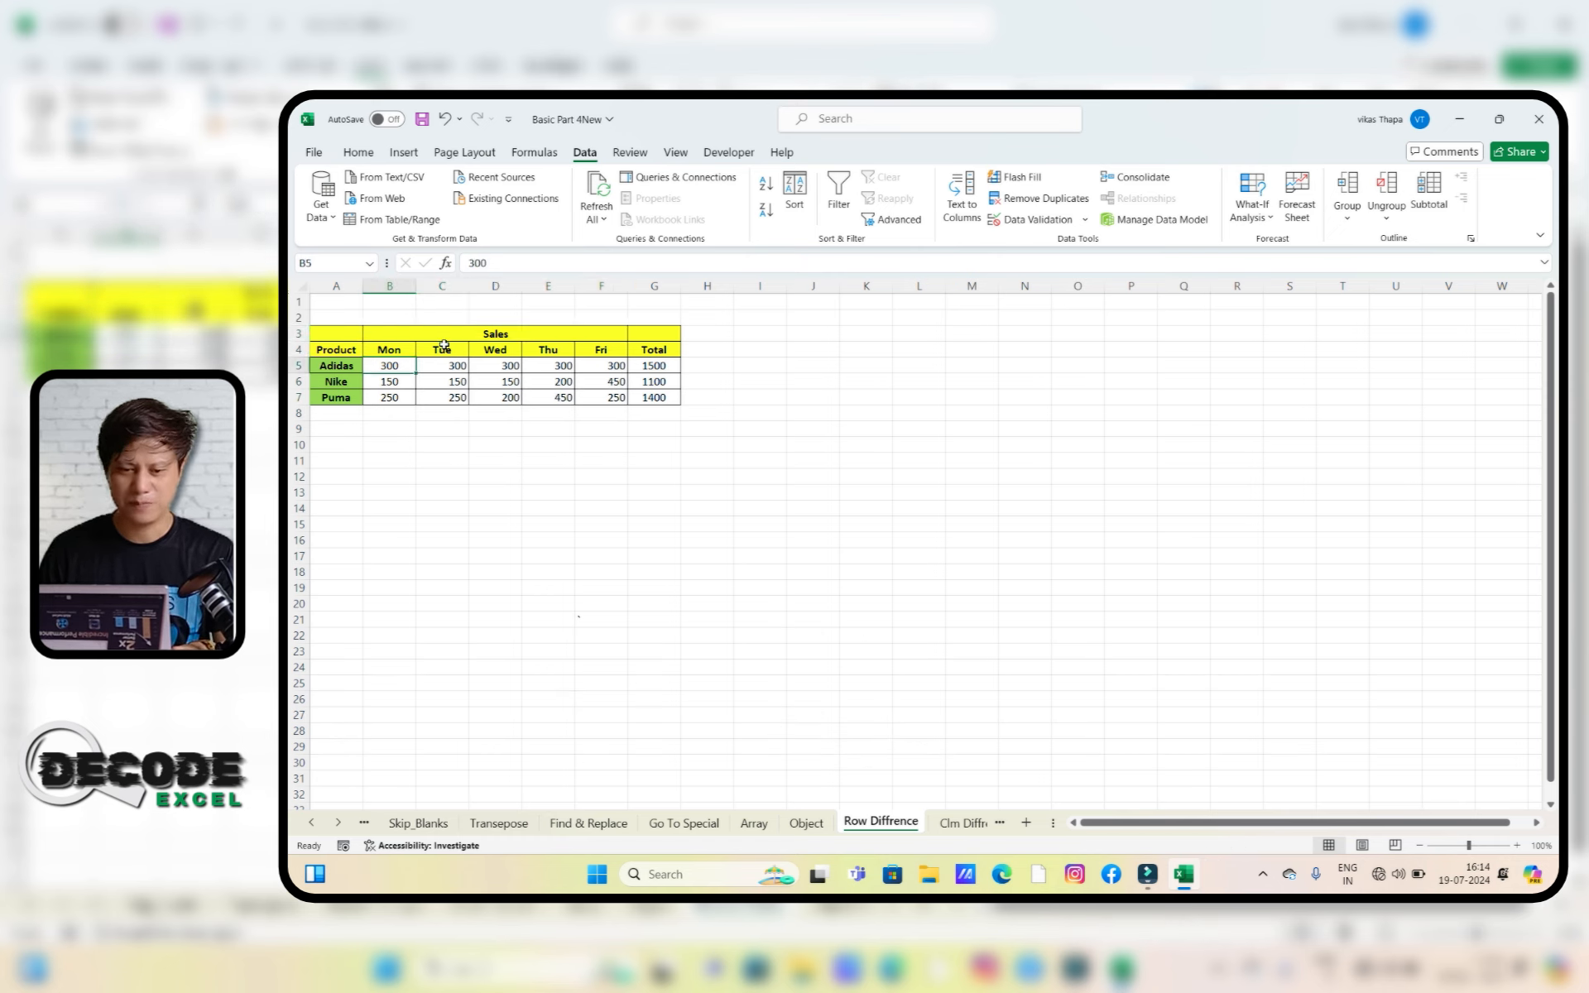
key("shift+Right")
key("shift+Right")
key("shift+Right")
key("shift+Right")
key("shift+Down")
key("shift+Down")
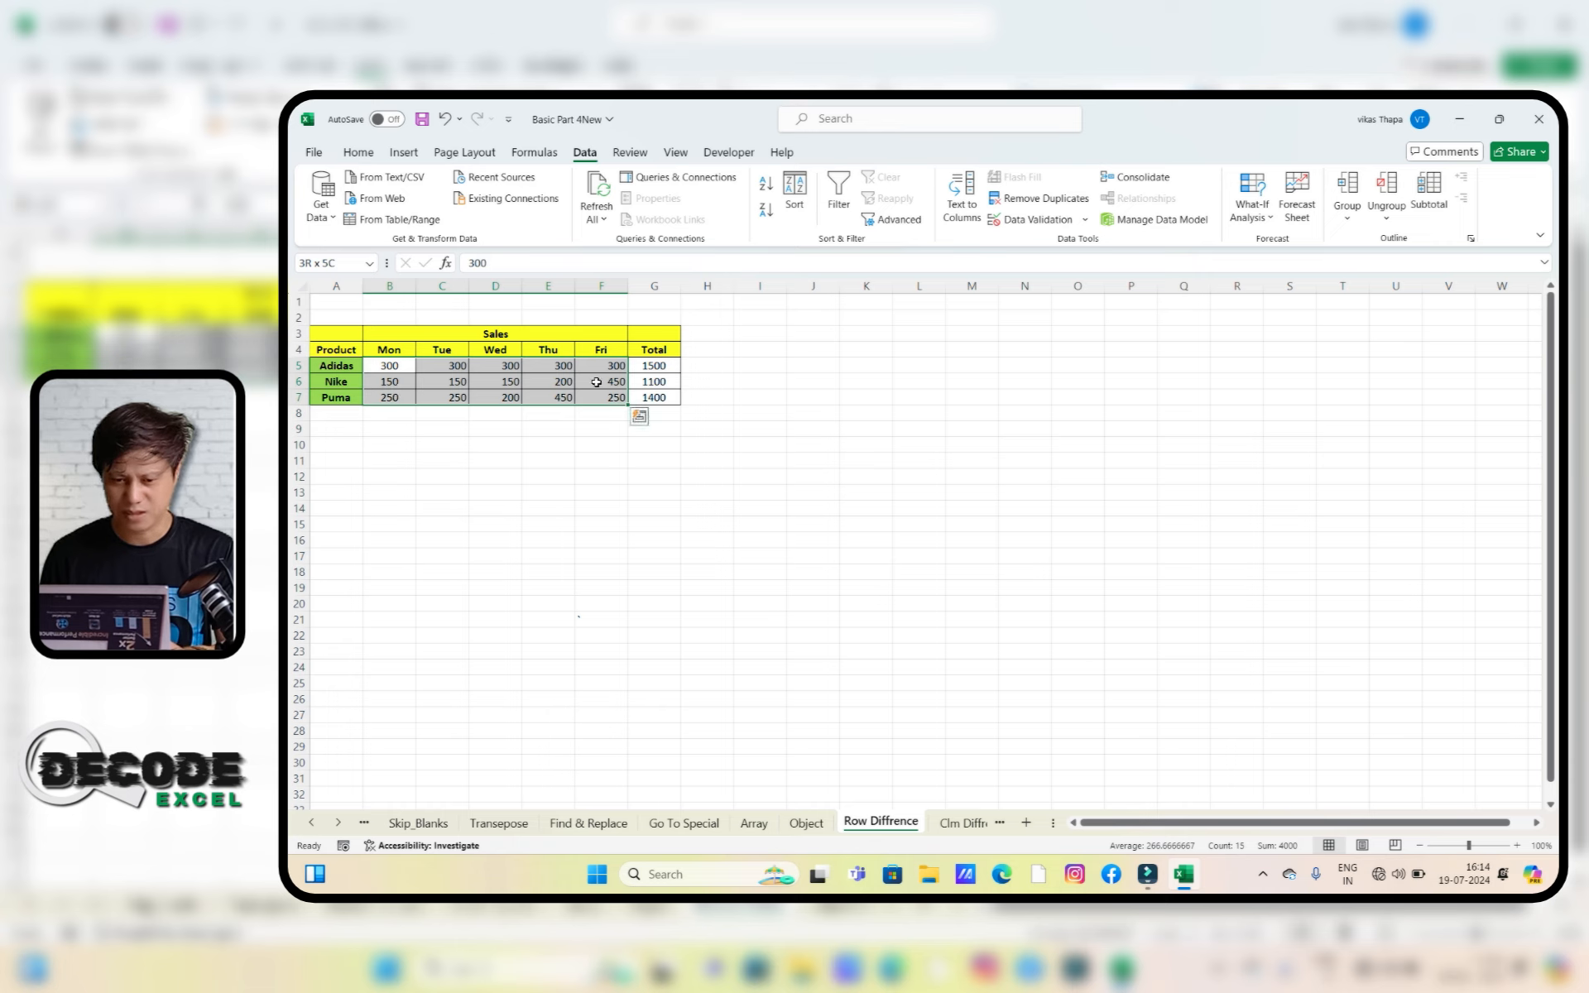
Select the row differences within the selected range through Go To Special and fill those cells yellow
key("ctrl+g")
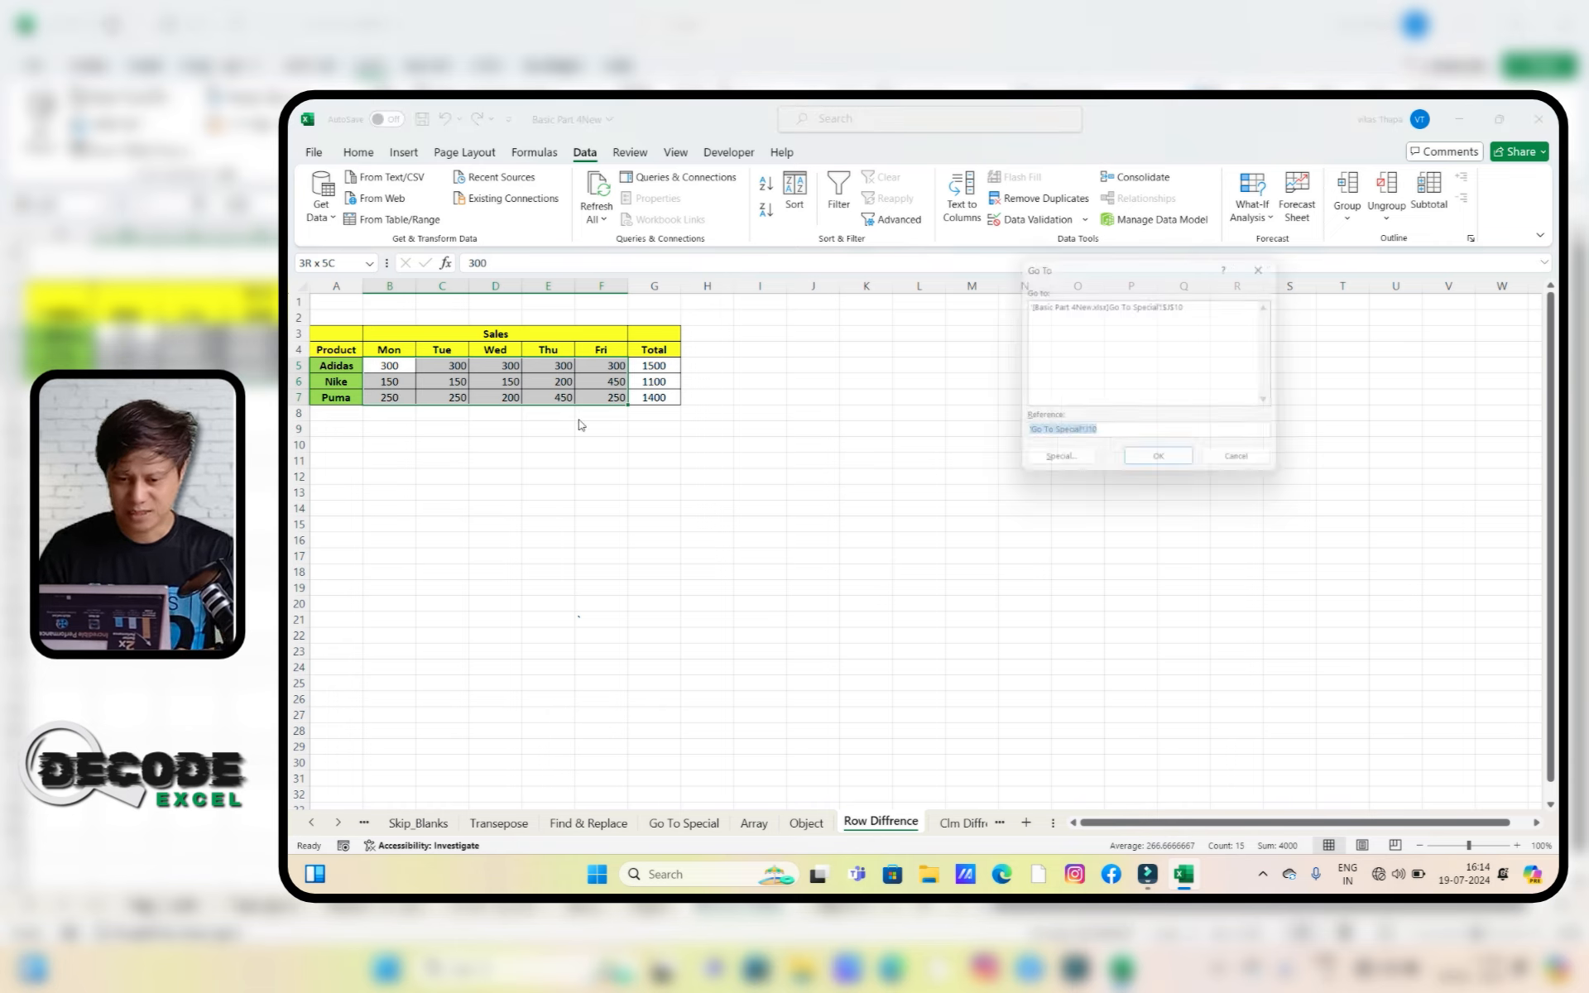
left_click(1060, 464)
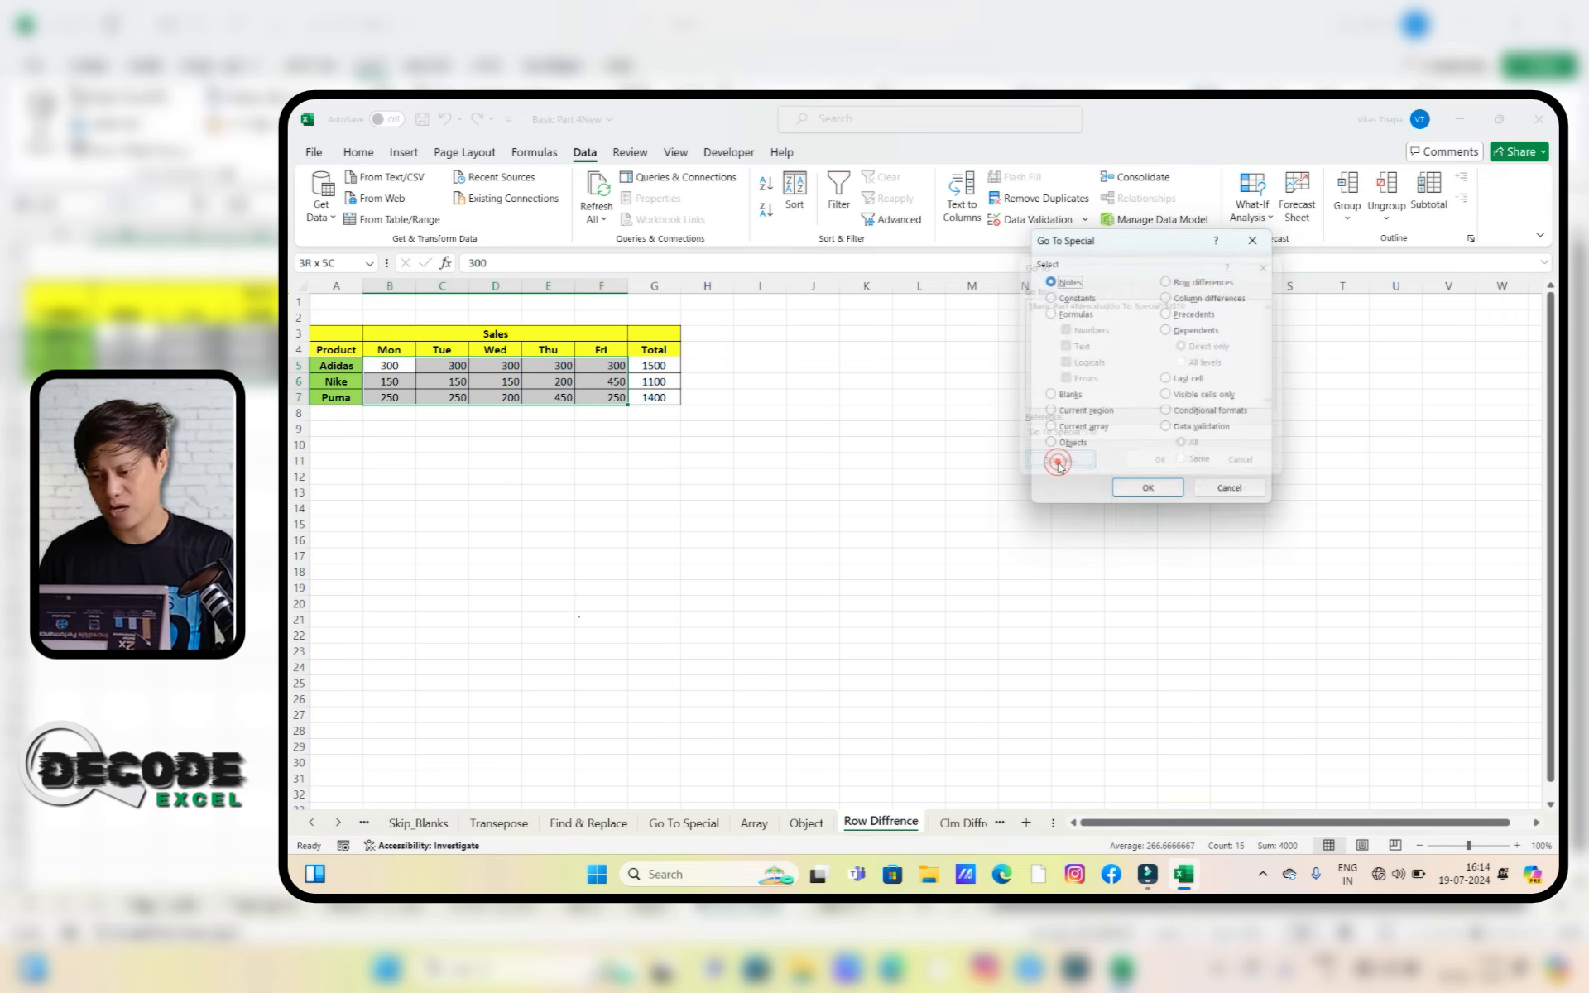
left_click(1168, 281)
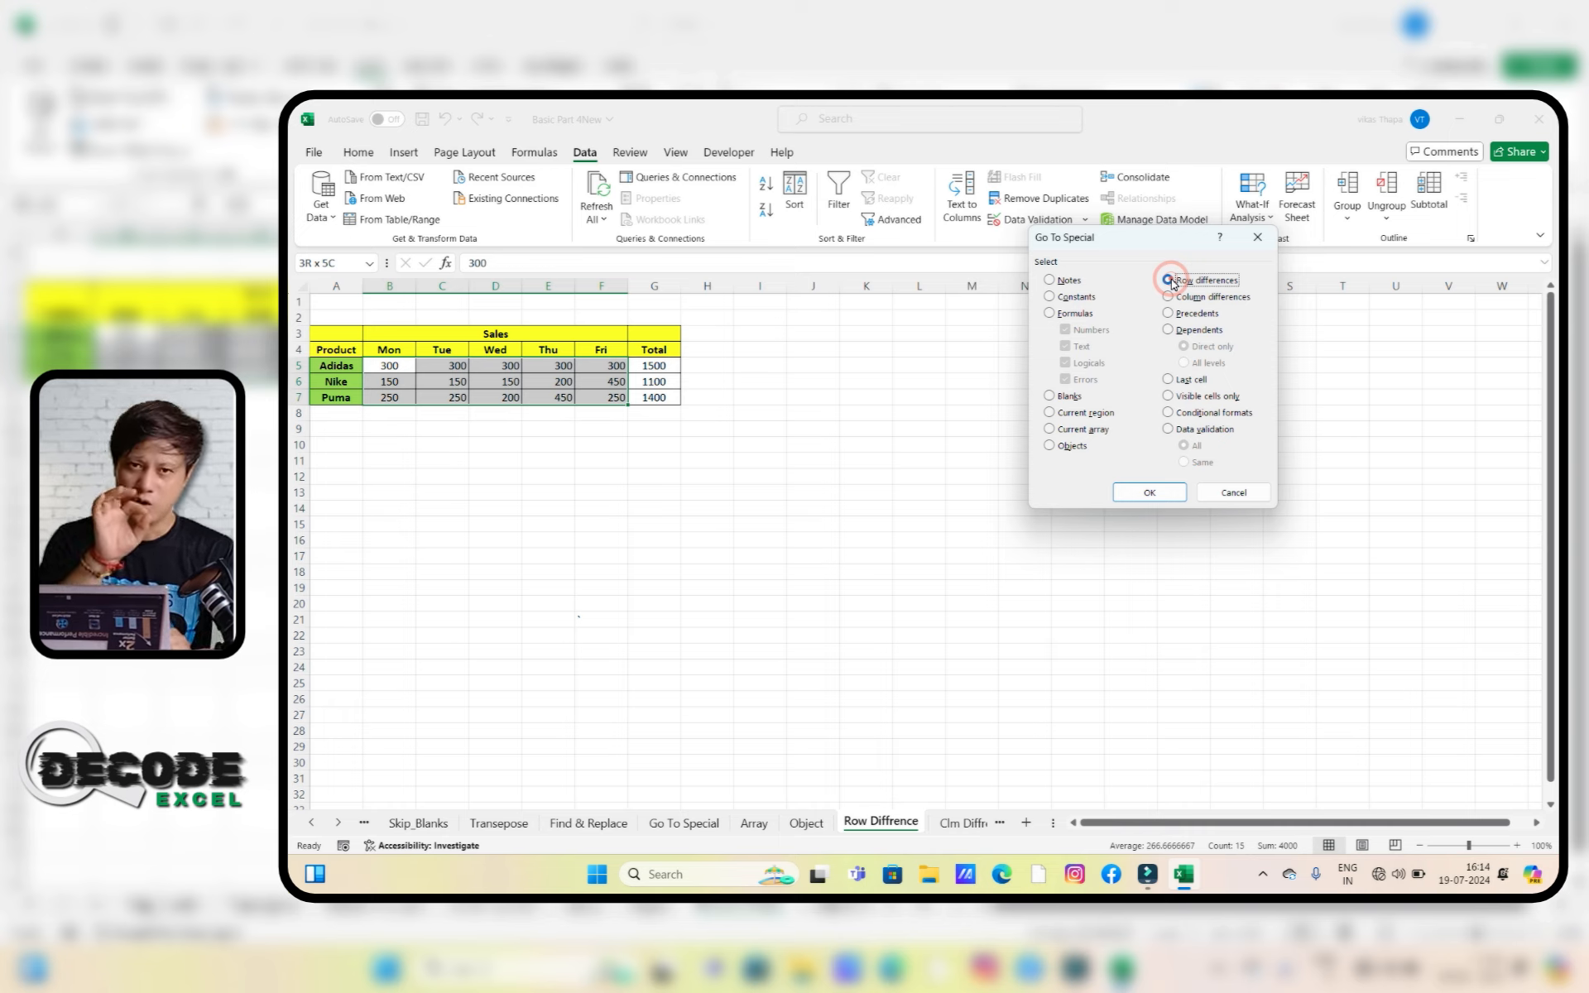
left_click(1143, 496)
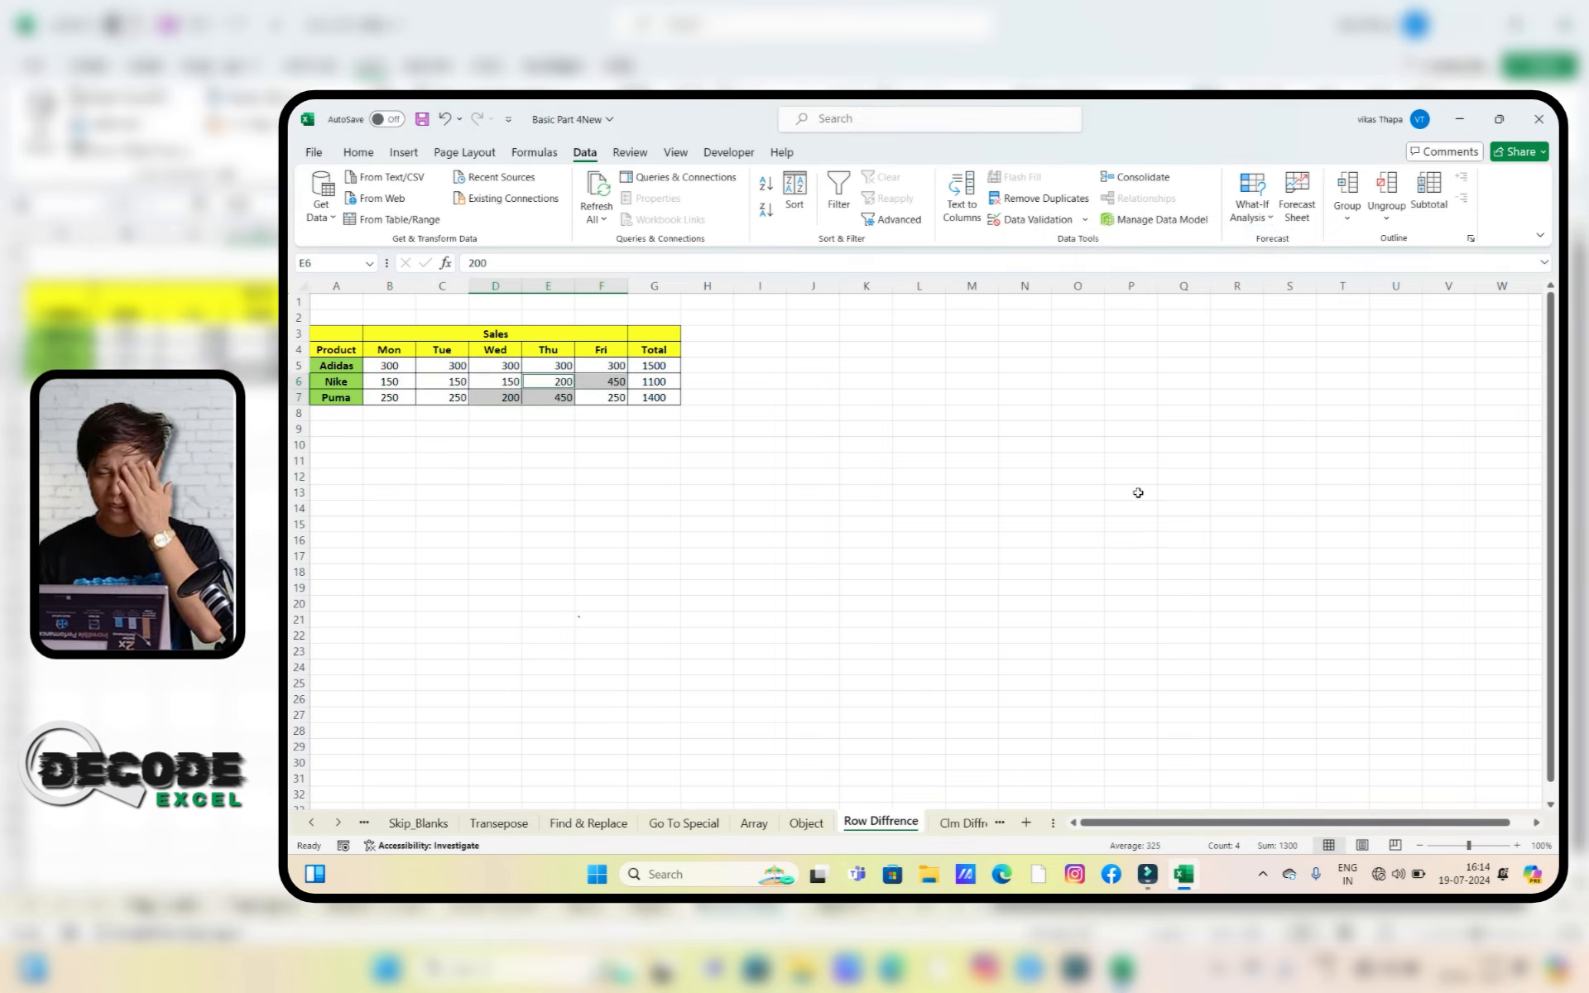
left_click(359, 152)
left_click(566, 211)
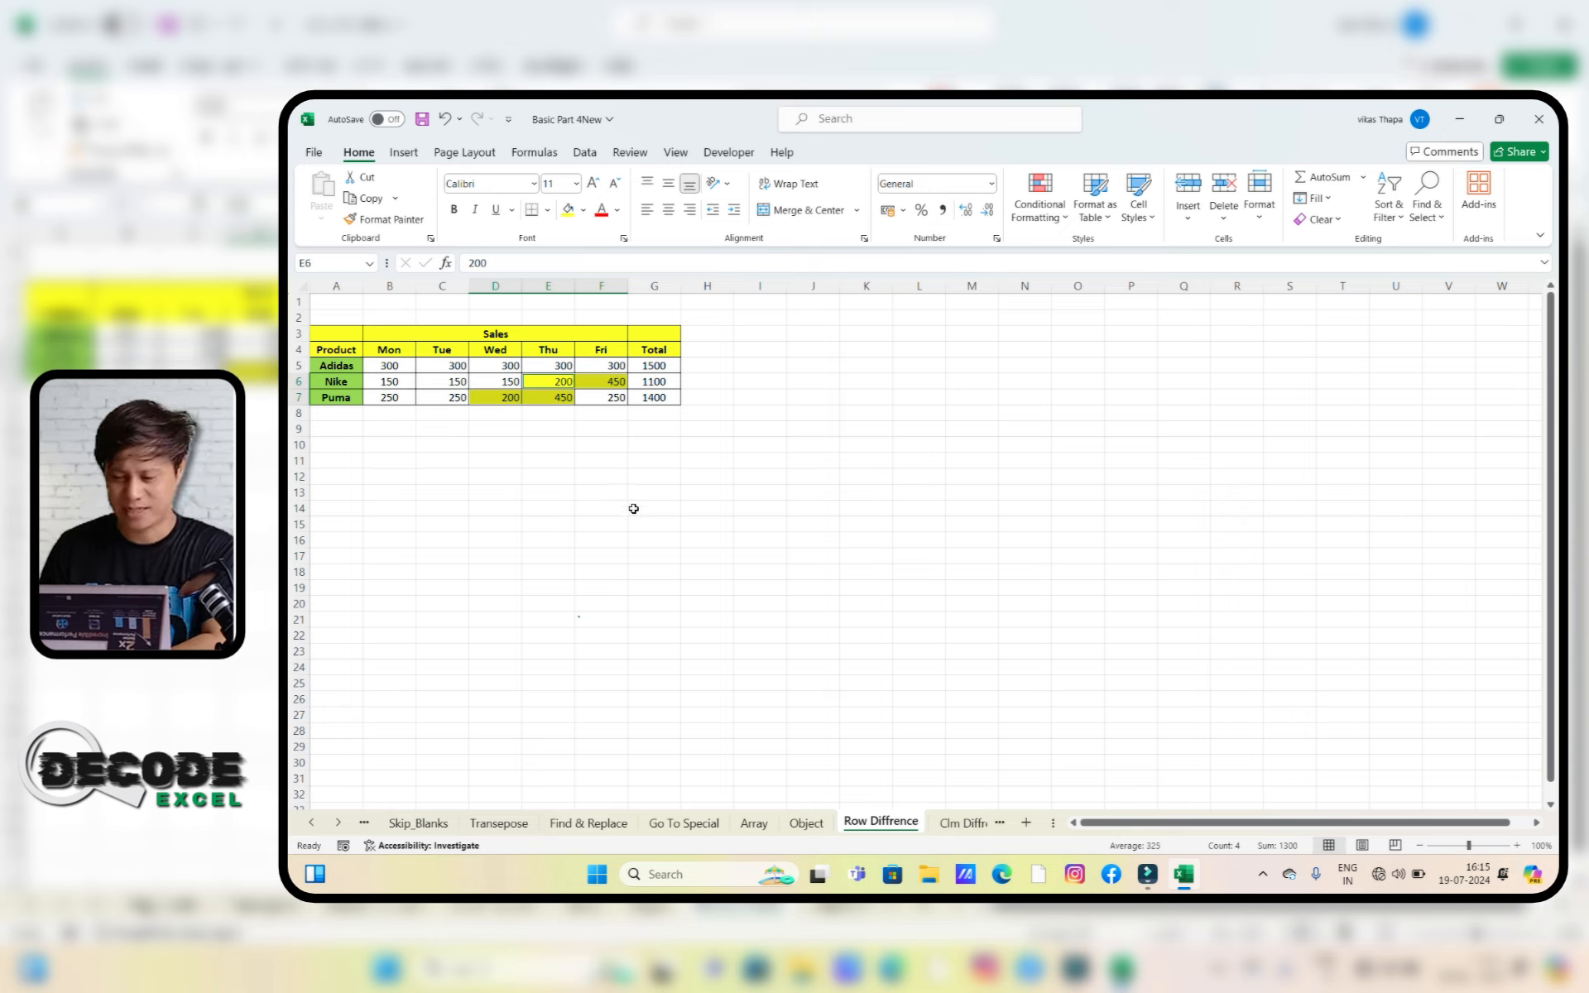
Switch to the Clm Diffrence sheet and select the Friday to Sunday sales values in B5:D12
left_click(962, 823)
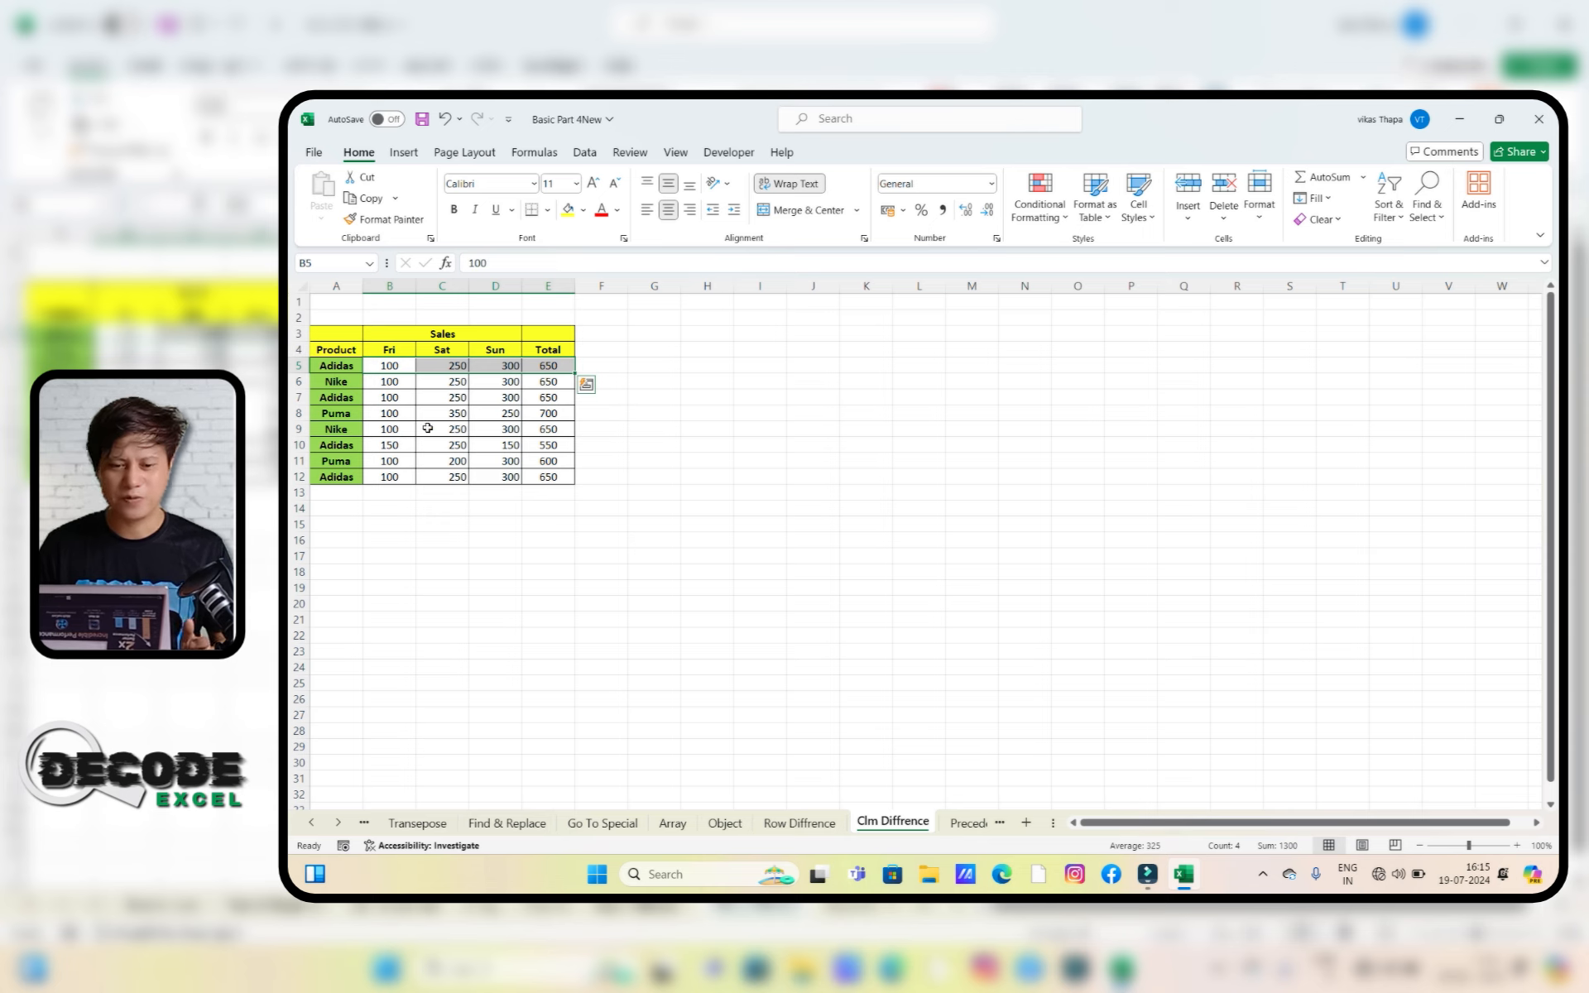
left_click(385, 359)
key("shift+Down")
key("shift+Right")
key("shift+Right")
key("shift+Down")
key("shift+Down")
key("shift+Down")
key("shift+Down")
key("shift+Down")
key("shift+Down")
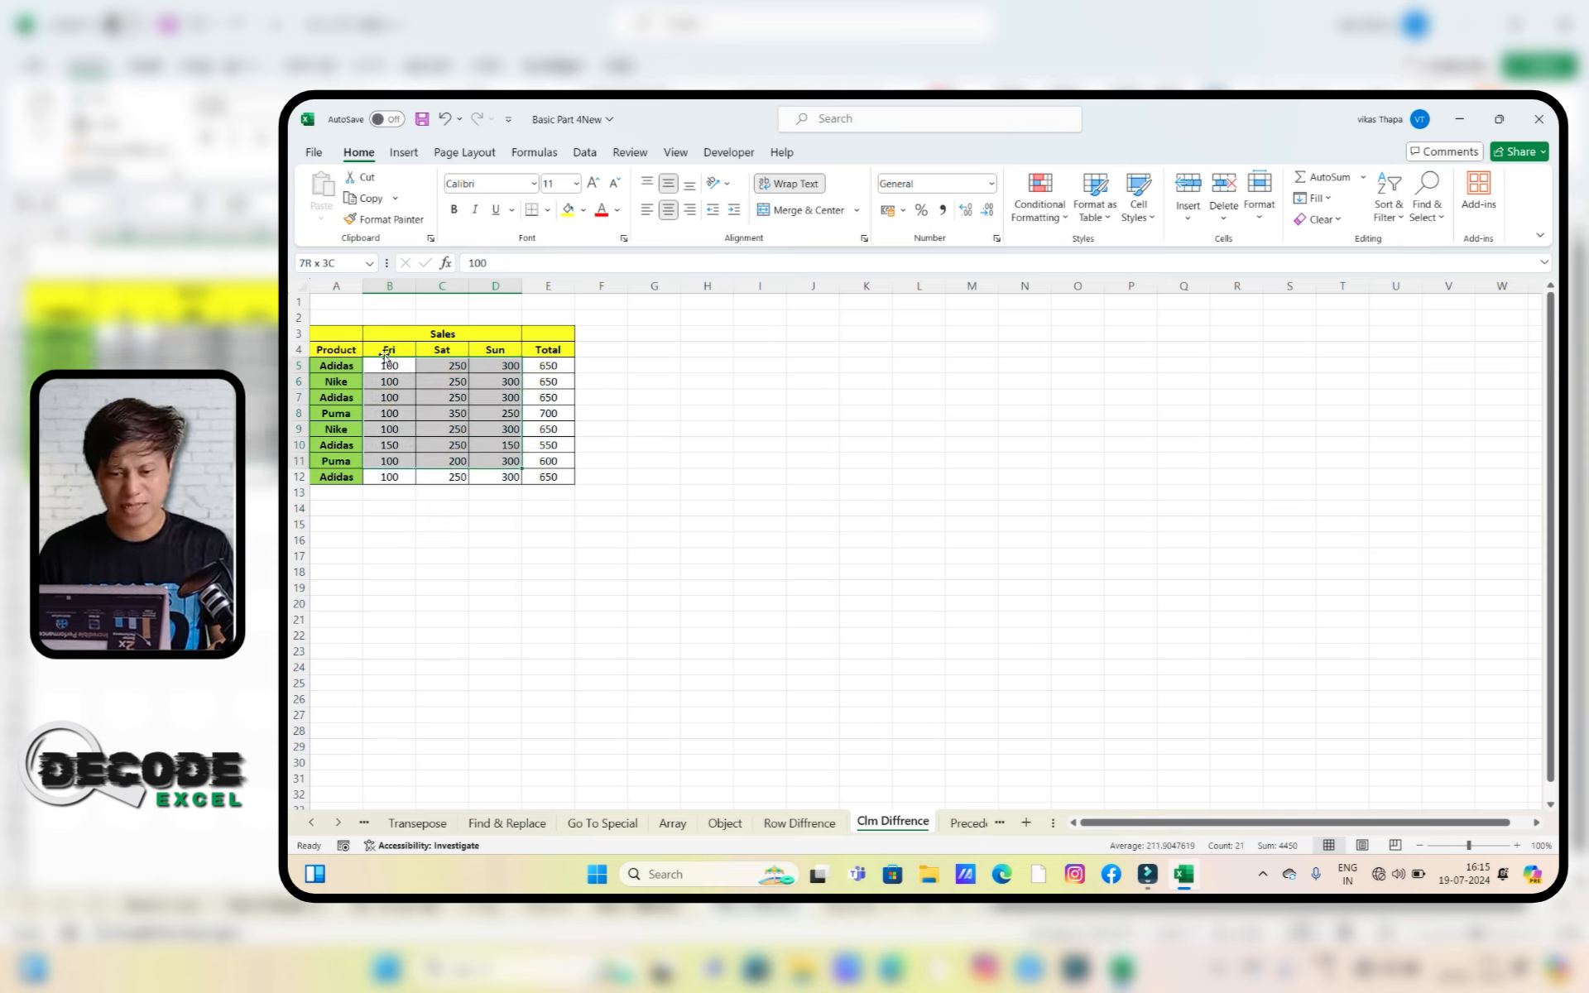
Select the column differences within the selected range through Go To Special and fill those cells yellow
key("ctrl+g")
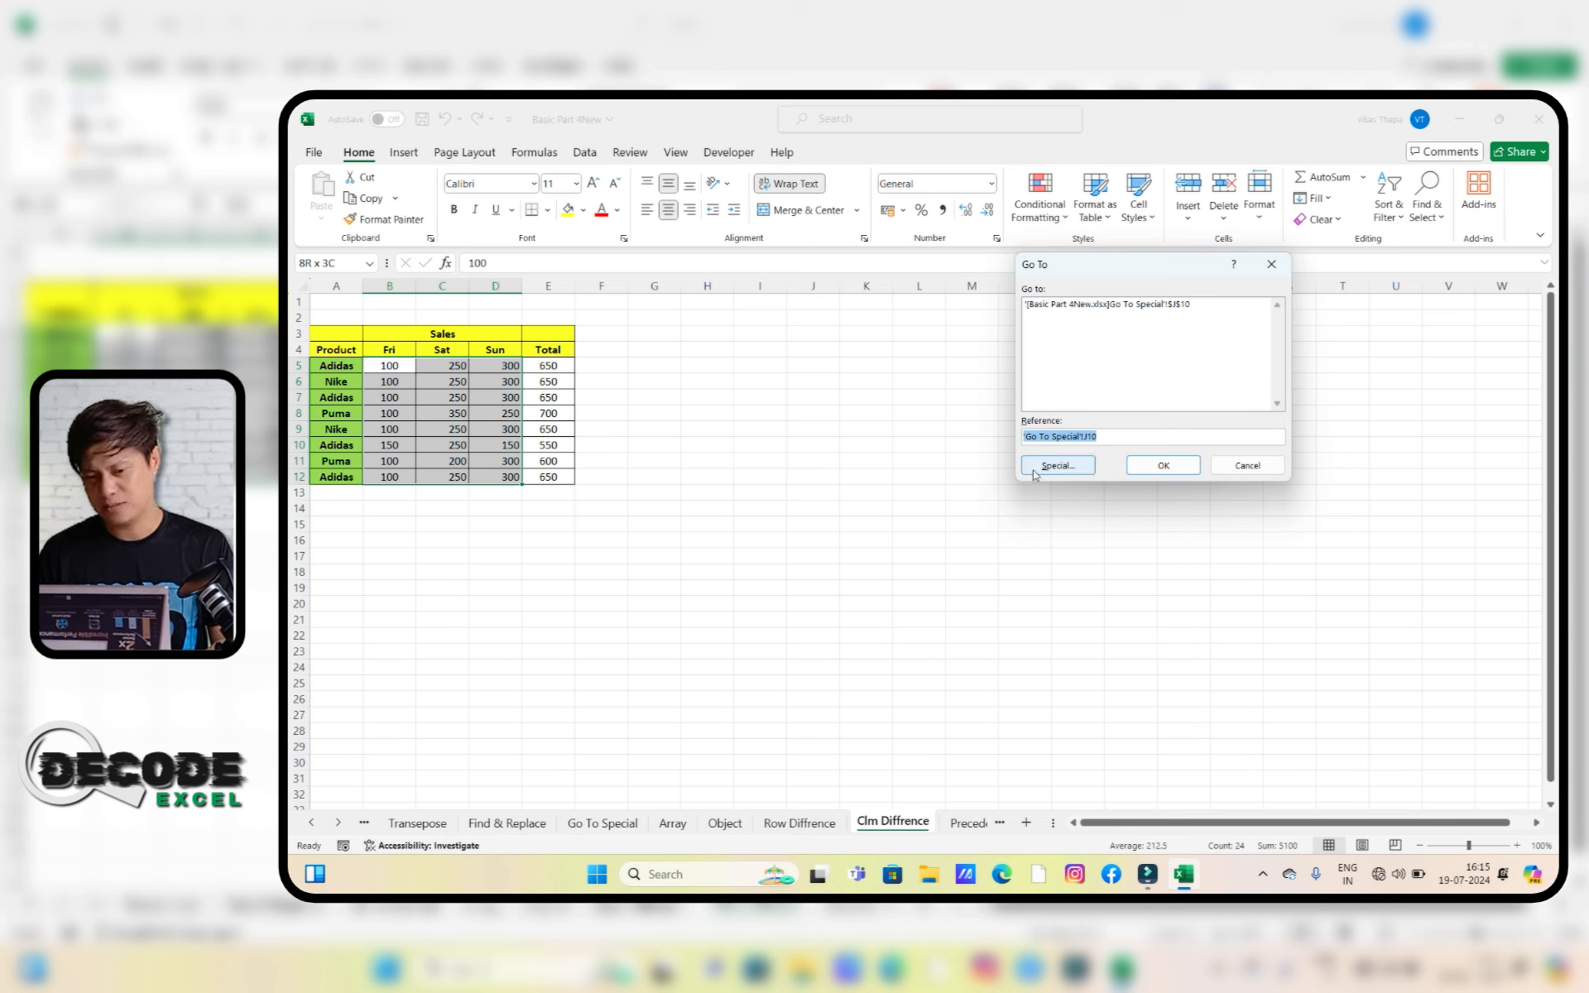
left_click(1058, 465)
left_click(1168, 296)
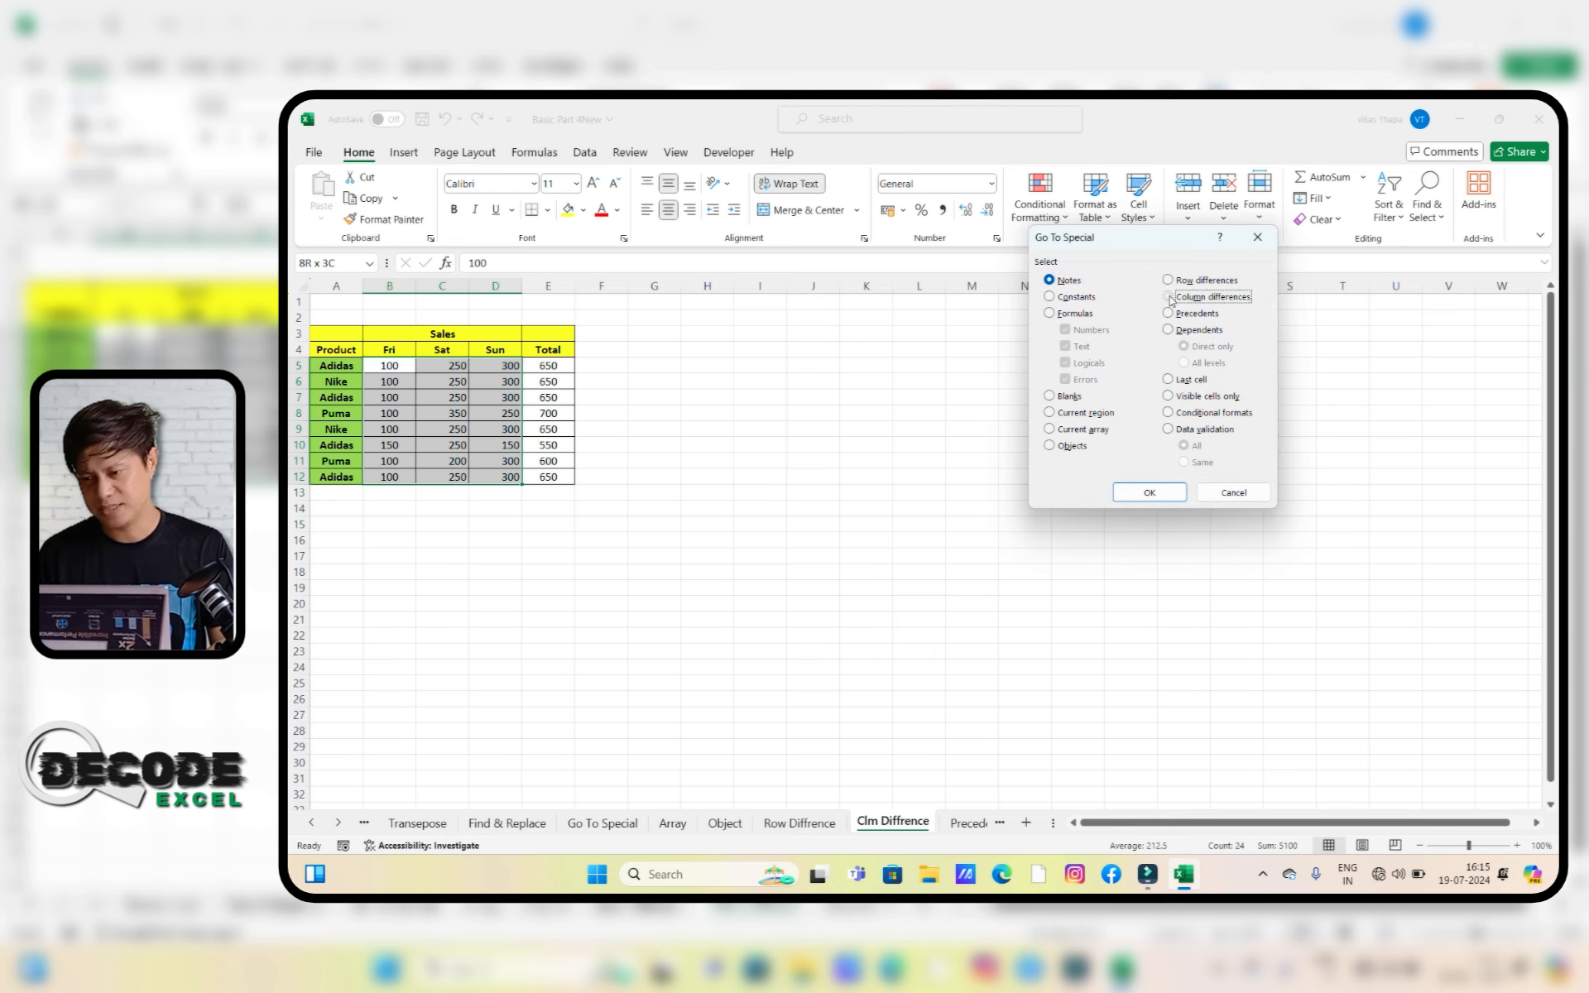
left_click(1143, 490)
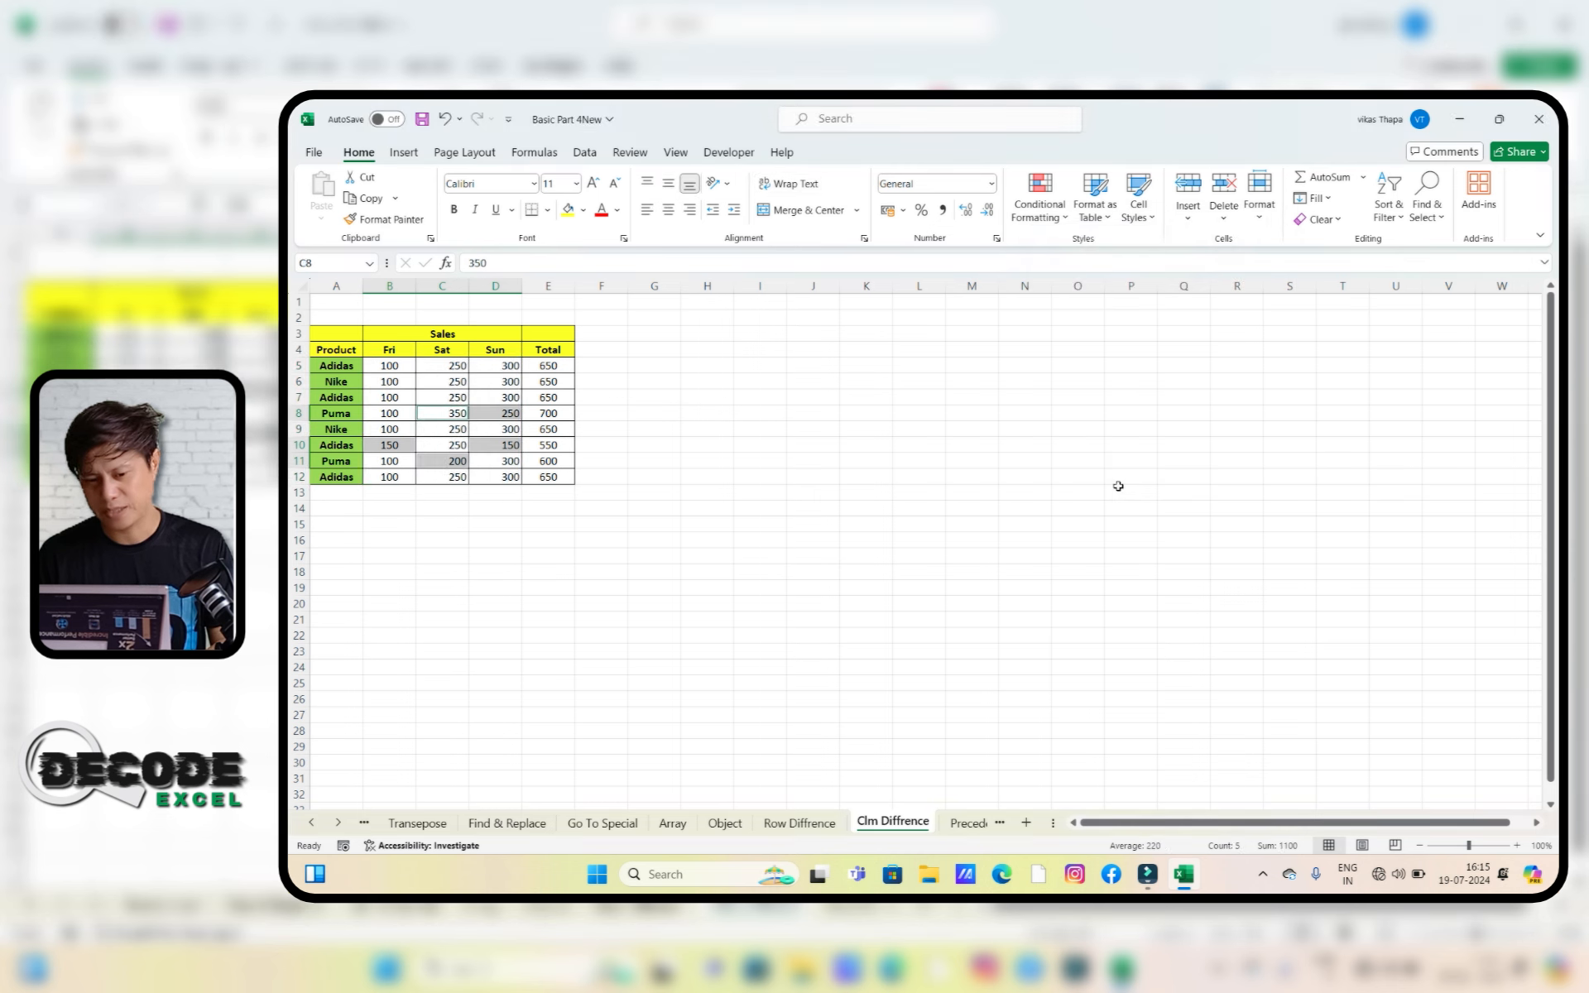
left_click(564, 210)
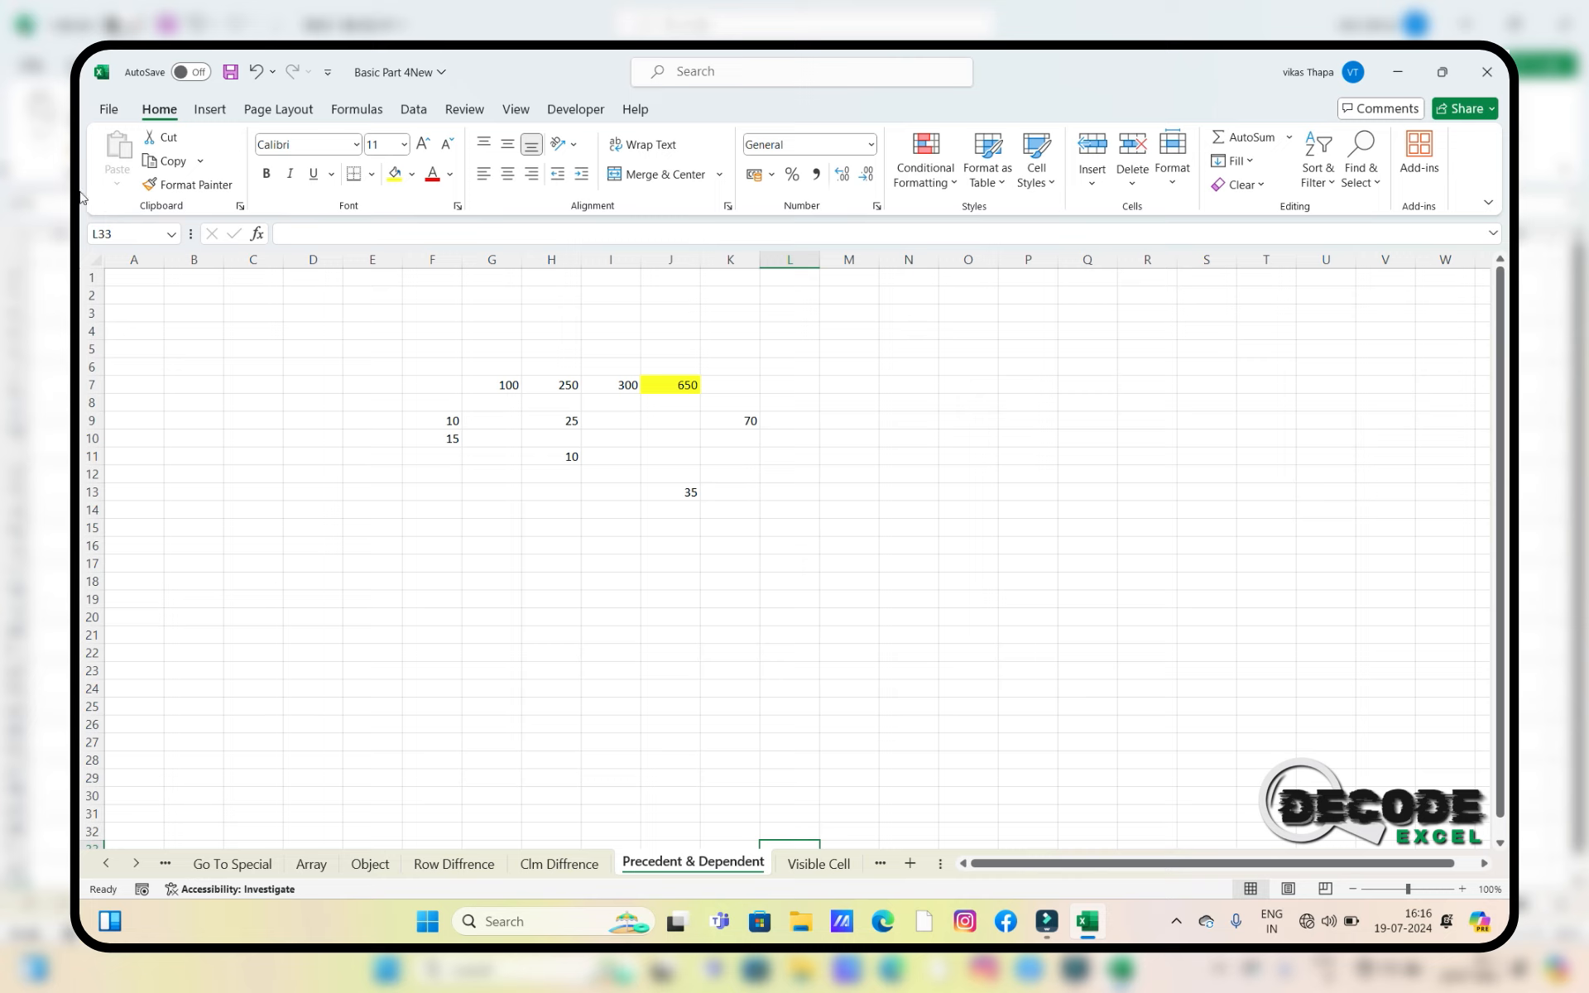
Inspect the formula in cell J7 on the Precedent & Dependent sheet and trace its precedents
left_click(662, 388)
left_click(664, 392)
double_click(664, 393)
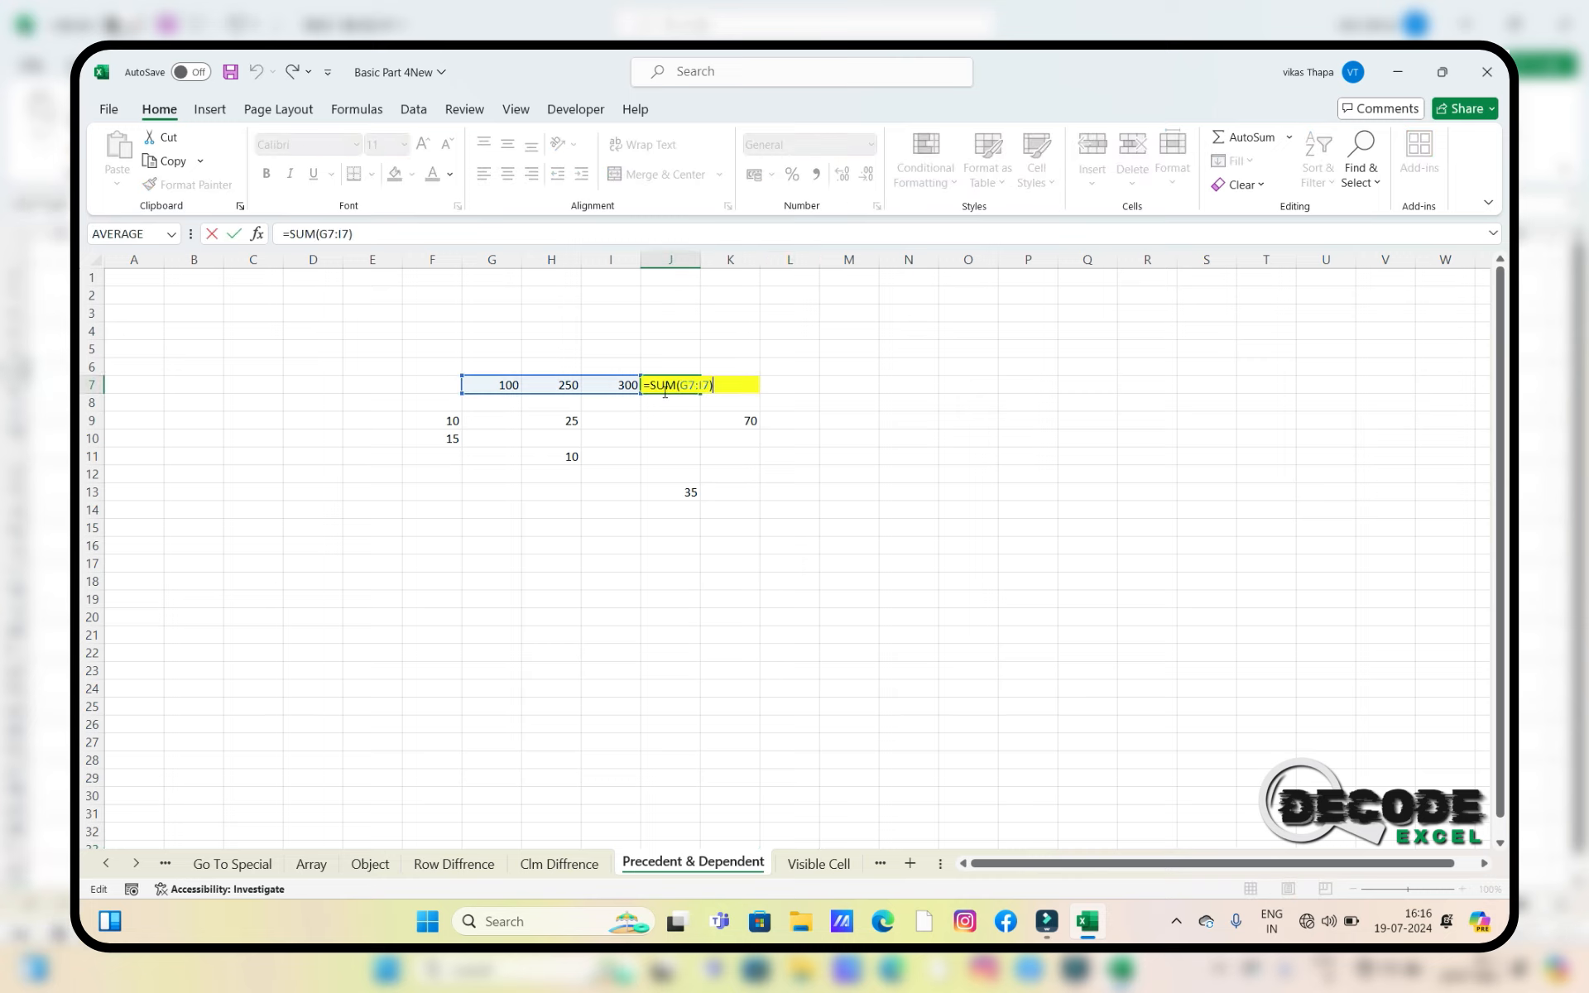
key("Escape")
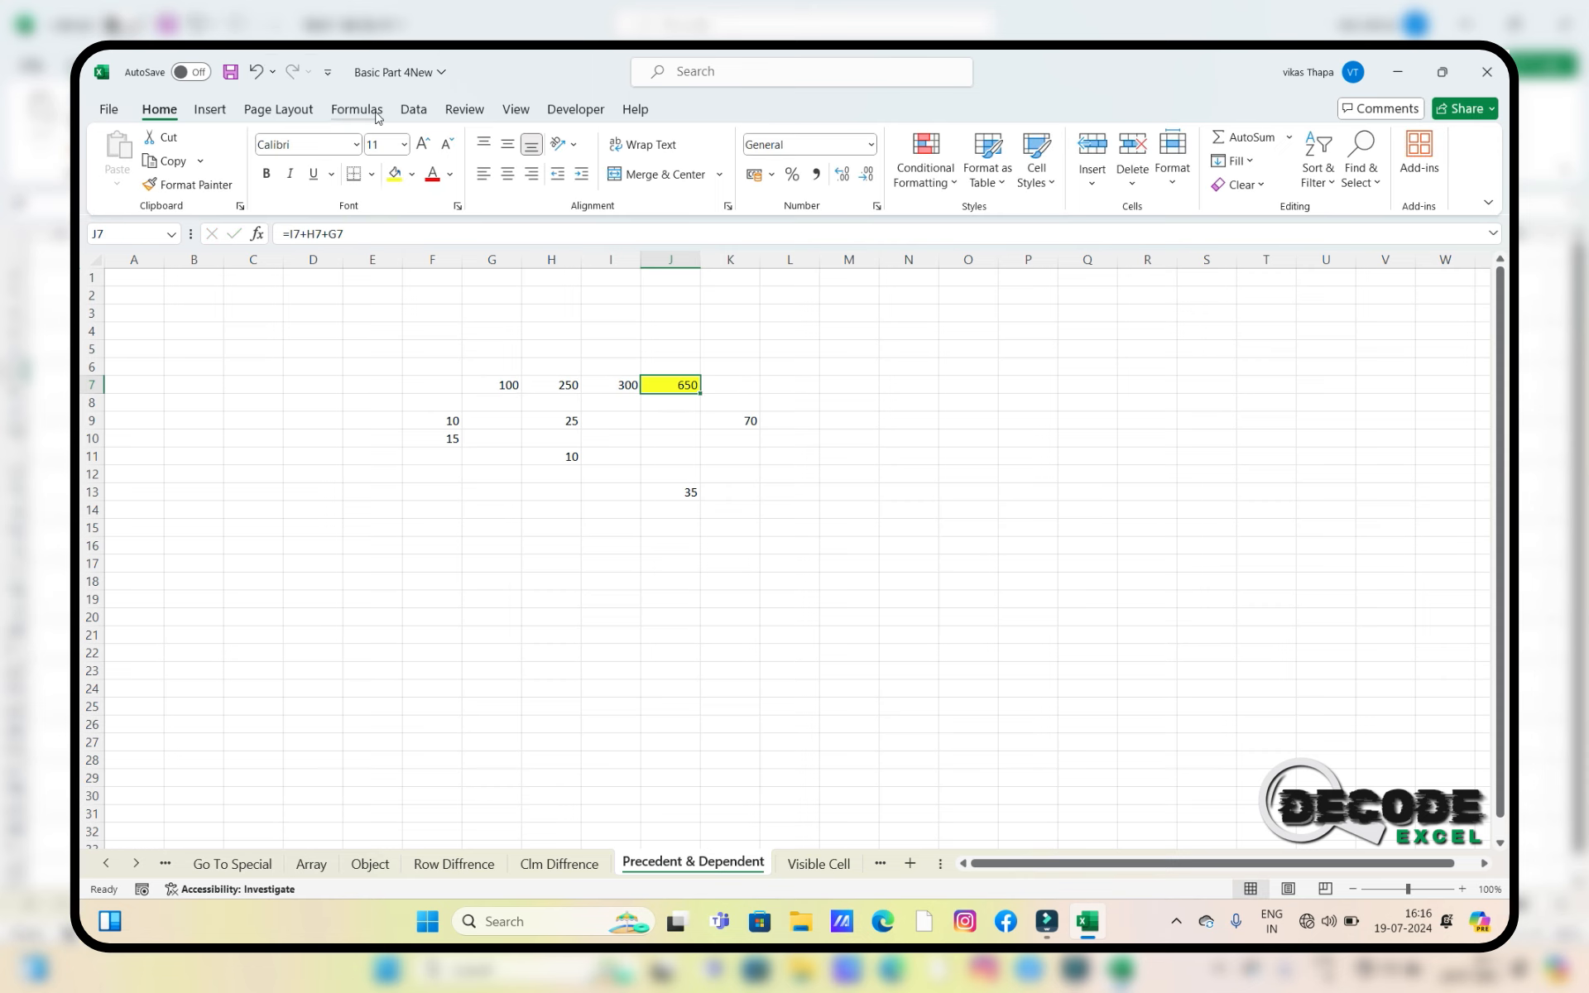
left_click(357, 110)
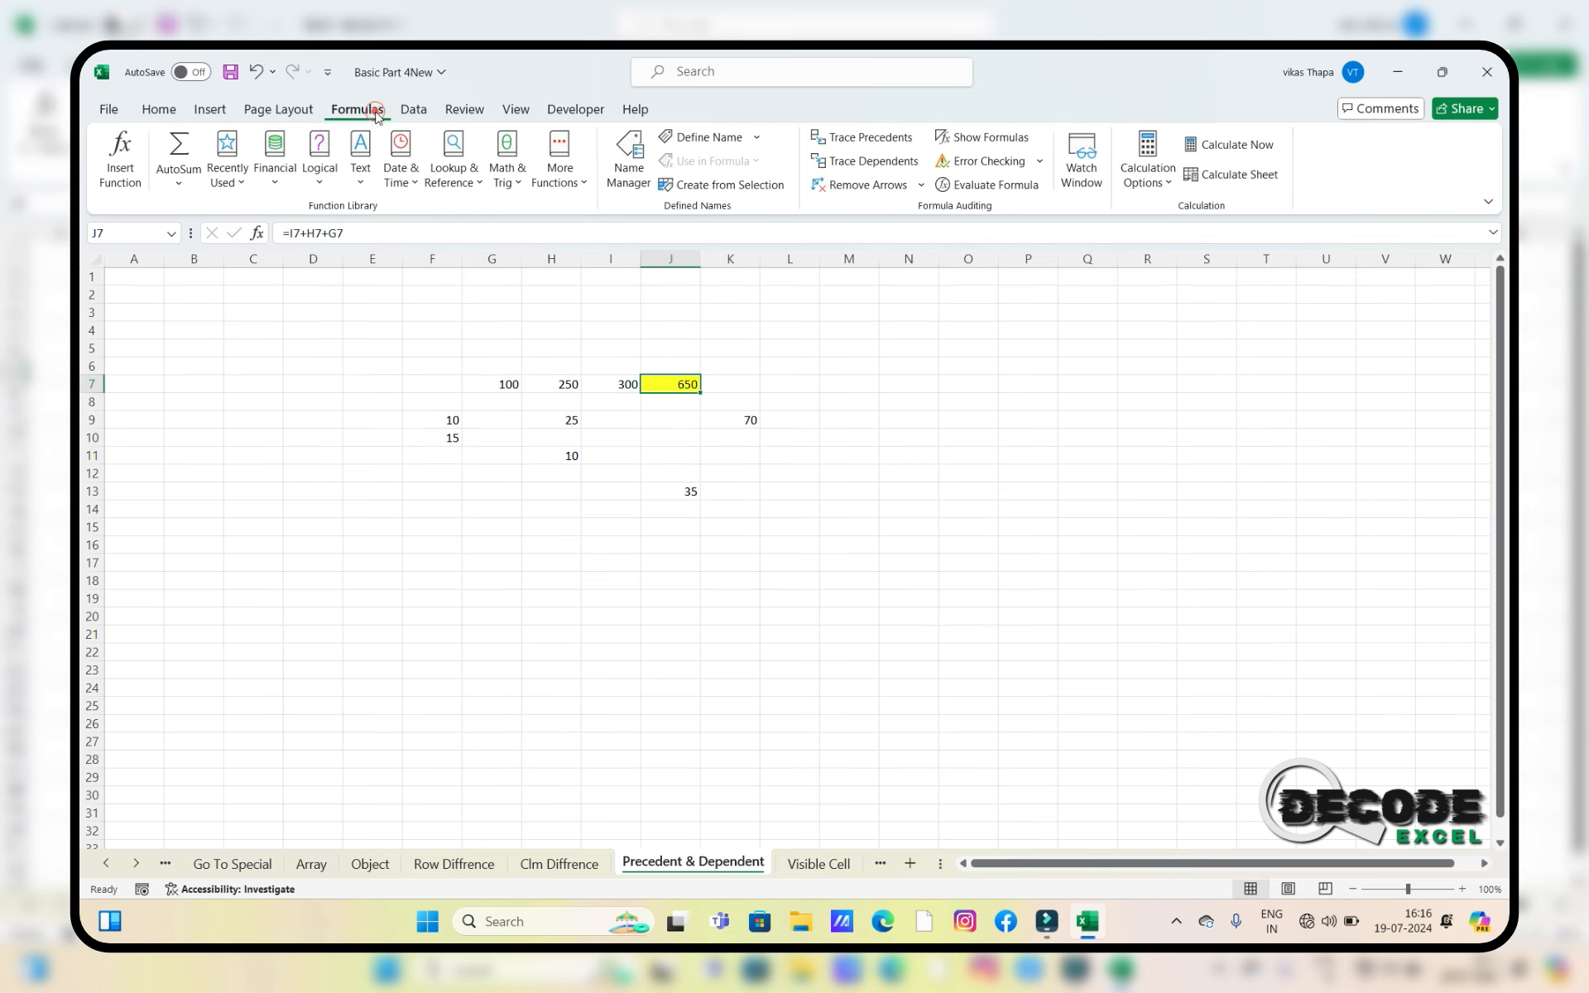
left_click(857, 141)
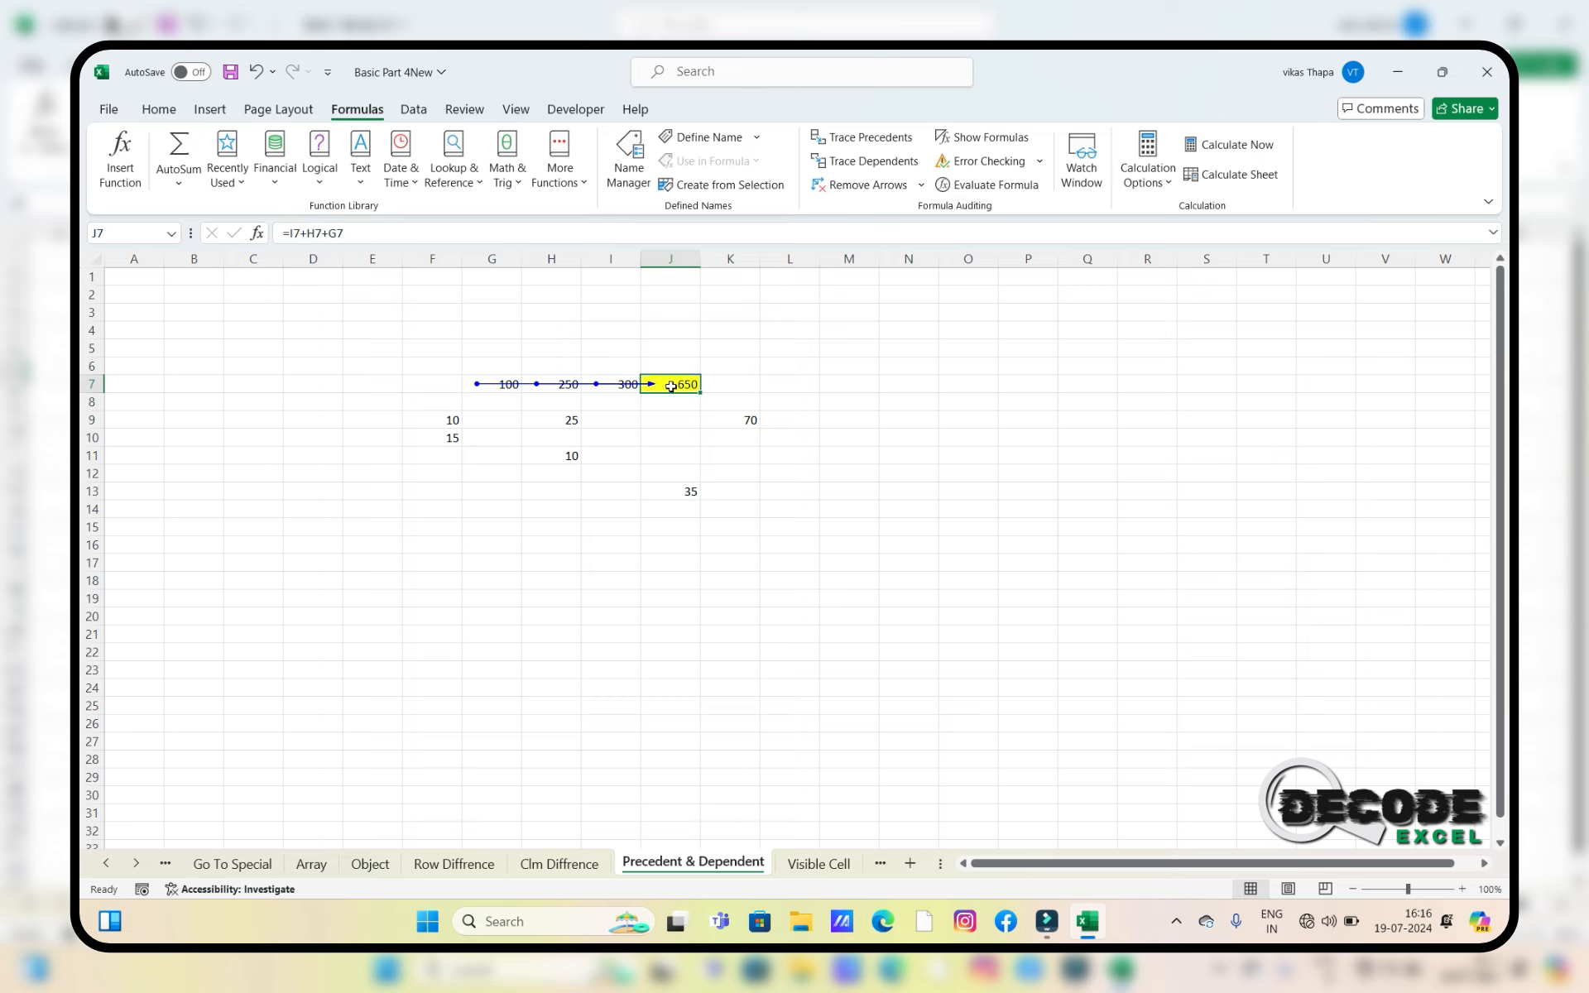
Inspect the formula in cell K9 and trace its precedents
left_click(735, 420)
key("F2")
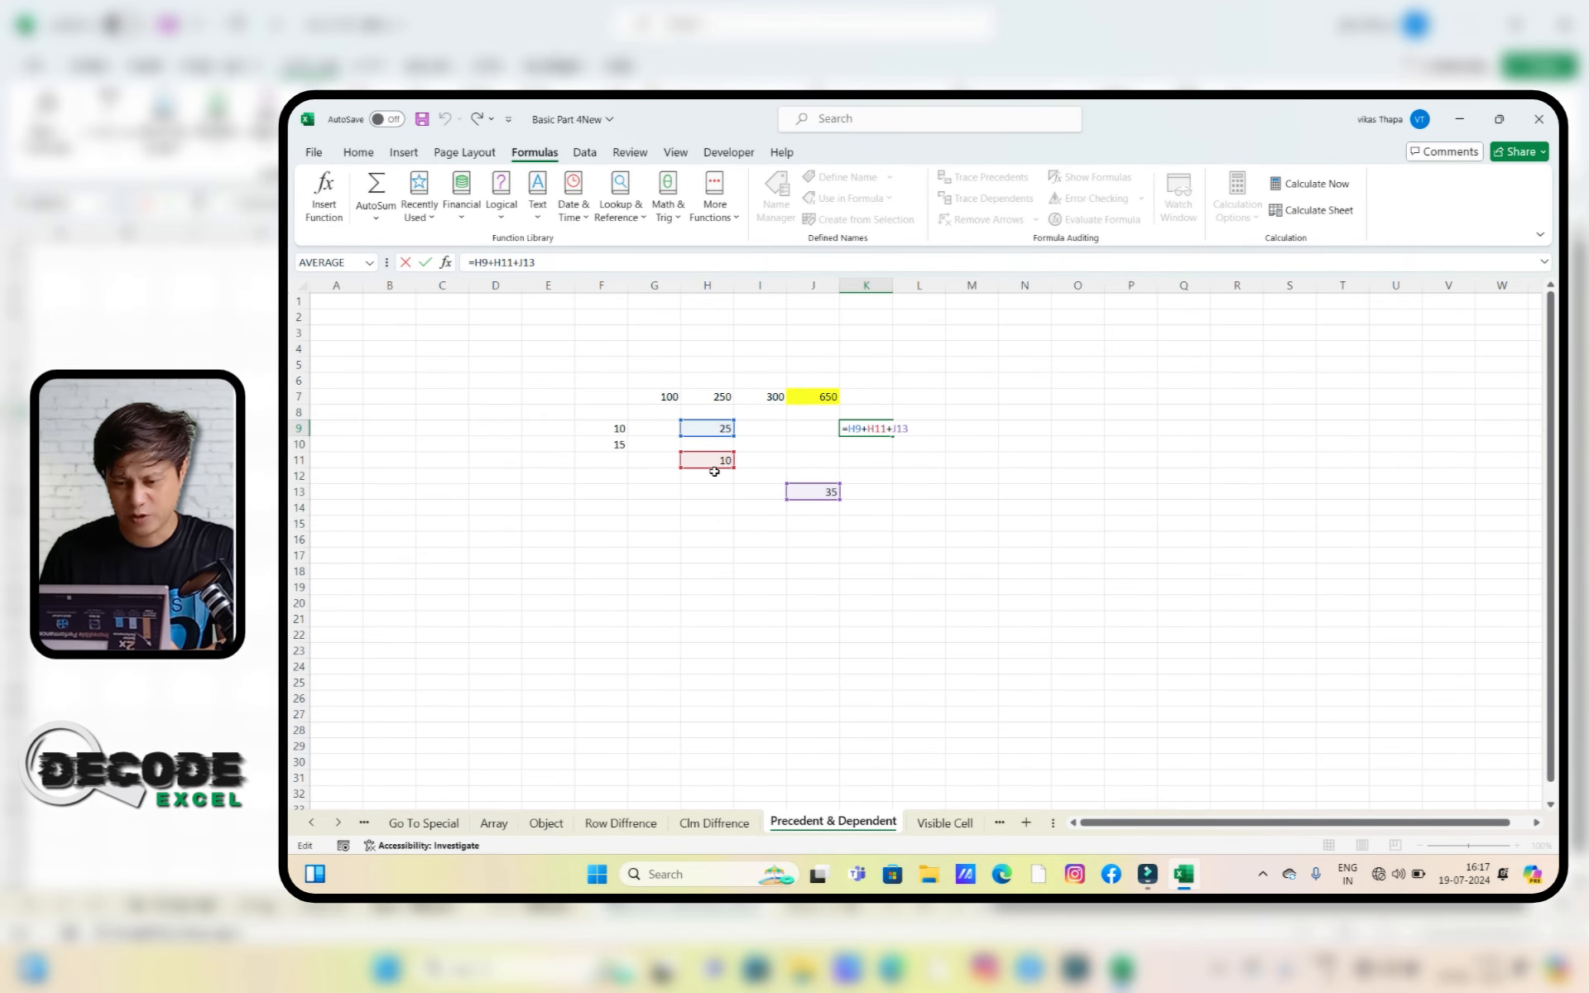
left_click(863, 457)
left_click(866, 426)
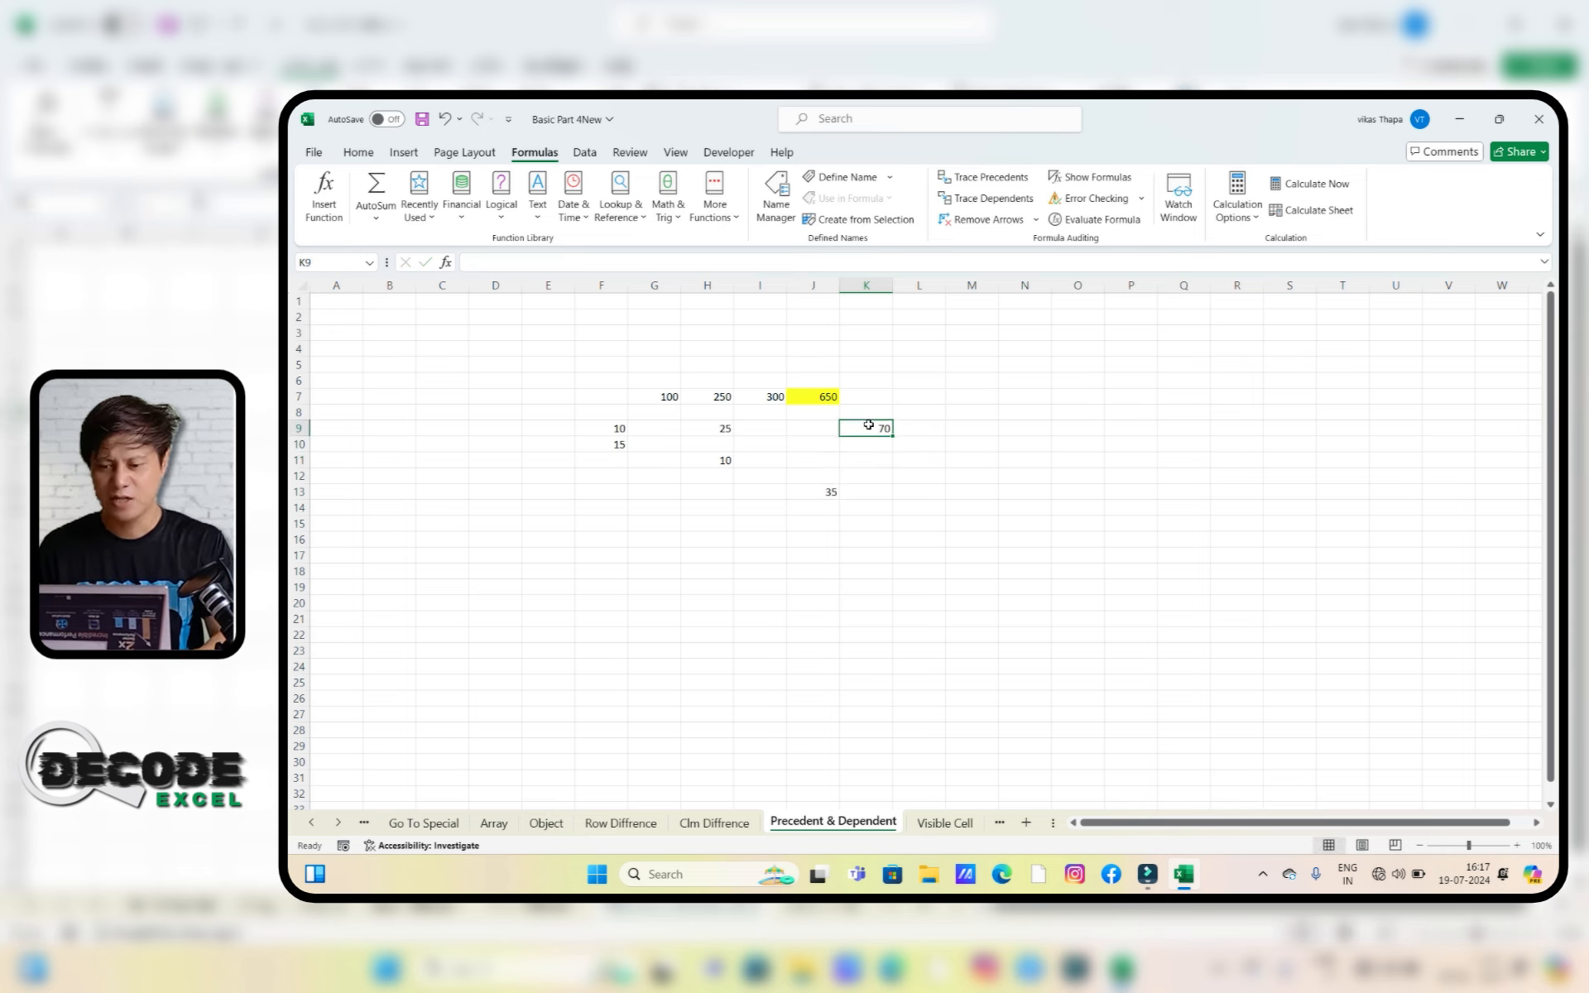
left_click(979, 184)
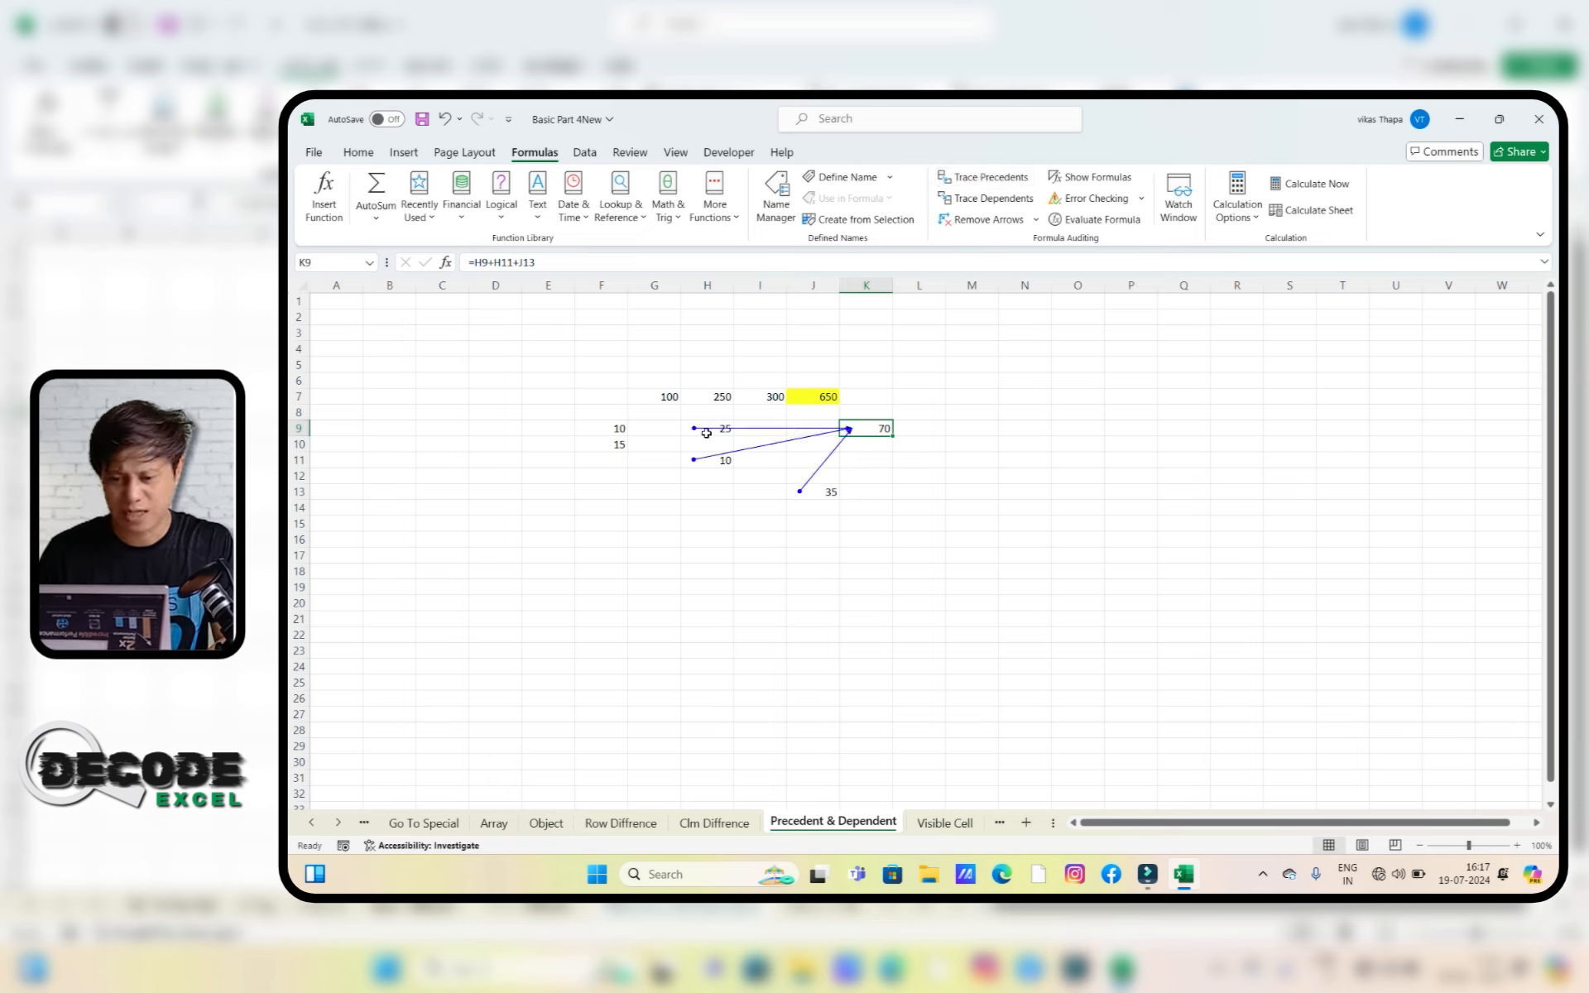
Remove the tracer arrows and trace the dependents of cell H9, checking the formula in K9
left_click(967, 221)
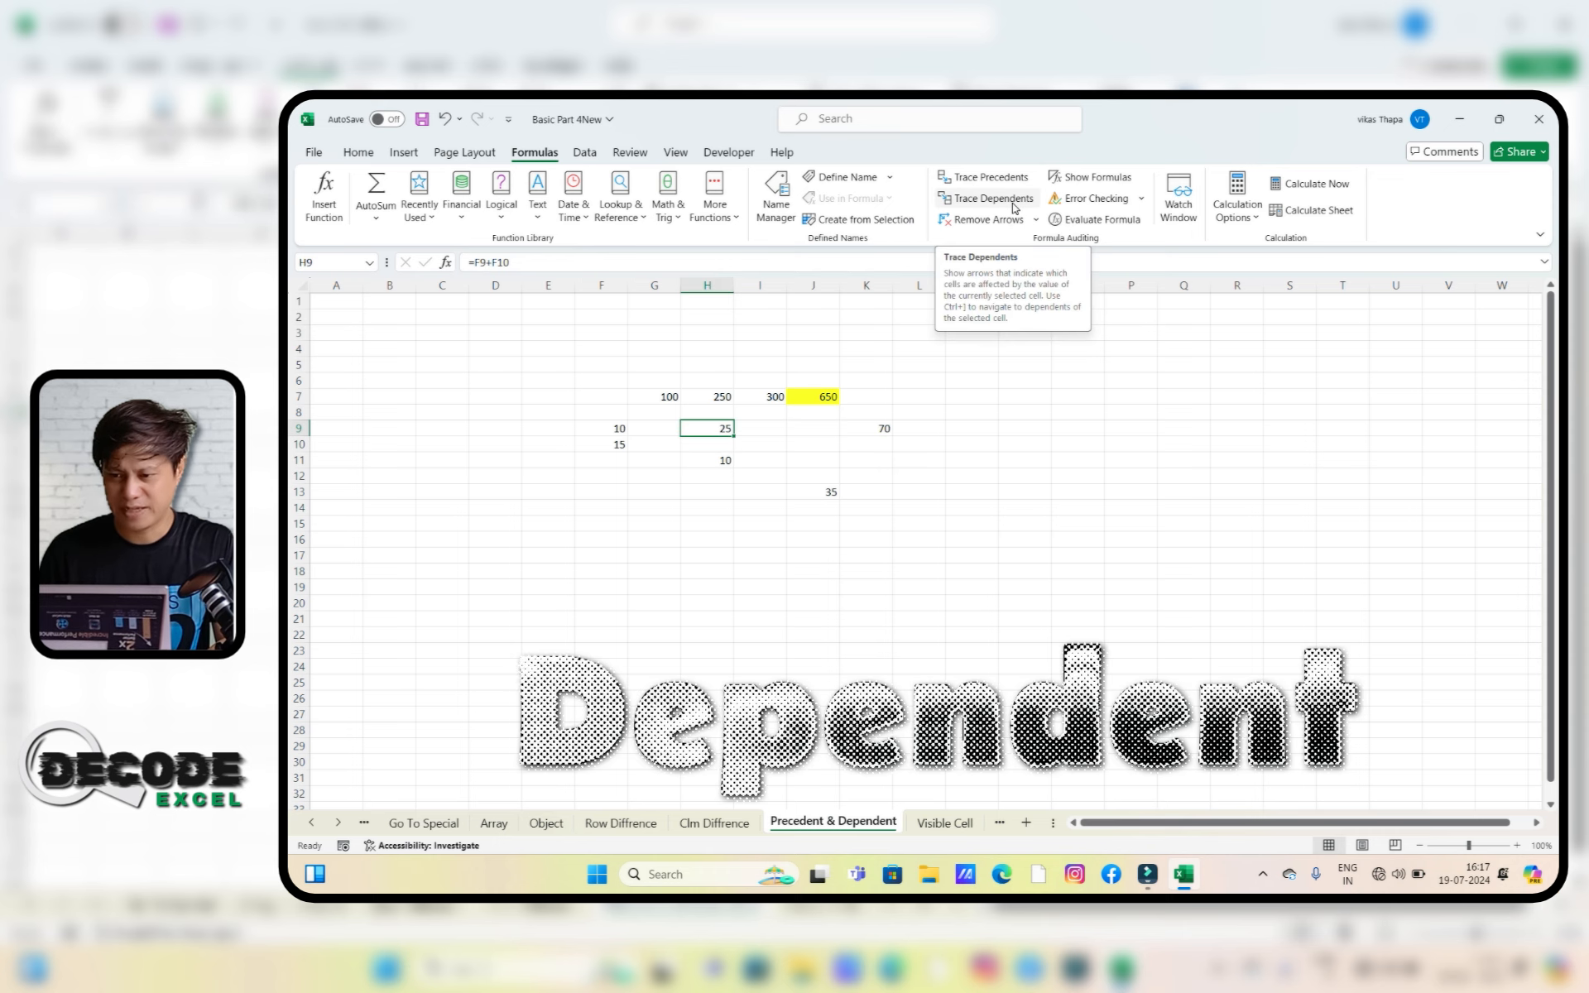
left_click(1014, 202)
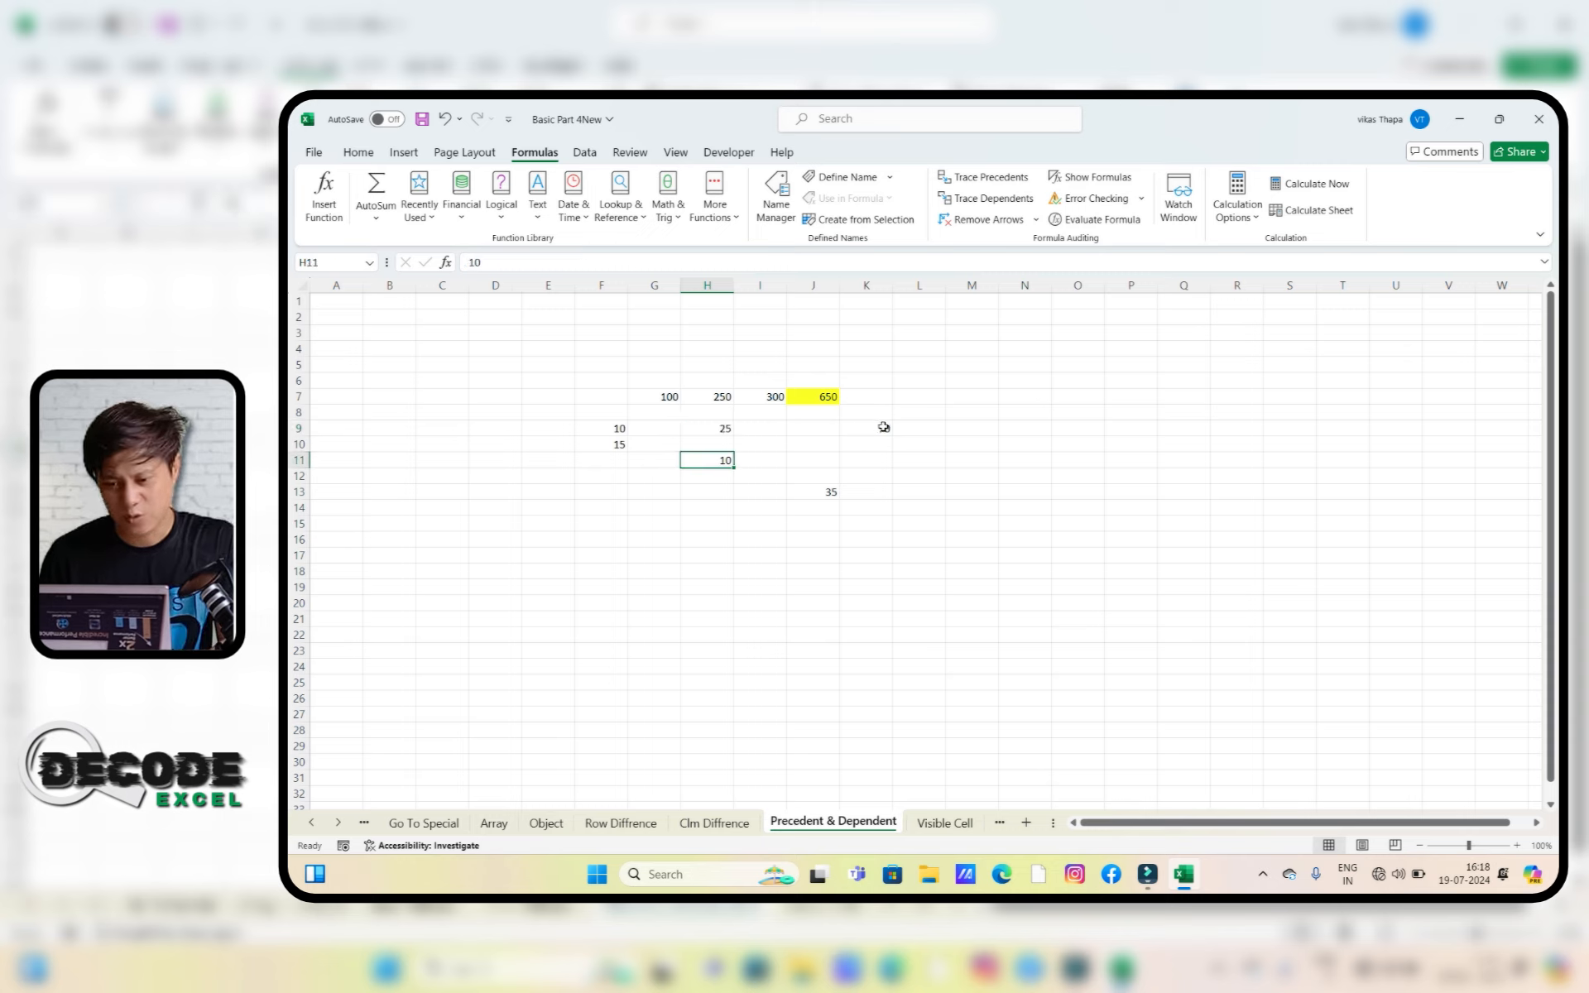
left_click(884, 427)
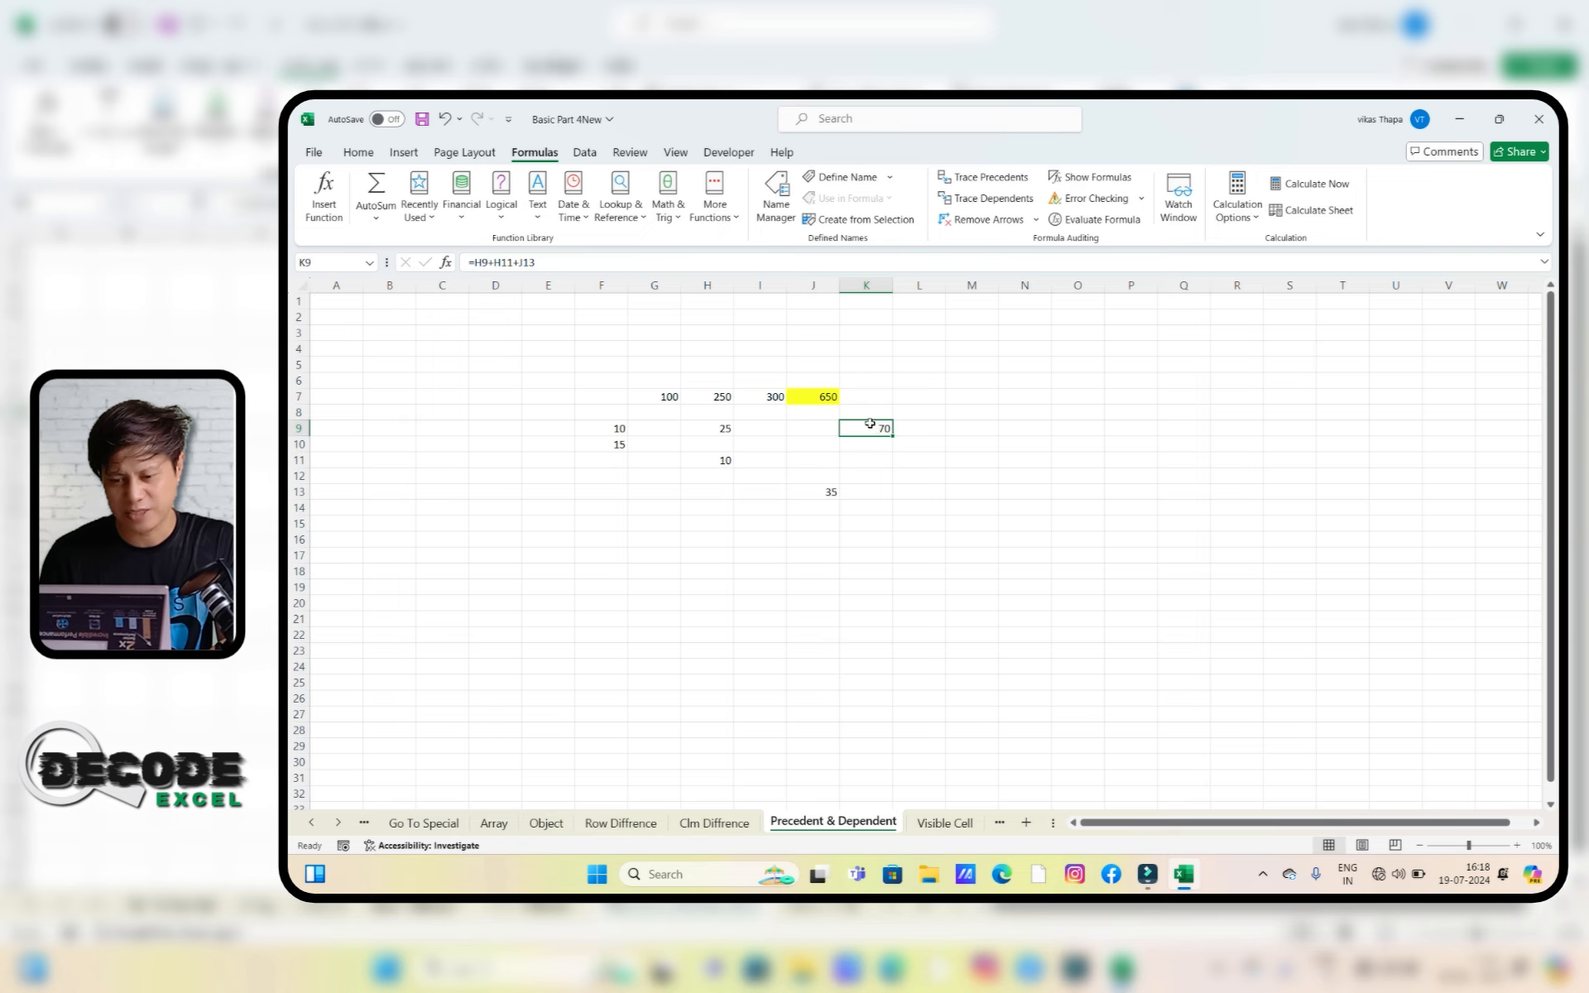
Set cell F9 to 20 and trace the dependents of cell H9
left_click(621, 428)
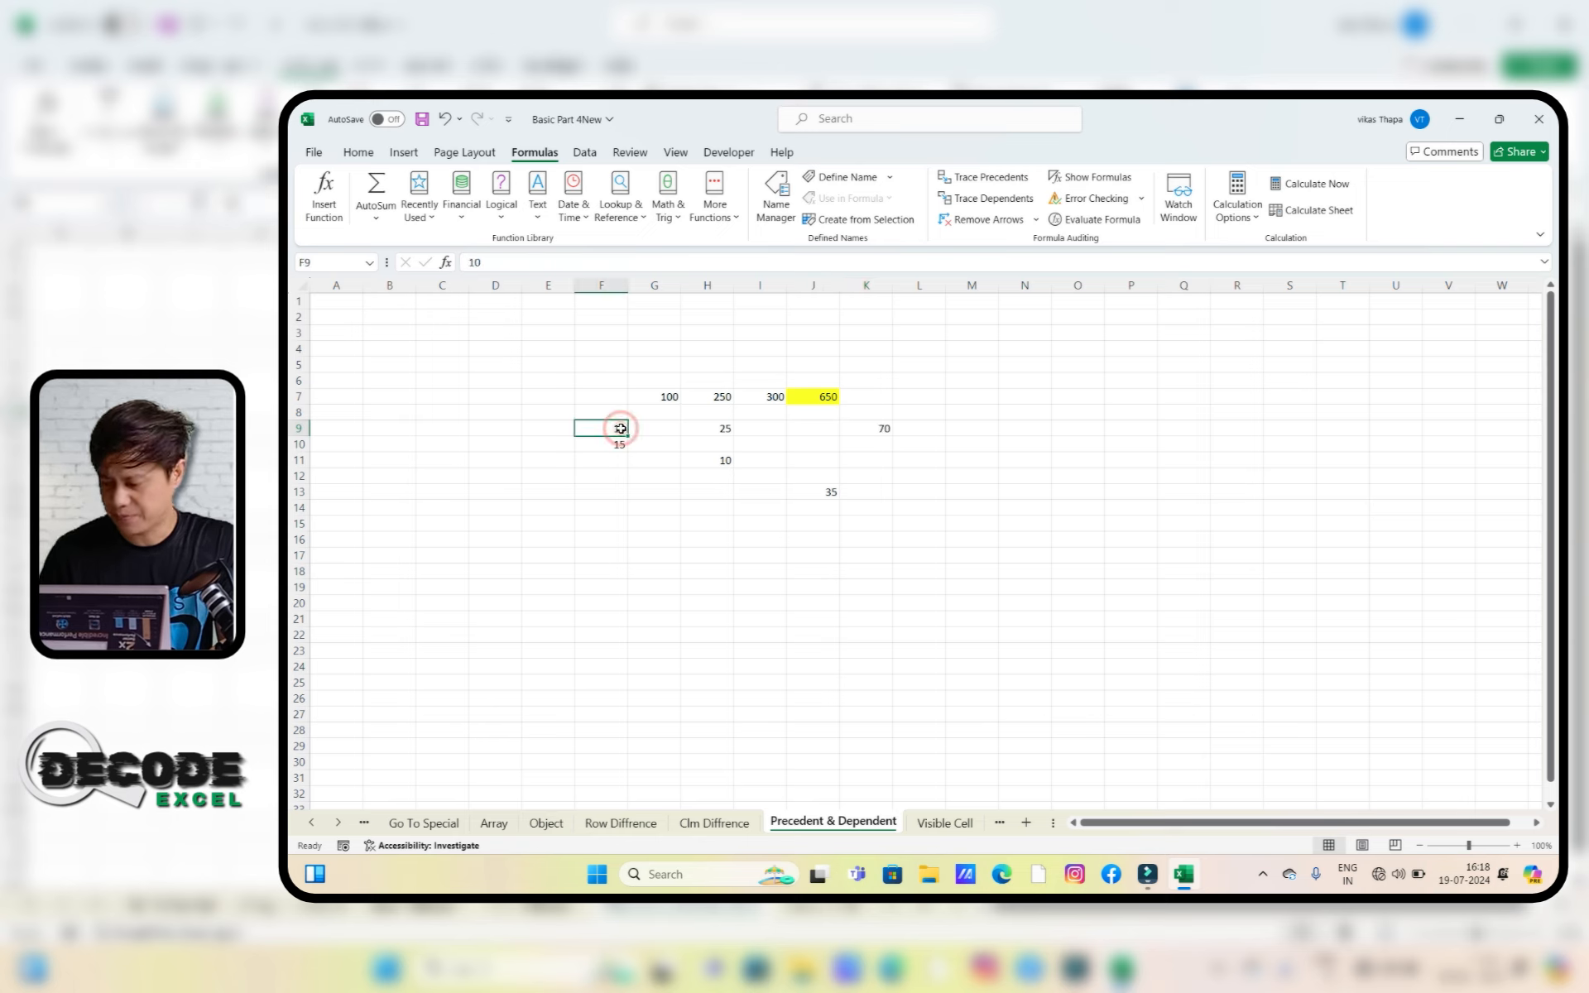
type("20")
key("Return")
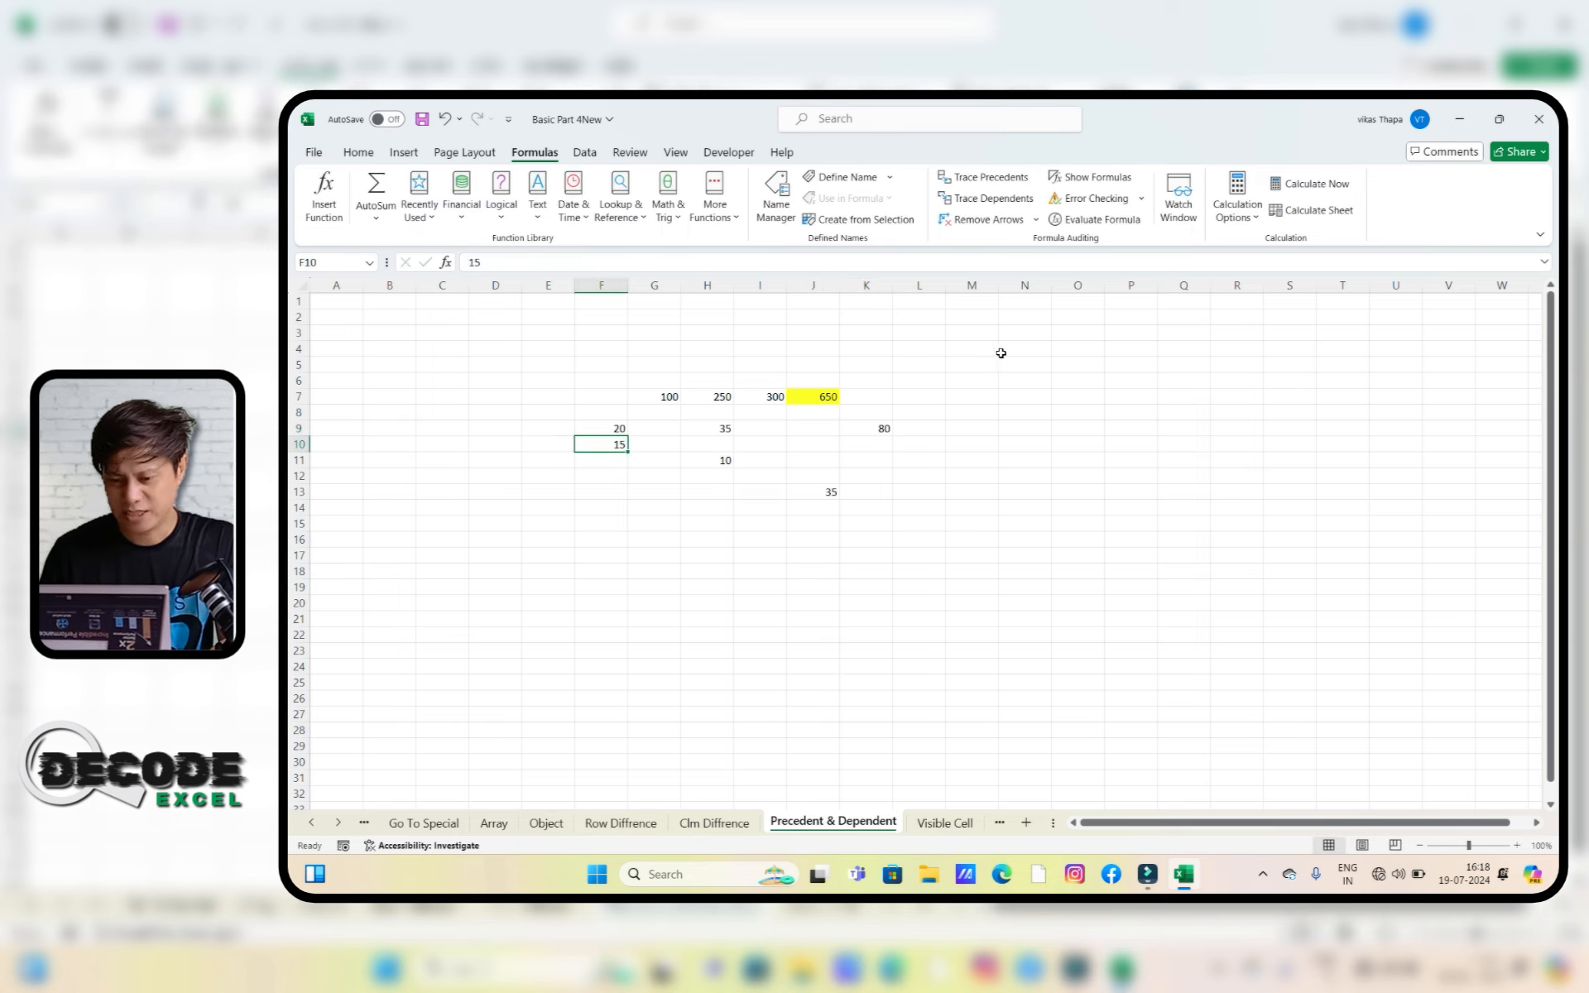
left_click(726, 428)
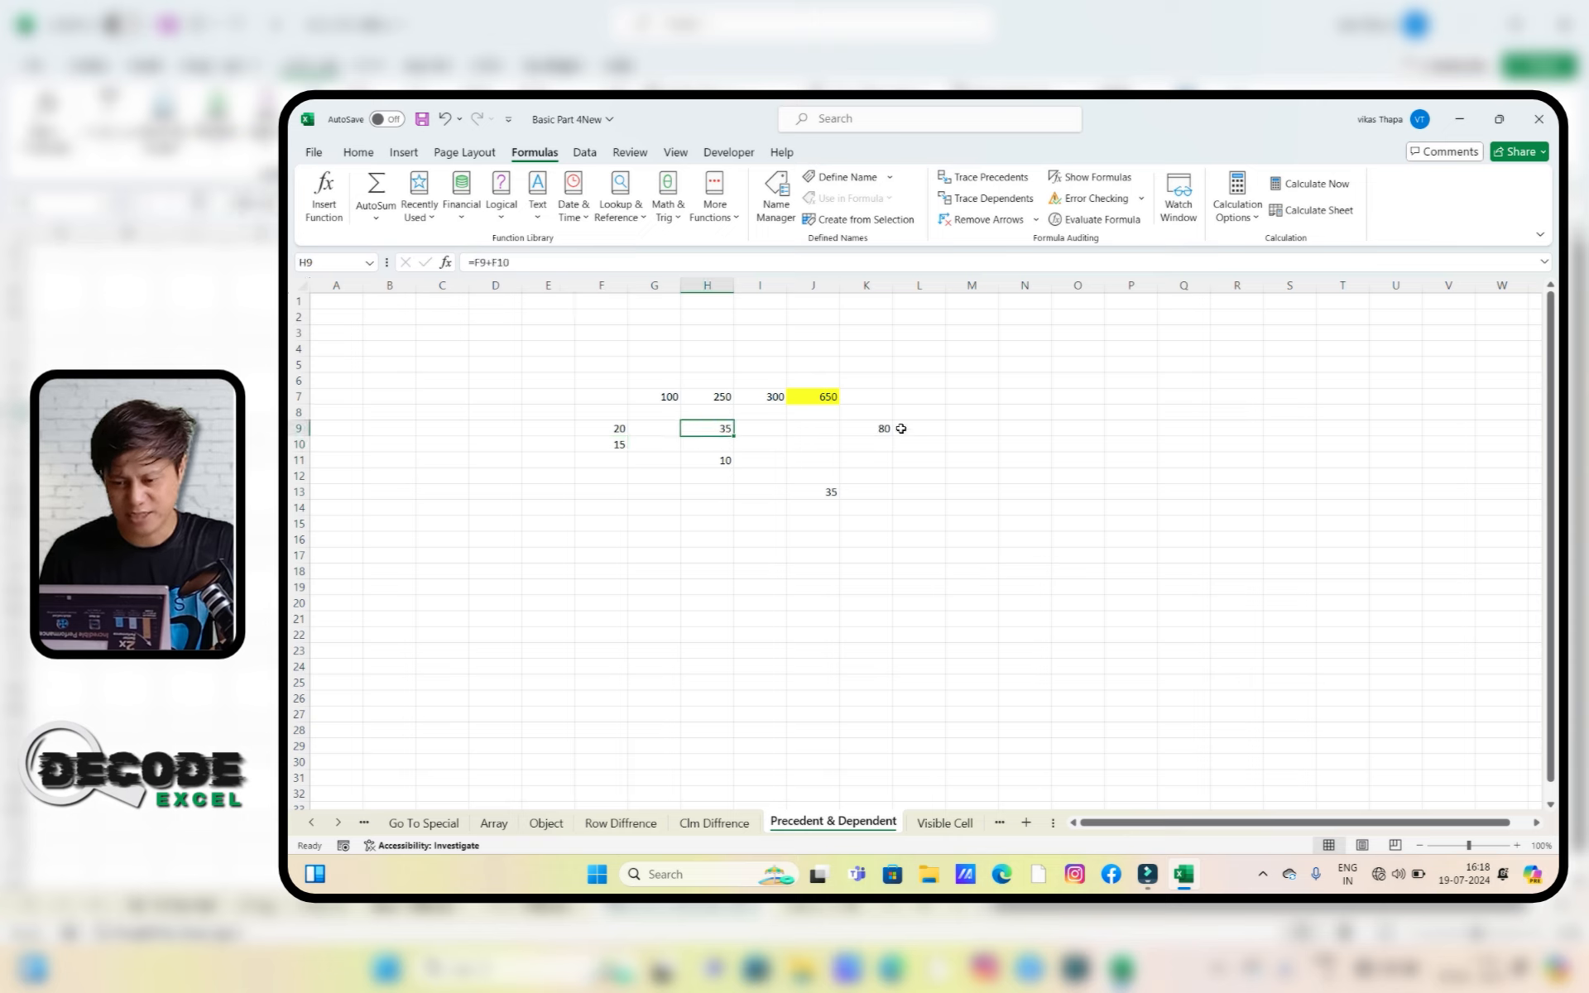
left_click(962, 202)
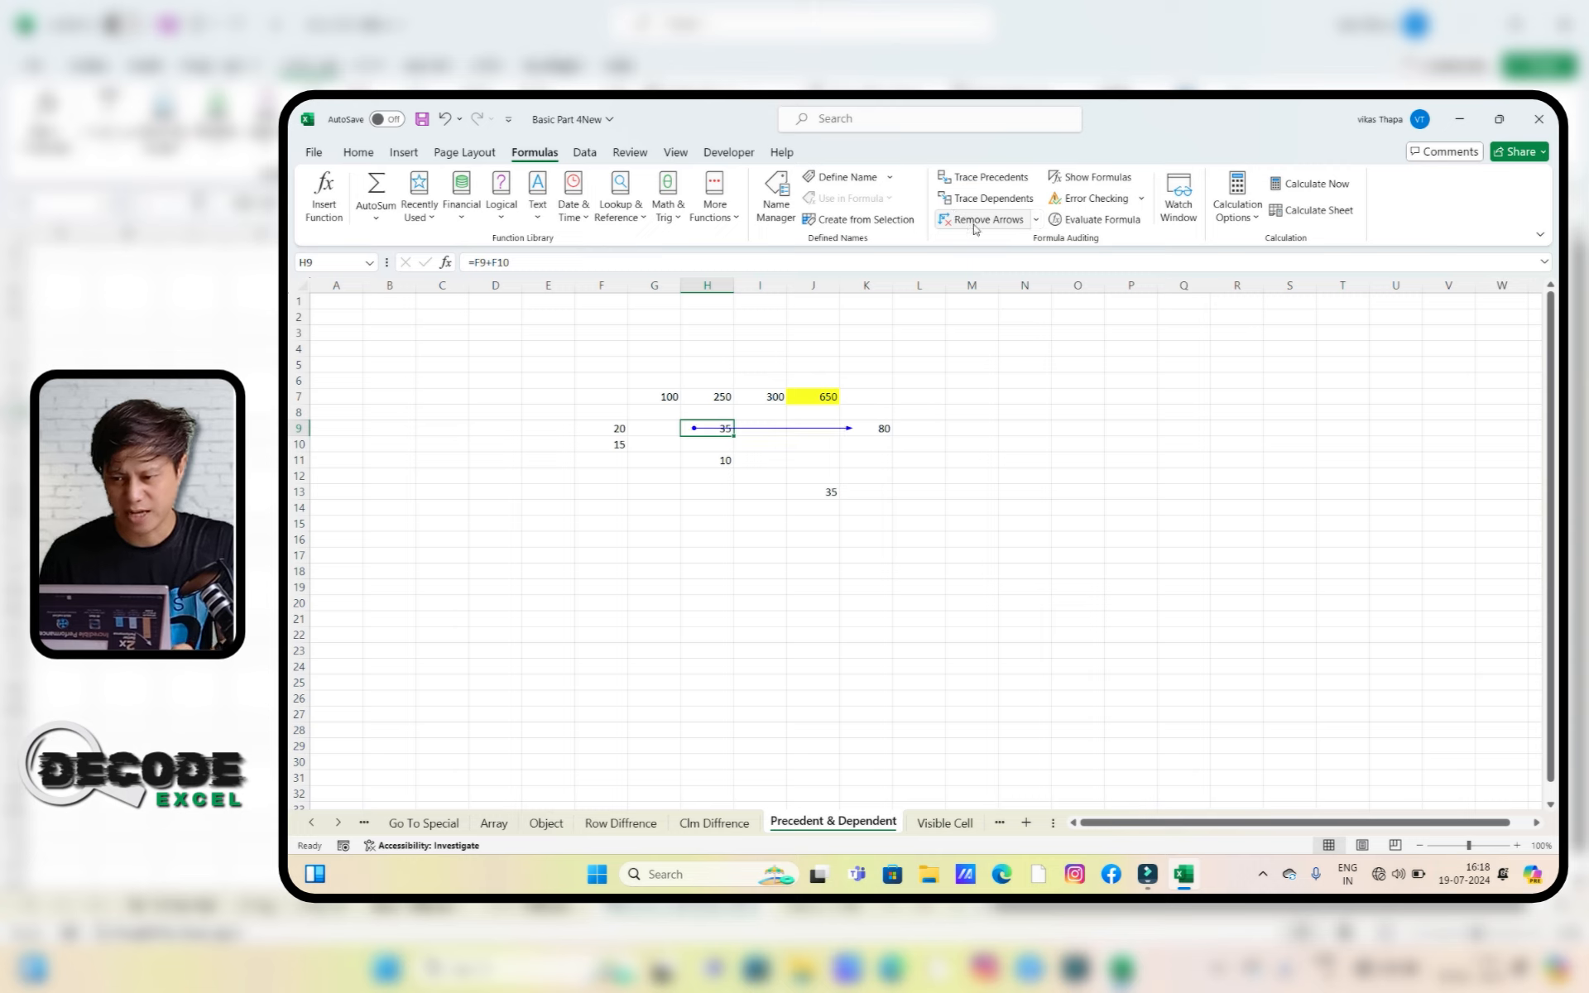
Set cell H11 to 15 and trace its dependents
left_click(720, 461)
type("15")
key("Return")
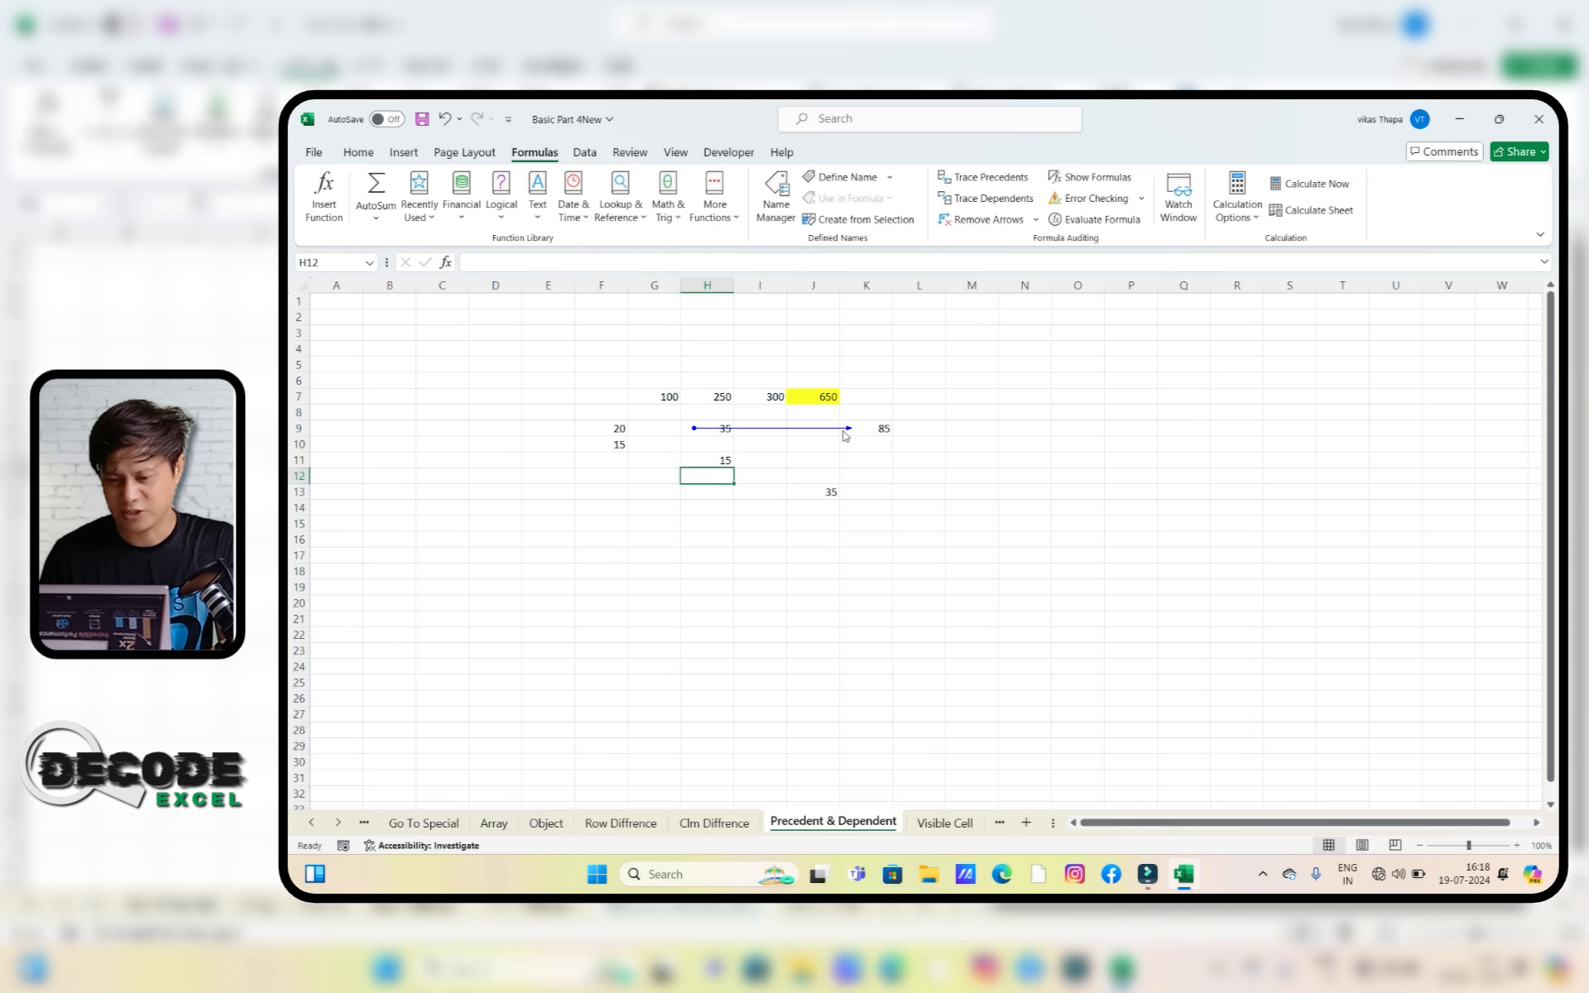
left_click_drag(721, 460, 973, 210)
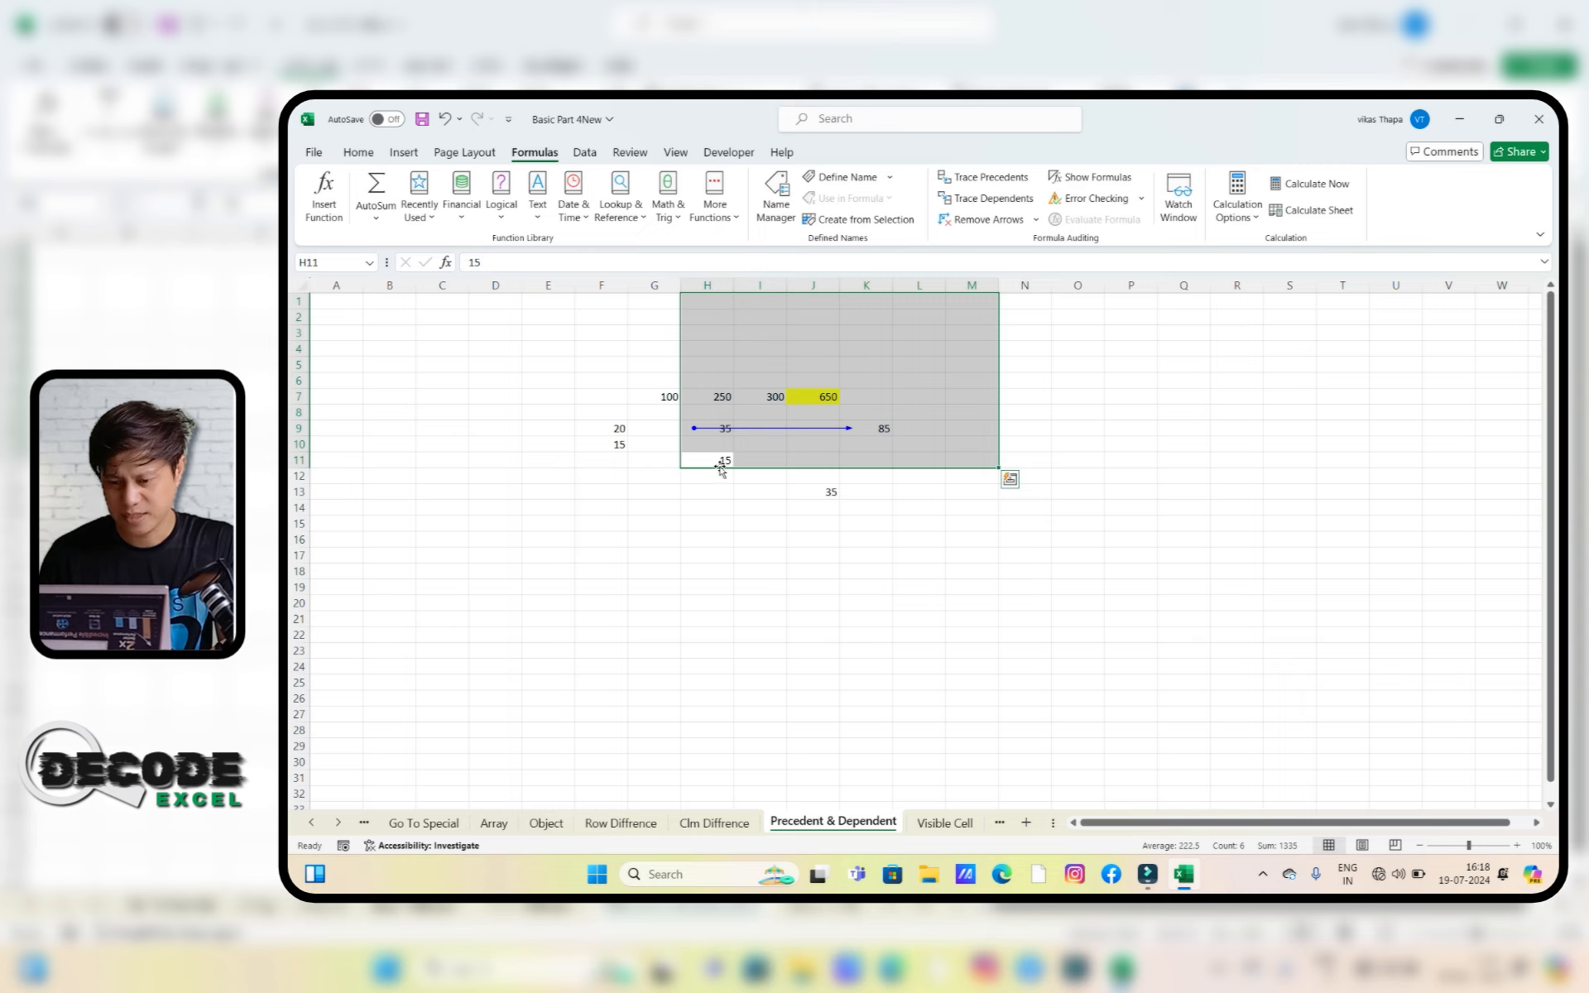
left_click(717, 460)
left_click(969, 199)
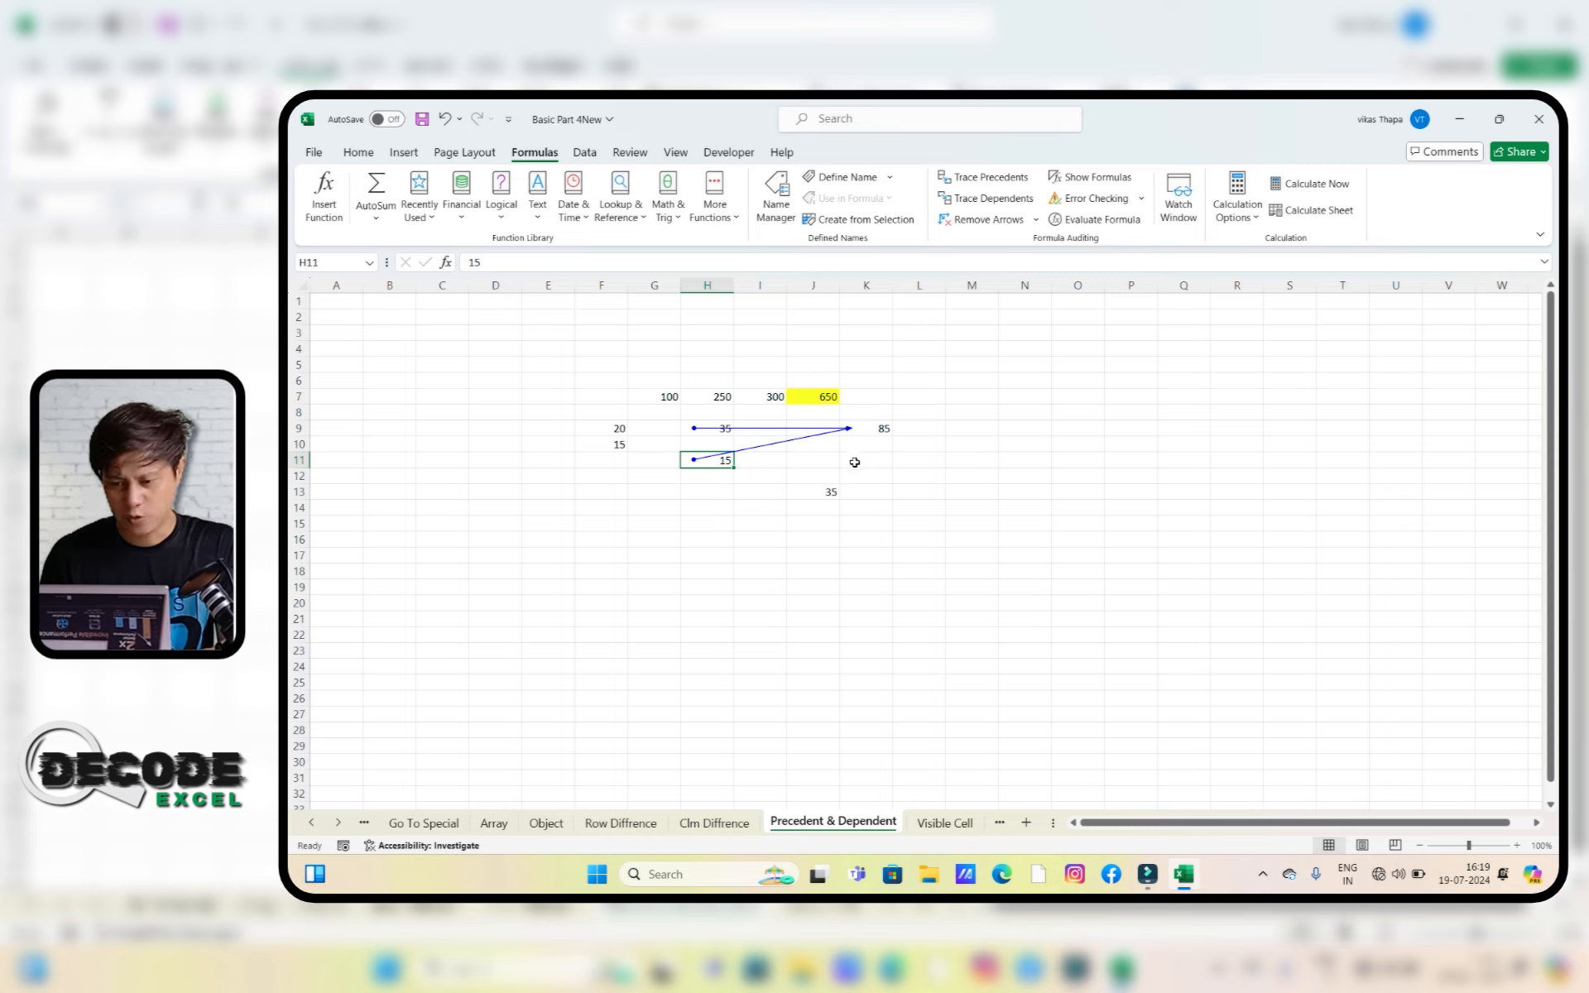
Remove the tracer arrows and select the direct precedents of cell K9 through Go To Special
left_click(981, 219)
left_click(876, 430)
left_click(875, 430)
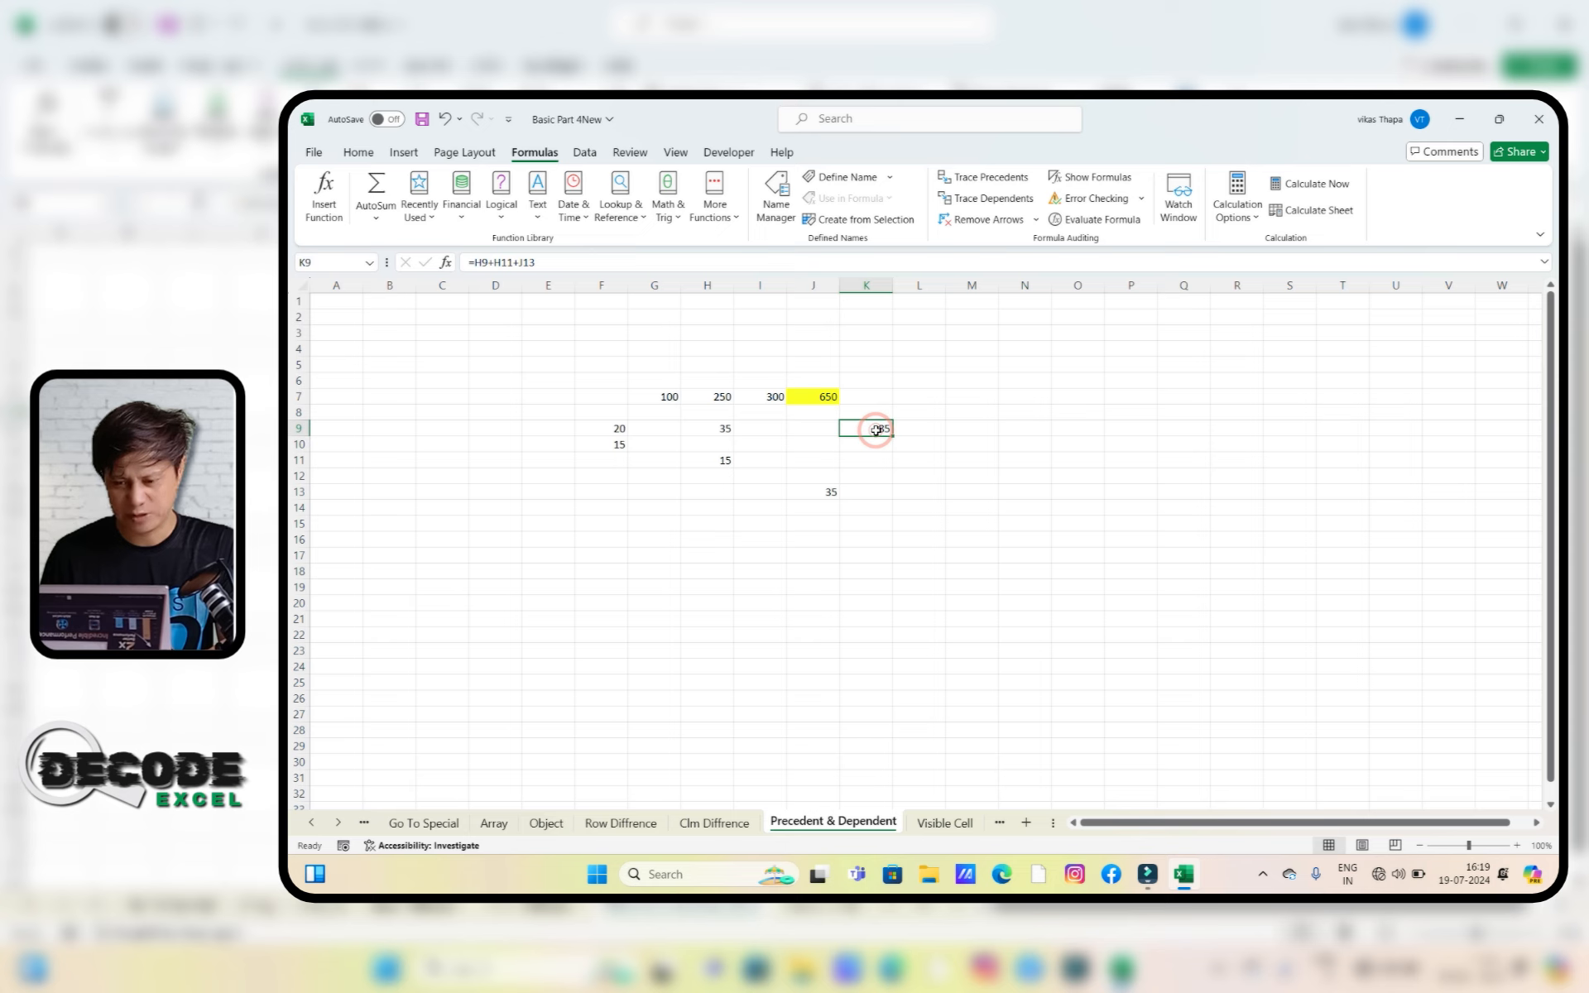
key("ctrl+g")
left_click(1047, 469)
left_click(1195, 314)
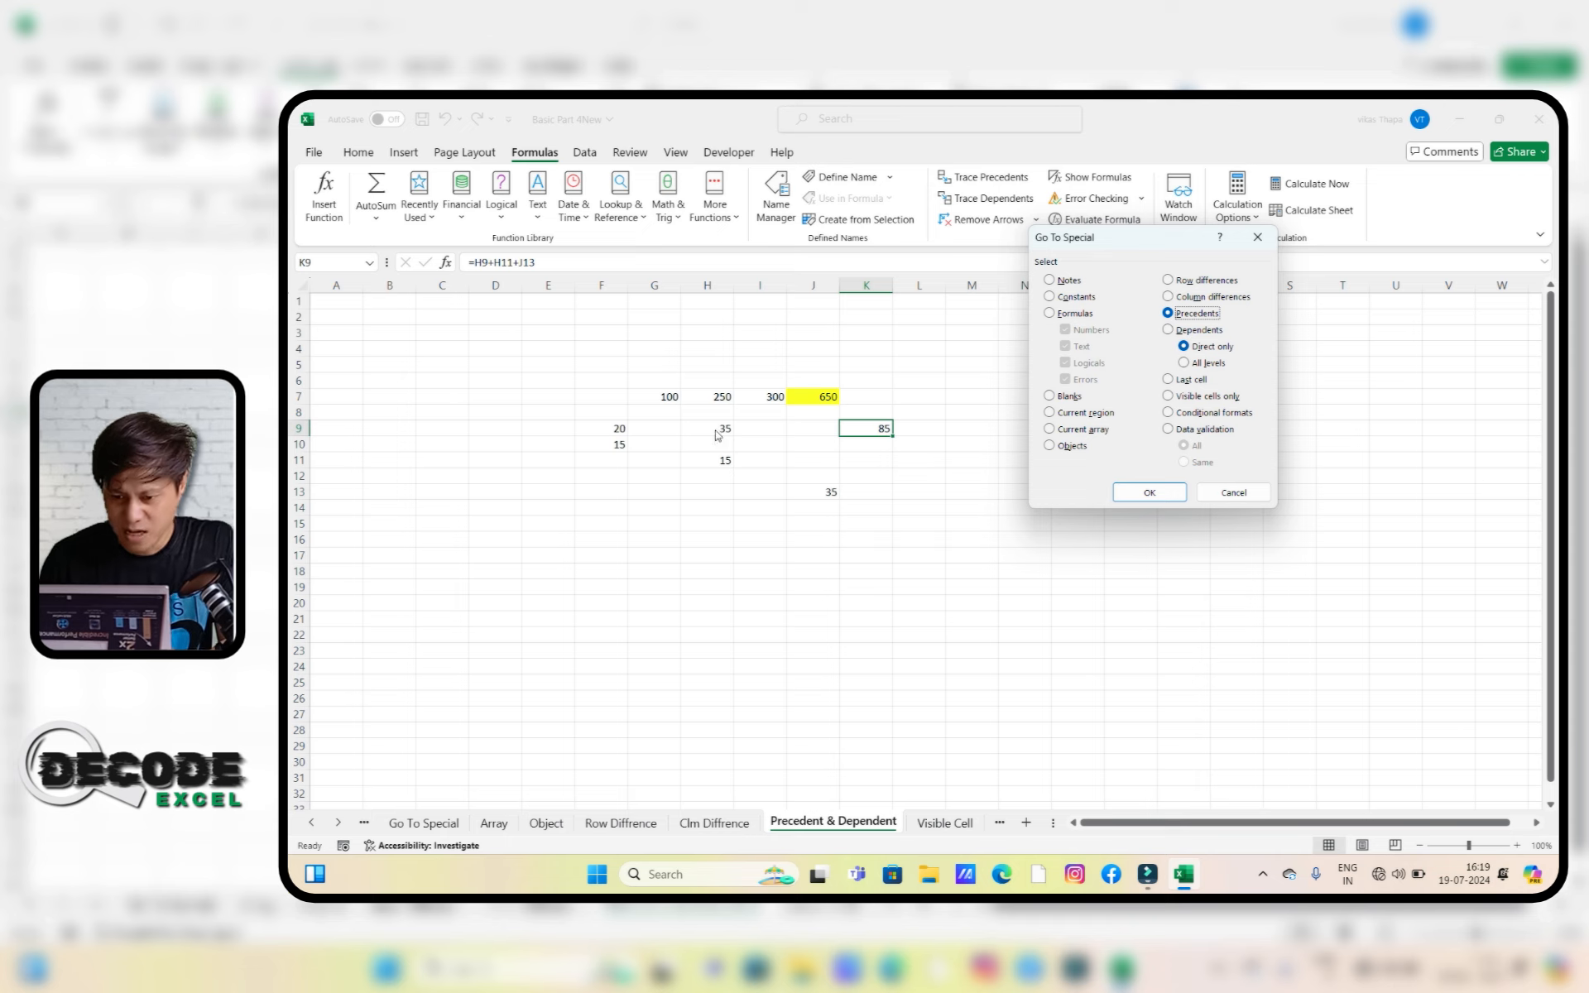
left_click(1149, 492)
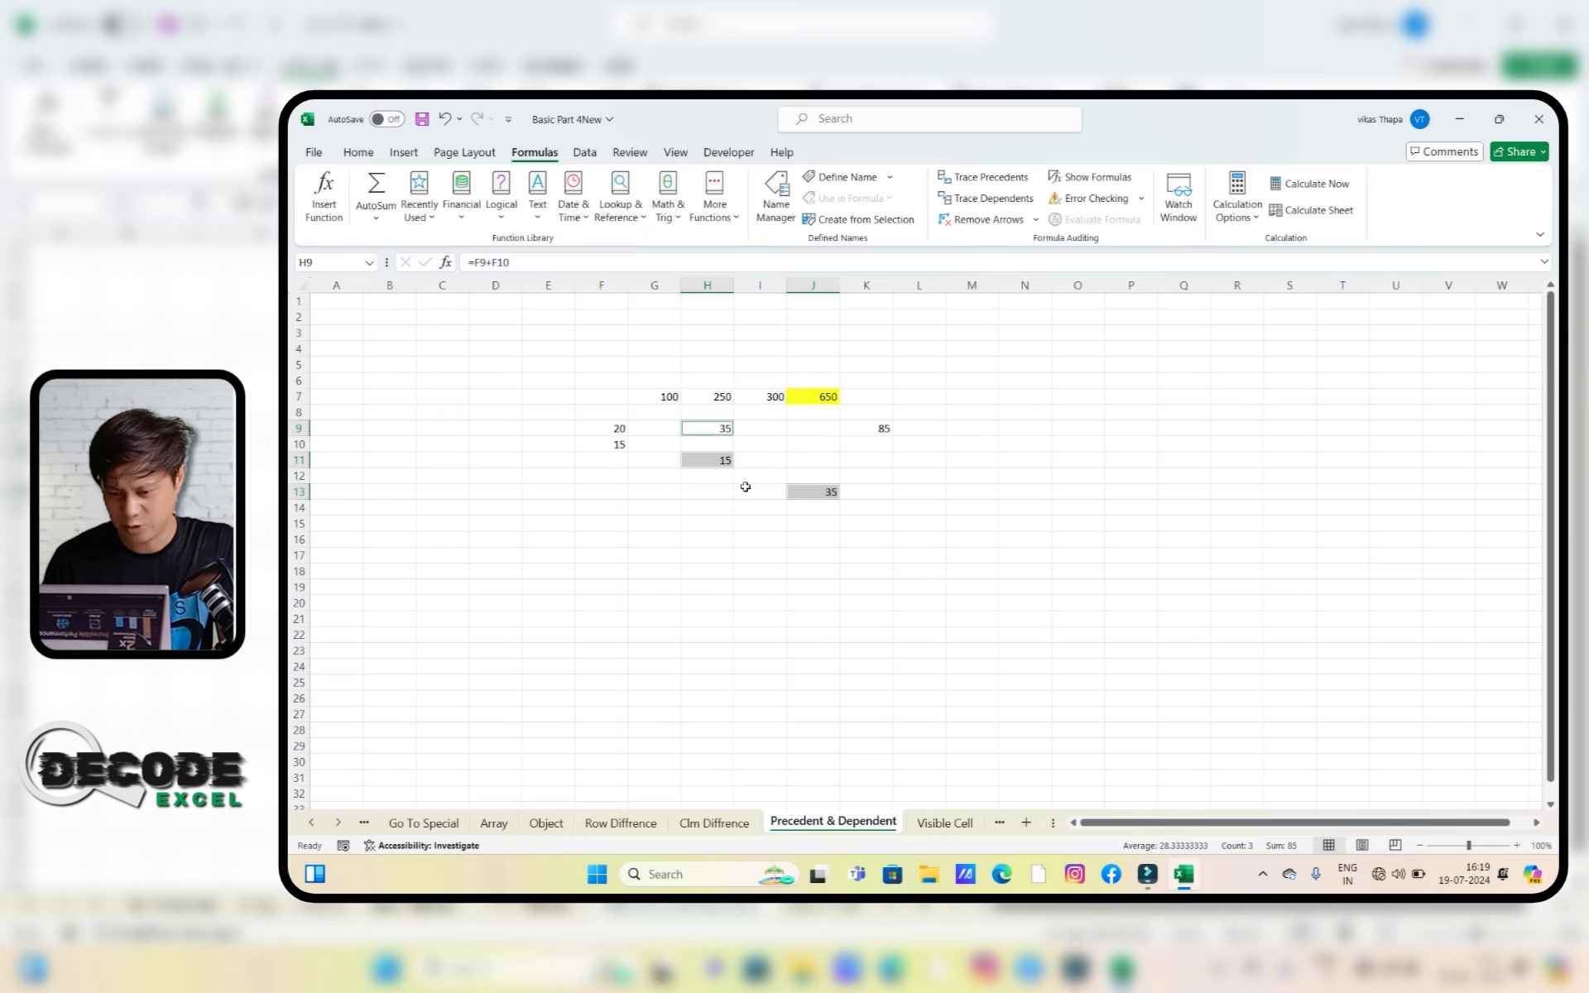
Select the precedents of cell K9 at all levels through Go To Special
left_click(874, 431)
key("F5")
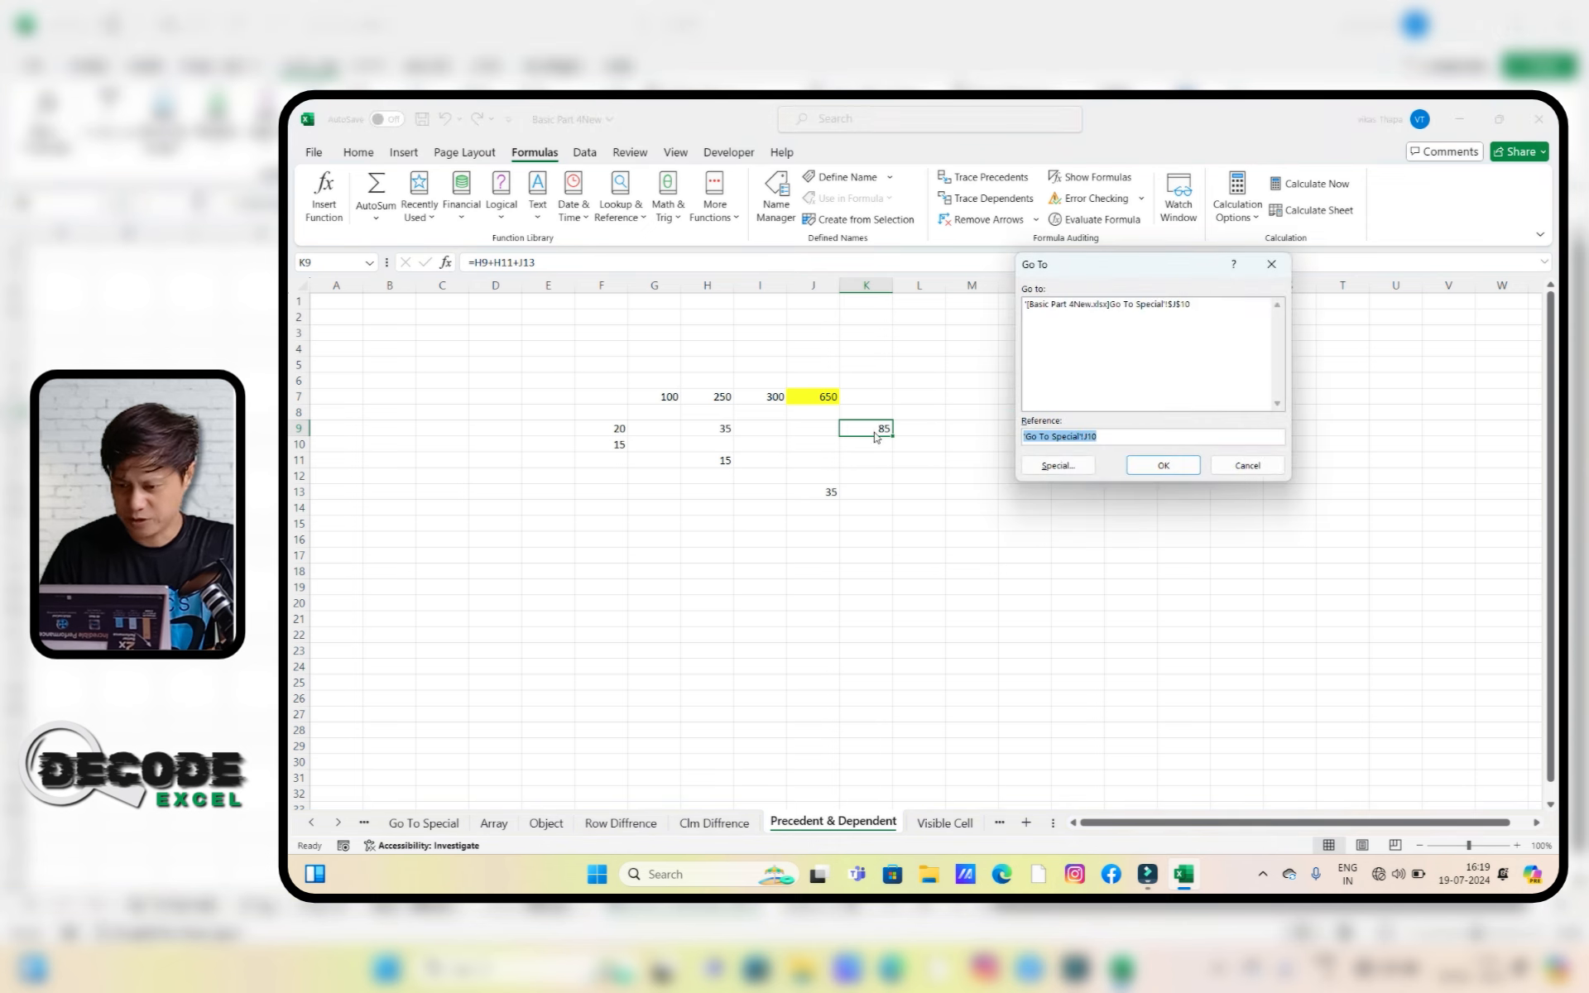
left_click(1057, 465)
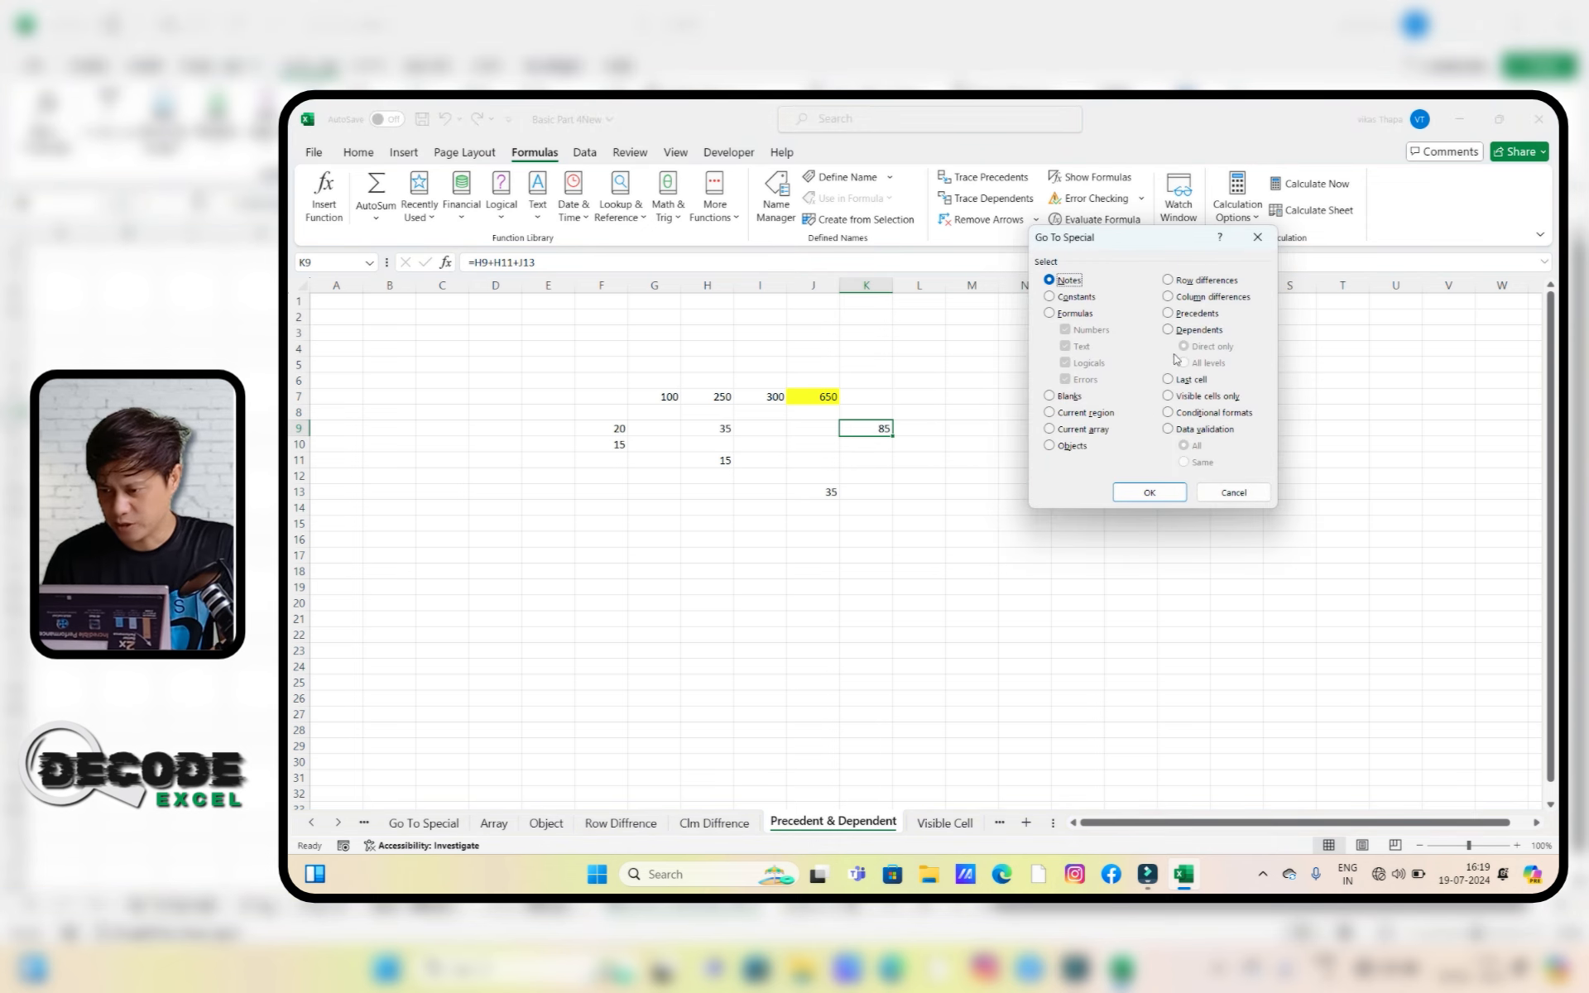
left_click(1168, 314)
left_click(1183, 364)
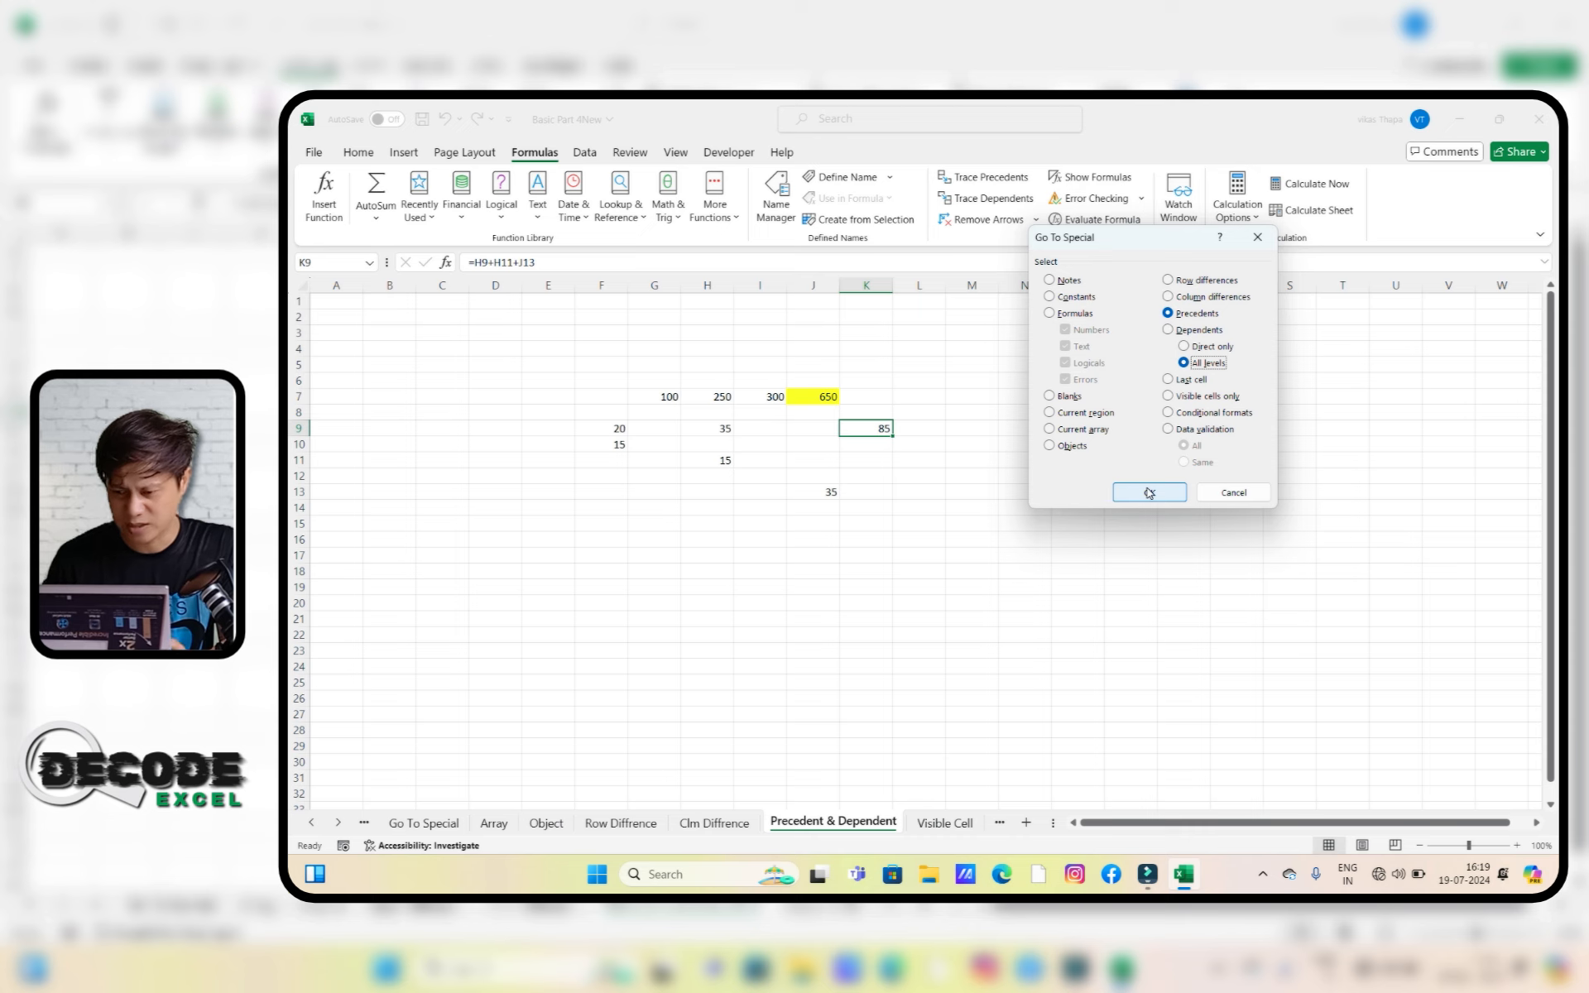
left_click(1149, 493)
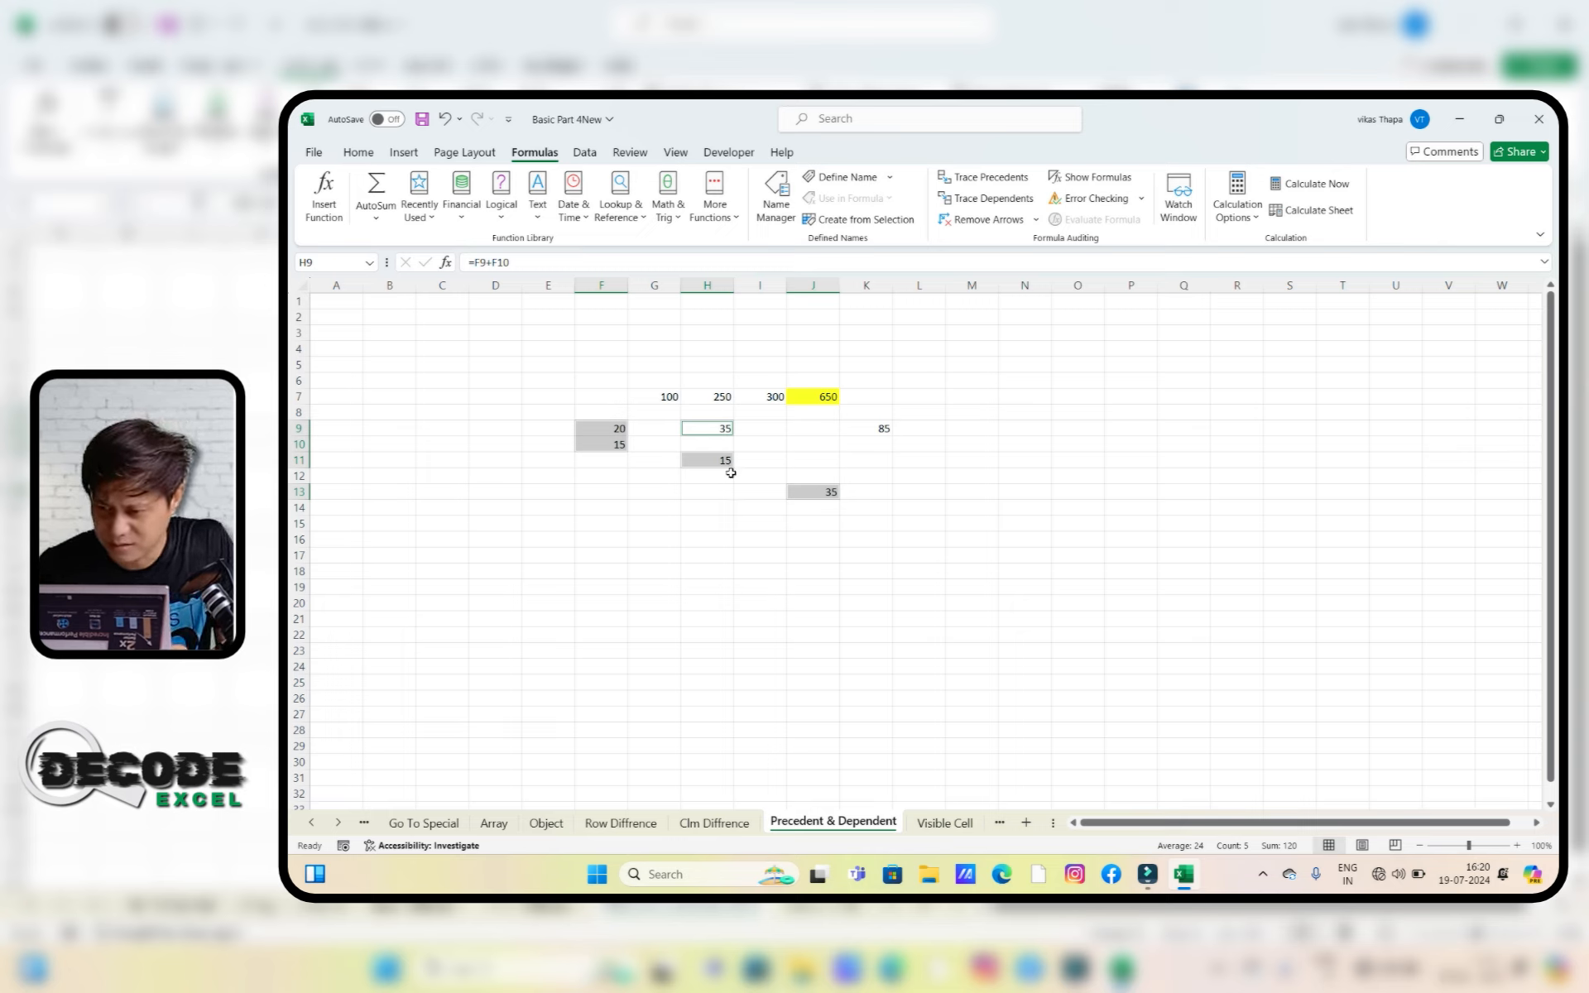
Select the direct dependents of cell I7 through Go To Special
left_click(782, 385)
left_click(816, 396)
left_click(776, 397)
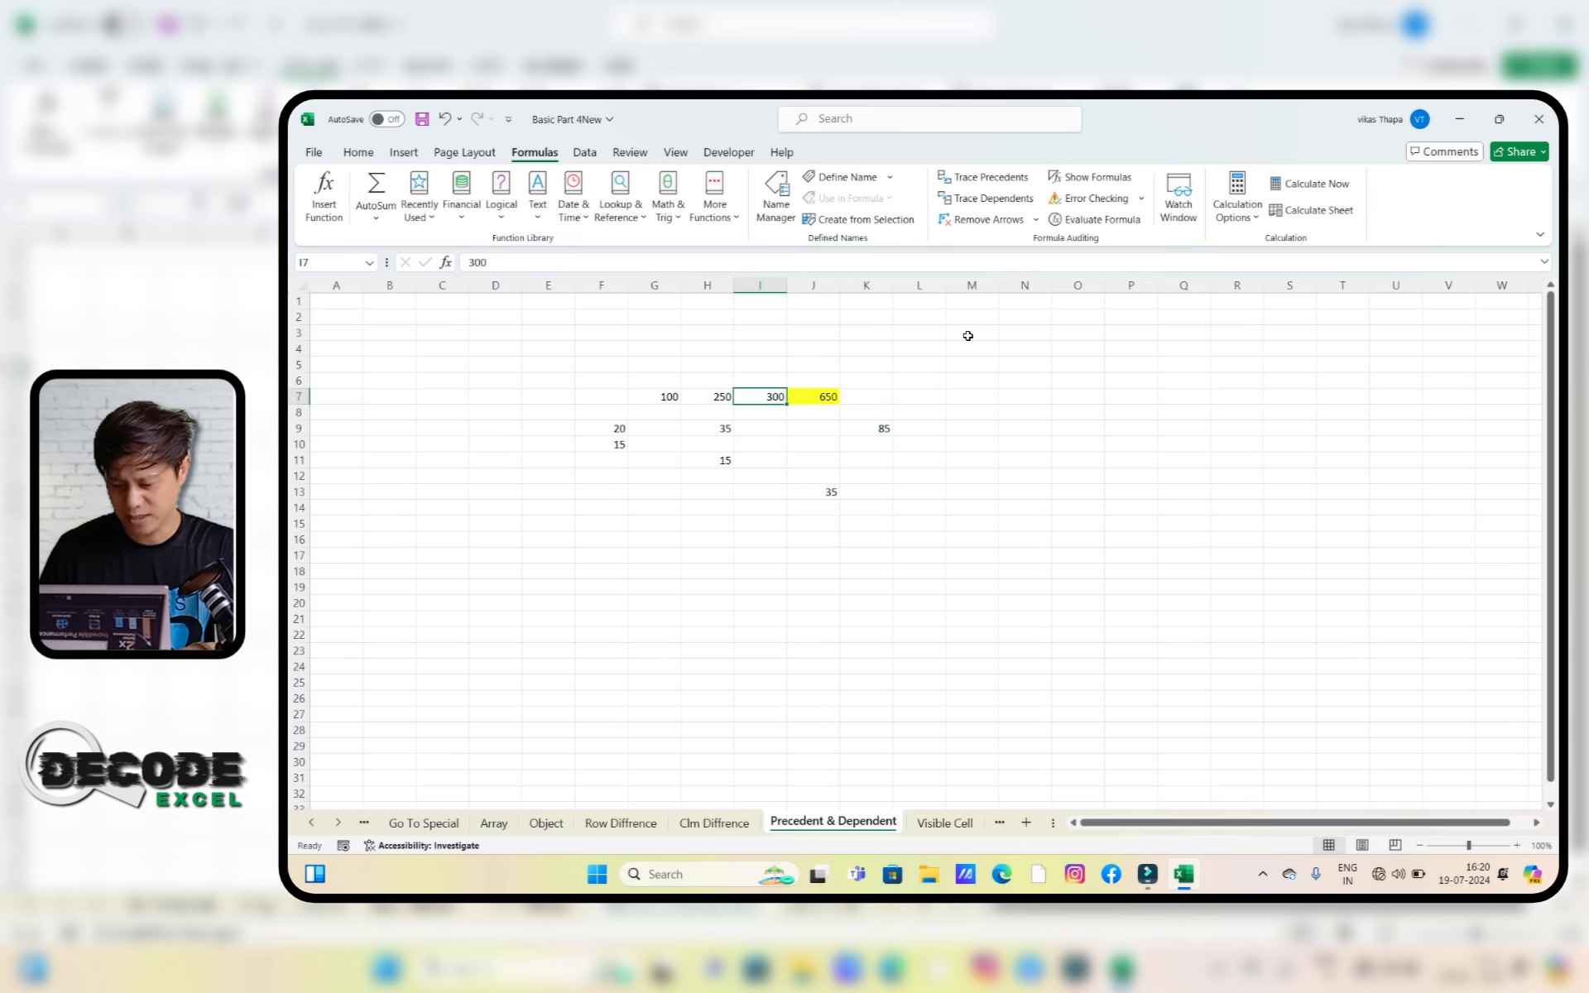
key("ctrl+g")
left_click(1068, 466)
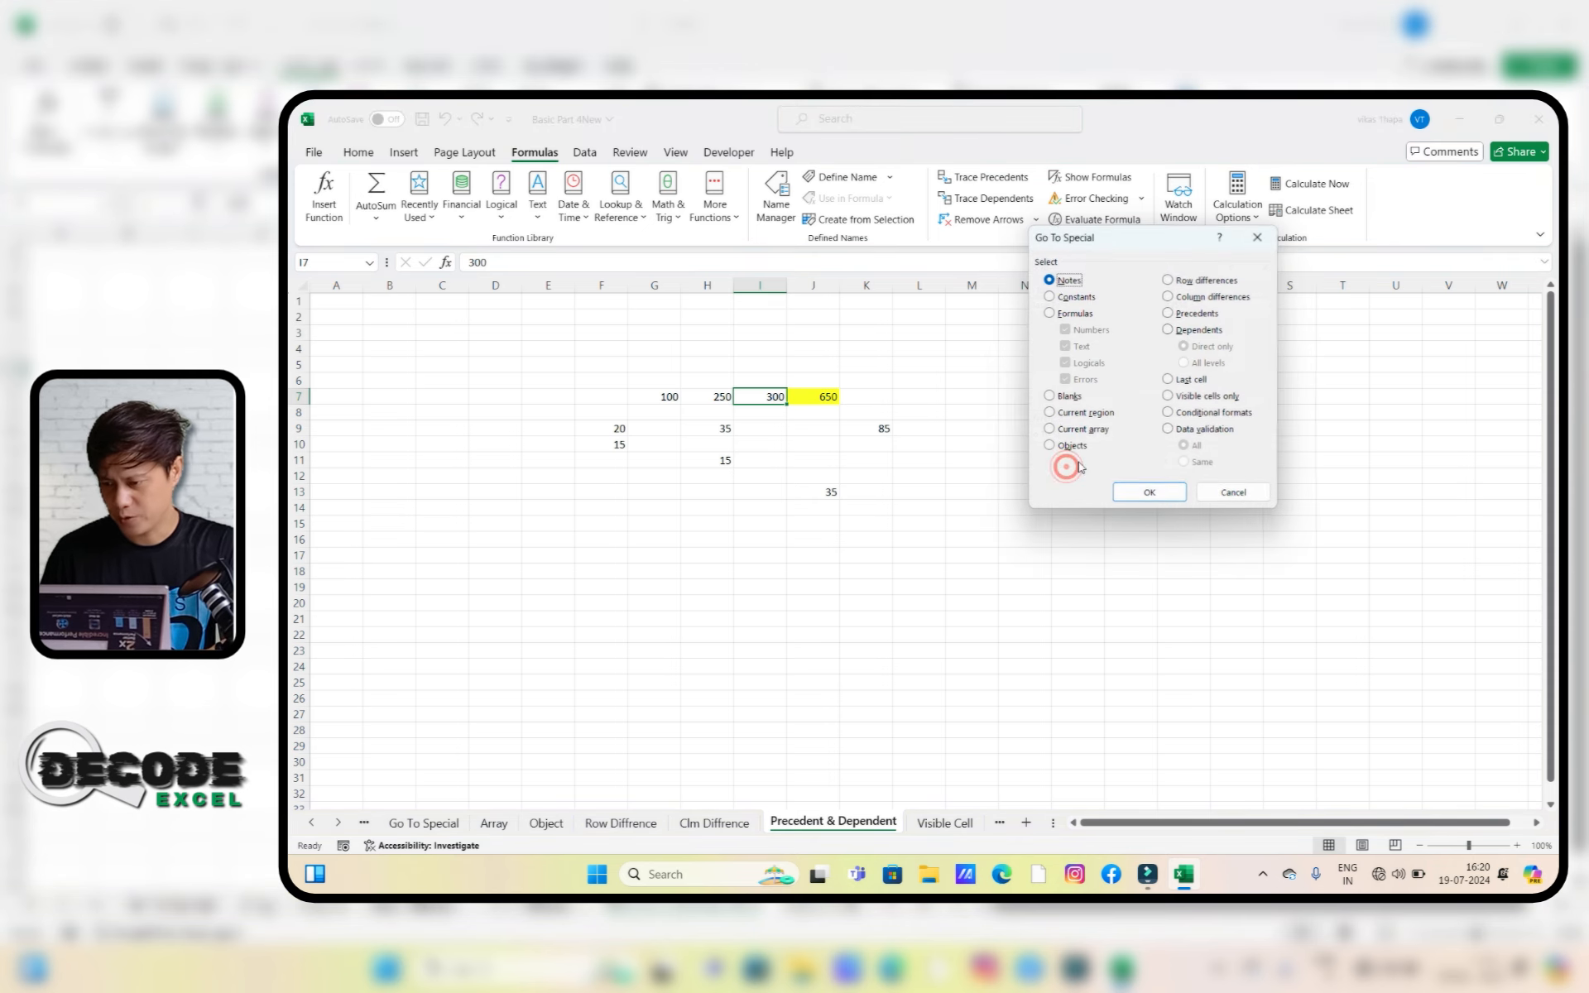
left_click(1170, 331)
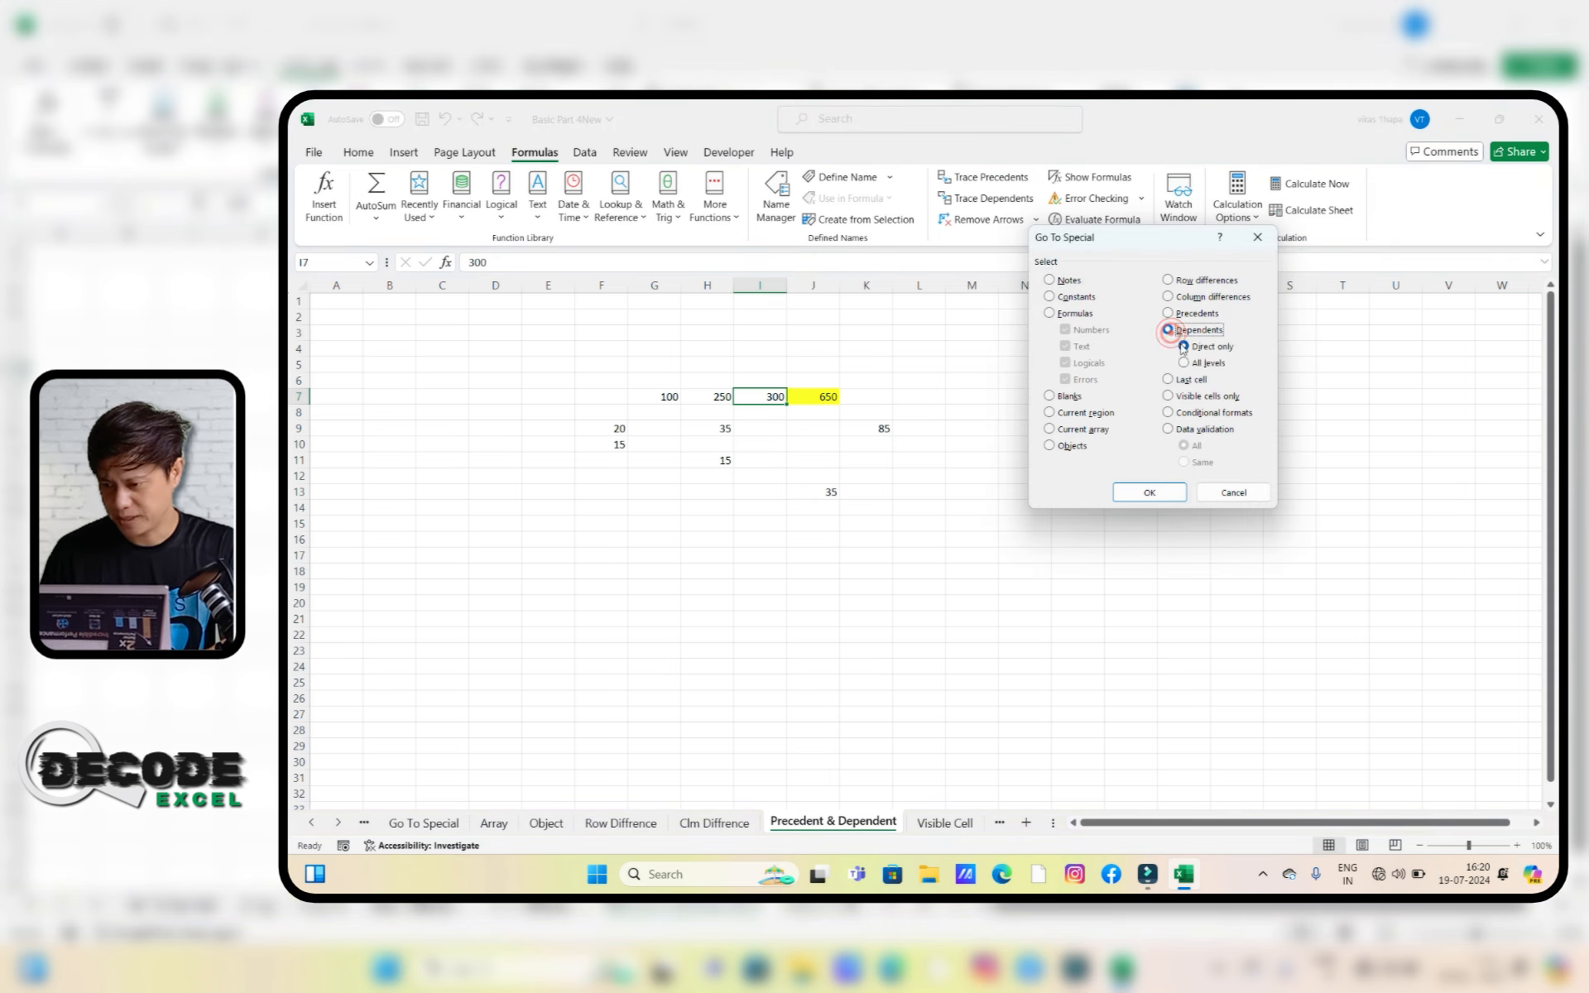
left_click(1150, 492)
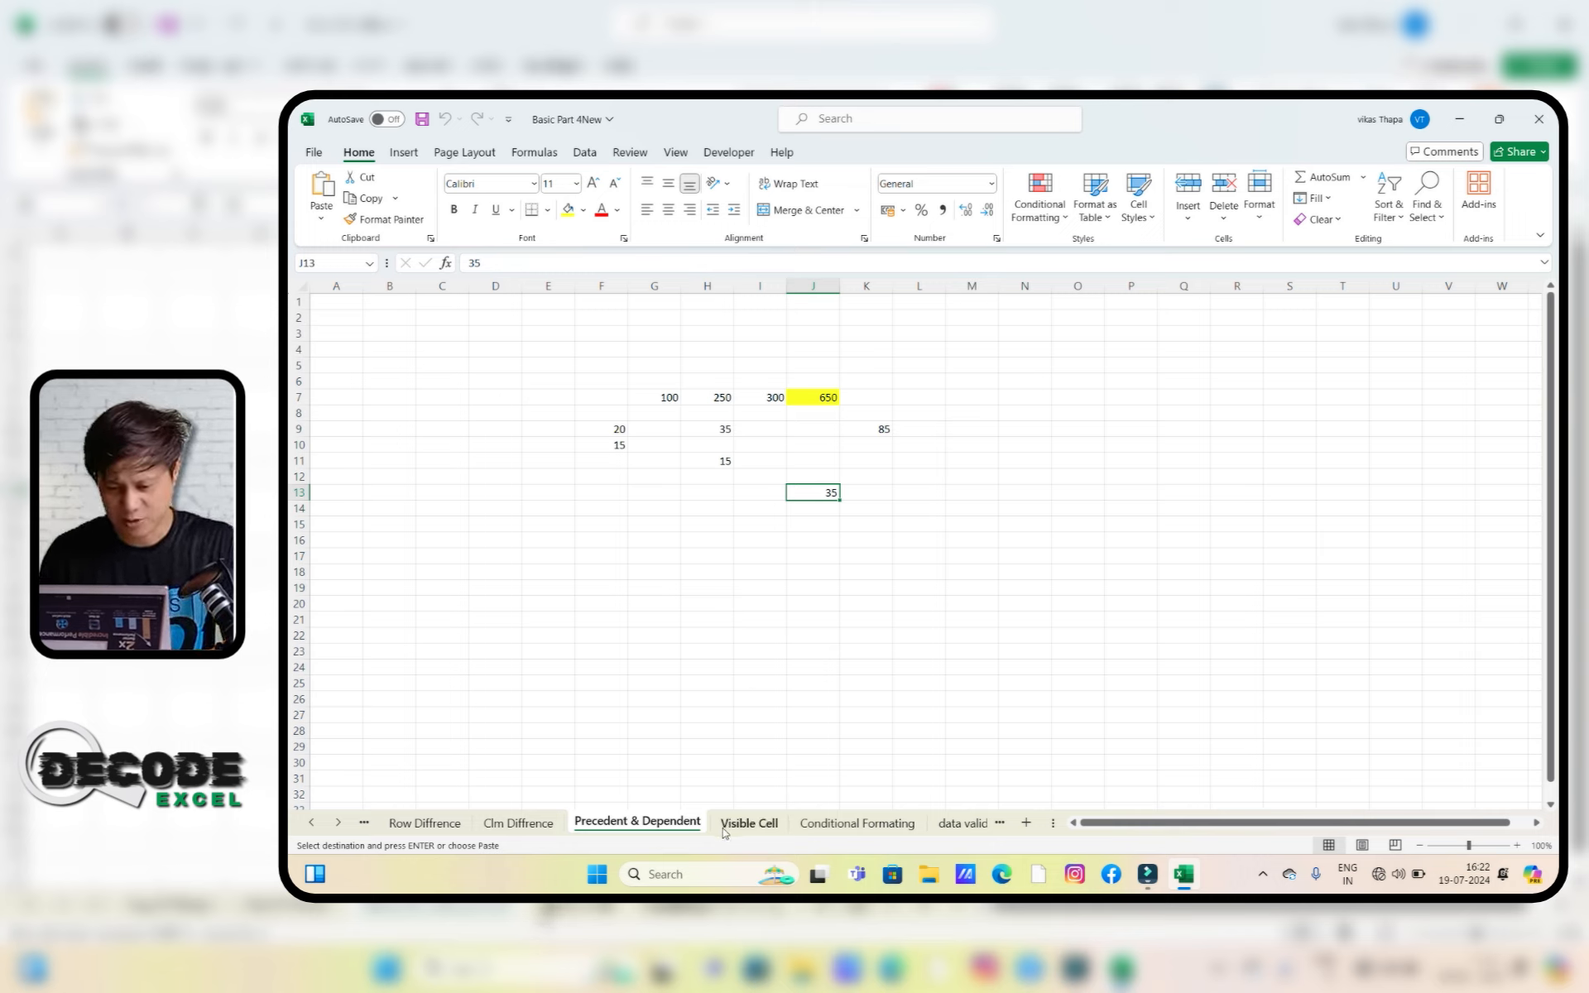
On the Visible Cell sheet, sort the data rows A5:E12 by Product on cell values from A to Z
left_click(728, 825)
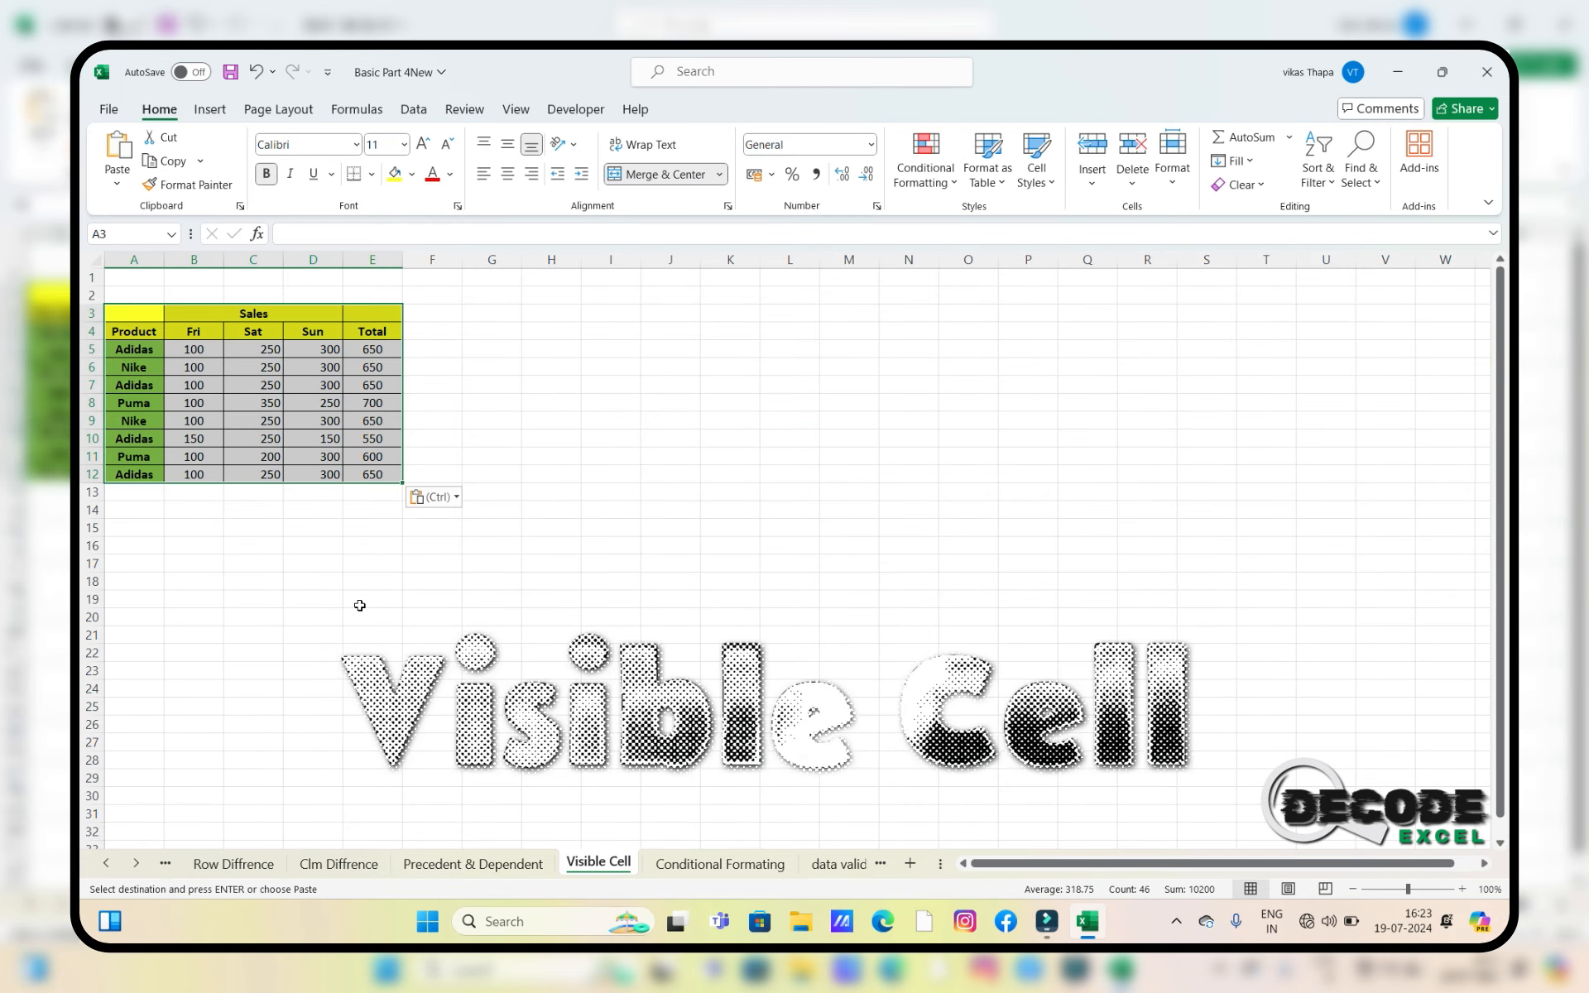
left_click(126, 351)
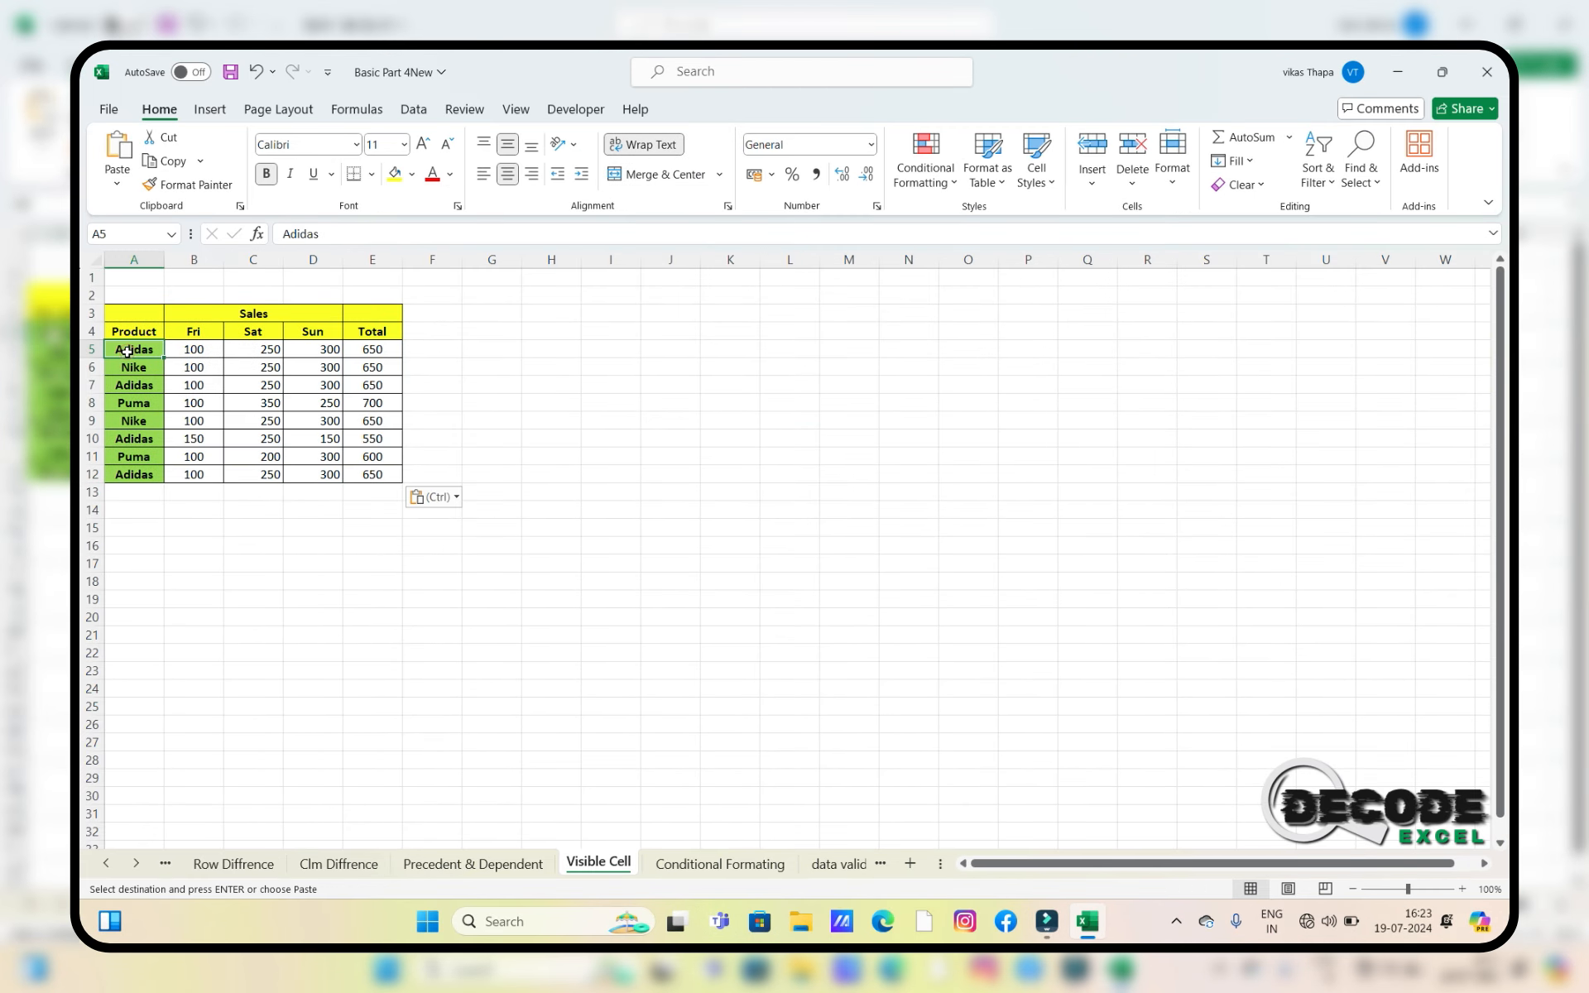
key("shift+Down")
key("shift+Down")
key("shift+Down")
key("shift+Down")
key("shift+Down")
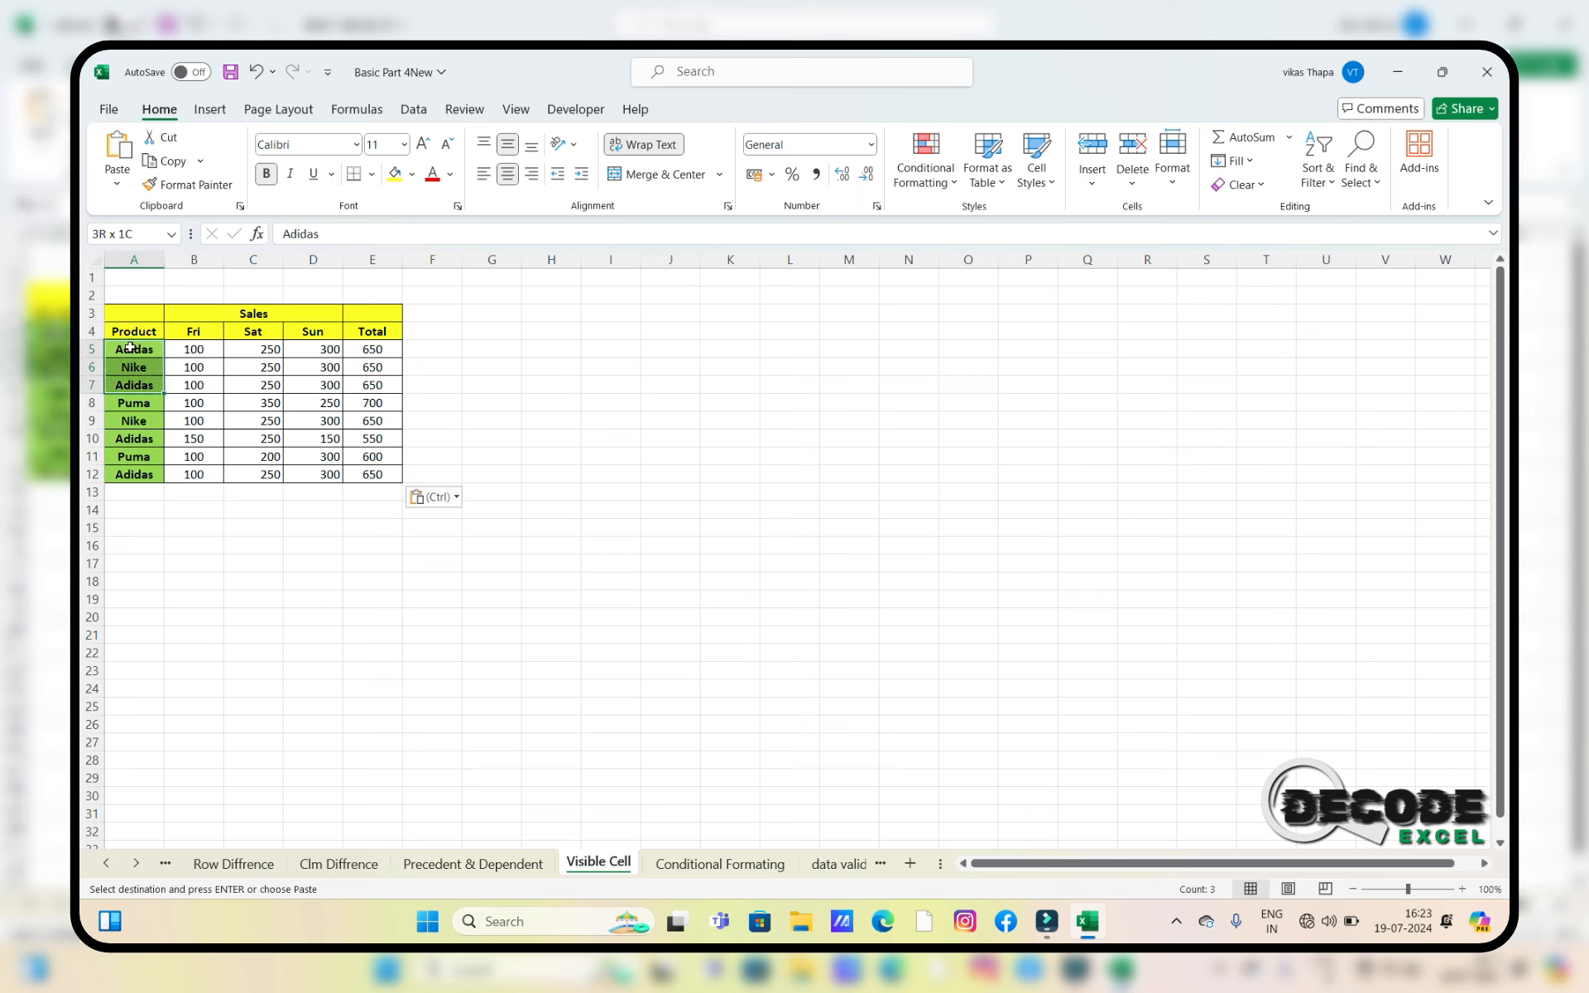
key("shift+Down")
key("shift+Down")
key("shift+Right")
key("shift+Right")
key("shift+Right")
key("shift+Right")
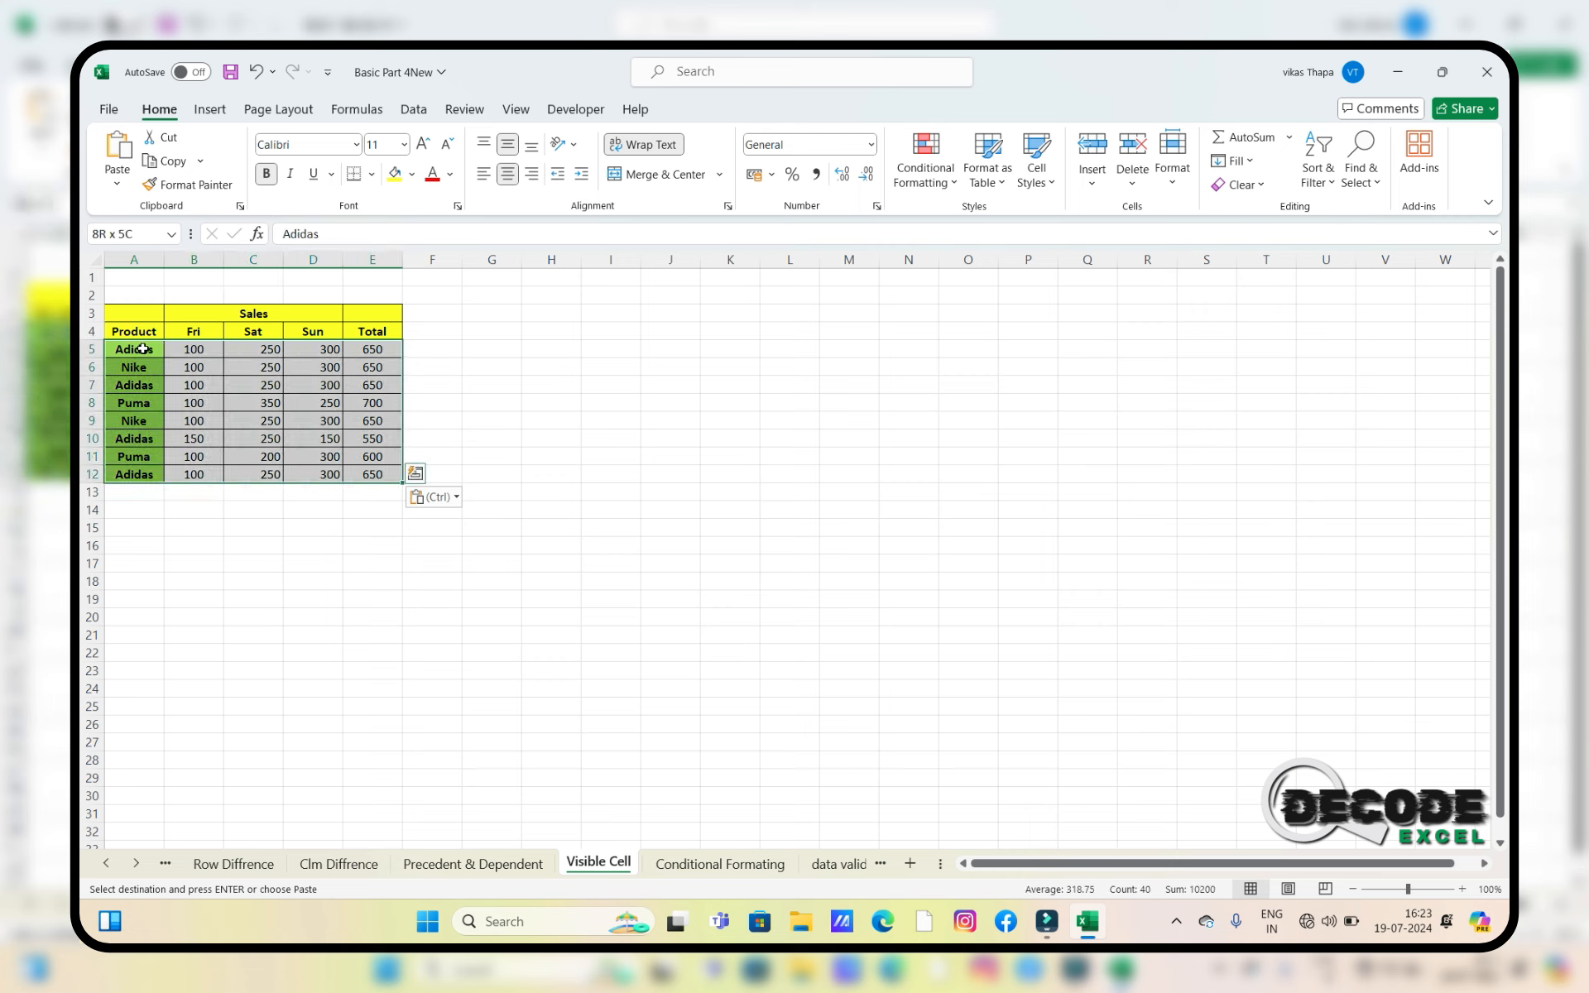
left_click(409, 110)
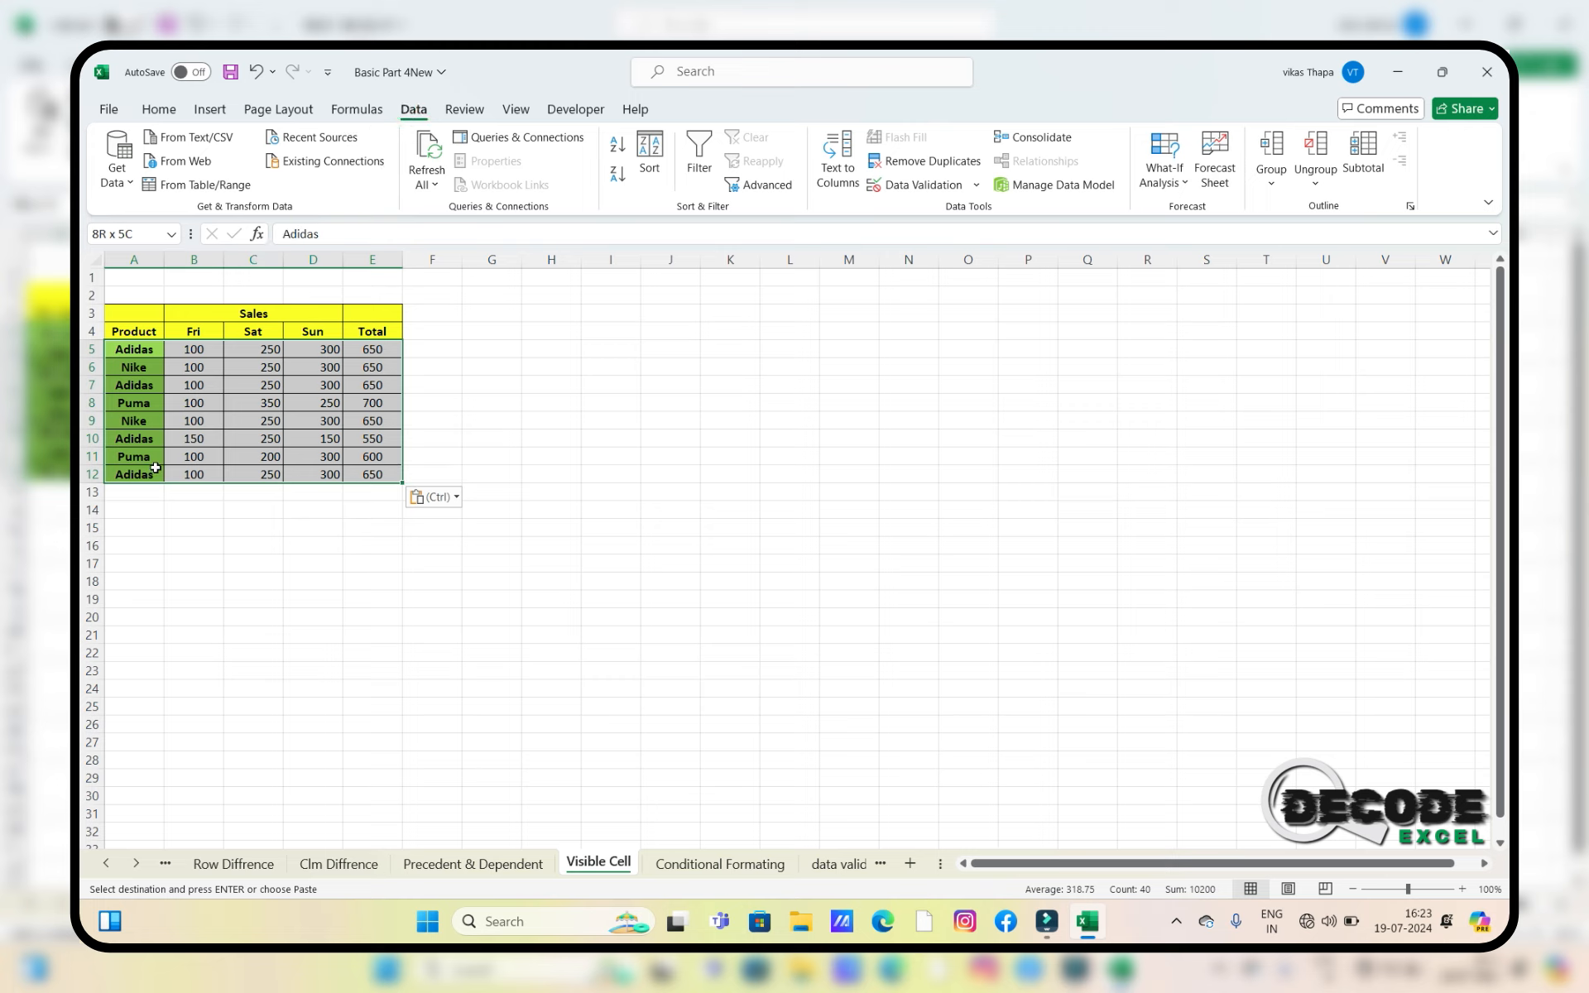
left_click(650, 156)
left_click(861, 344)
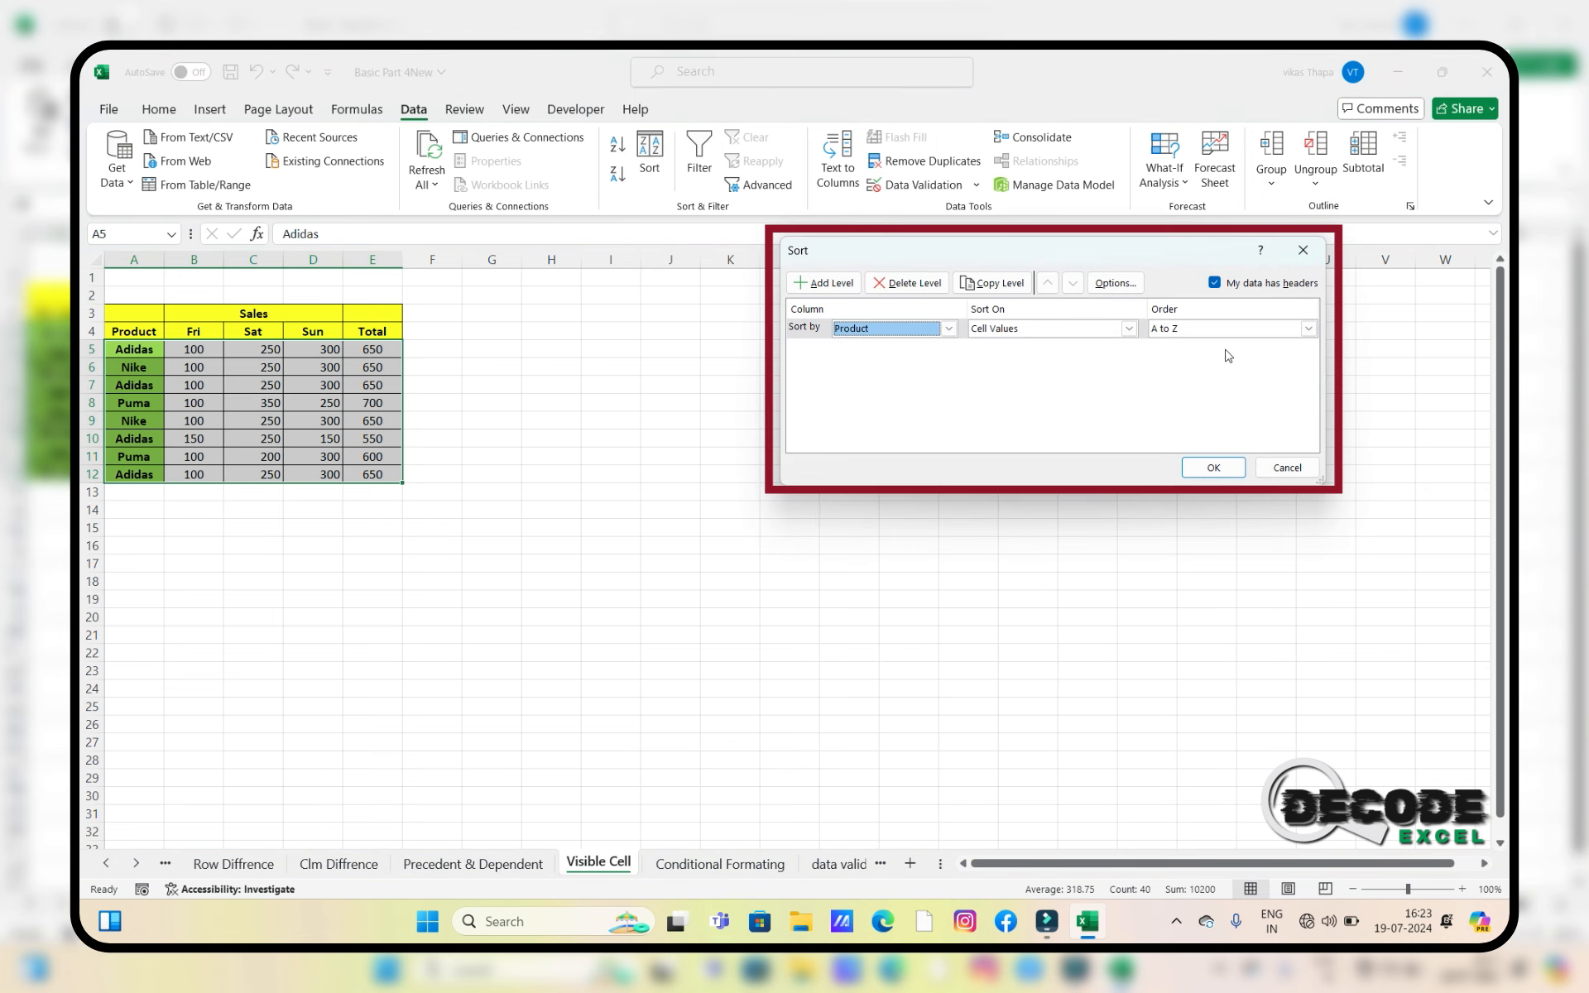
left_click(1202, 469)
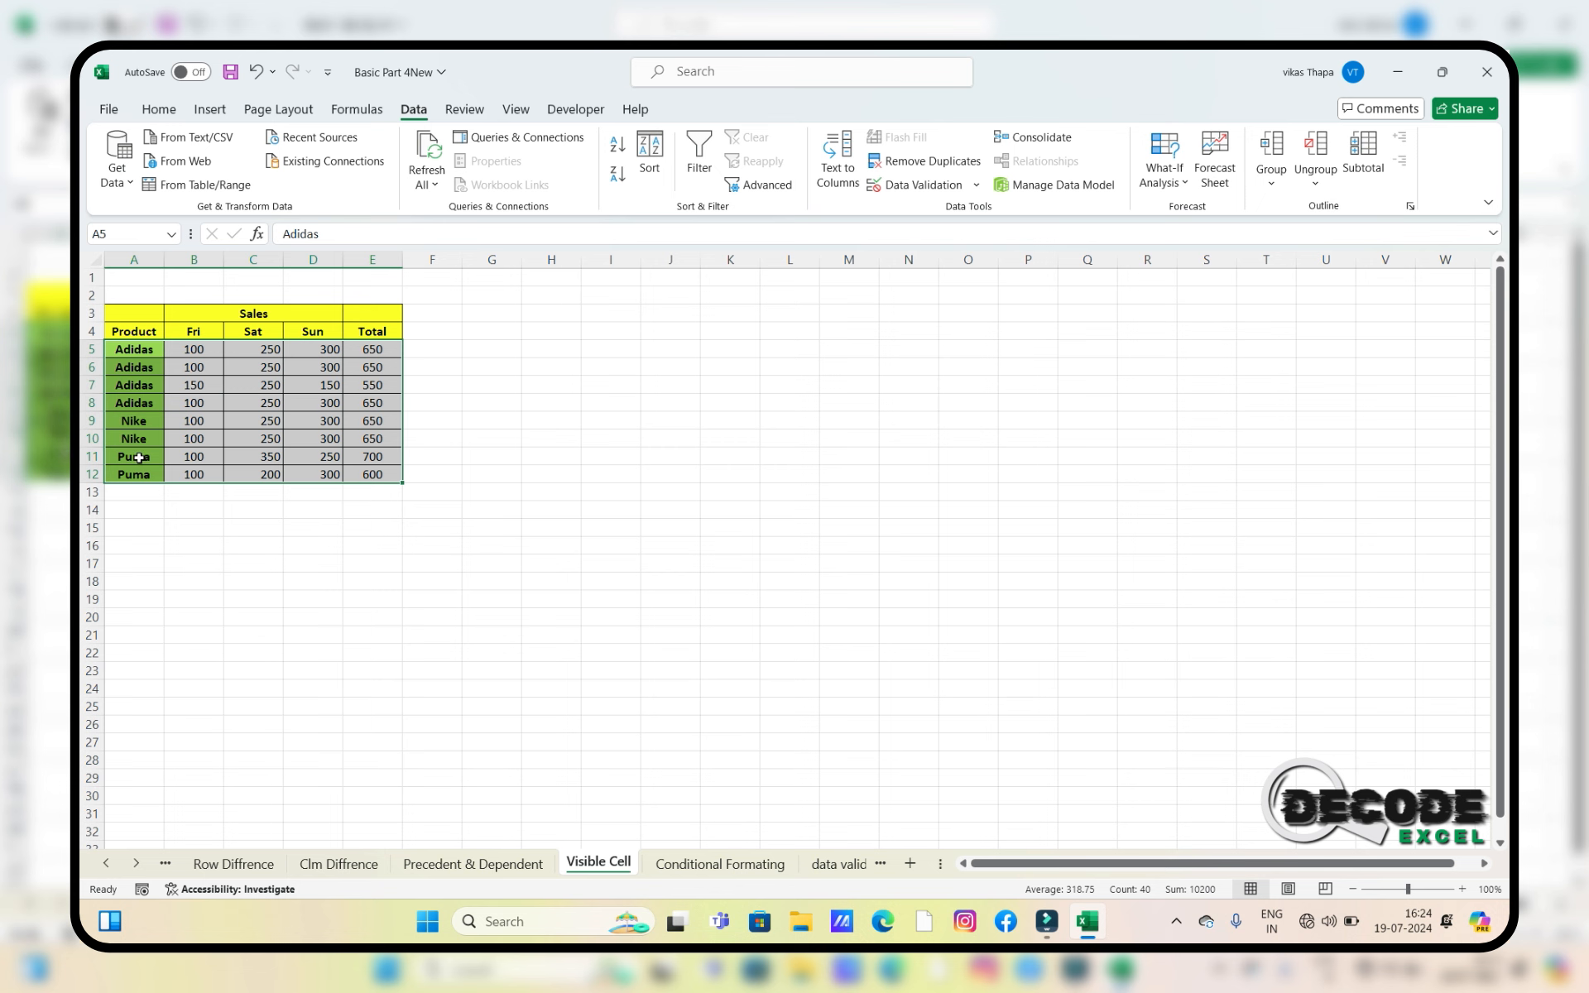
Add Sum subtotals for the Total column to A4:E12 at each change in Product, with the summary below the data
left_click_drag(226, 484, 226, 412)
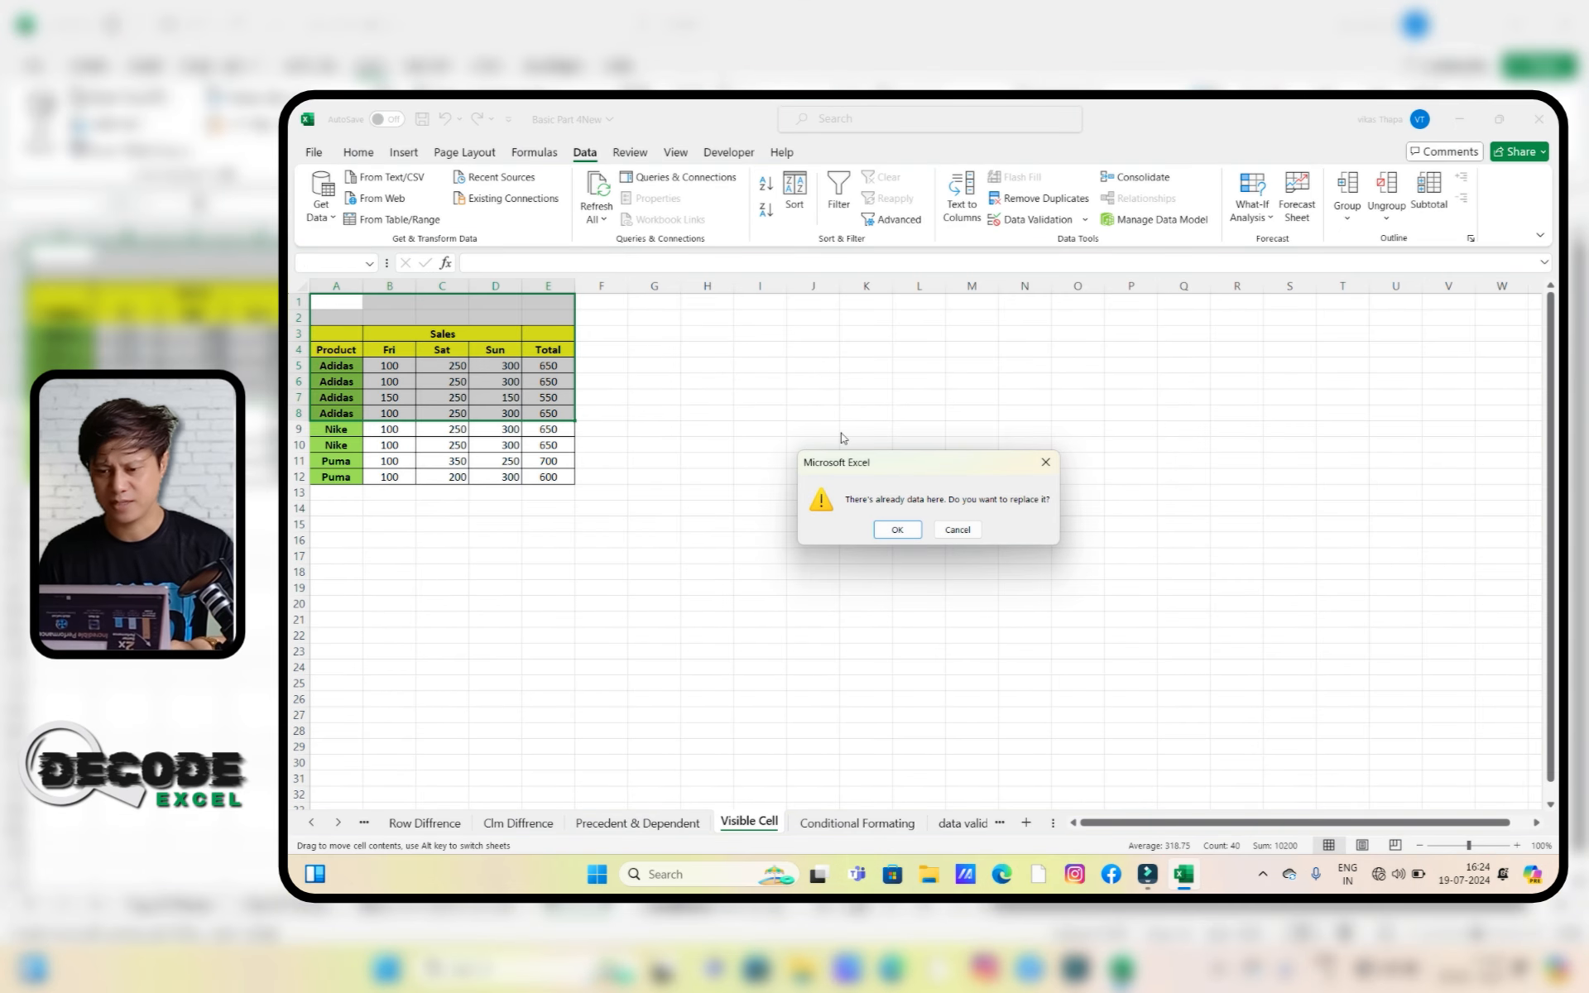
left_click(1046, 462)
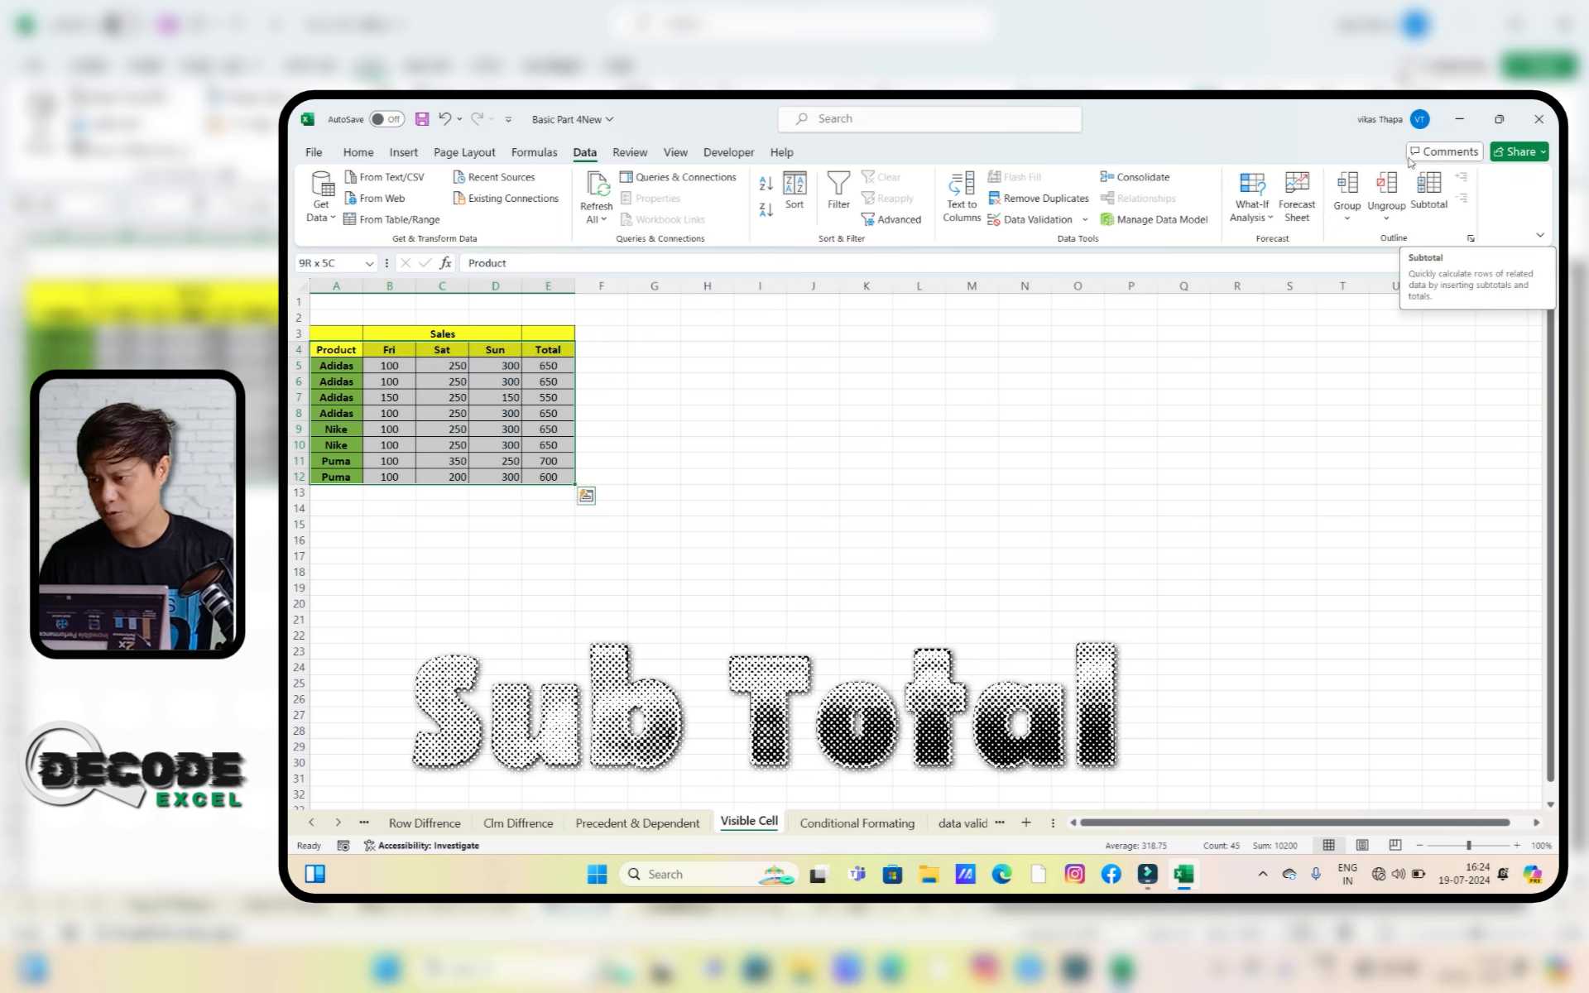
left_click(1439, 195)
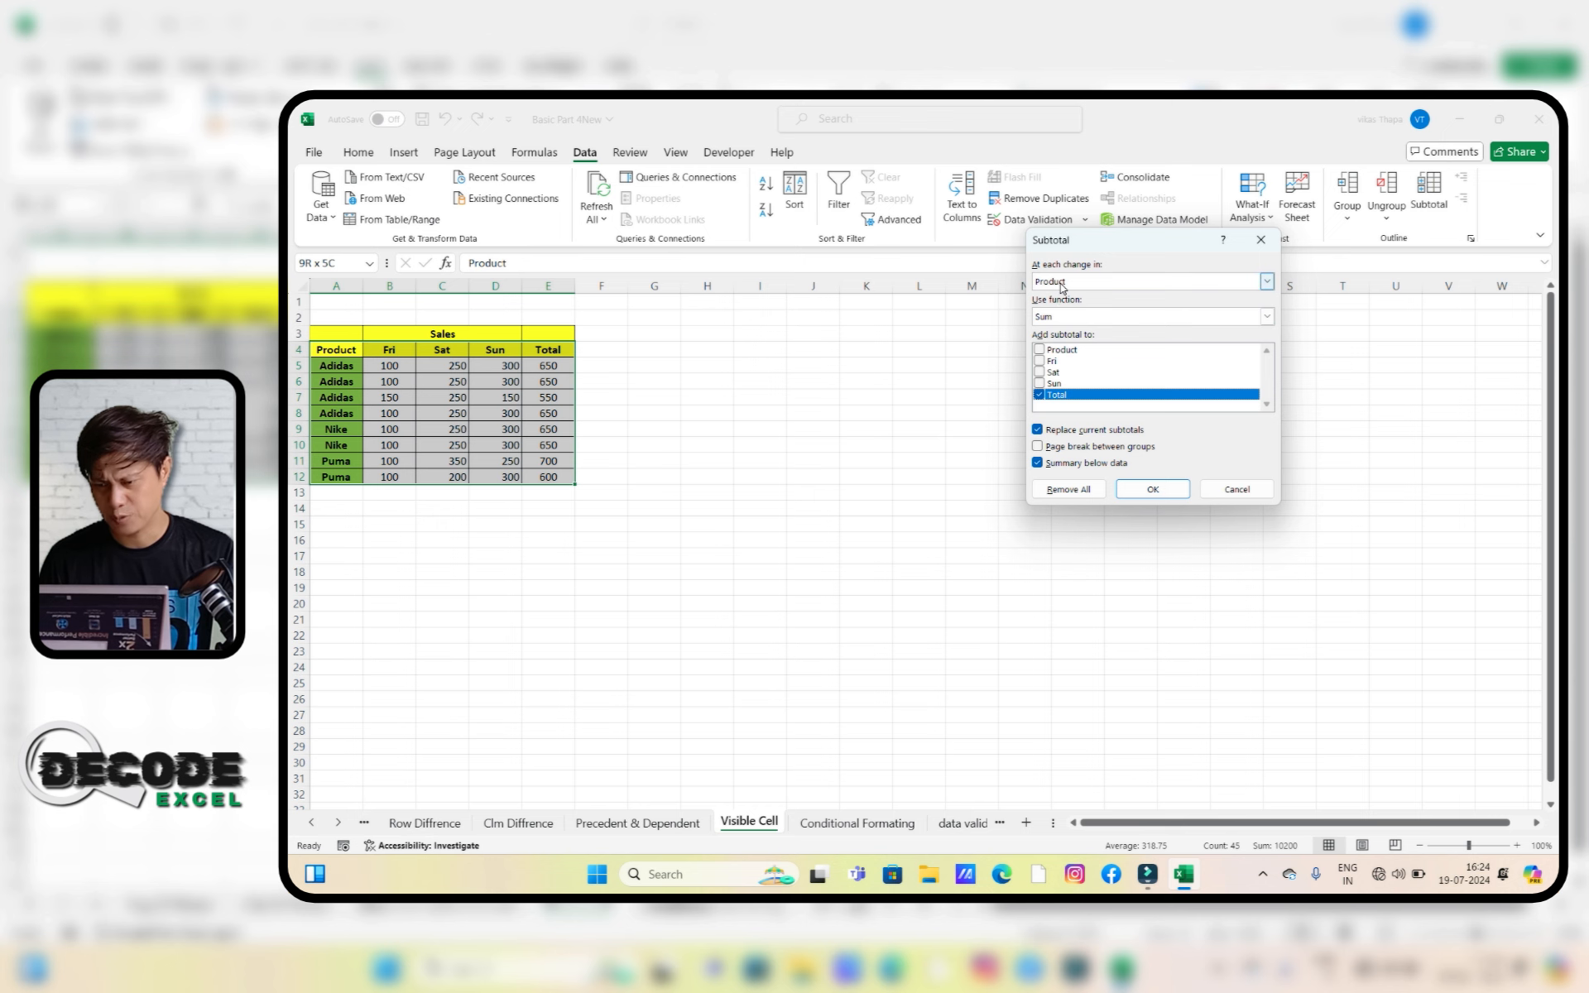
left_click(1128, 489)
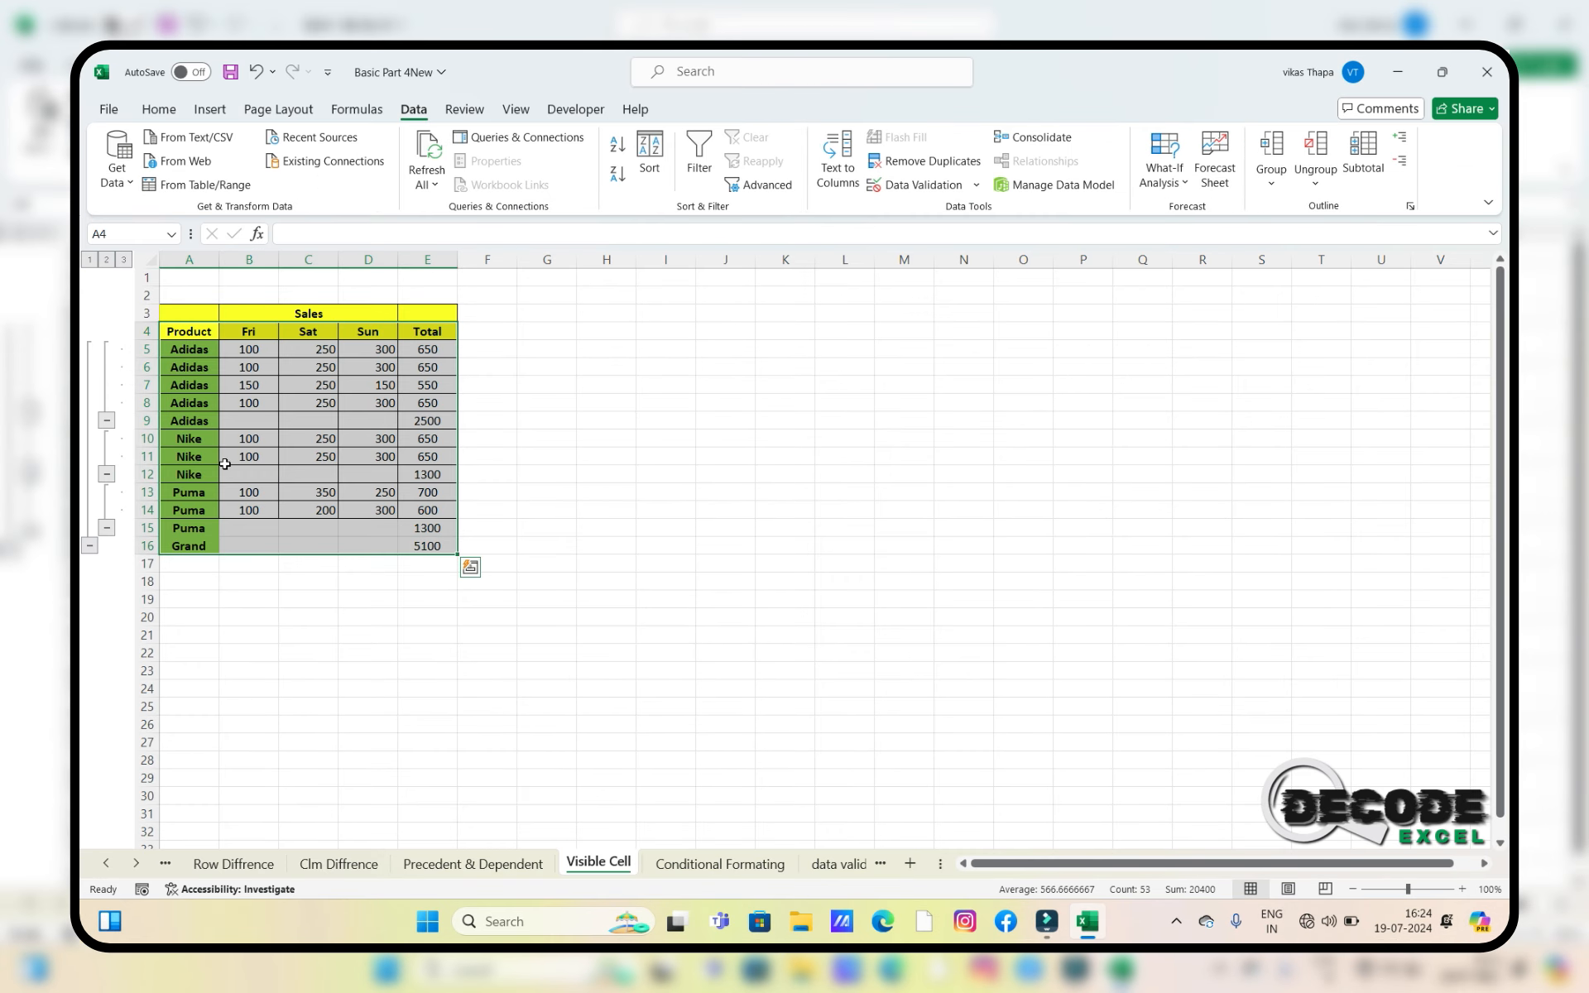
Examine the Adidas and Nike subtotal rows and the formulas in E9 and E12
left_click(189, 420)
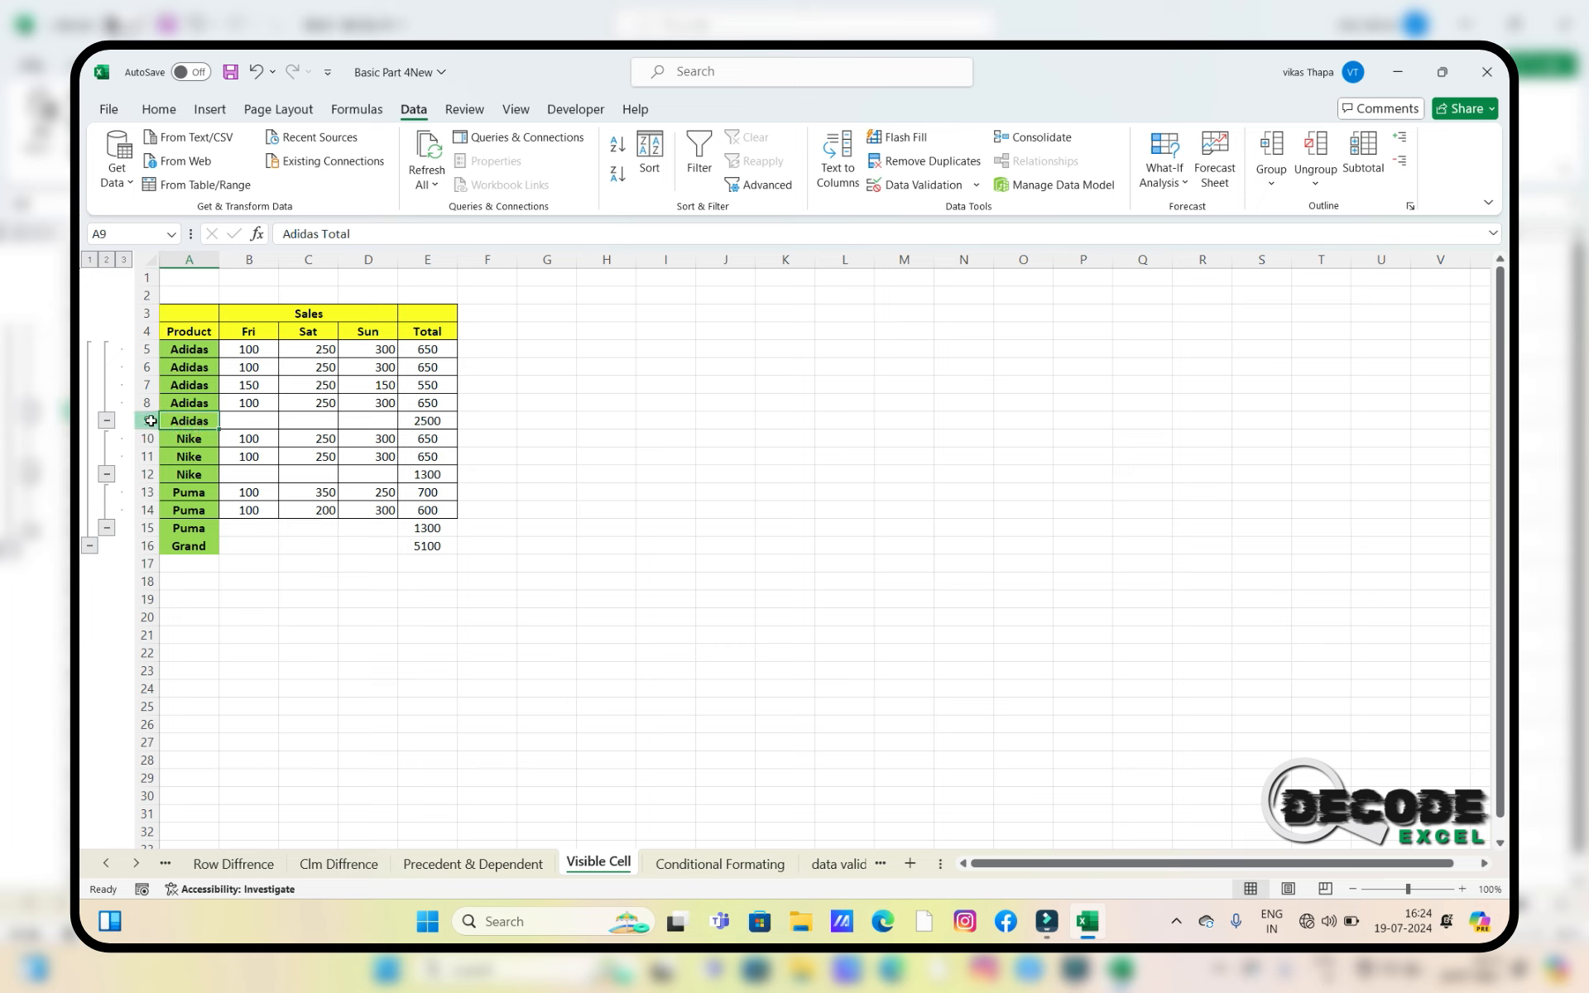
left_click(149, 420)
left_click(427, 420)
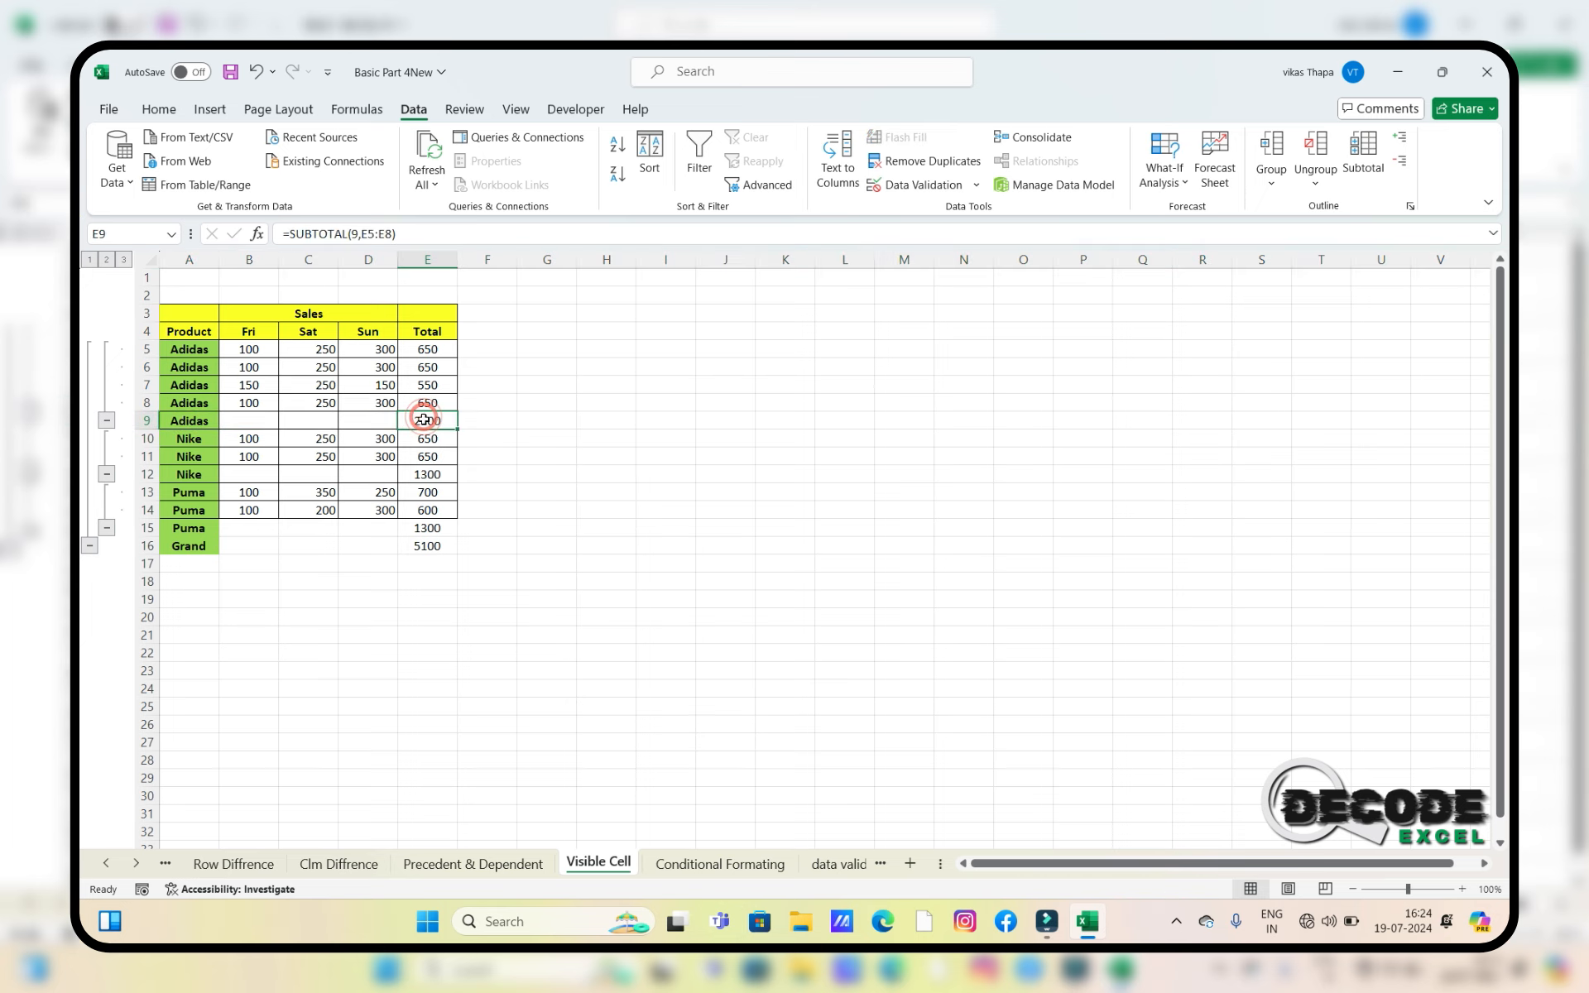
left_click(427, 473)
left_click(427, 421)
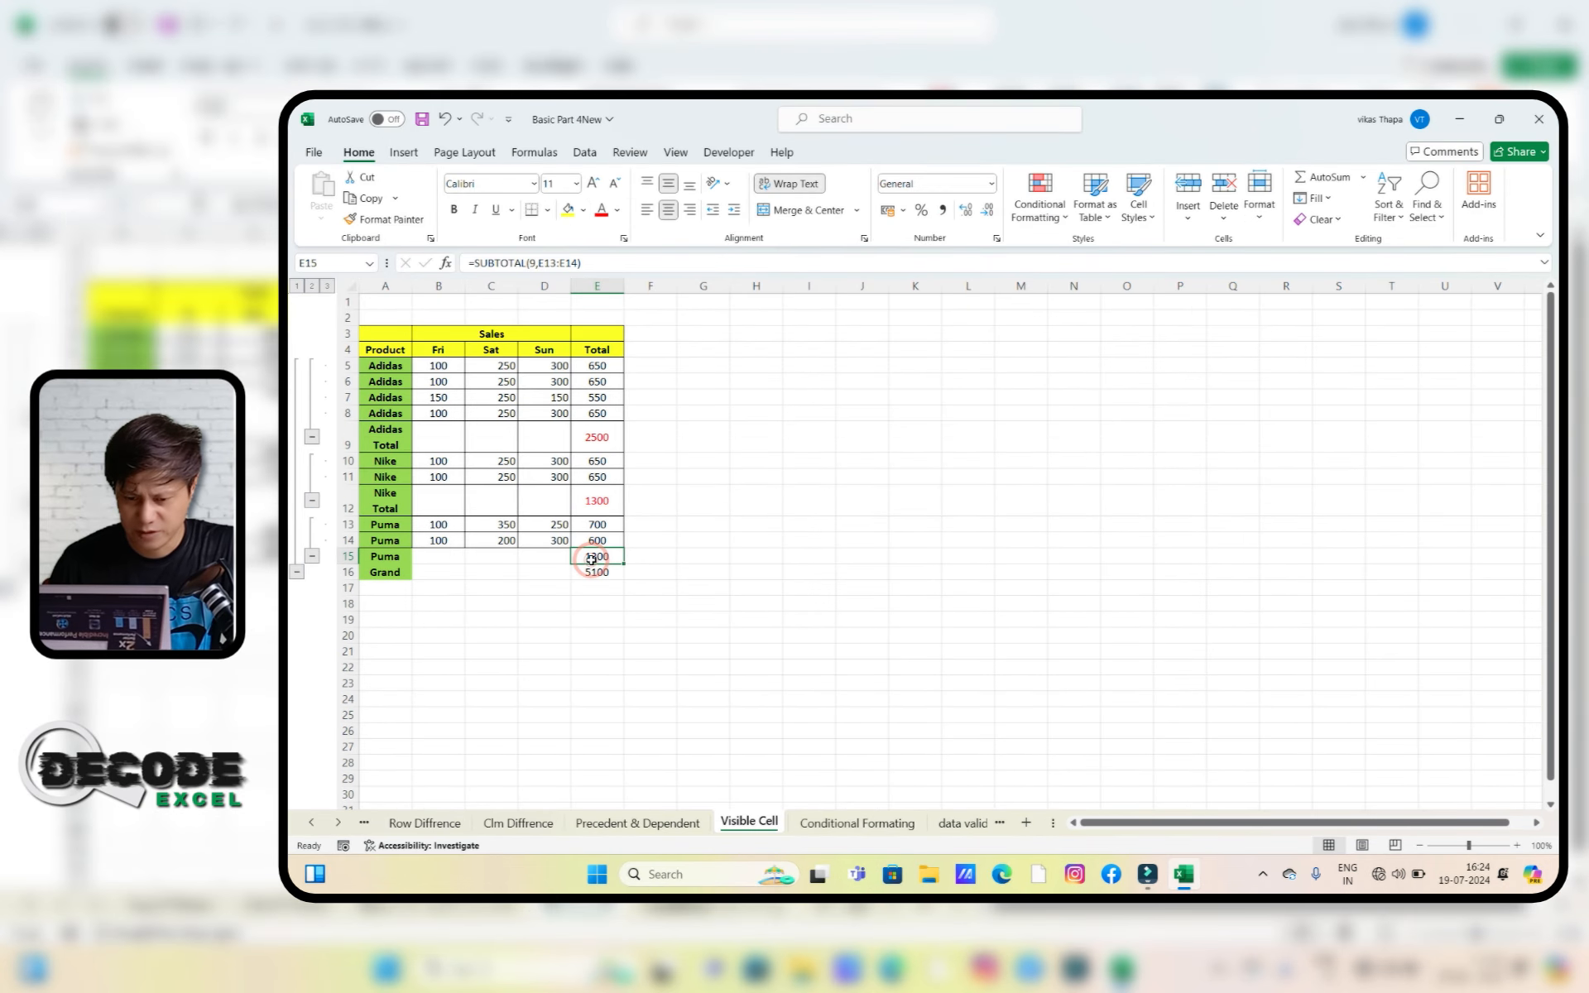
Color the totals in E15:E16 red and collapse the Adidas, Nike and Puma groups
left_click_drag(592, 555, 596, 572)
left_click(606, 210)
triple_click(312, 436)
Copy the collapsed sales table A3:E16 and paste it at H18
left_click(383, 346)
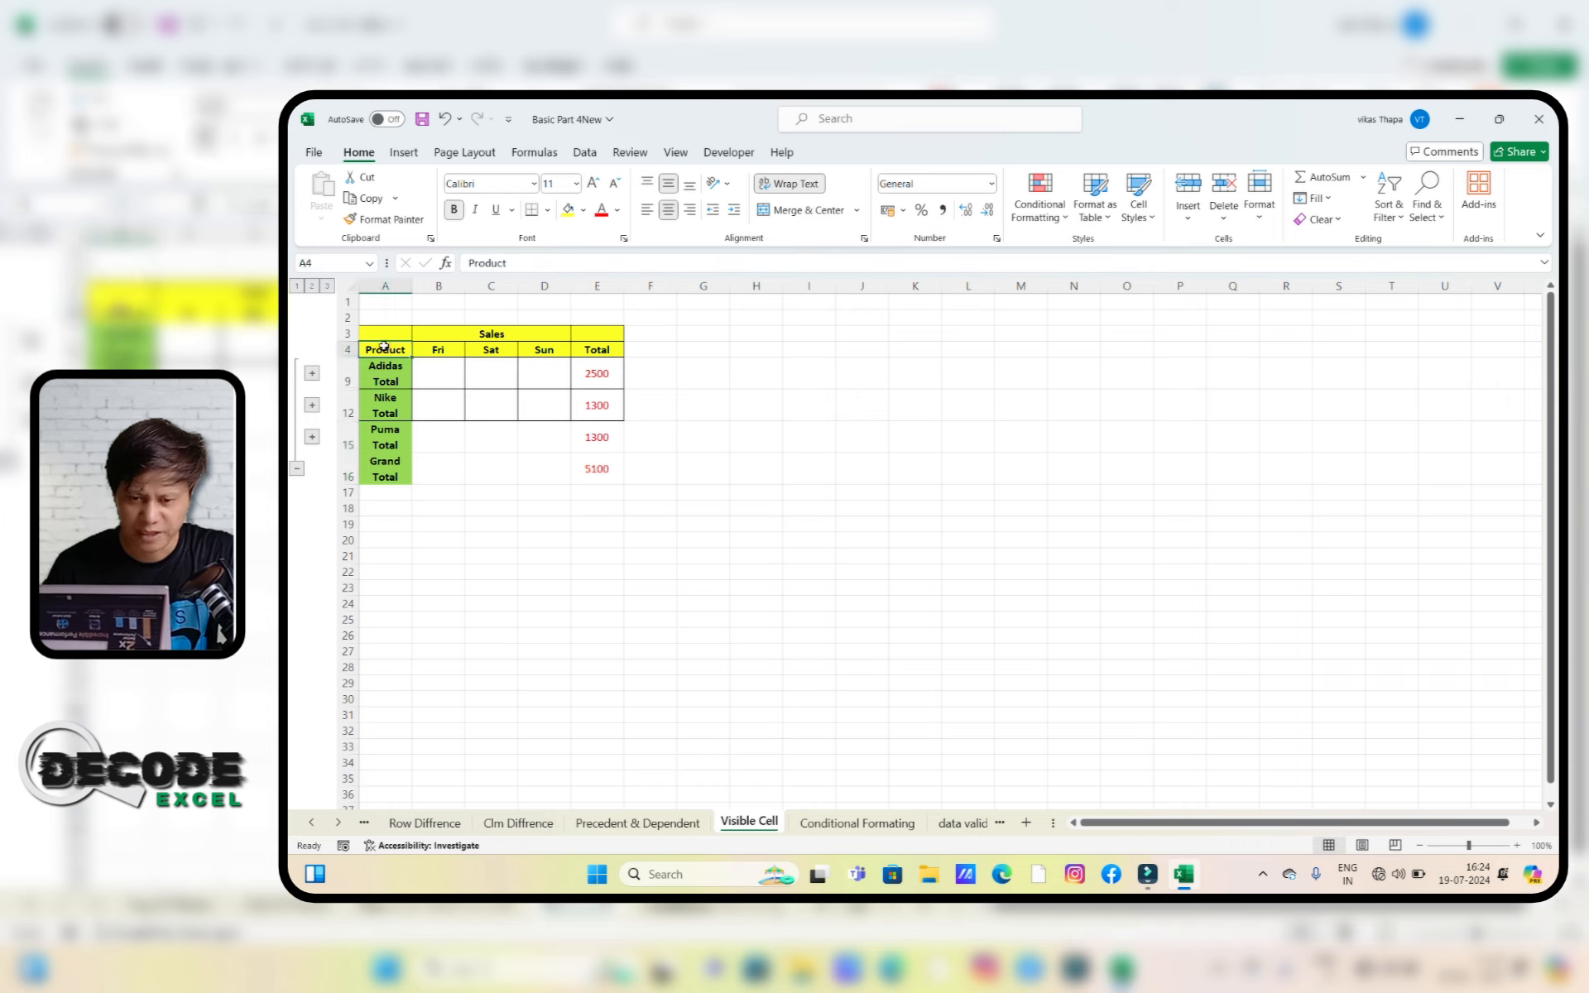
key("Up")
key("shift+Right")
key("shift+Right")
key("shift+Down")
key("shift+Down")
key("shift+Down")
key("shift+Down")
key("shift+Down")
key("ctrl+c")
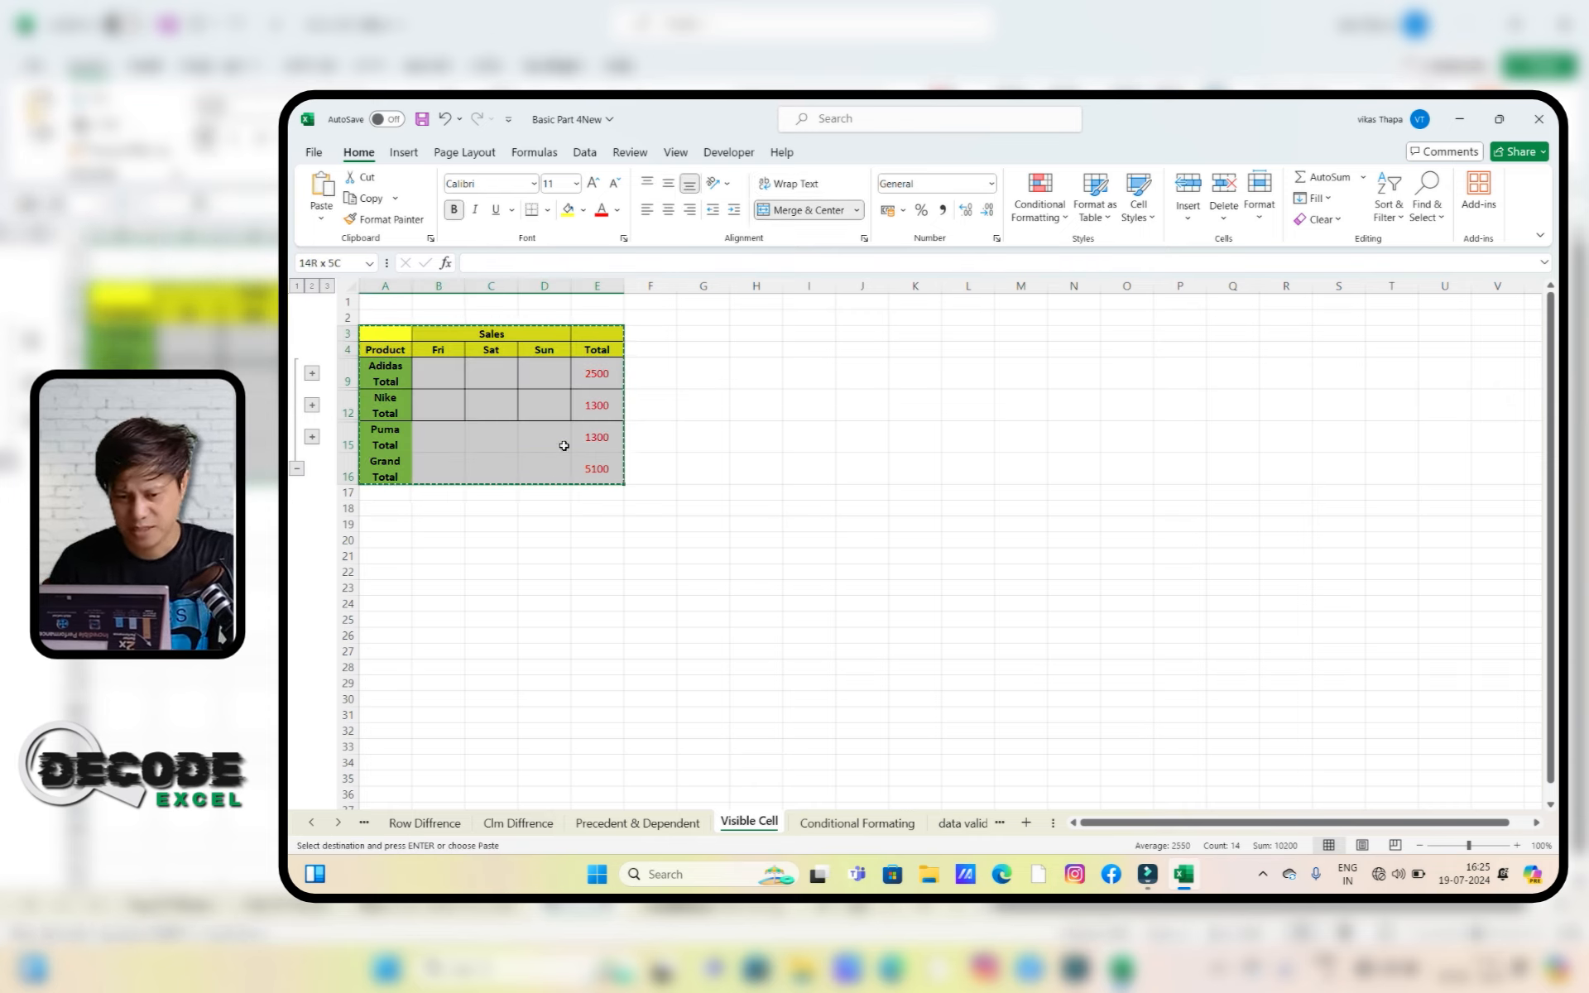
left_click(760, 550)
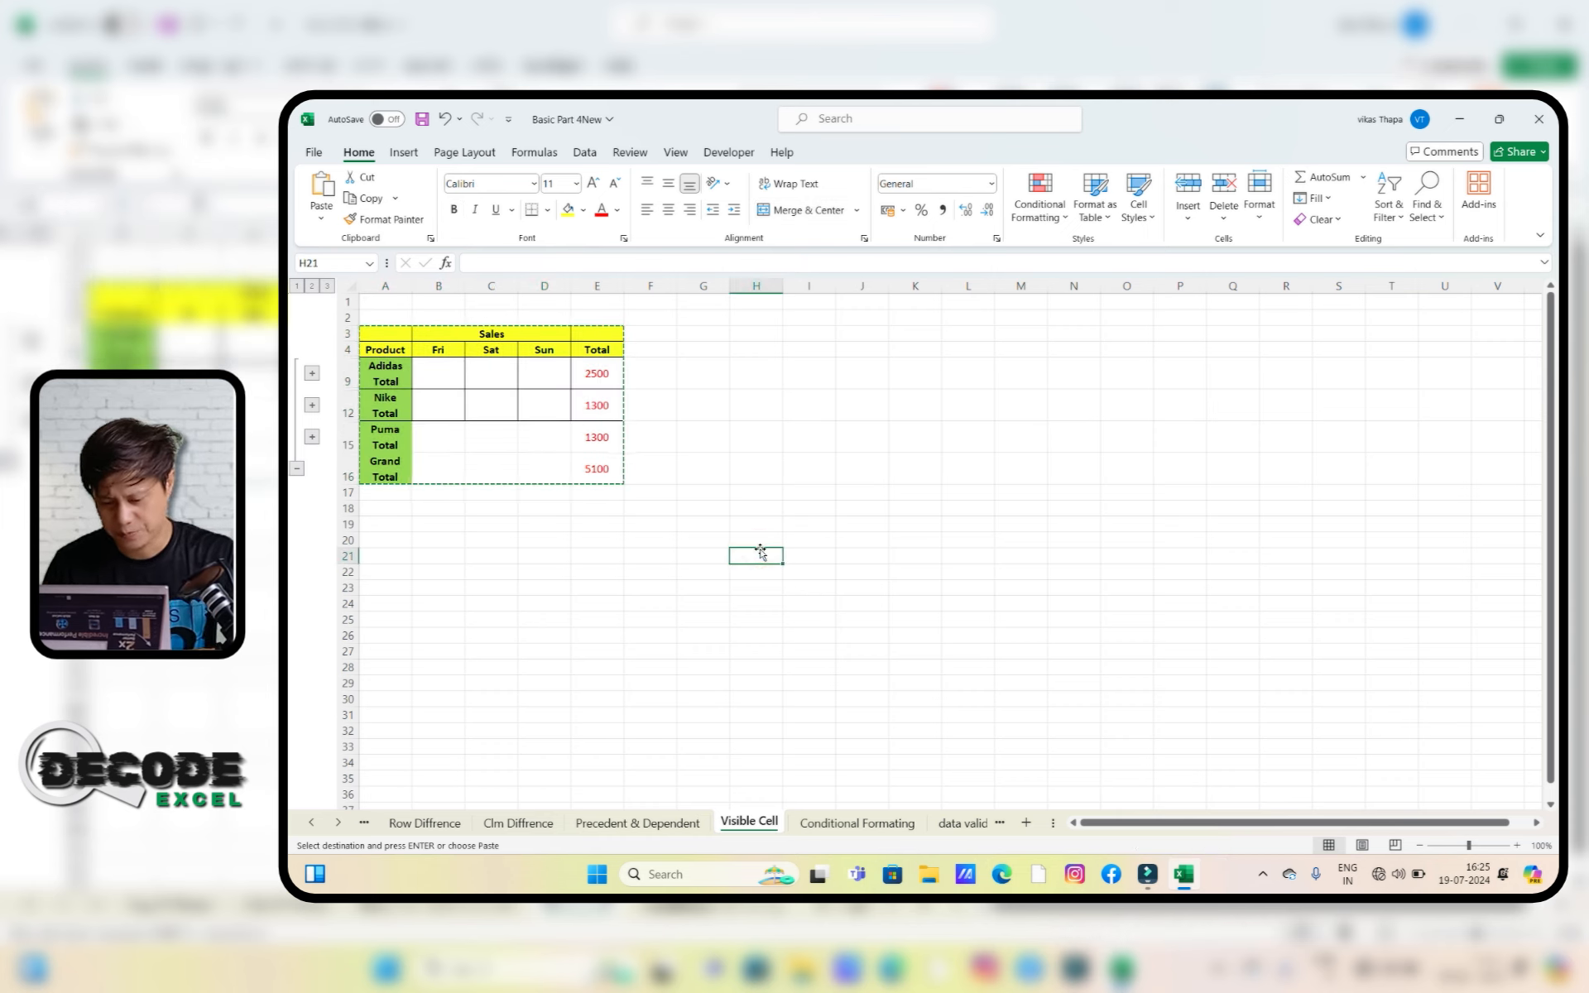
left_click(748, 503)
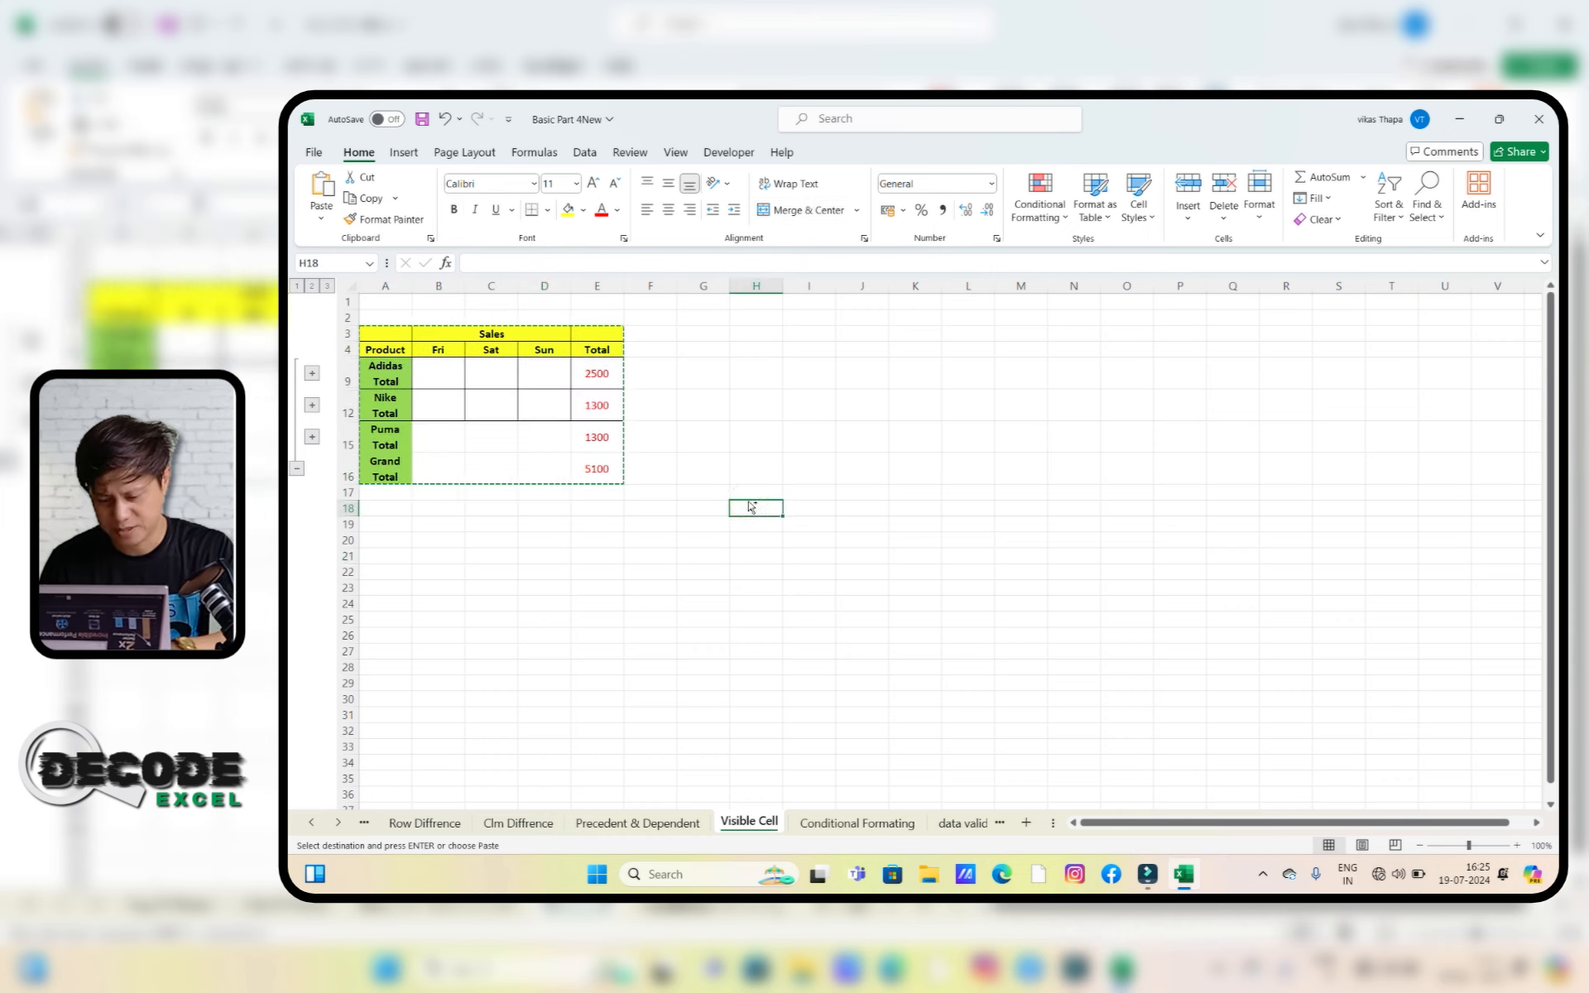
key("ctrl+v")
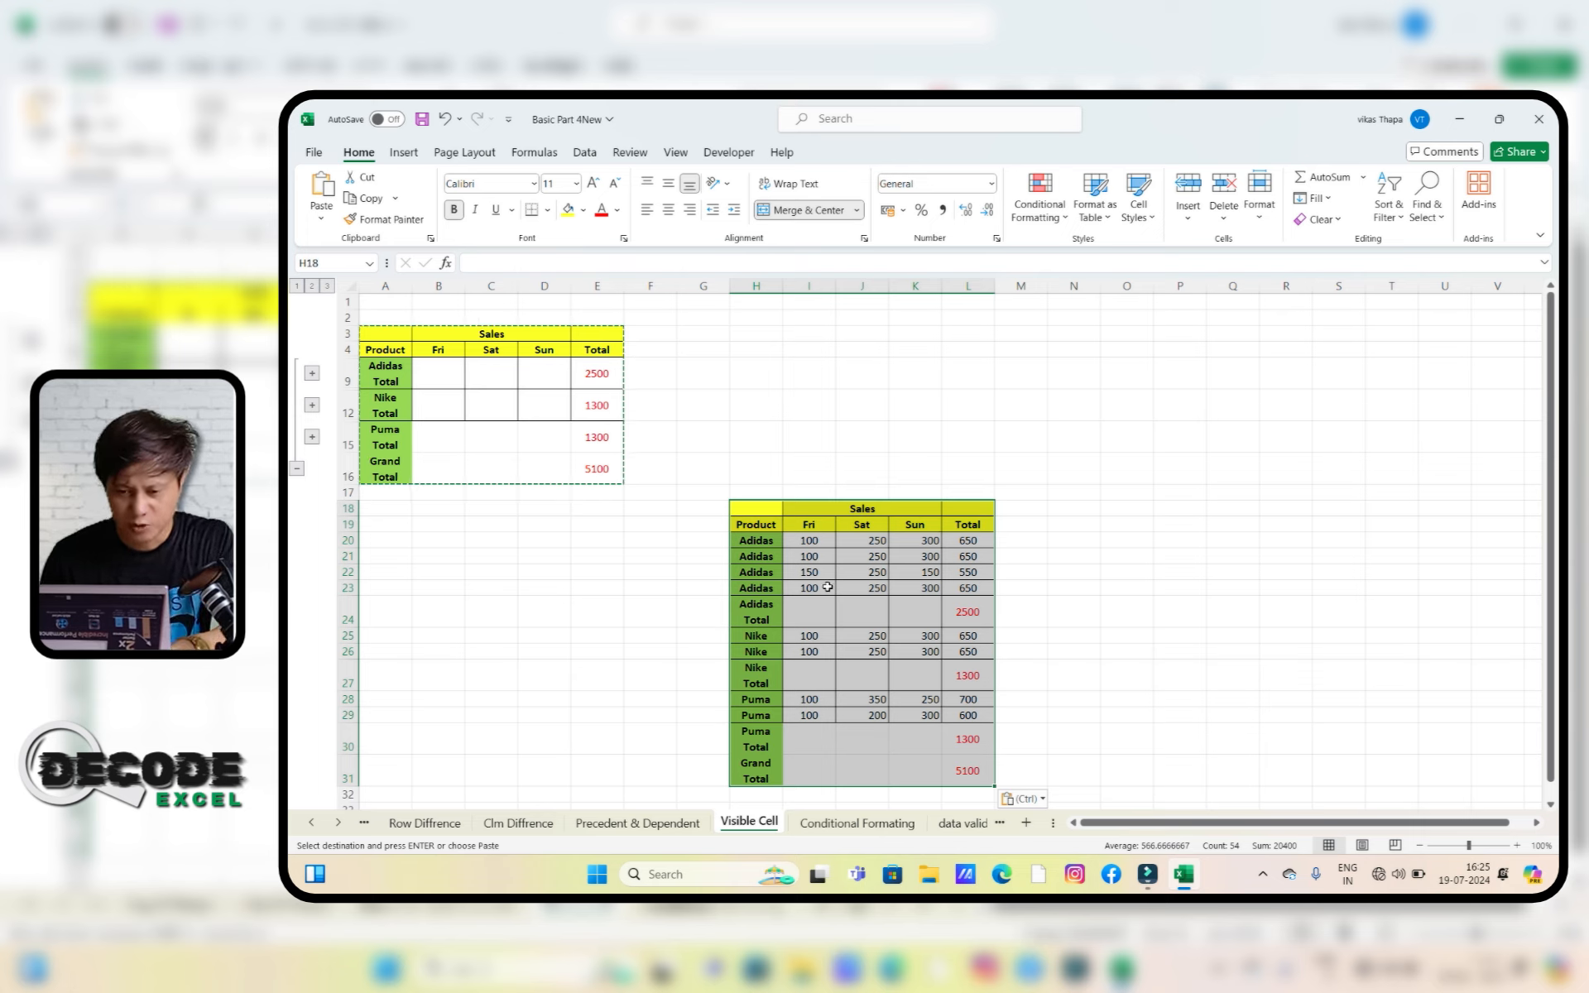
key("Escape")
Select only the visible cells of the collapsed table A3:E16 through Go To Special
left_click(398, 334)
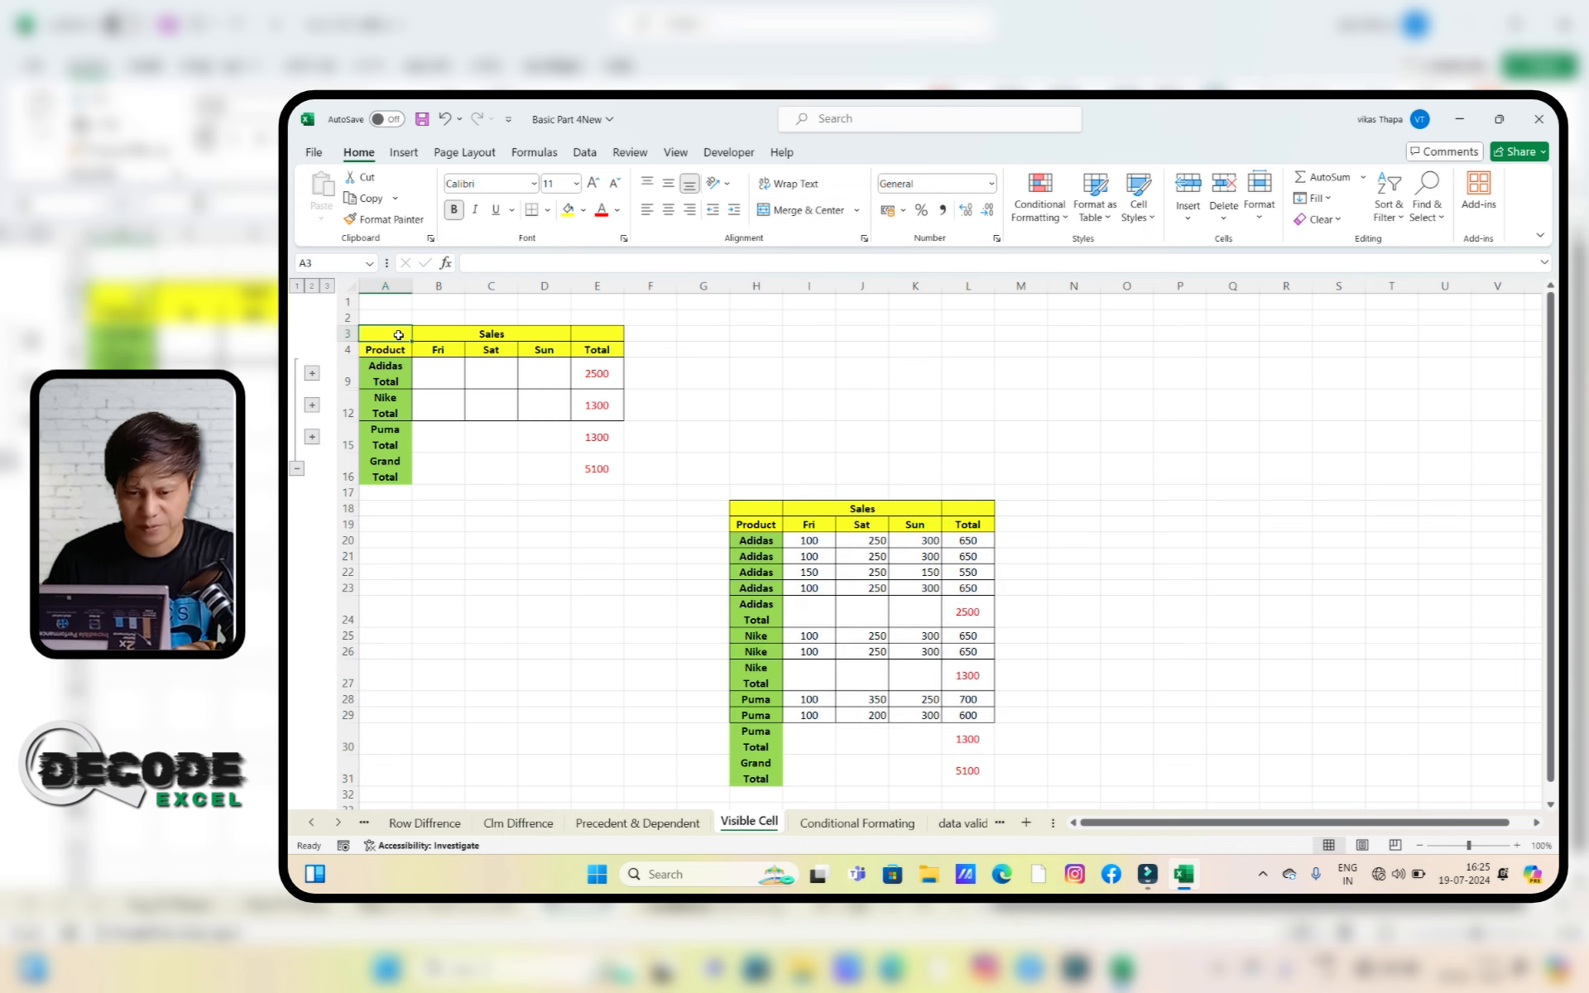
key("shift+Right")
key("shift+Right")
key("shift+Down")
key("shift+Down")
key("shift+Down")
key("shift+Down")
key("shift+Down")
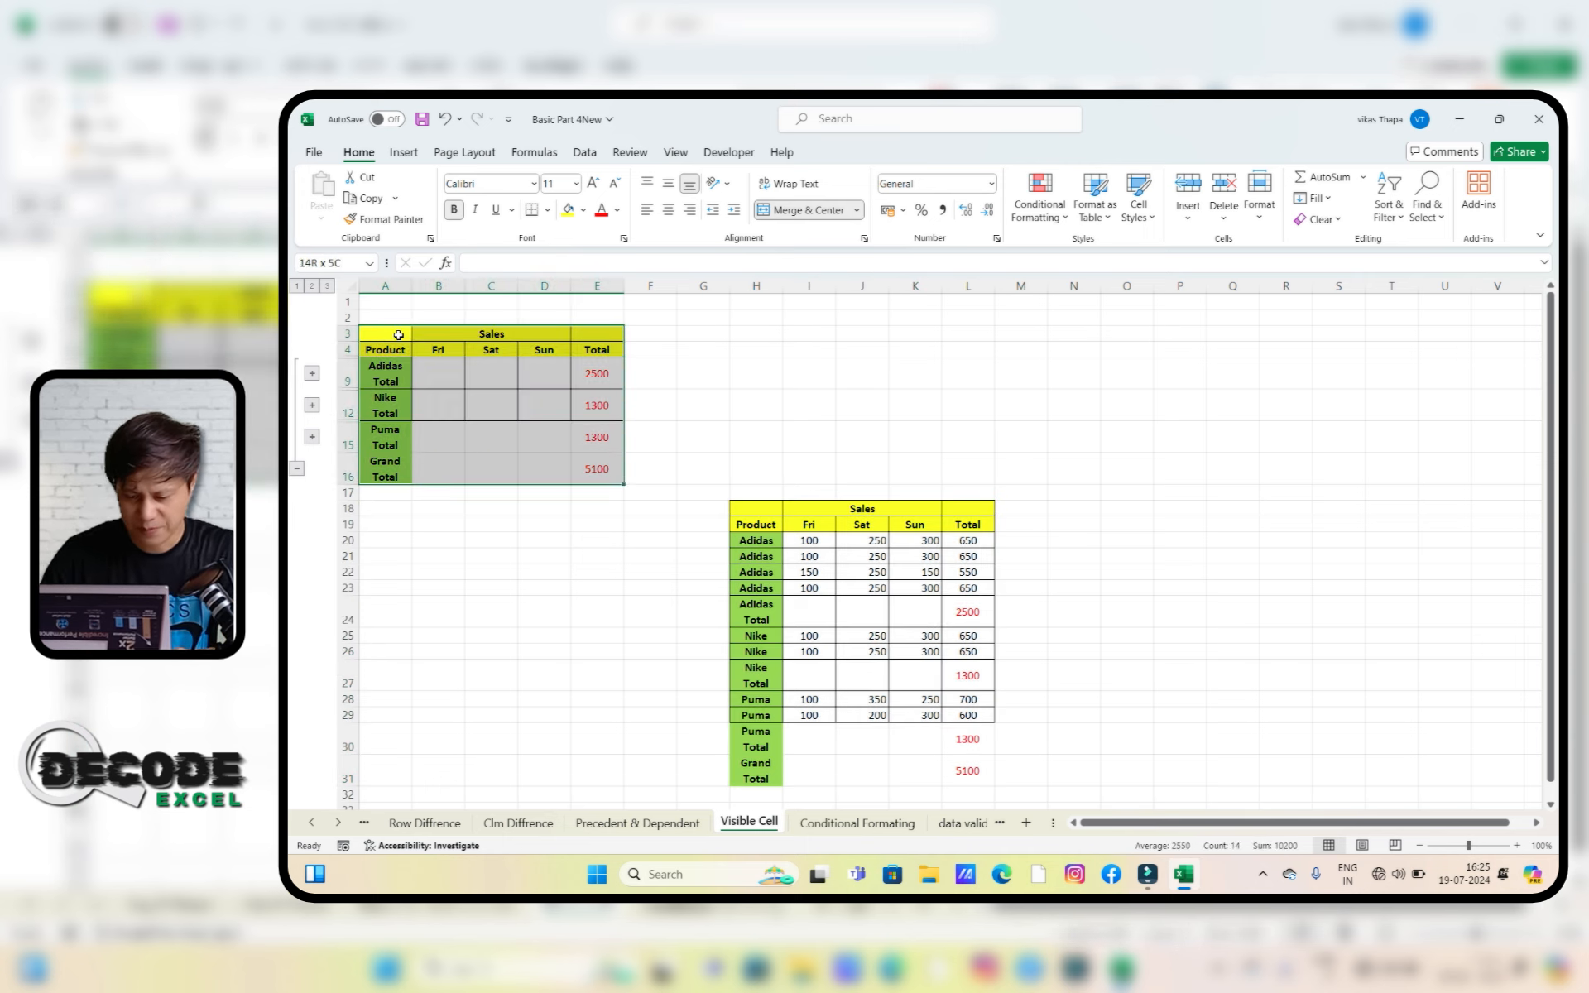
key("ctrl+g")
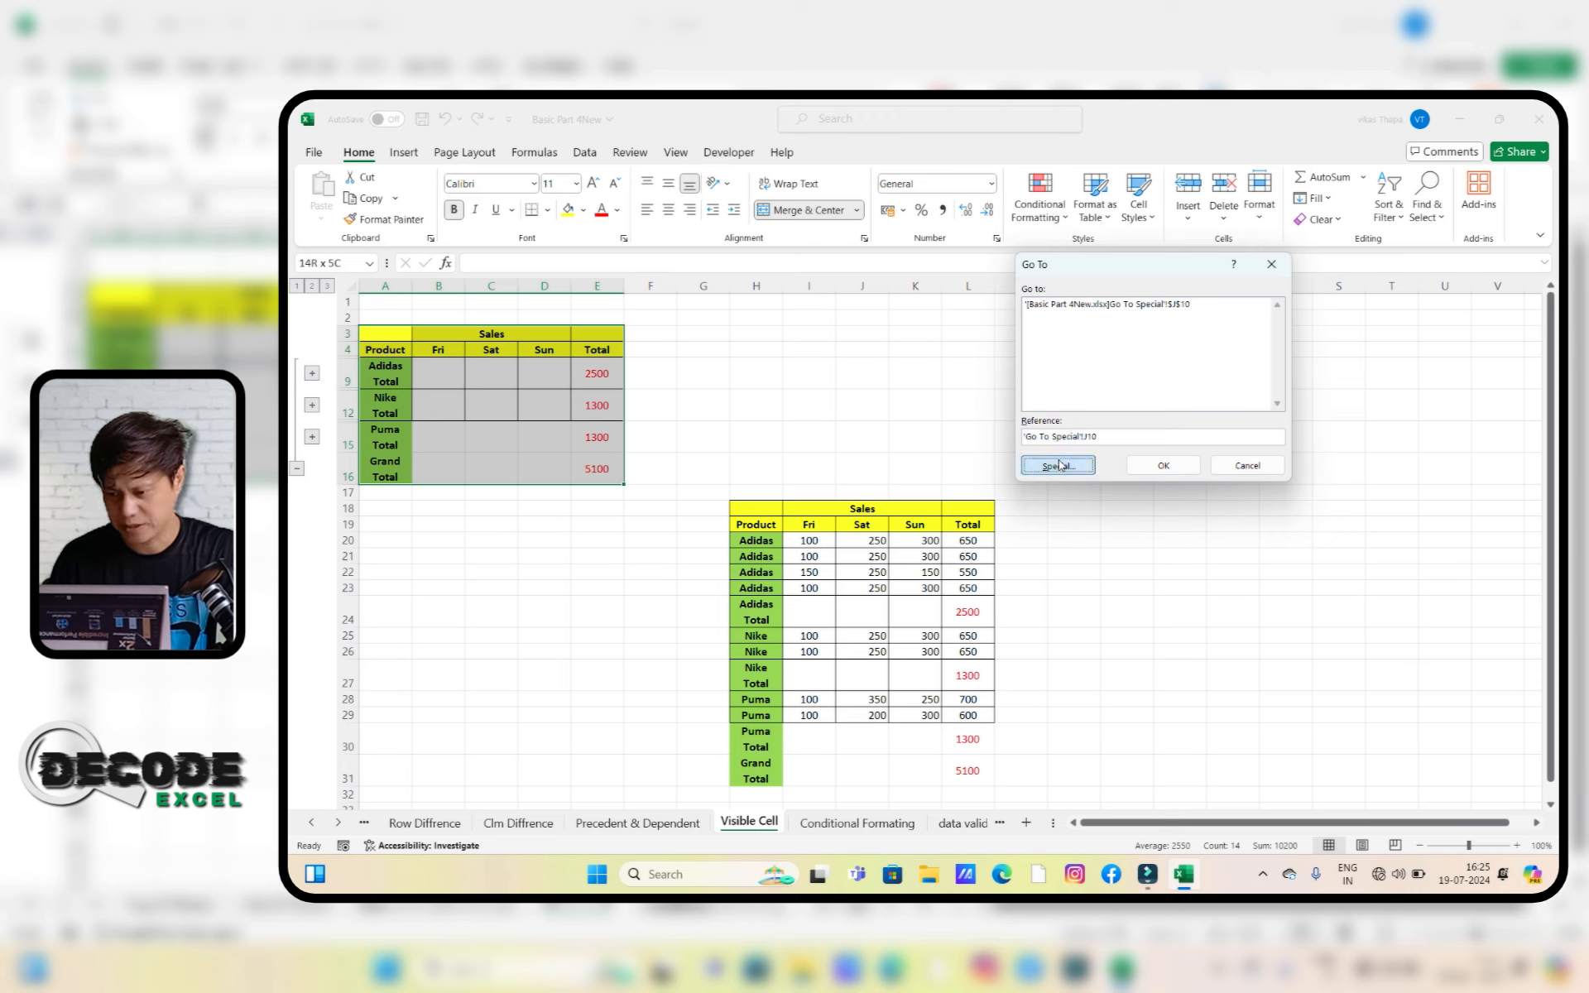
left_click(1058, 466)
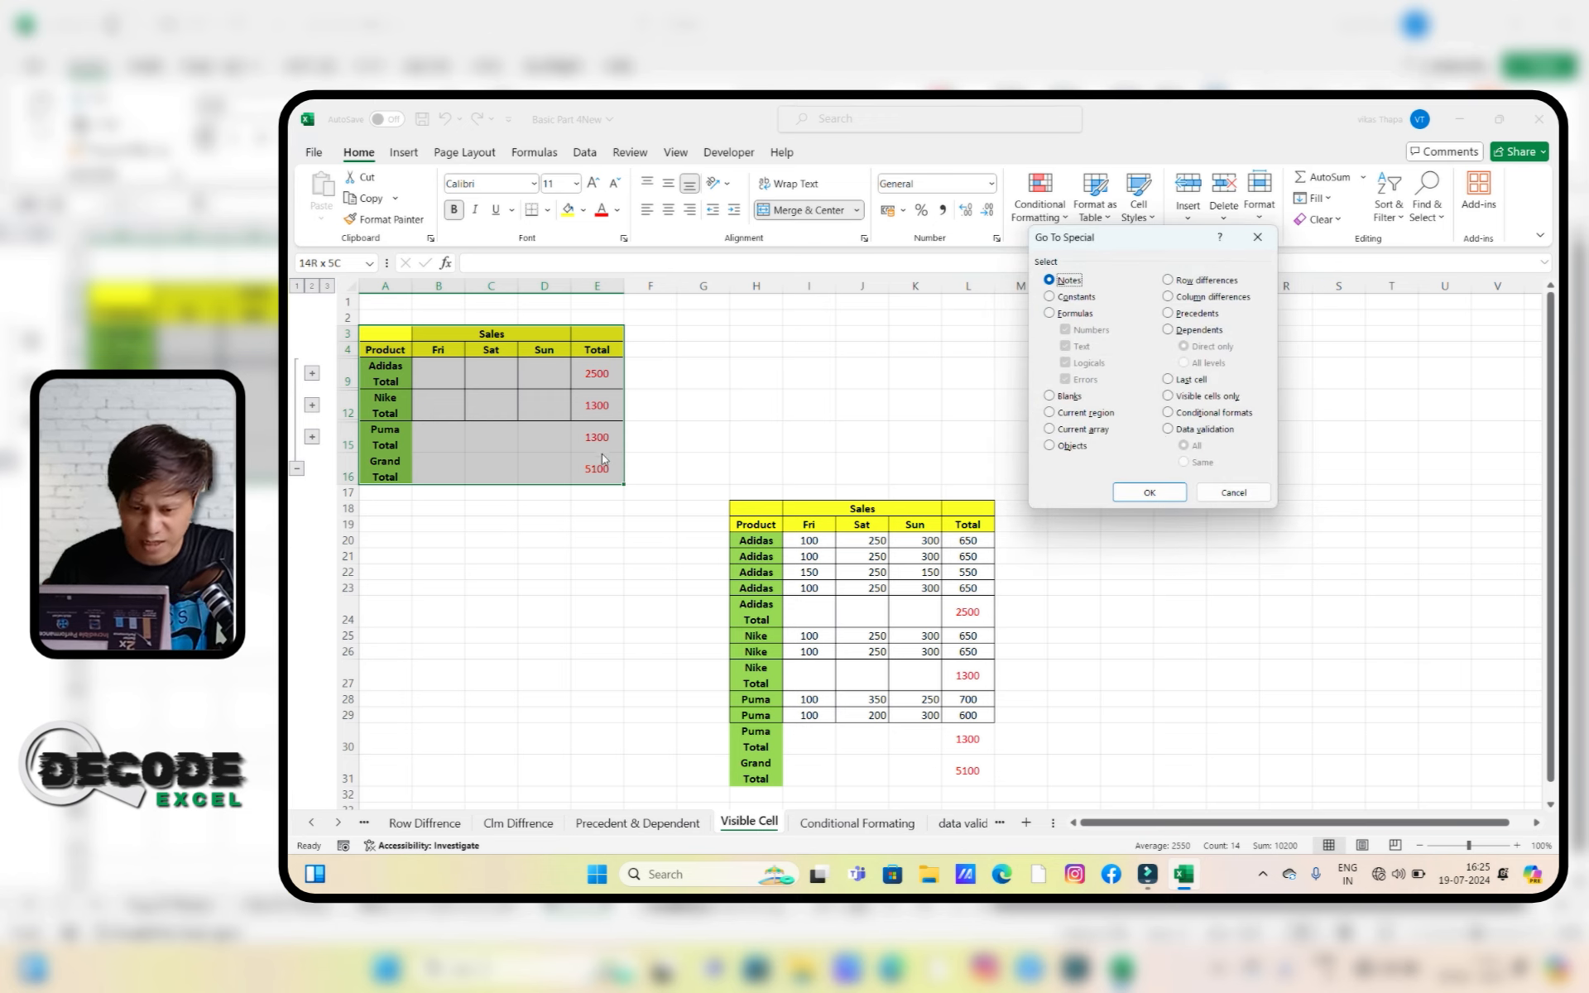
left_click(1182, 401)
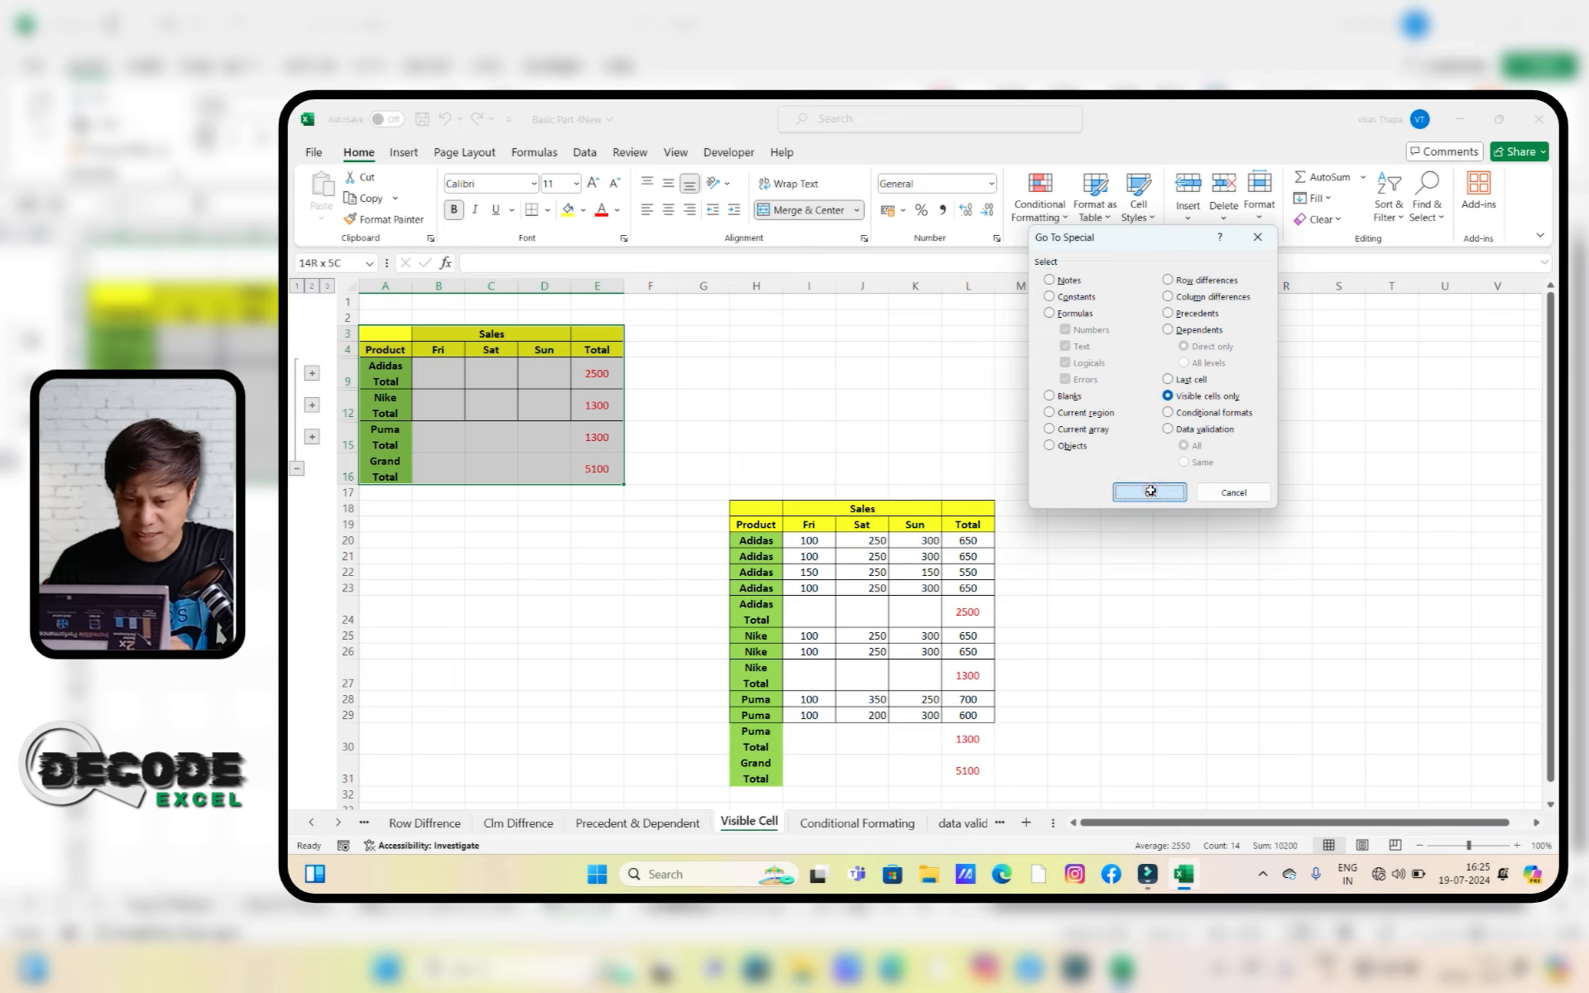
left_click(1150, 492)
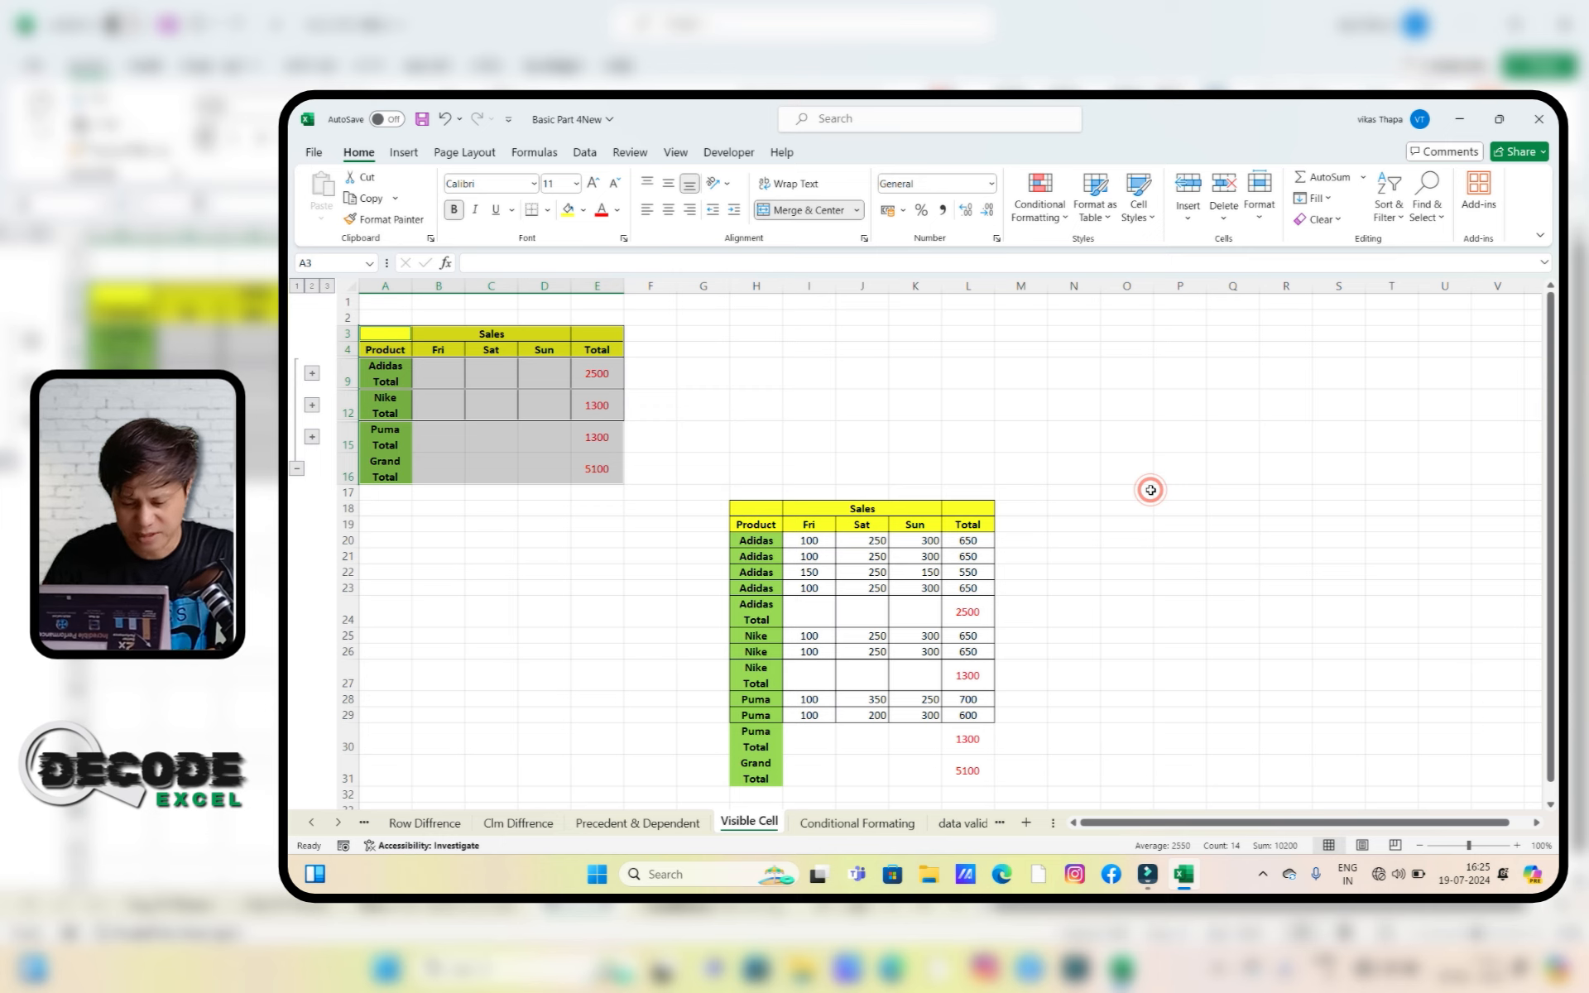
Copy the selected visible cells and paste them at N18
key("ctrl+c")
left_click(1097, 508)
key("ctrl+v")
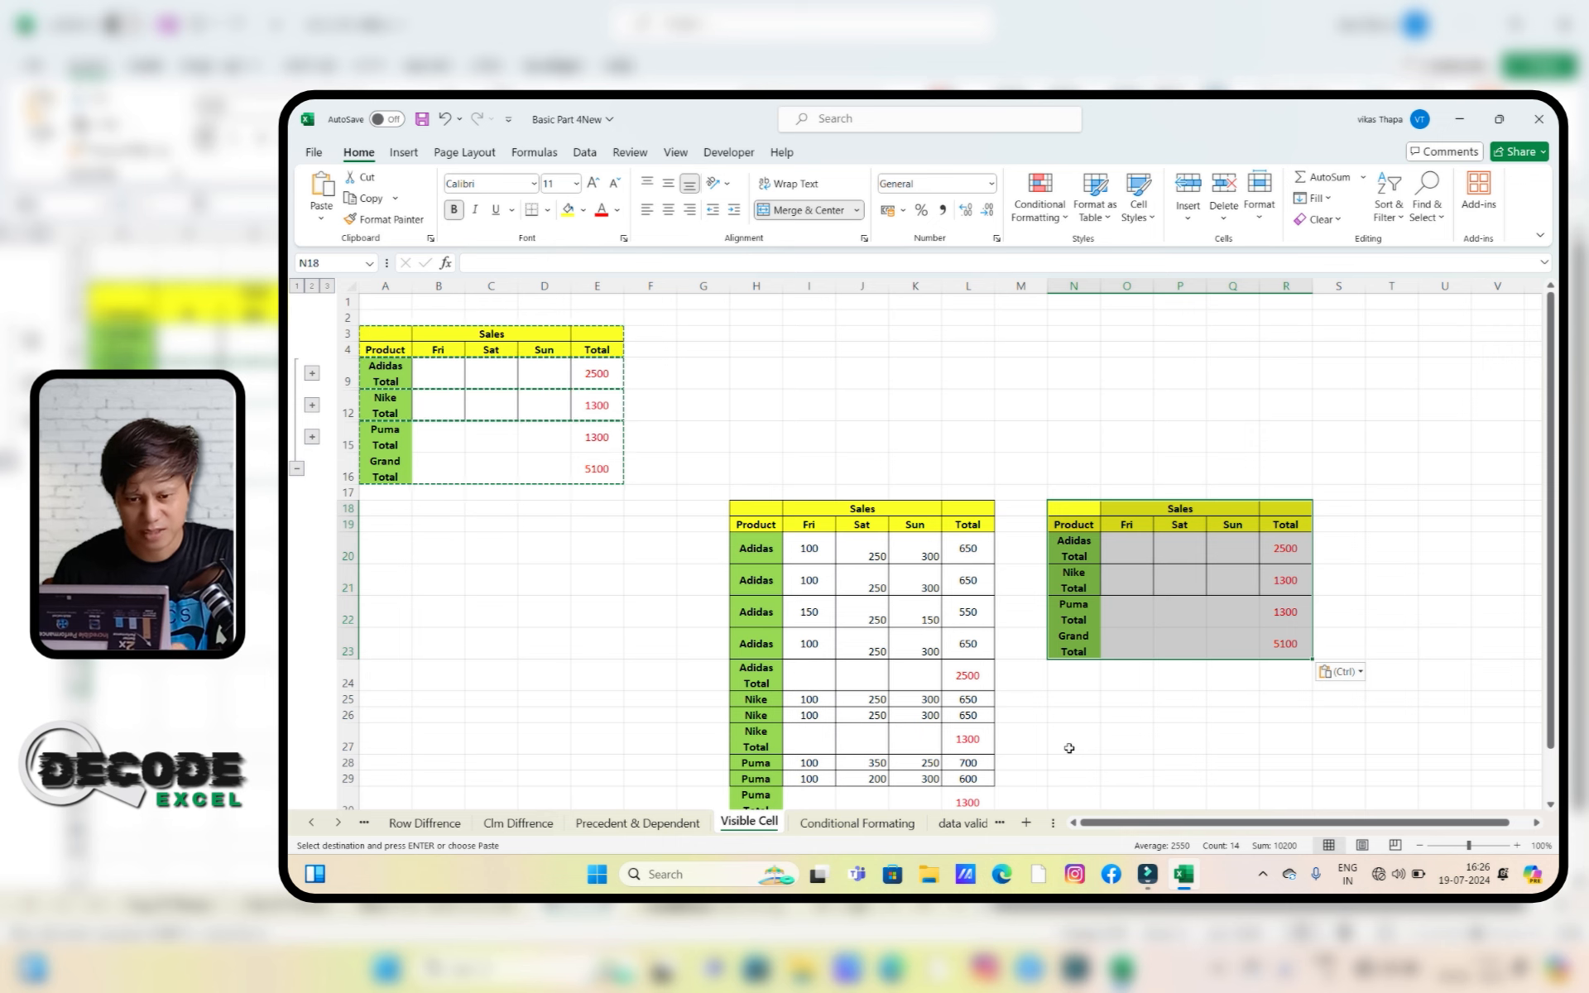
Look over the sales table on the Conditional Formating sheet
left_click(431, 380)
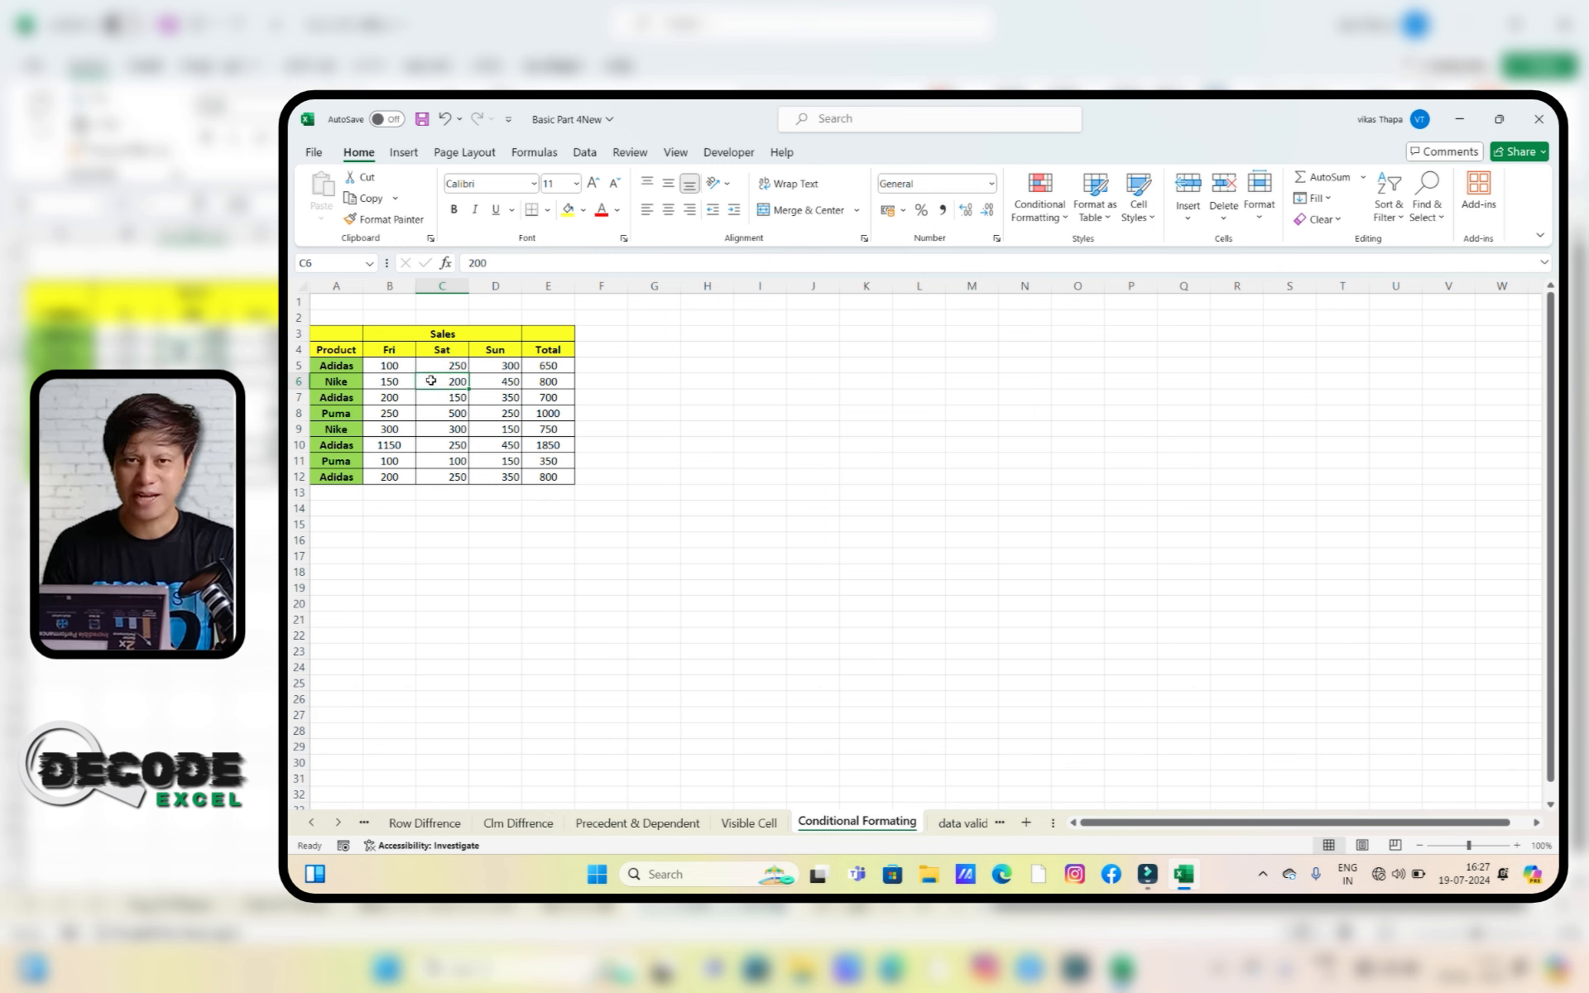
left_click(331, 336)
key("Down")
key("Up")
key("Right")
key("Right")
key("Right")
key("Down")
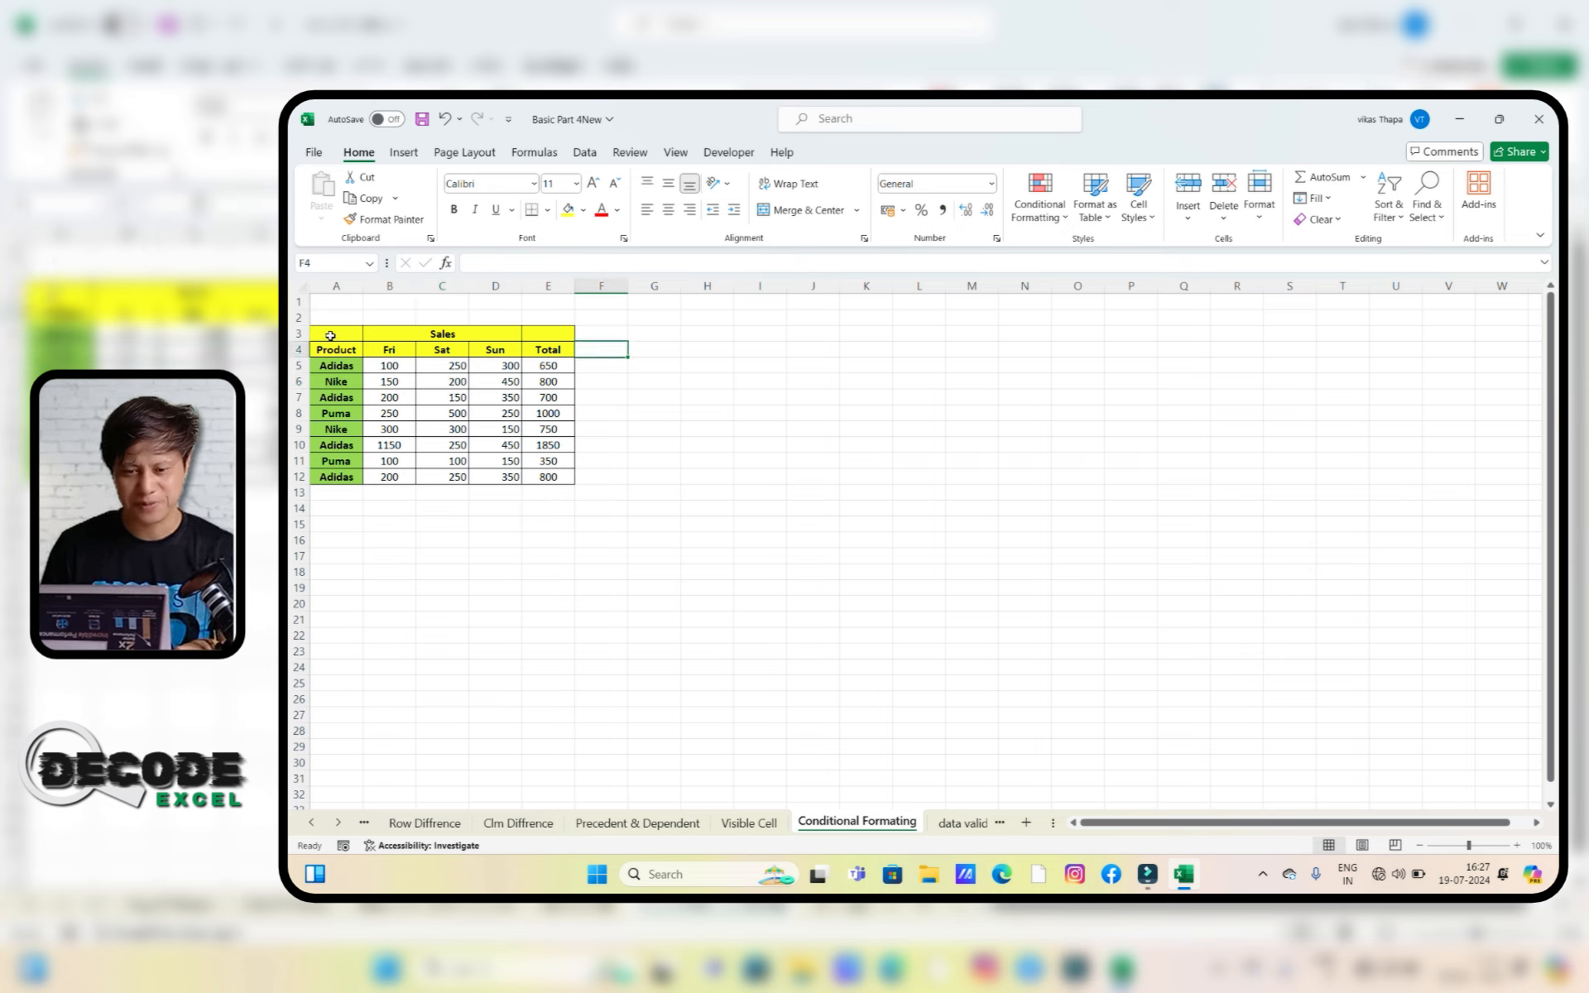
key("Left")
key("Left")
key("Left")
key("Down")
key("Down")
key("Down")
key("Down")
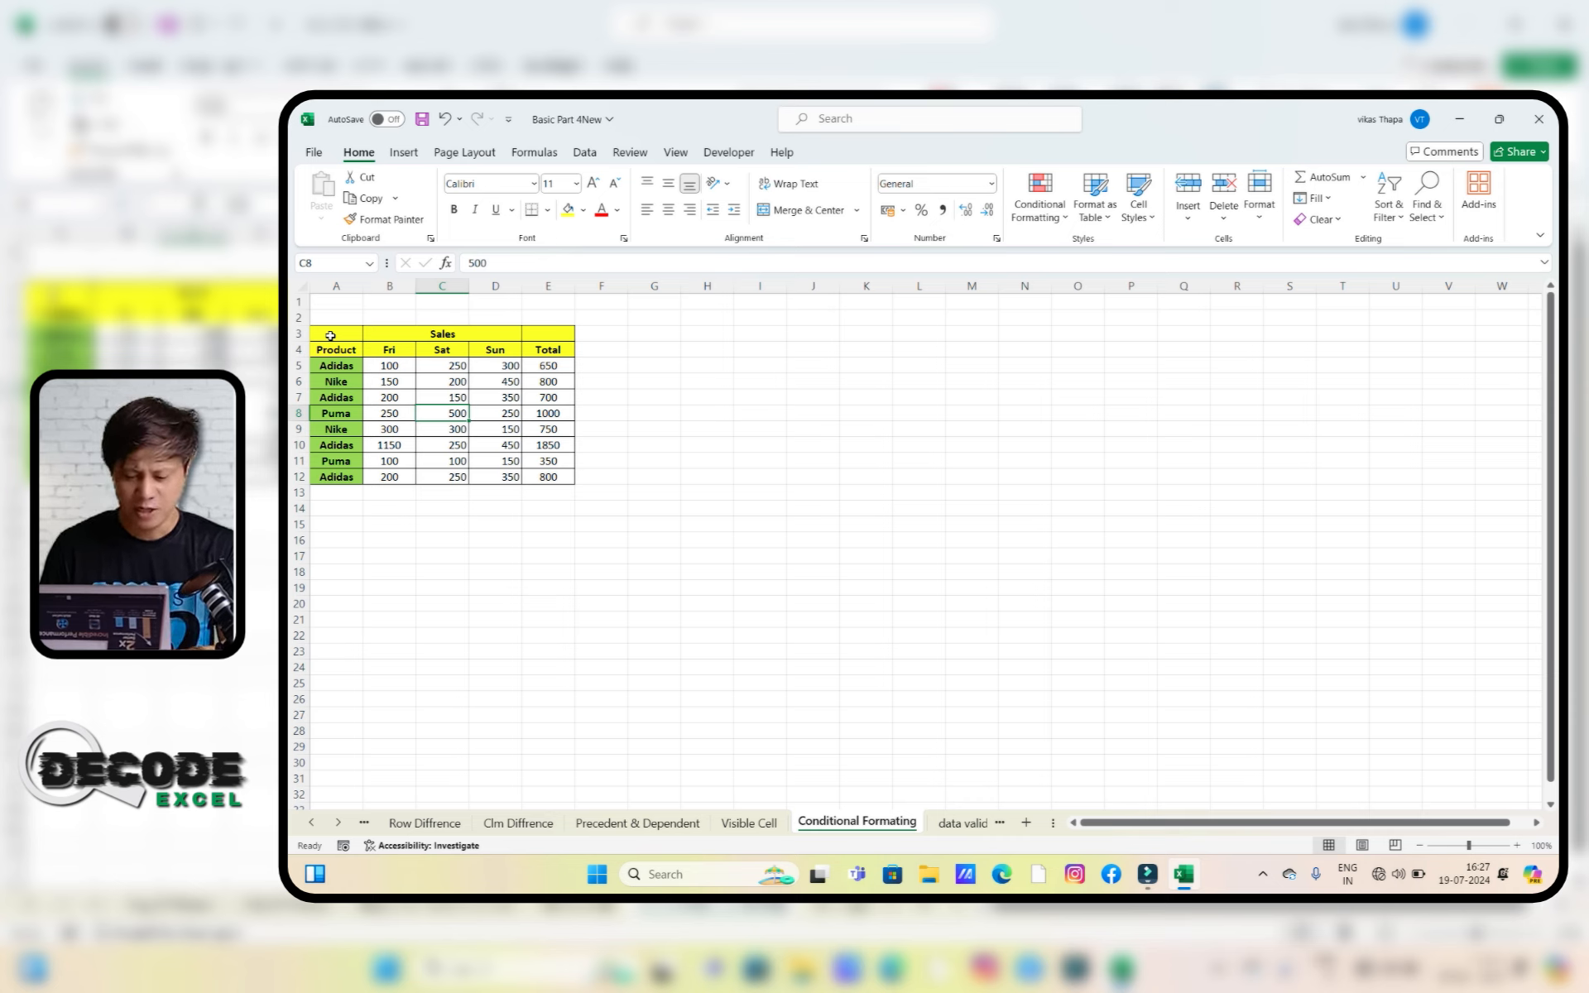
Select all cells with conditional formats in the sales table A3:E12 through Go To Special
key("ctrl+g")
key("Escape")
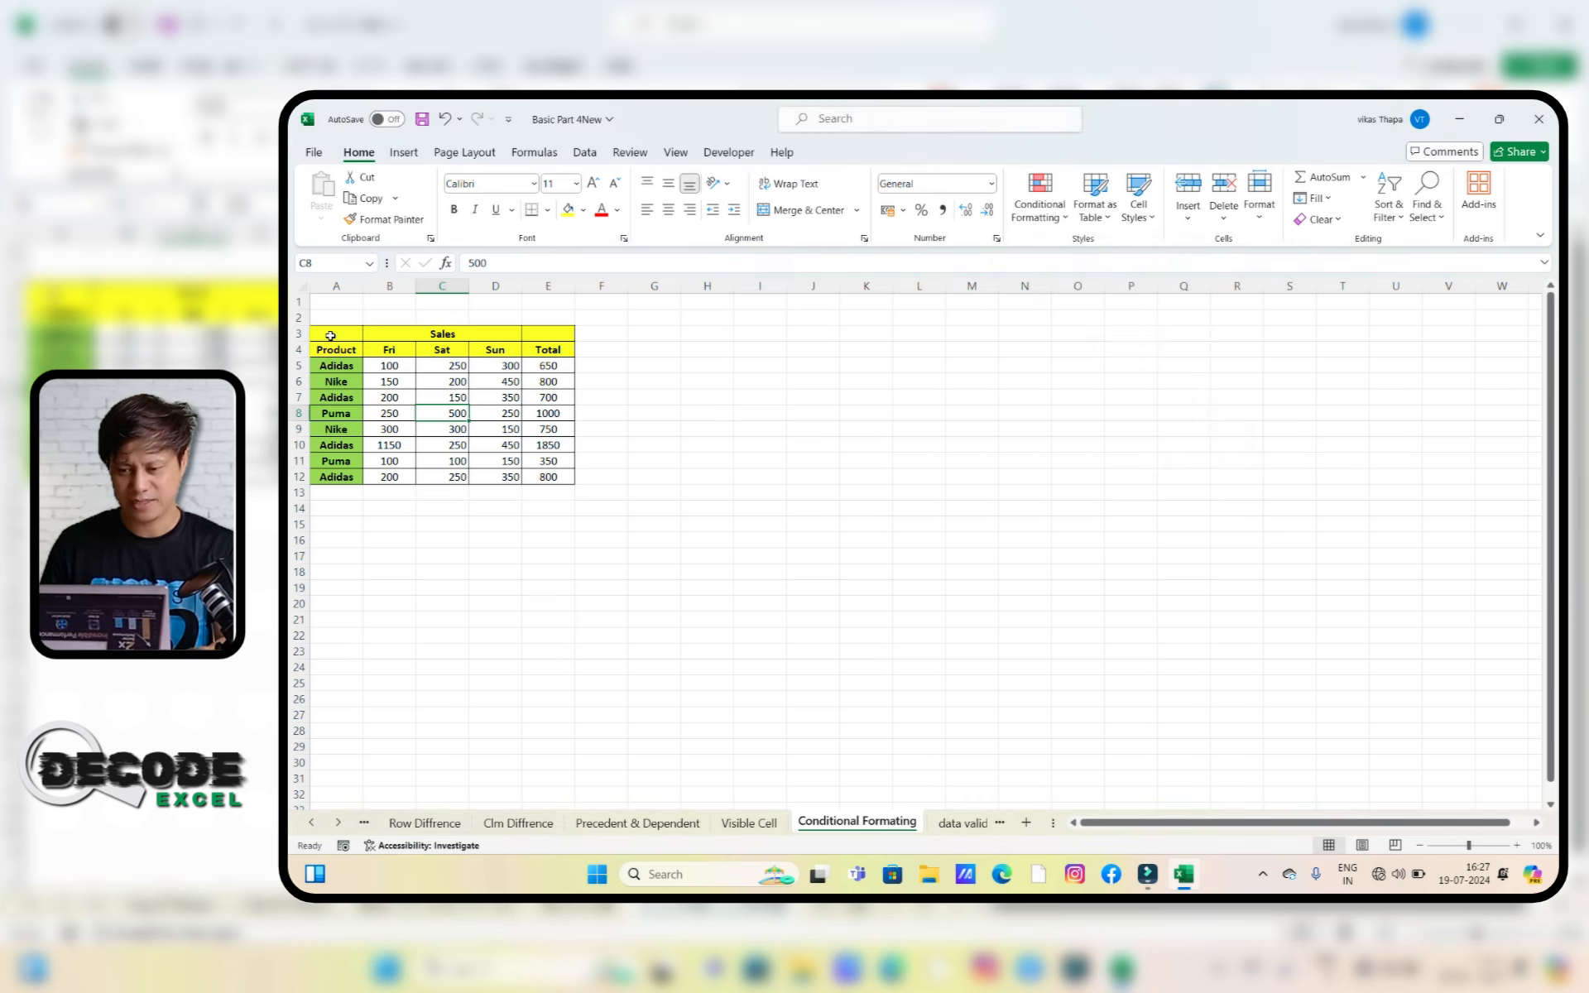
key("ctrl+a")
key("ctrl+g")
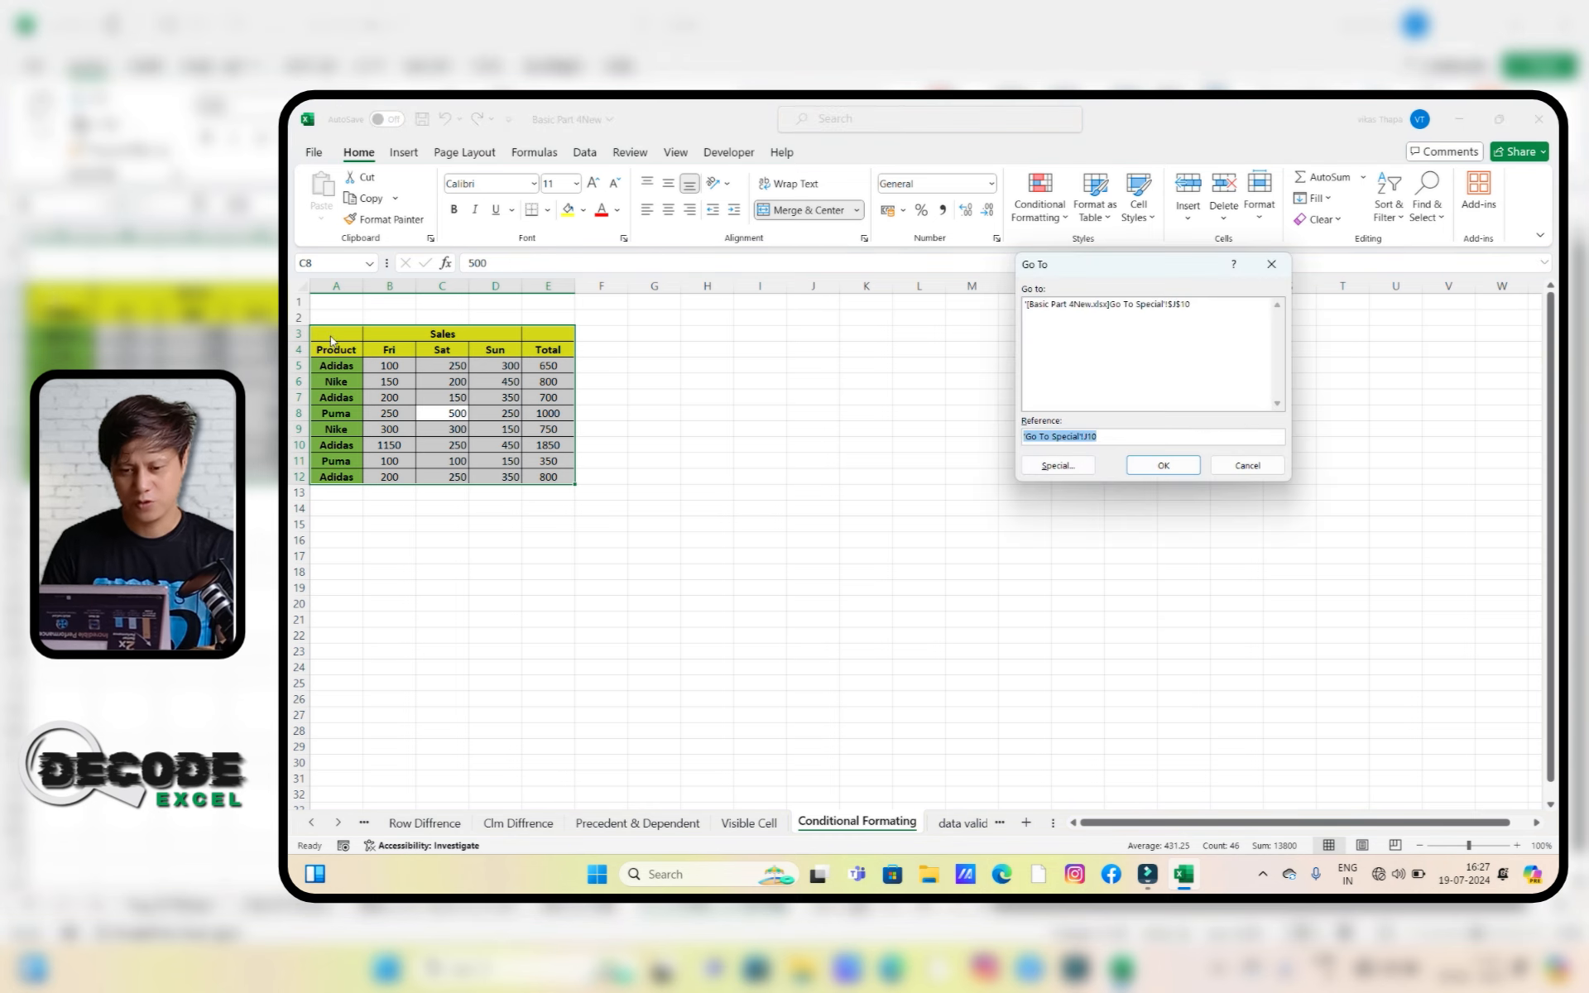
left_click(1075, 465)
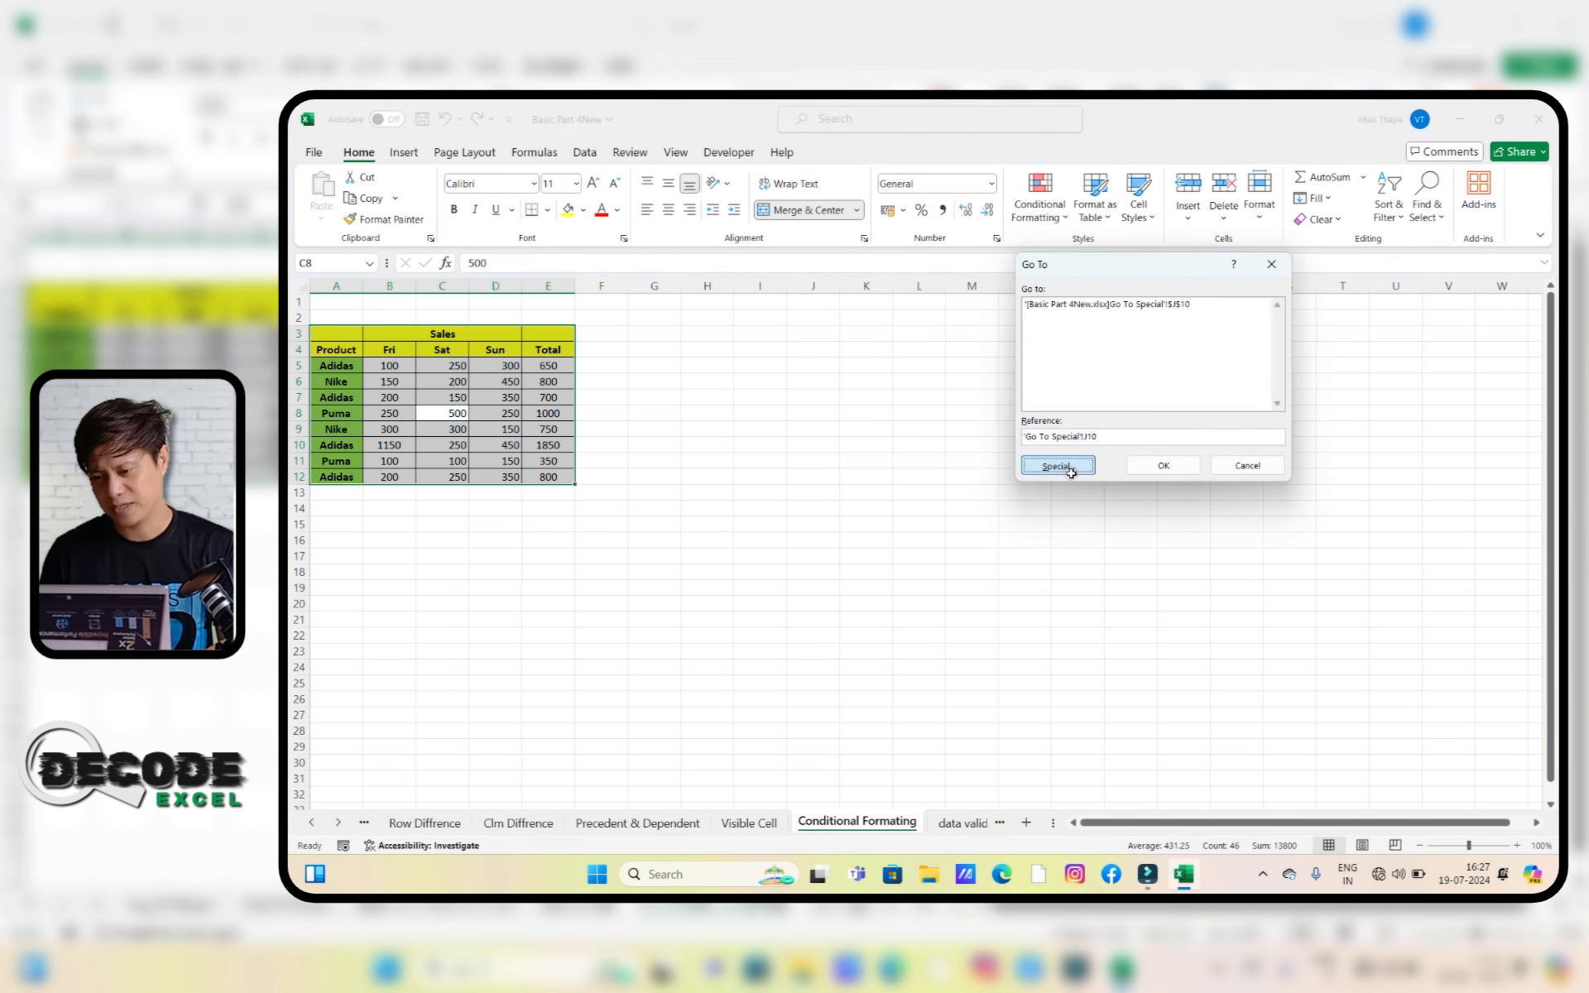
left_click(1168, 412)
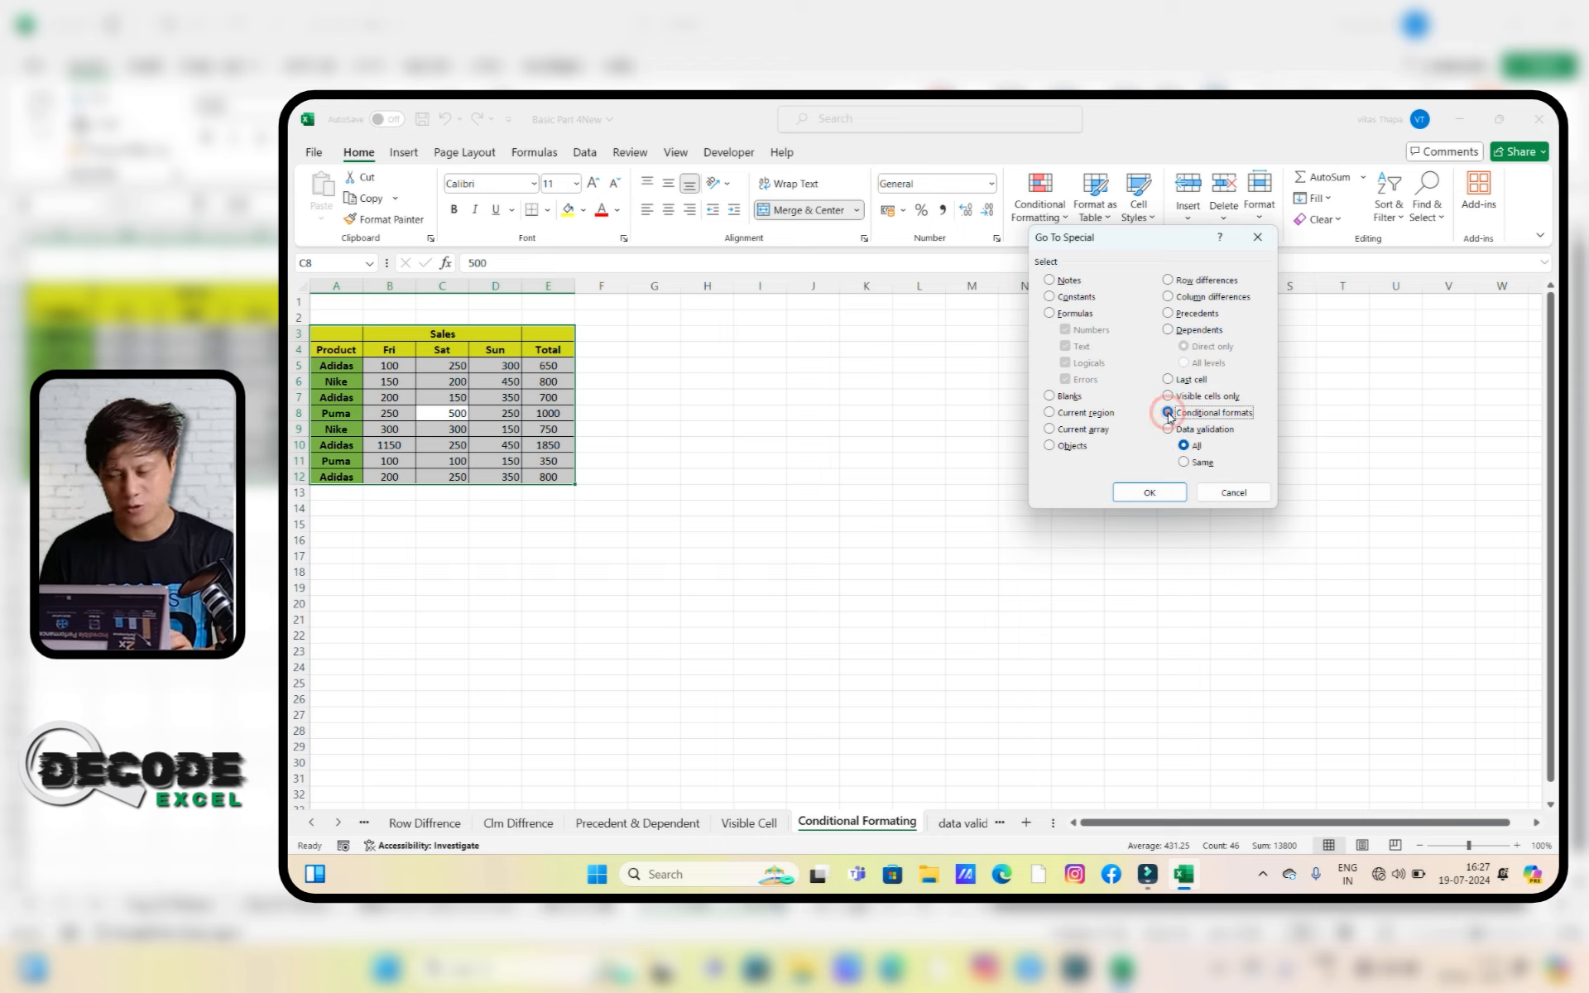
left_click(1149, 493)
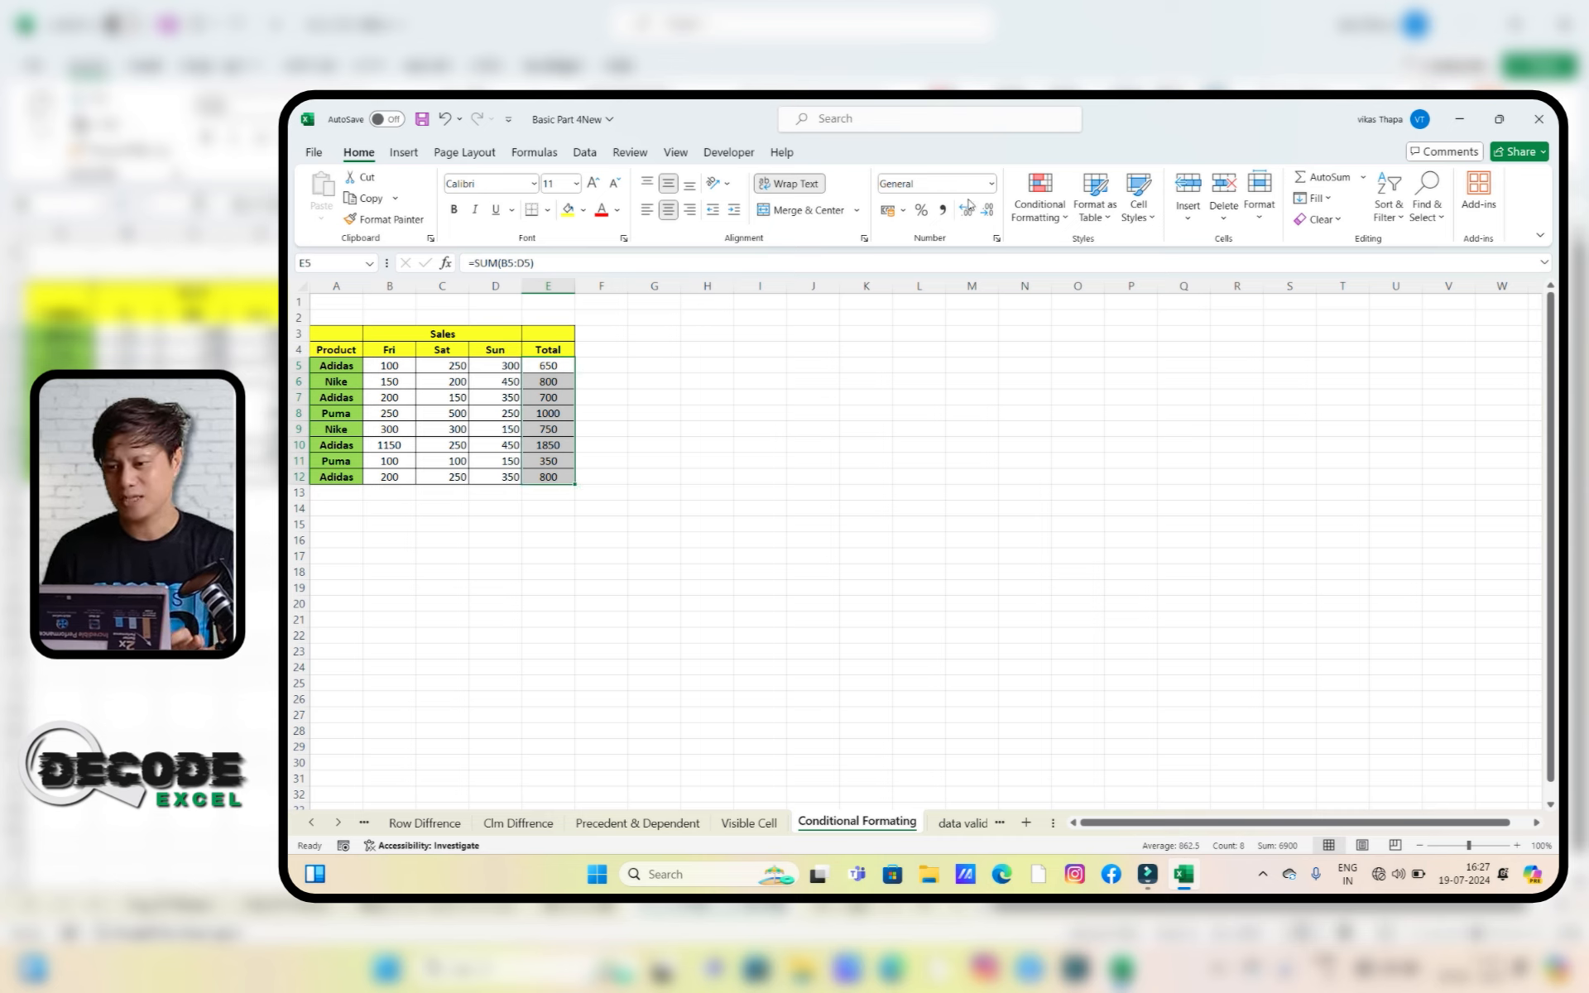
Edit the Graded Color Scale rule on E5:E12 so the lowest value is colored red, and apply it
left_click(1045, 225)
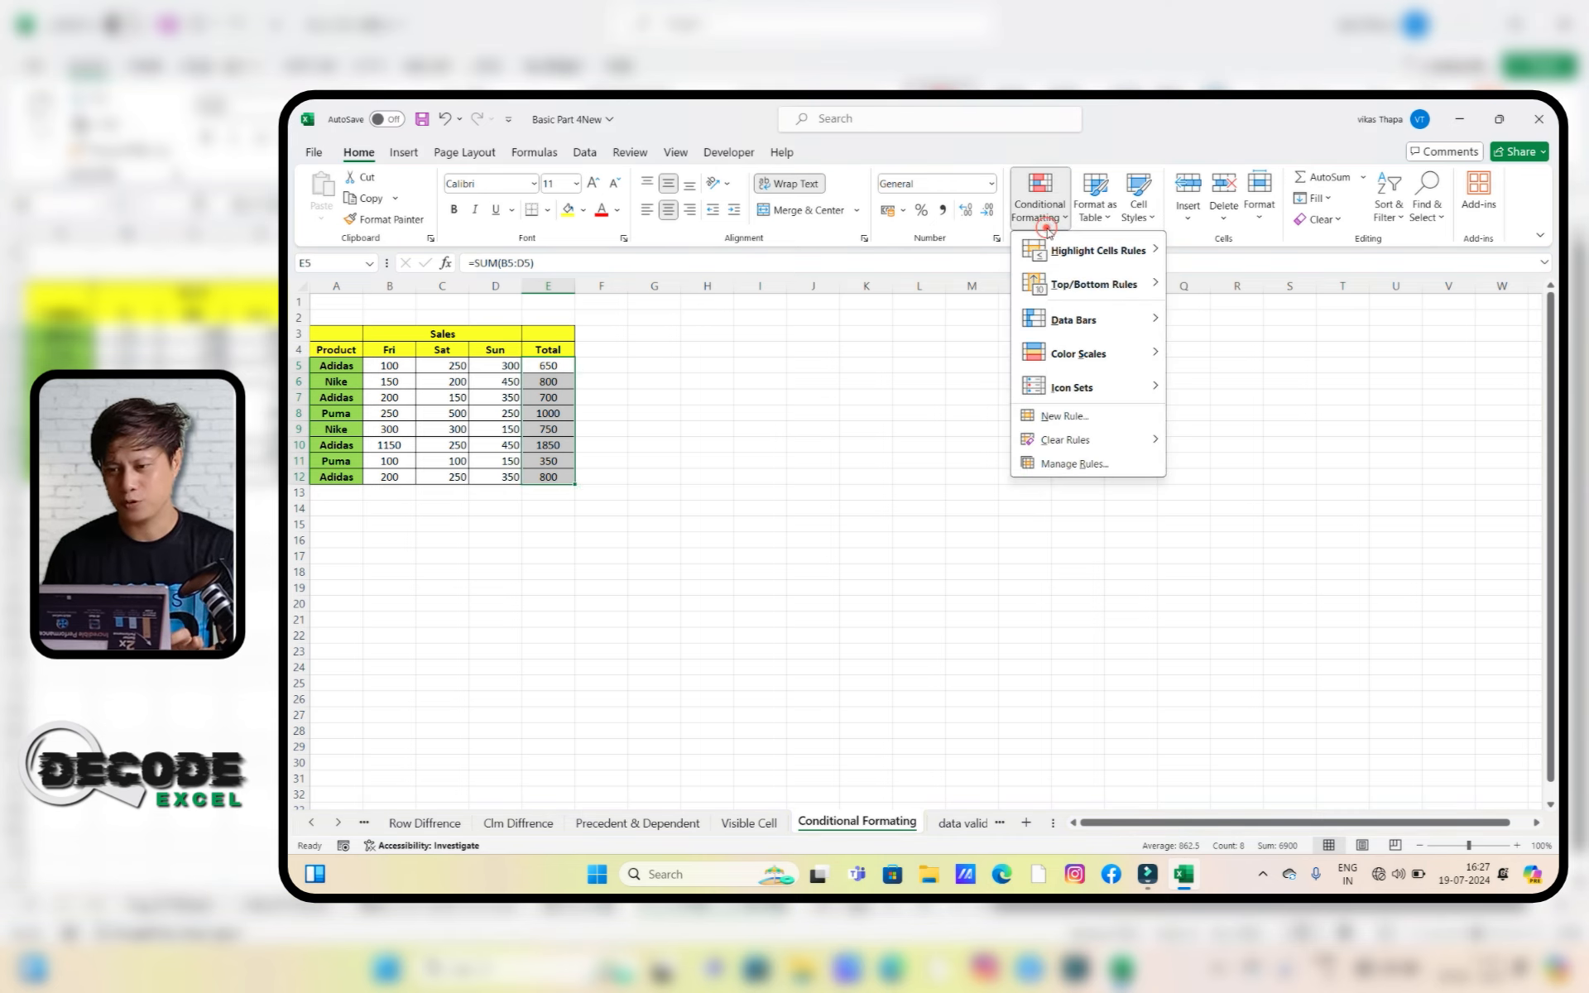
left_click(1048, 463)
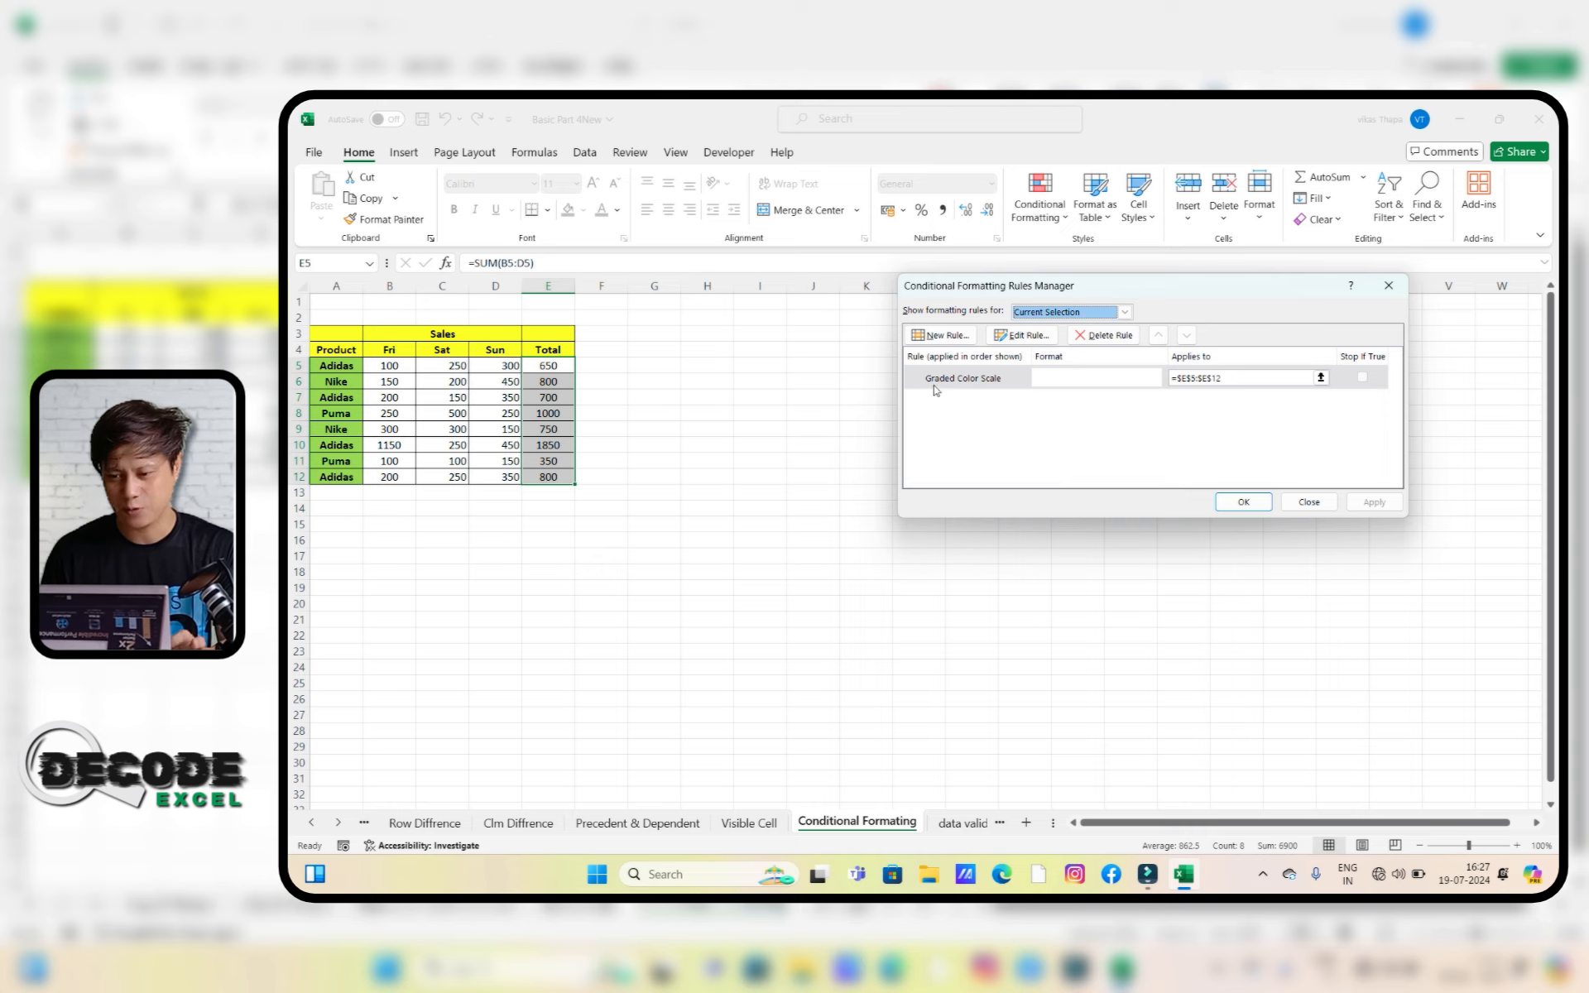
left_click(945, 380)
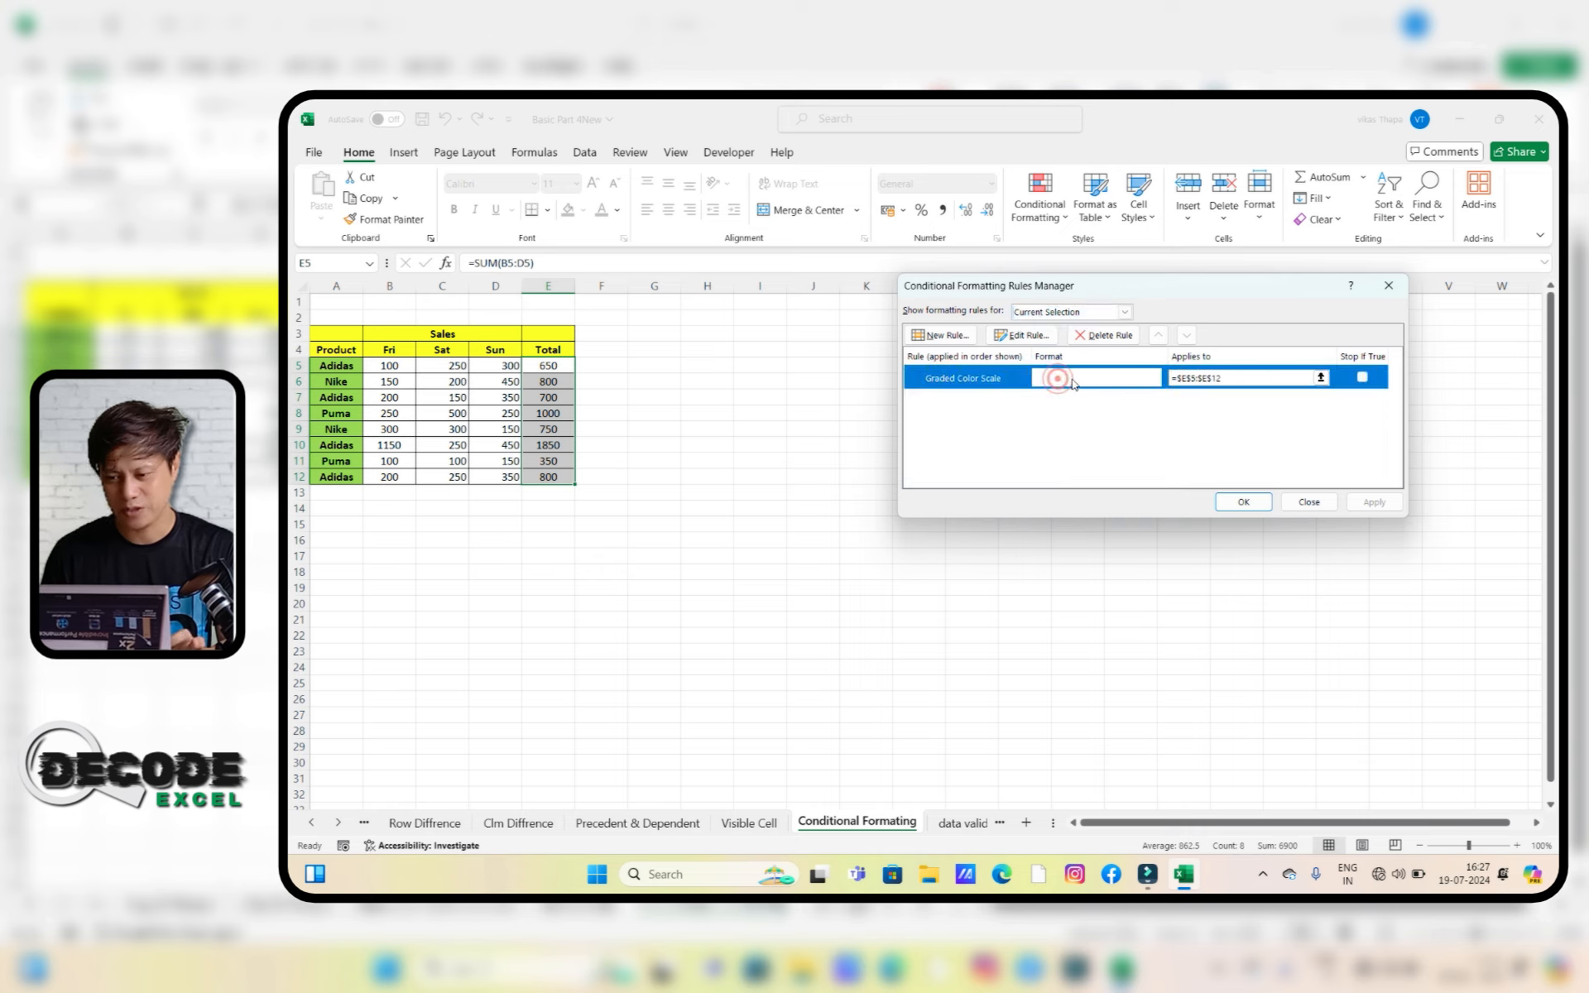
left_click(1010, 338)
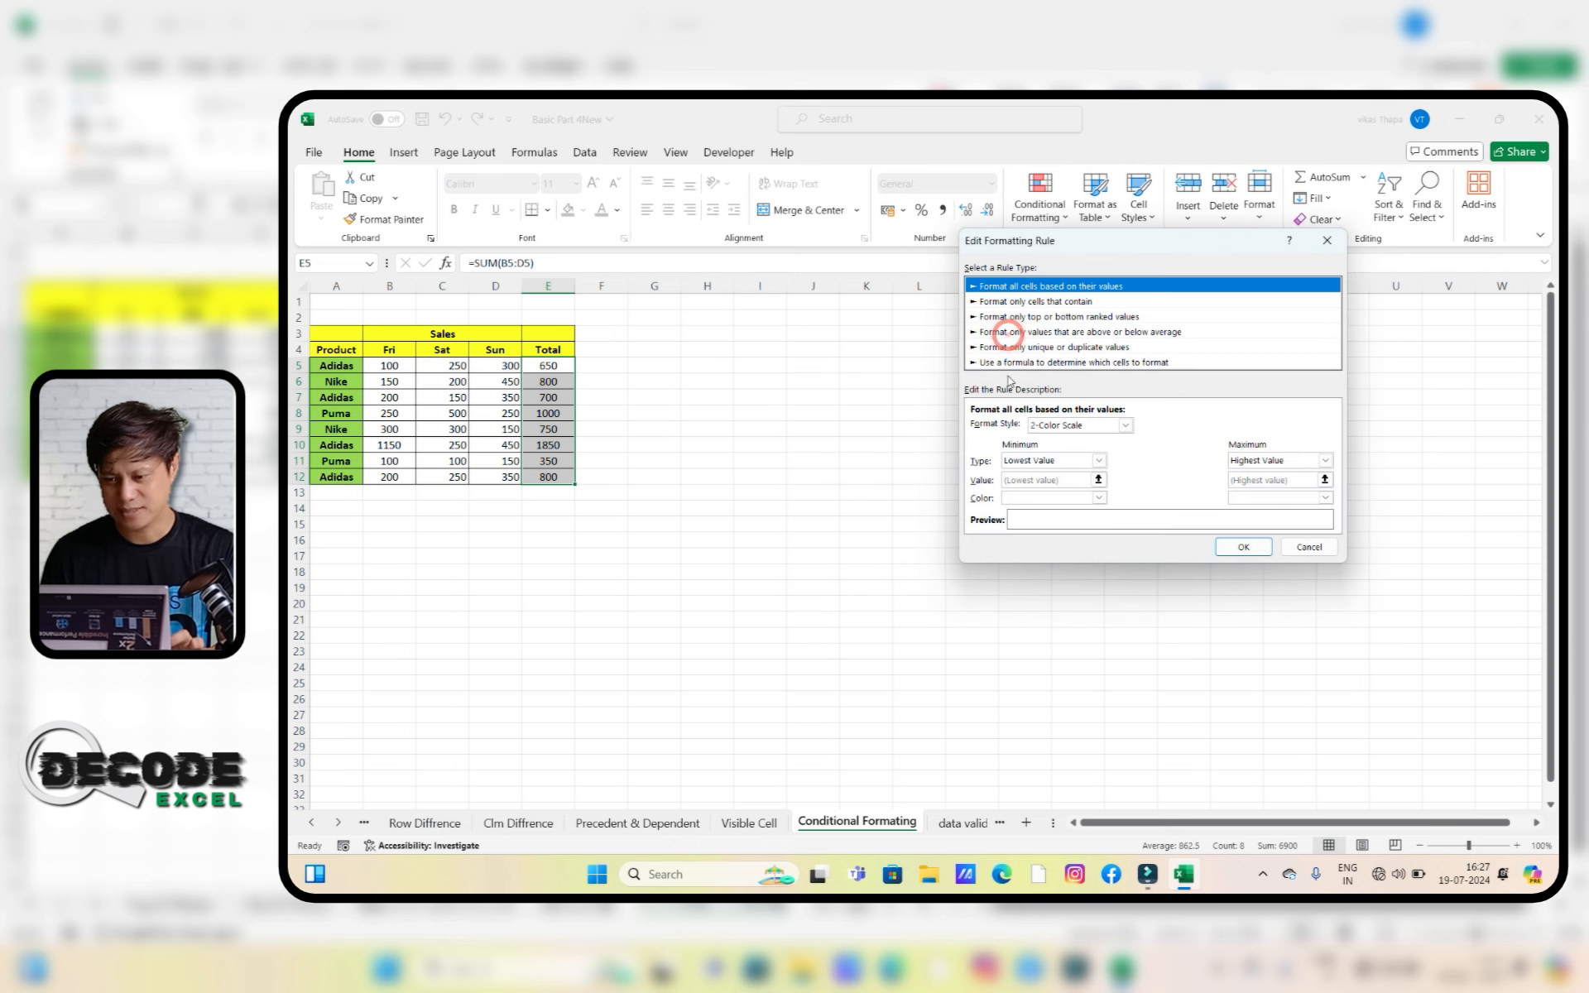
left_click(1099, 497)
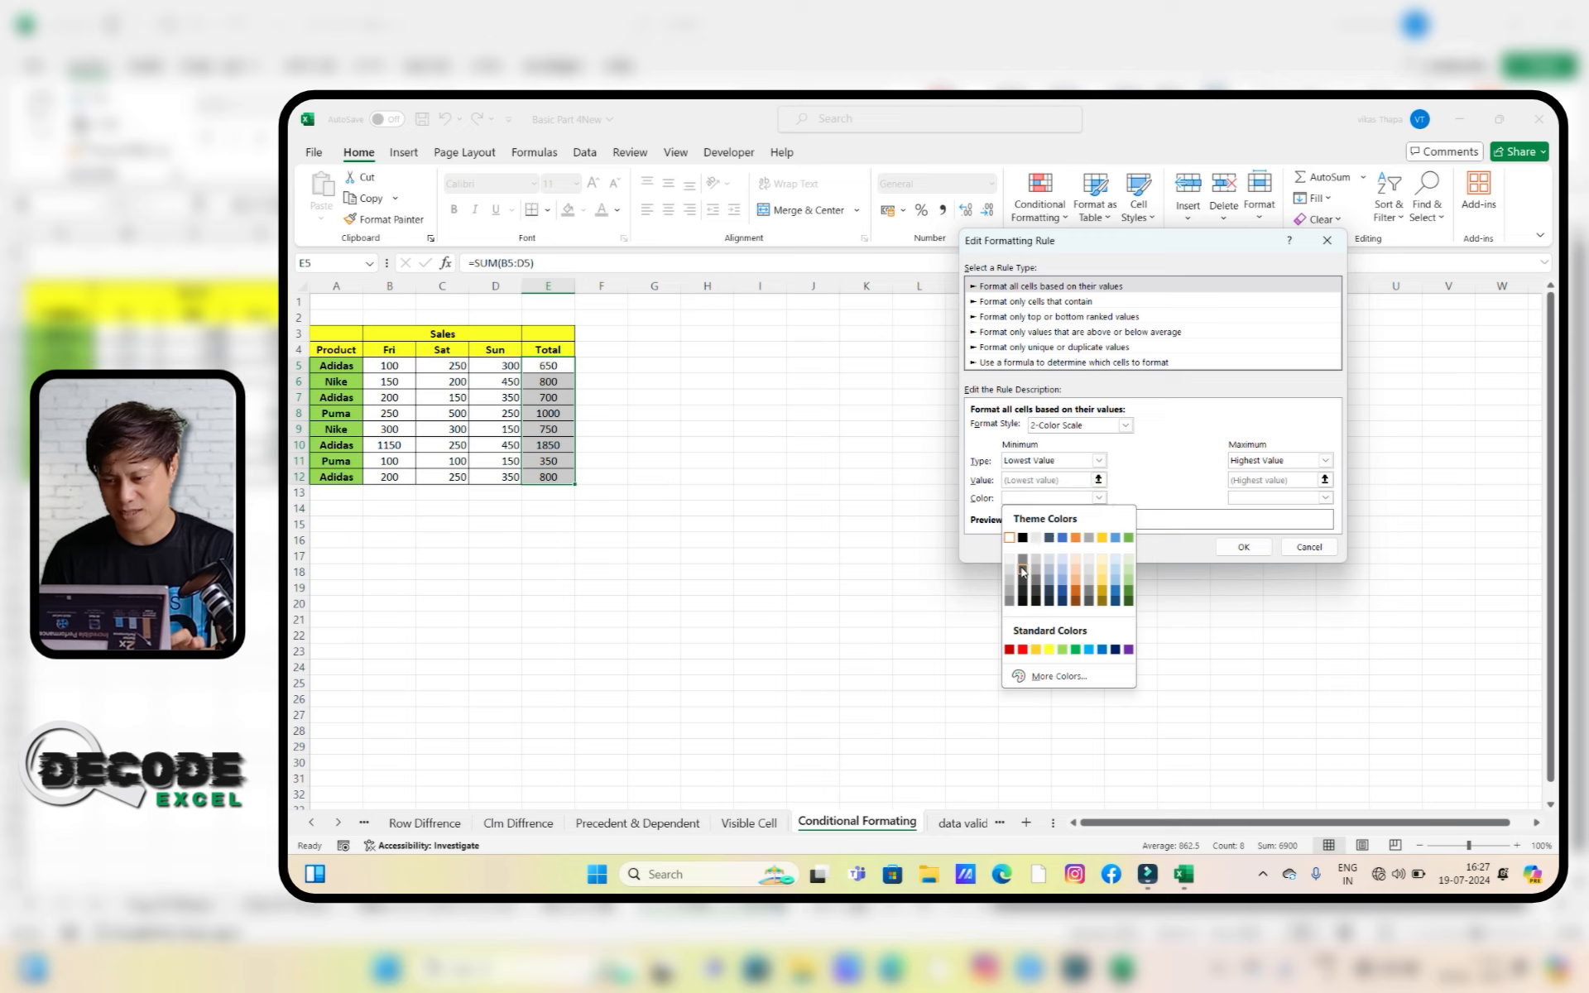
left_click(1023, 652)
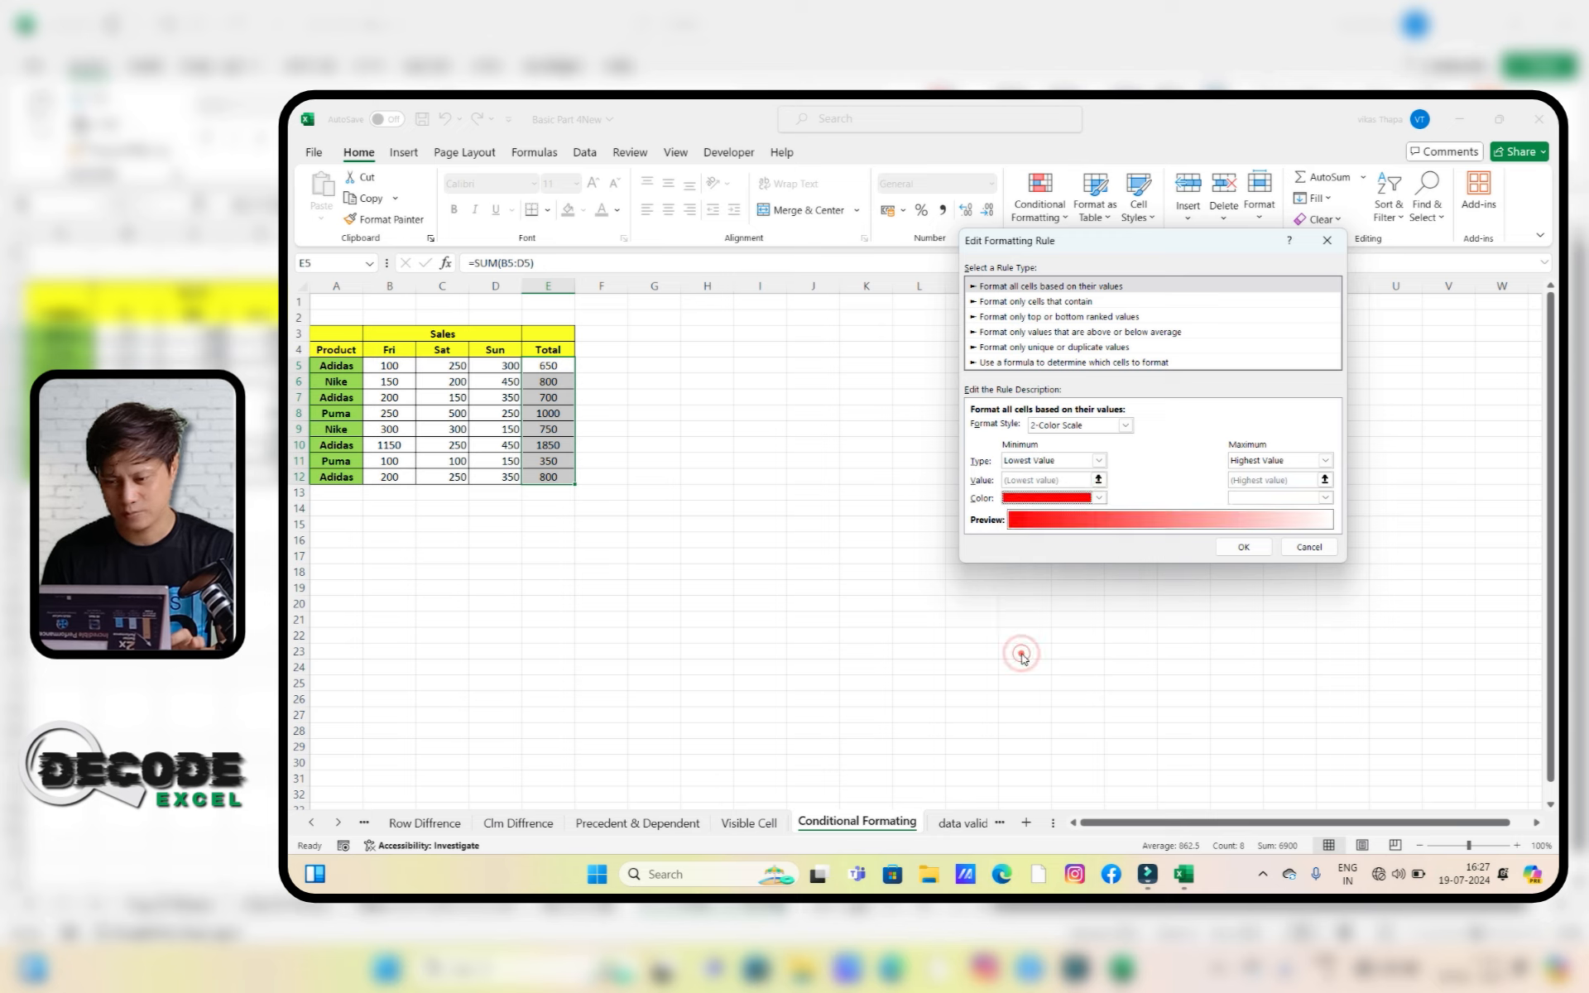
left_click(1248, 554)
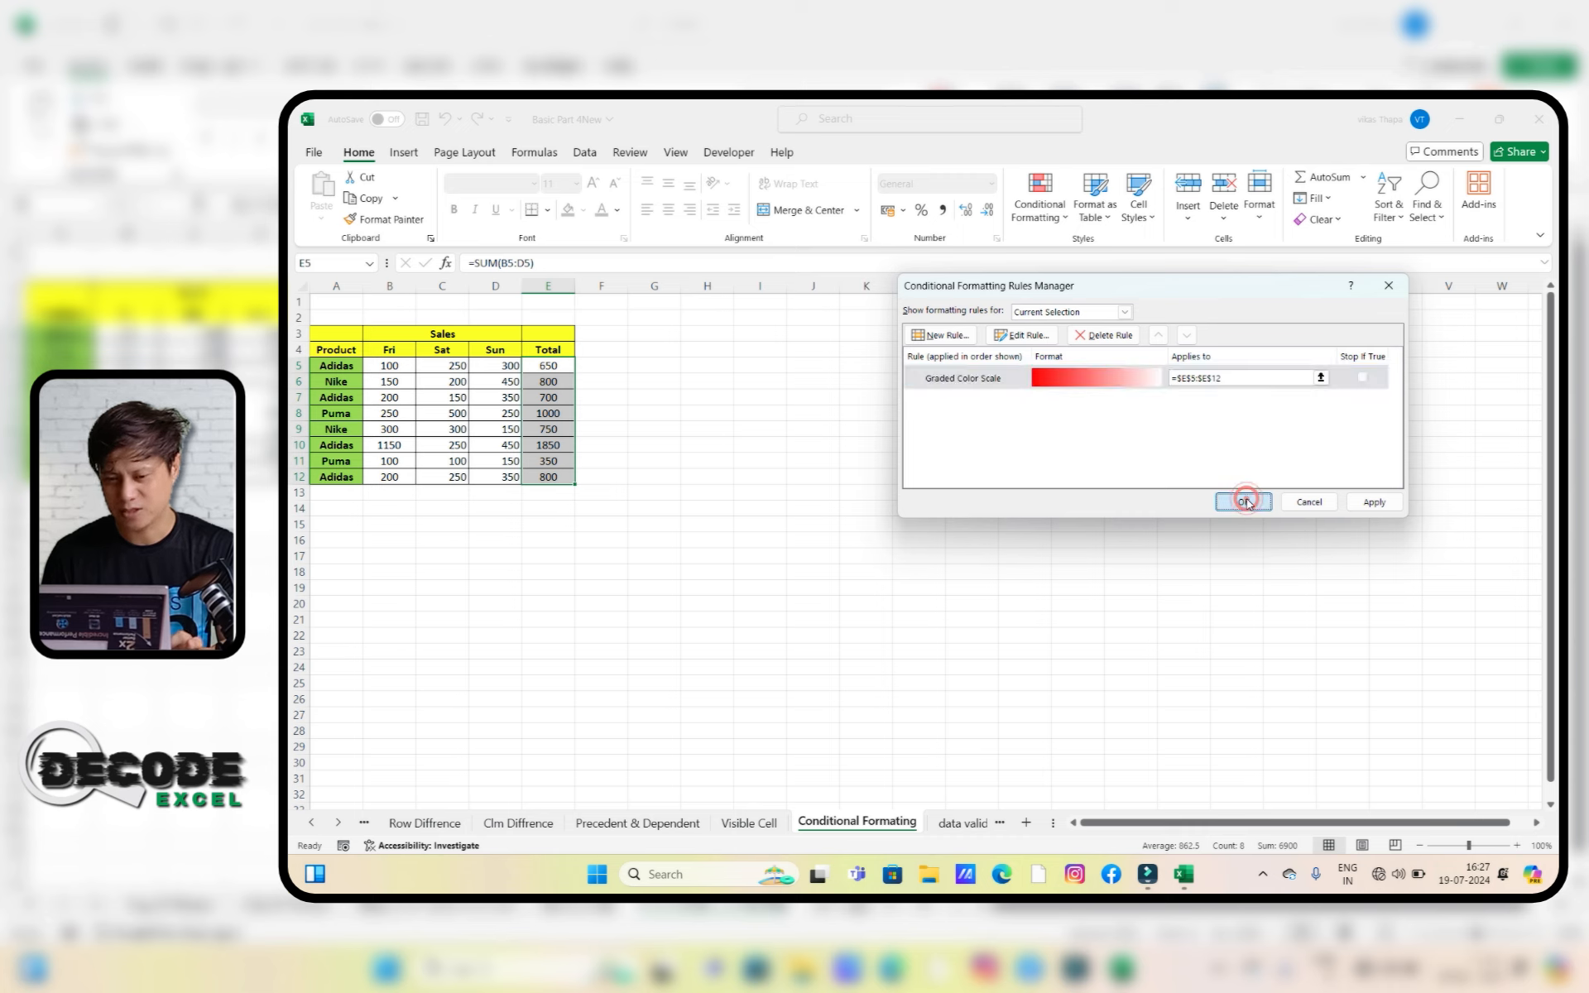
left_click(1246, 501)
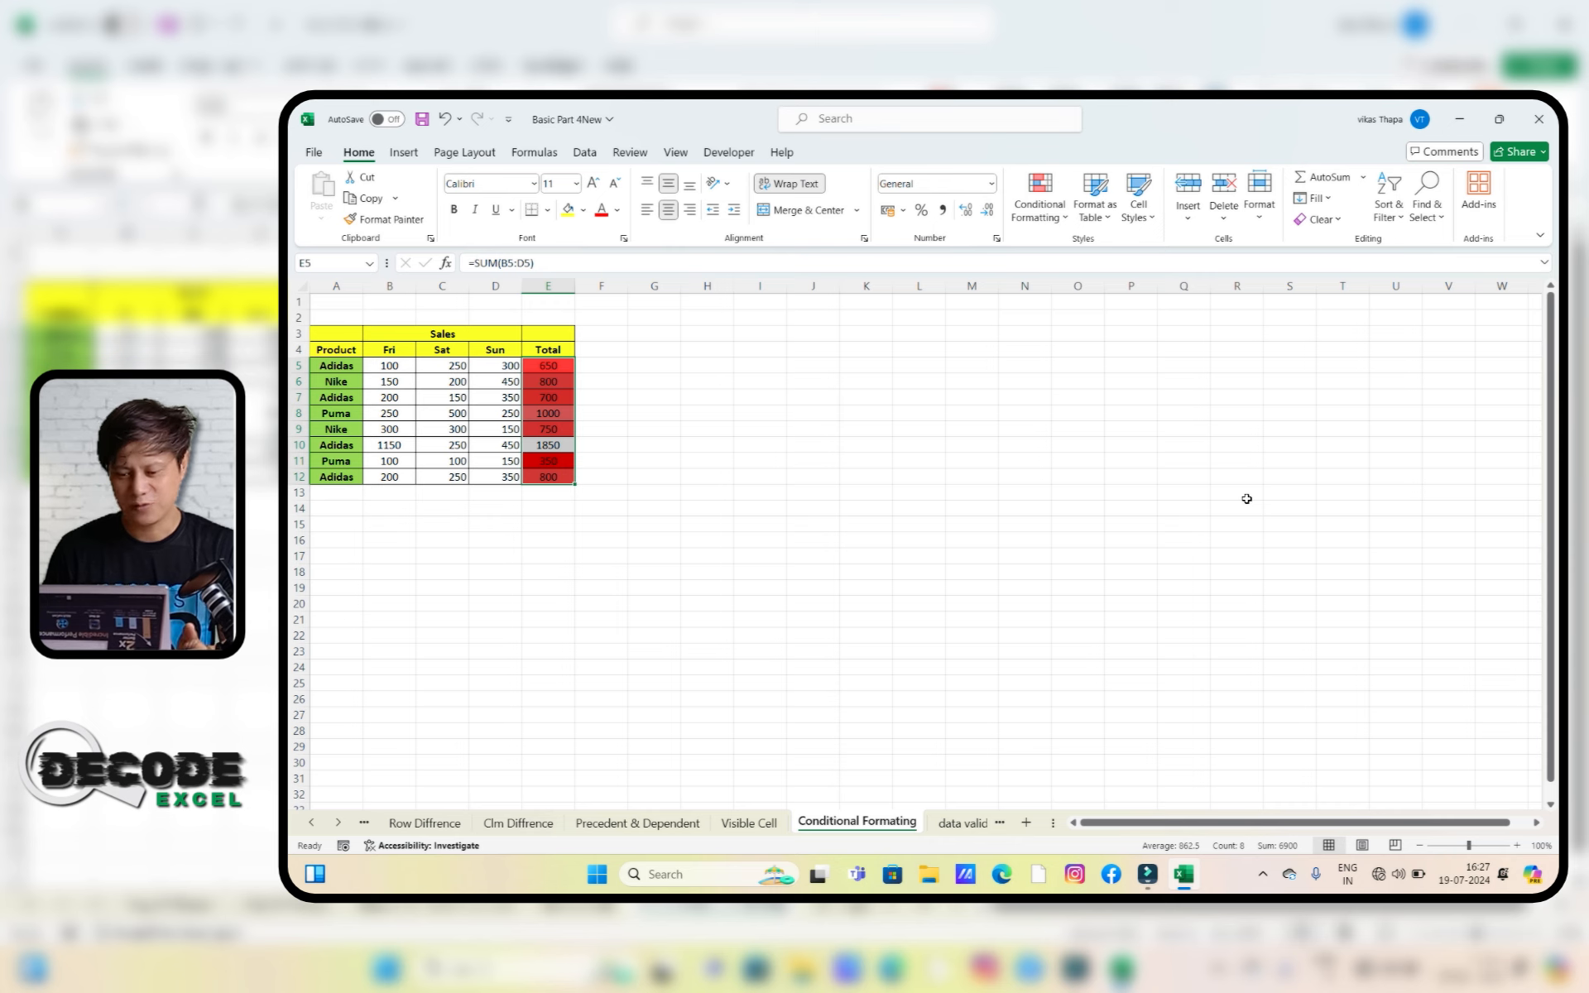
On the data validation sheet, select all cells with data validation in table A2:F11 through Go To Special
left_click(960, 824)
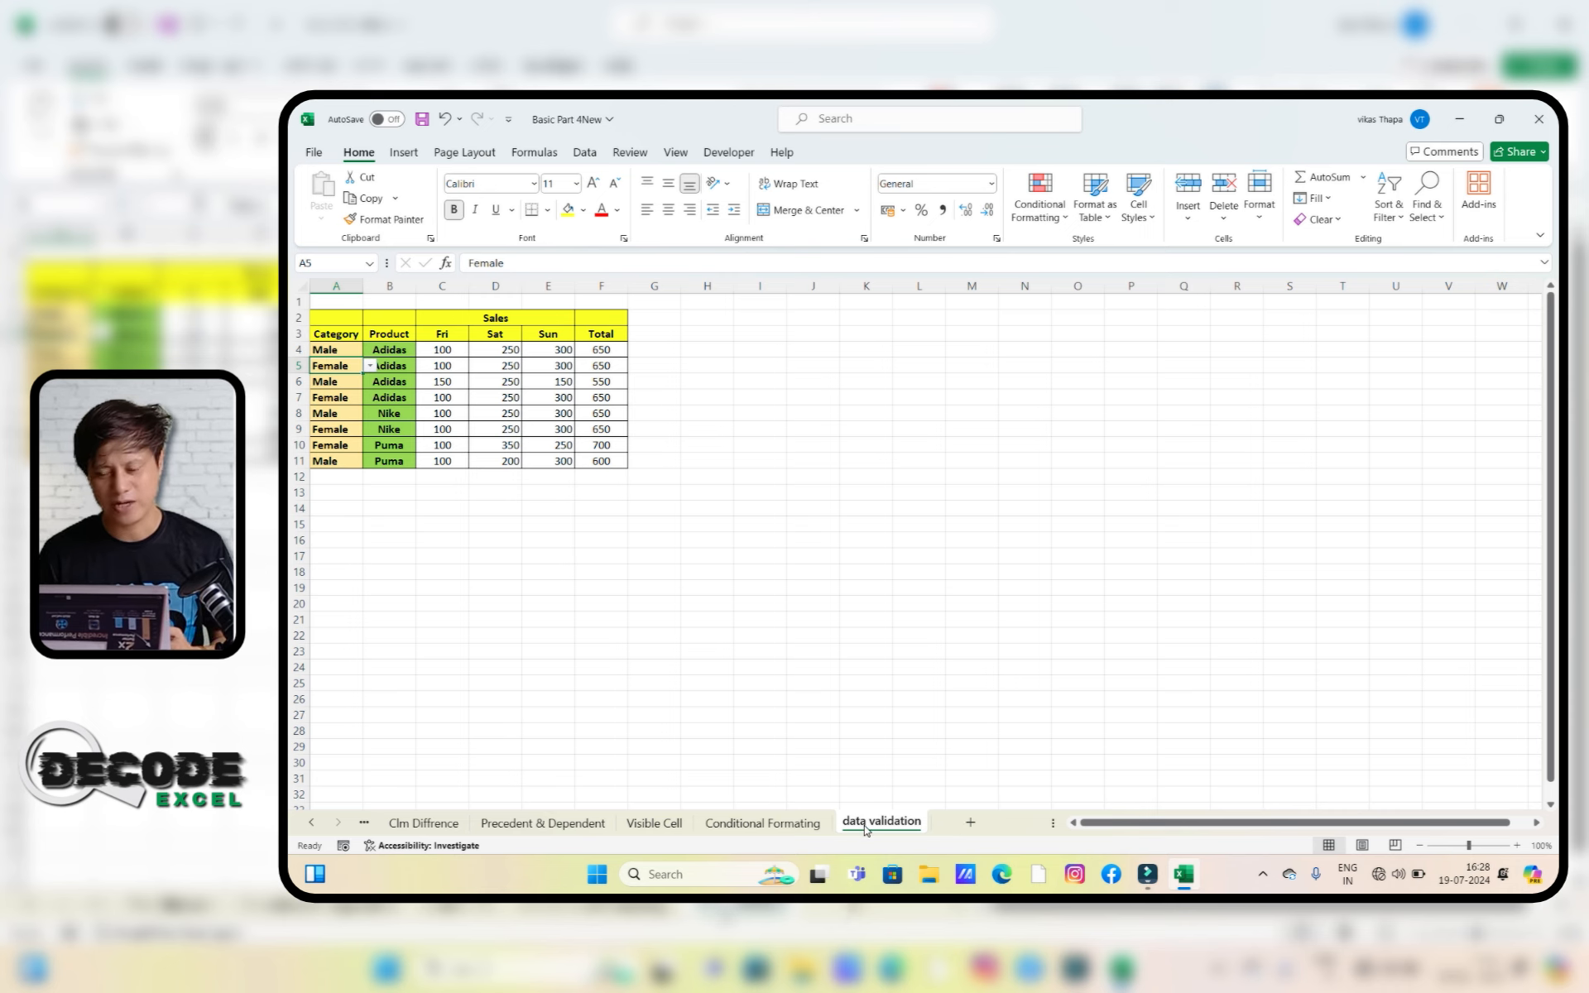
left_click(592, 443)
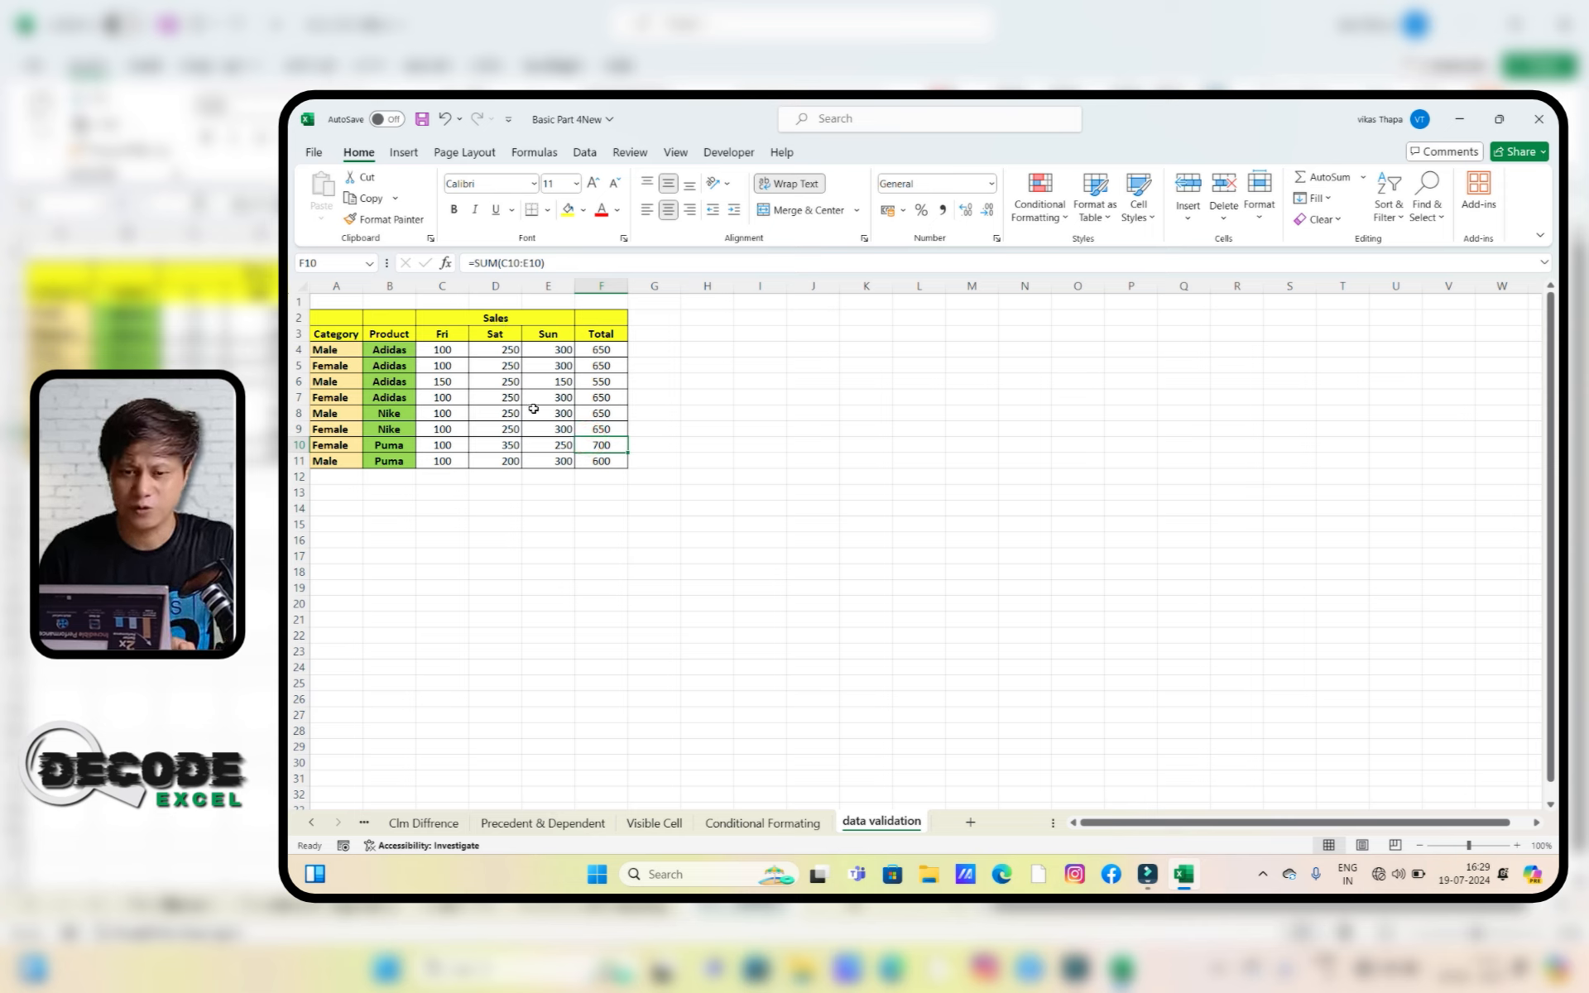
key("ctrl+a")
key("ctrl+g")
left_click(1060, 467)
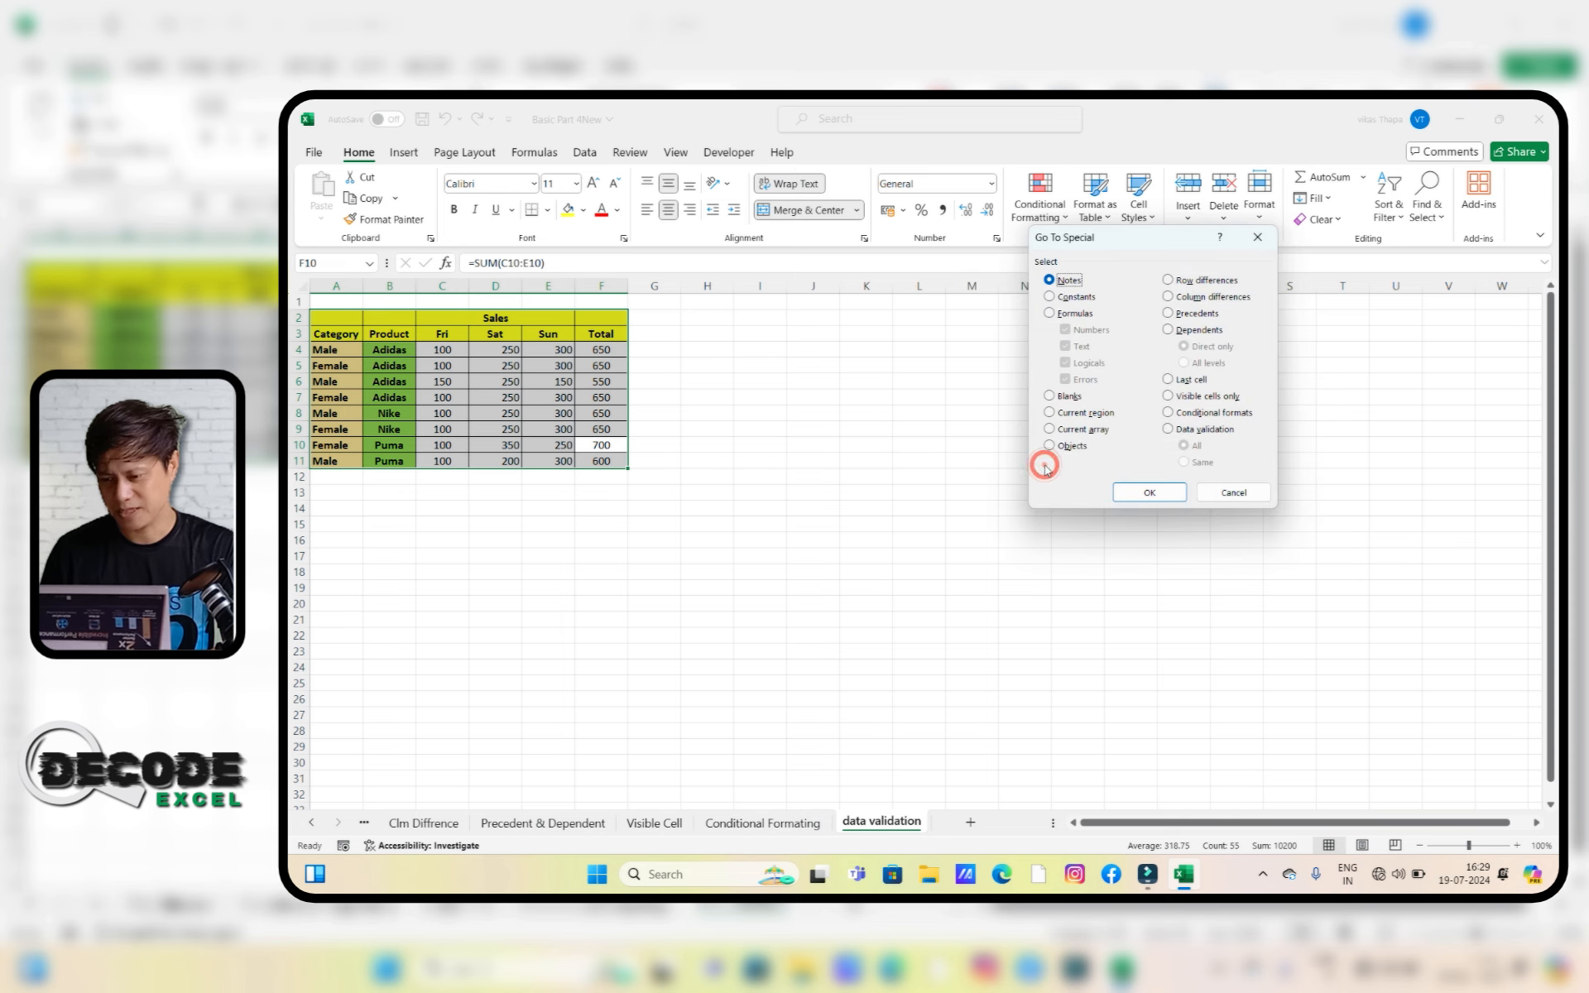
left_click(1168, 428)
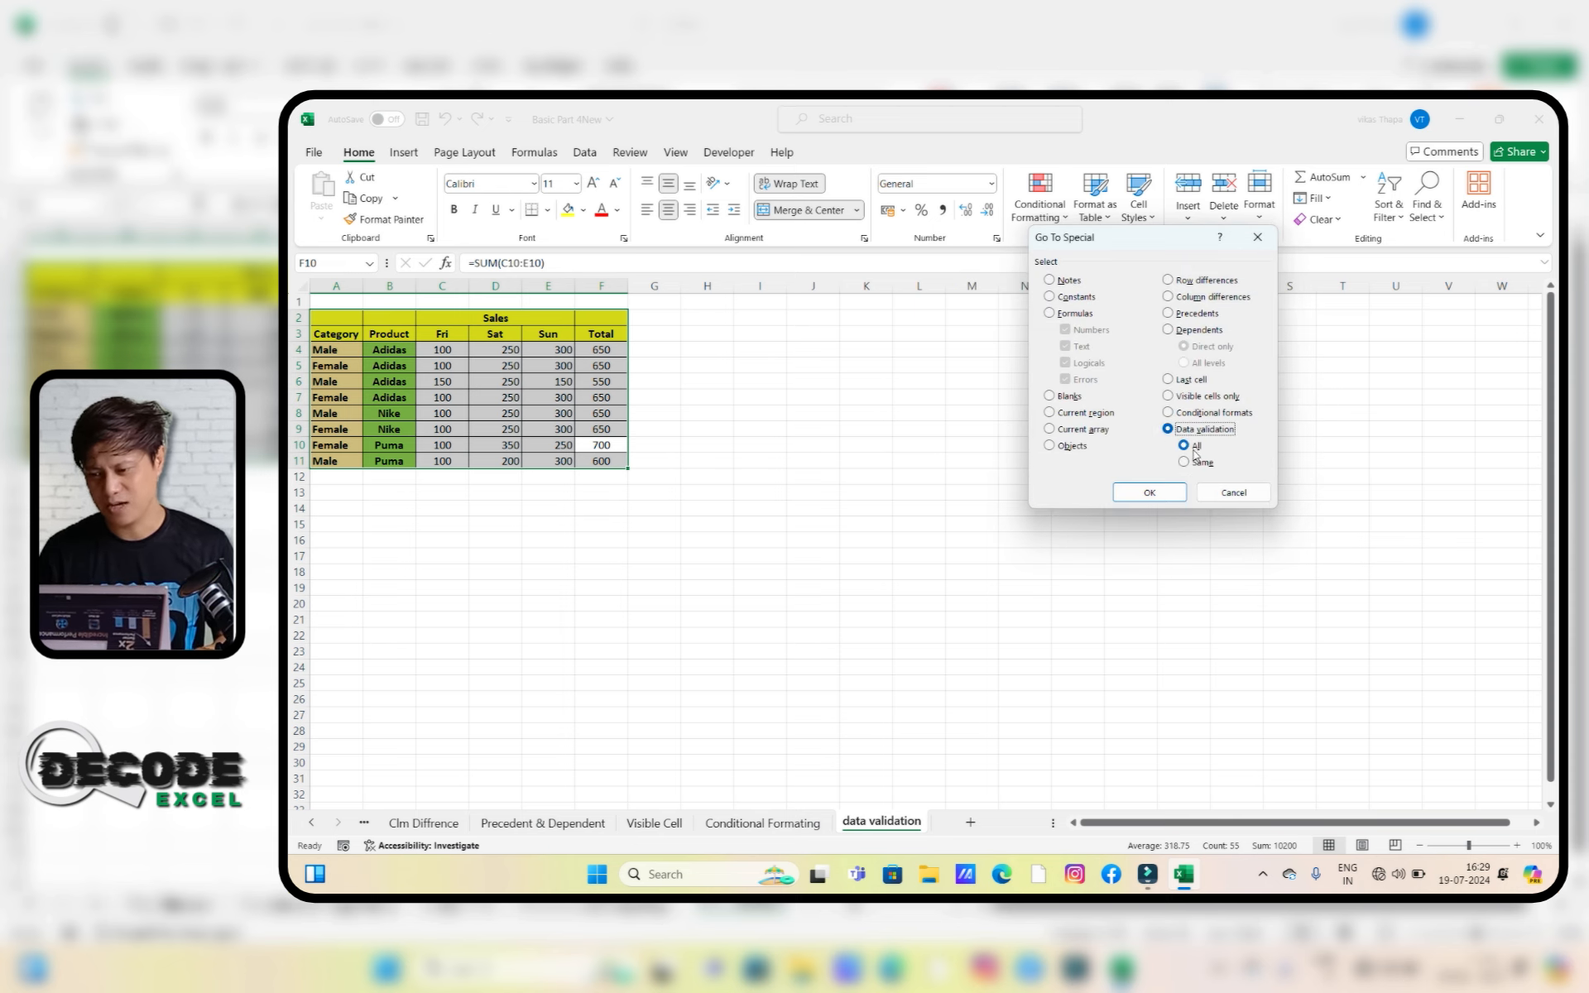
left_click(1150, 493)
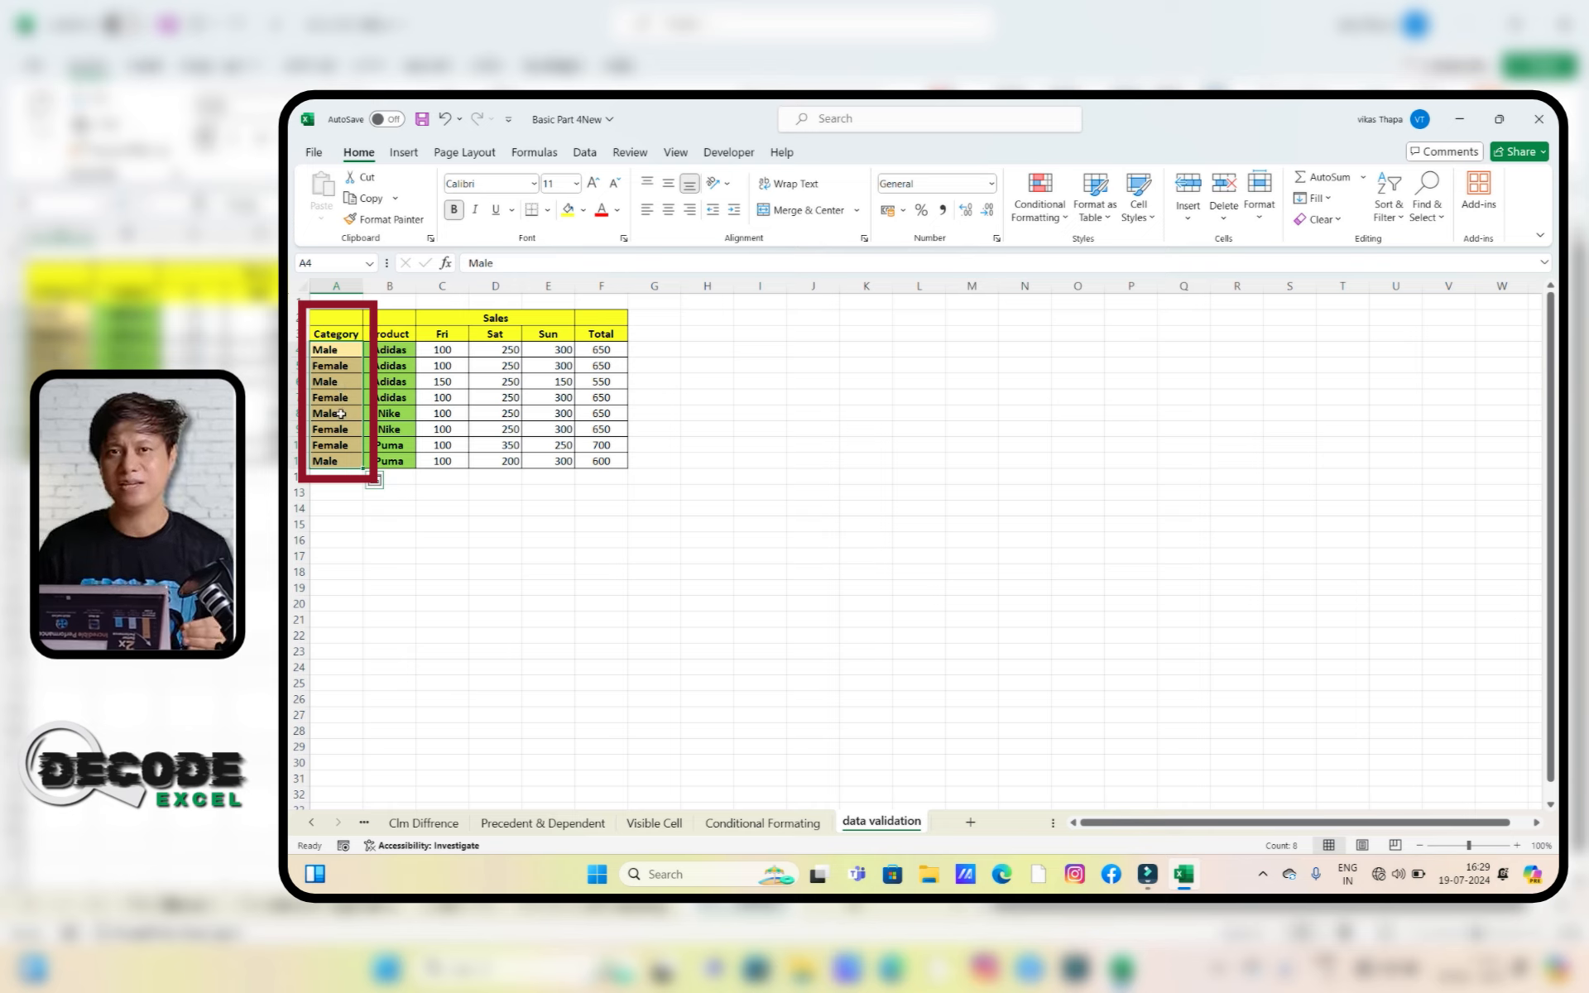
Set the category in A4 to Female and in A5 to Male from their validation lists
left_click(331, 346)
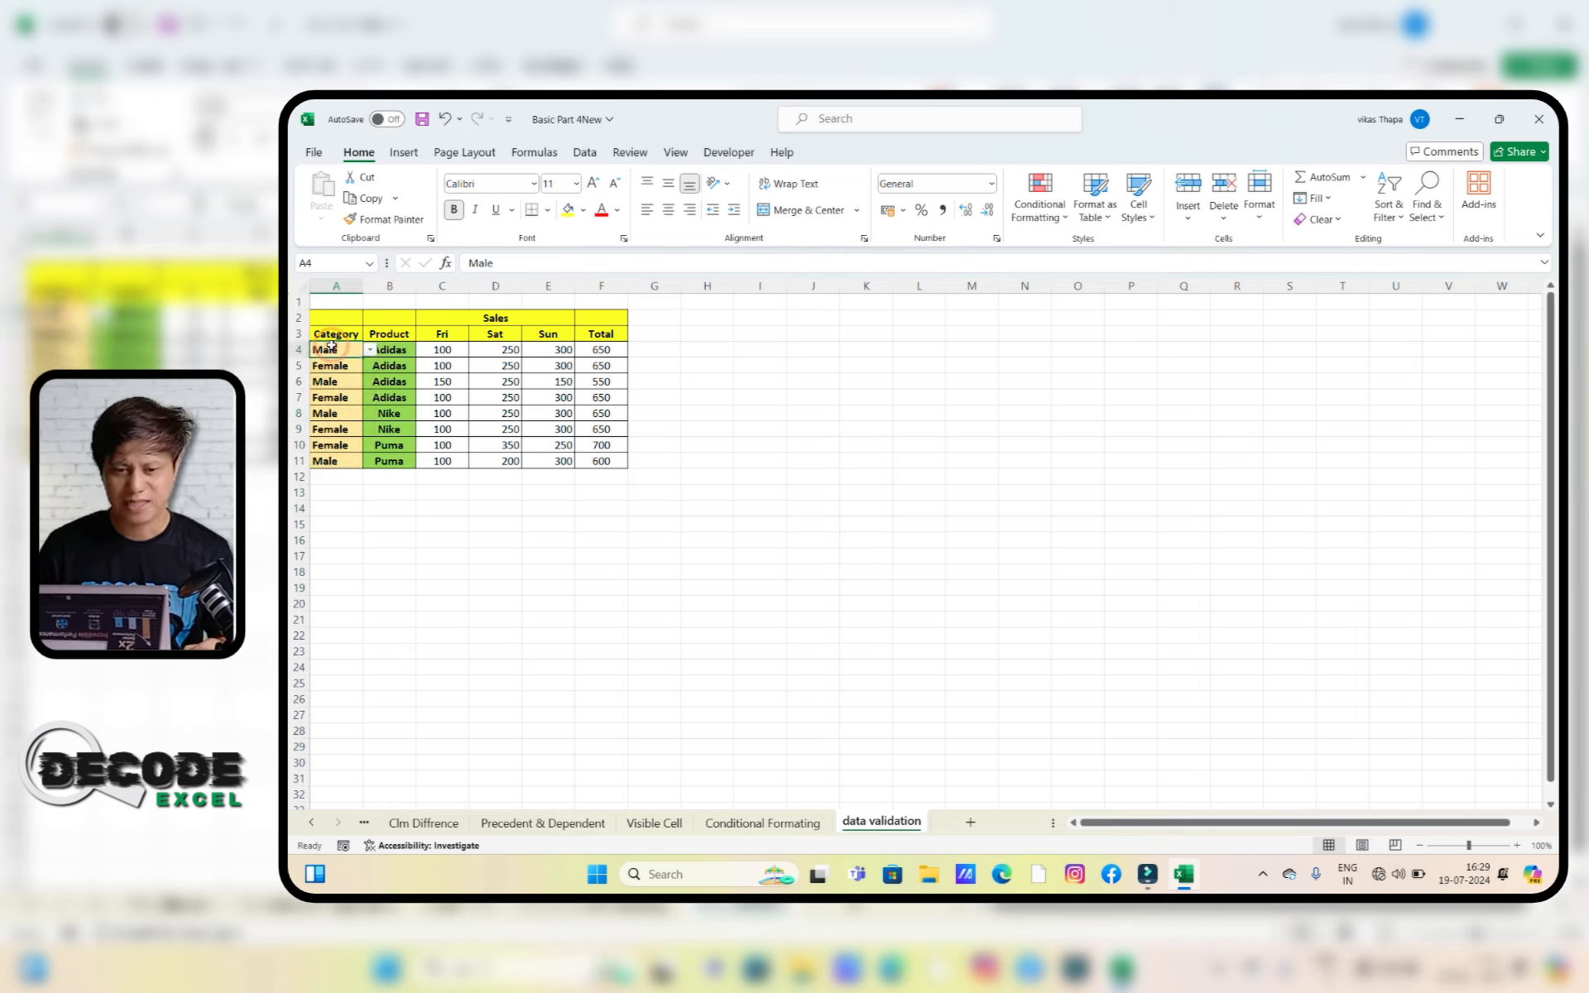
left_click(371, 349)
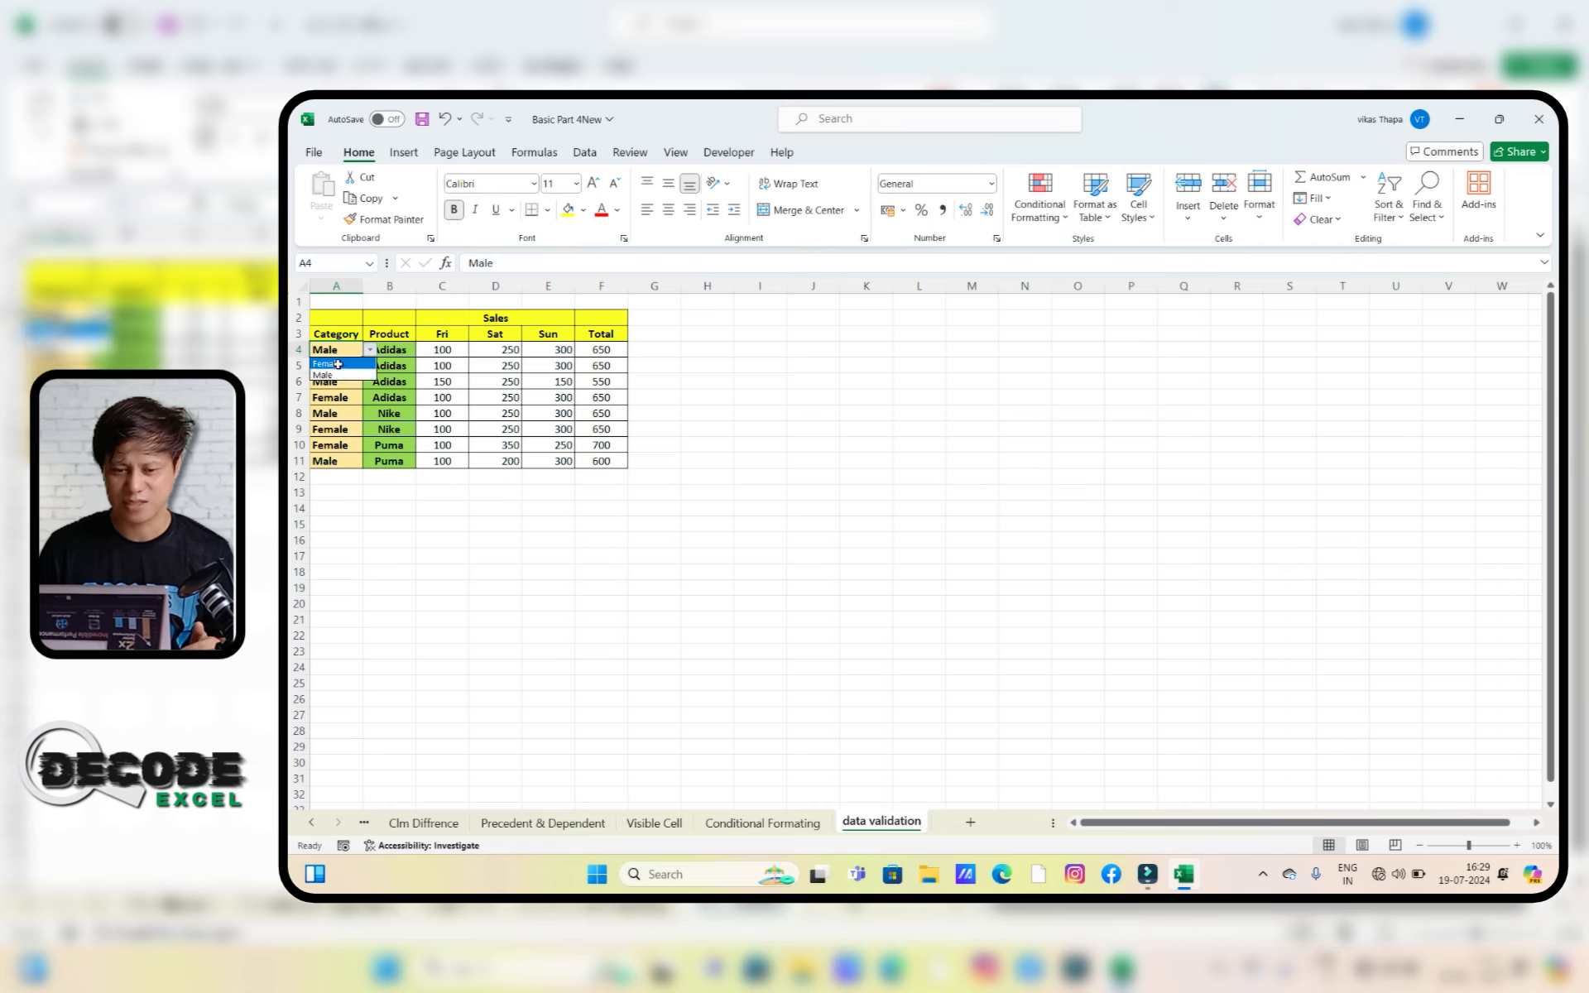
left_click(338, 365)
left_click(341, 366)
left_click(353, 394)
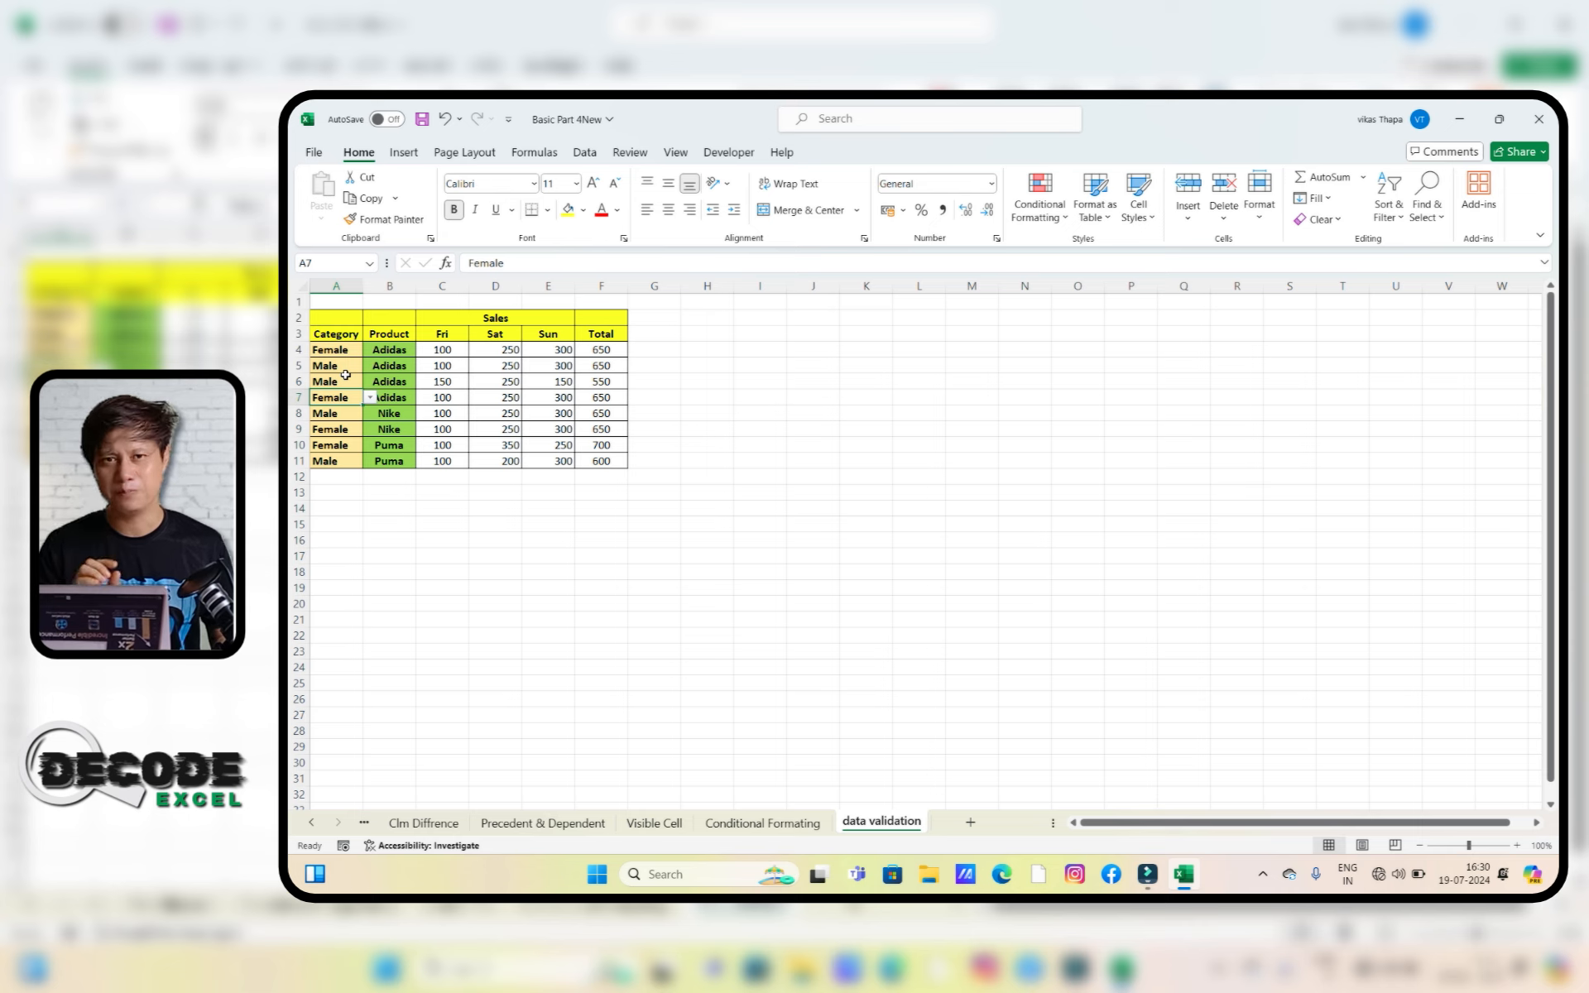
Review the workbook's sheets backwards from data validation to the earlier sheets before Skip_Blanks
left_click(446, 413)
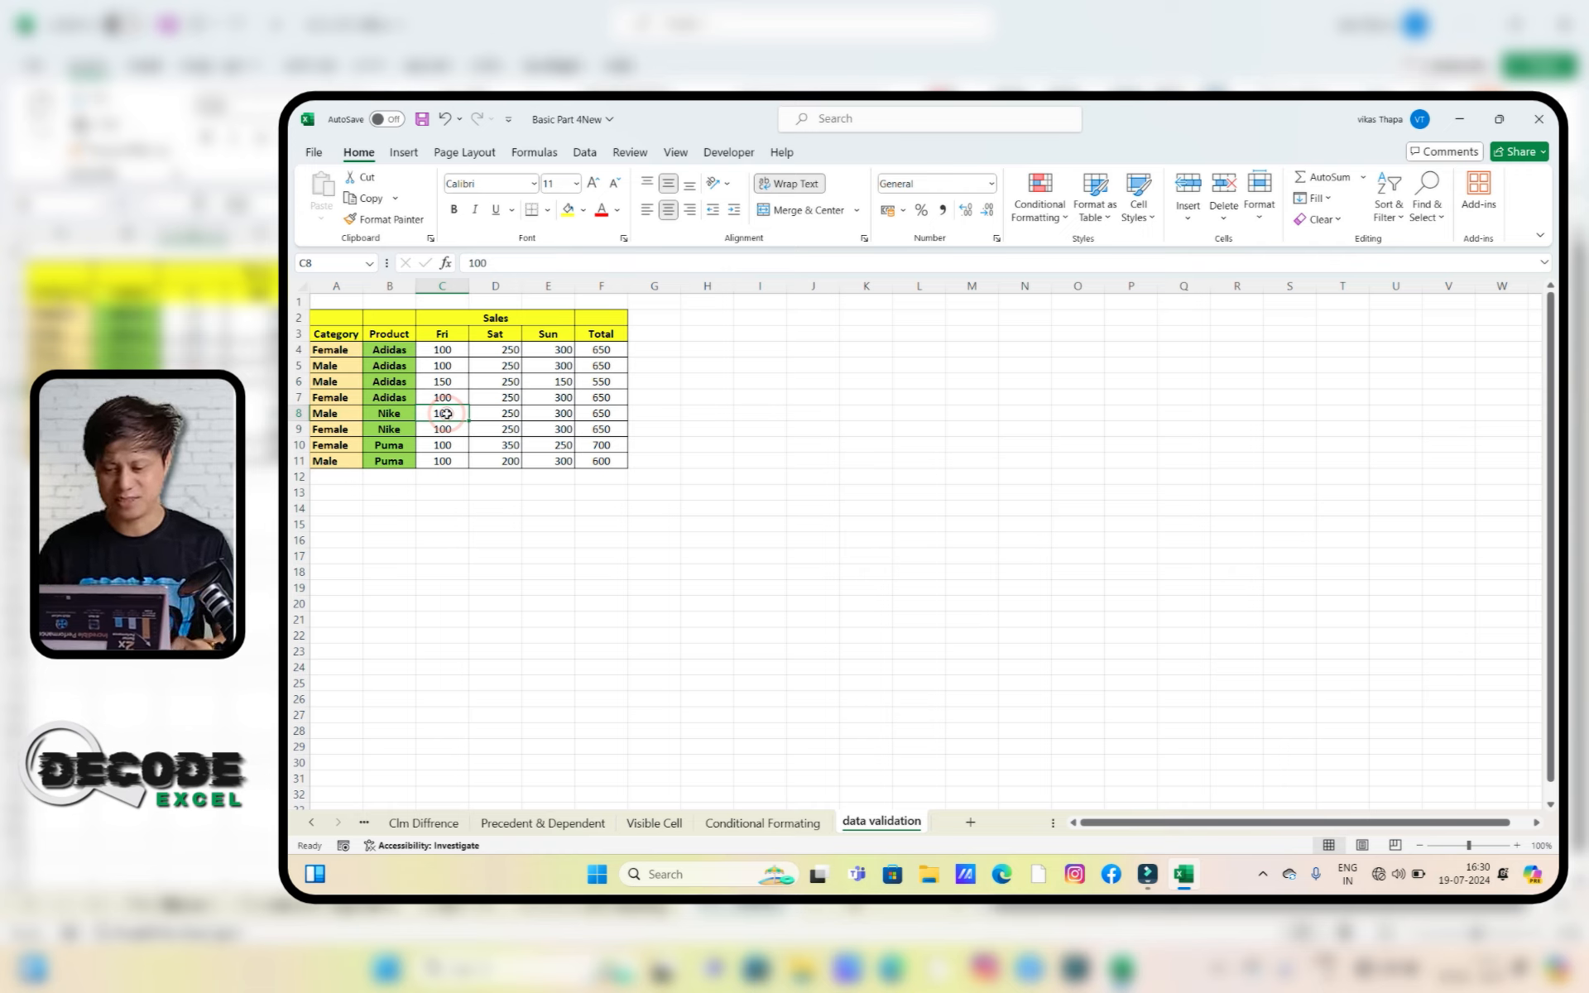
key("ctrl+Page_Up")
key("ctrl+Page_Up")
key("ctrl+Page_Up")
key("ctrl+Page_Up")
key("ctrl+Page_Up")
key("ctrl+Page_Up")
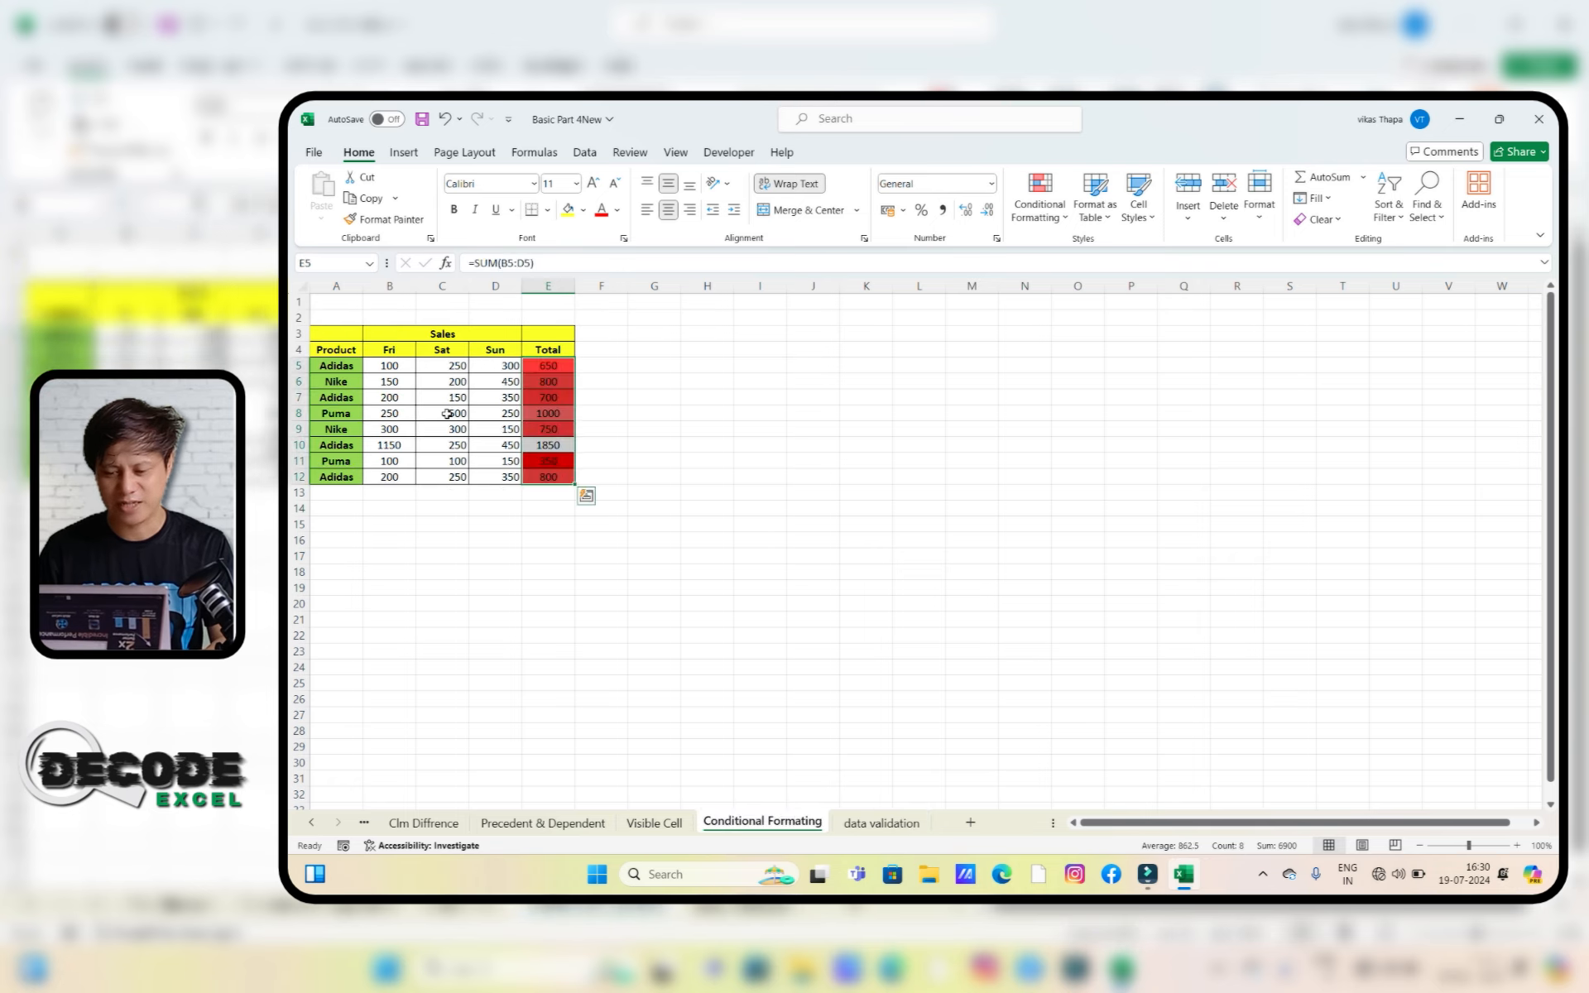
key("ctrl+Page_Up")
key("ctrl+Page_Up")
key("ctrl+Page_Up")
key("ctrl+Page_Up")
key("ctrl+Page_Up")
key("ctrl+Page_Up")
key("ctrl+Page_Up")
key("ctrl+Page_Up")
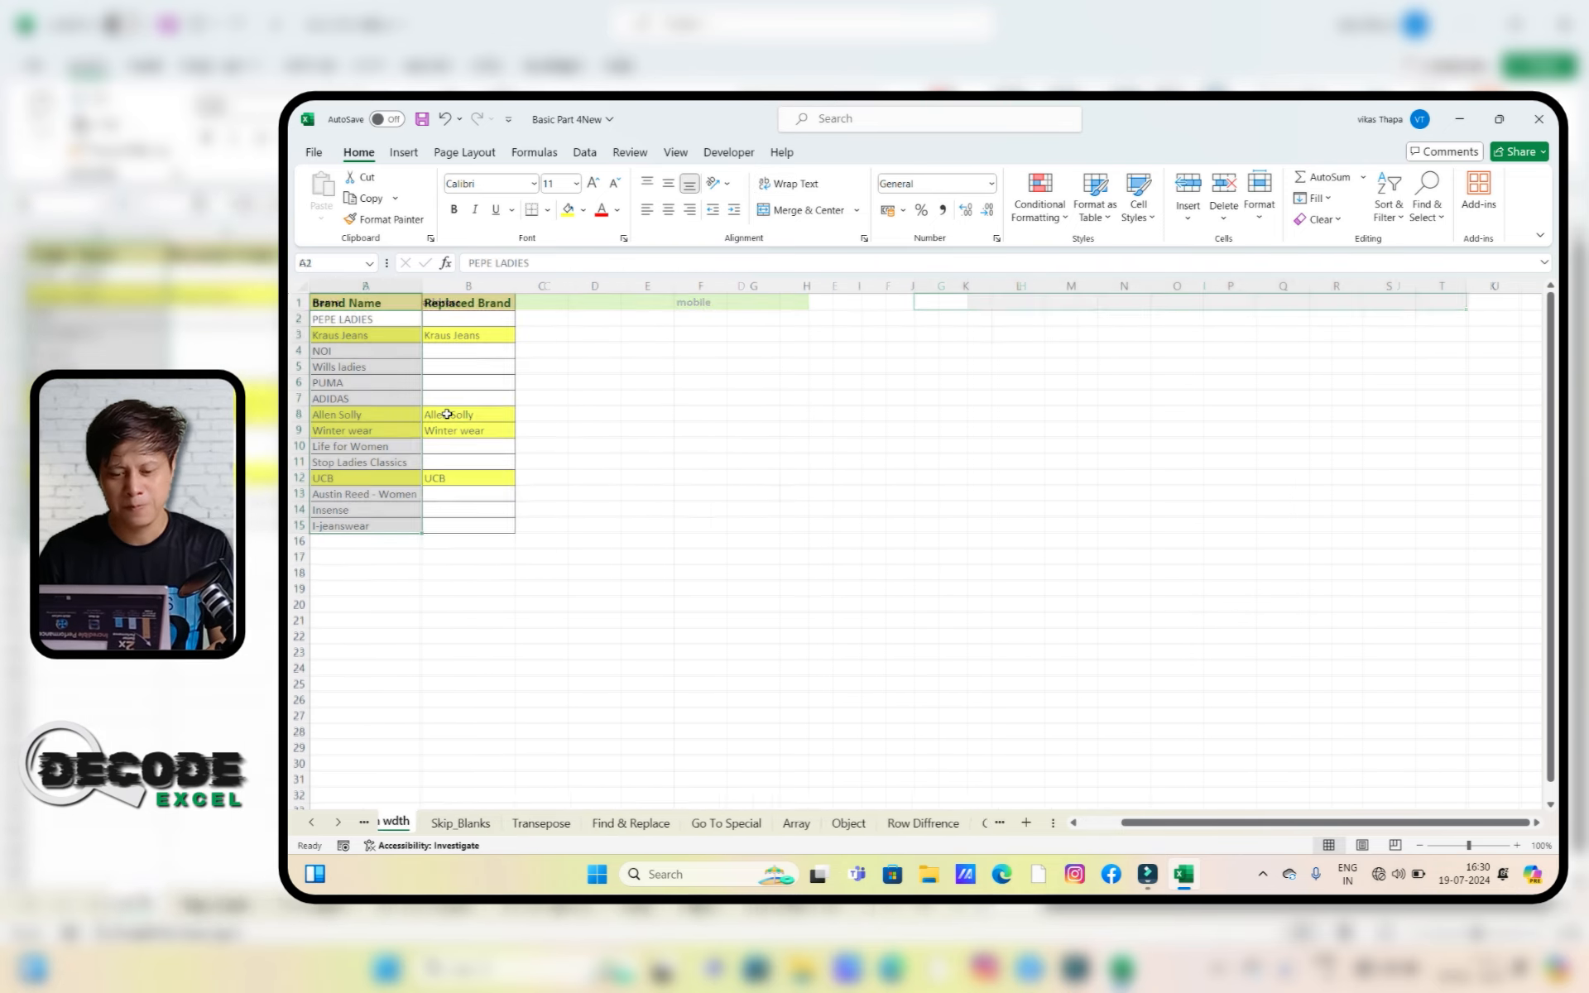